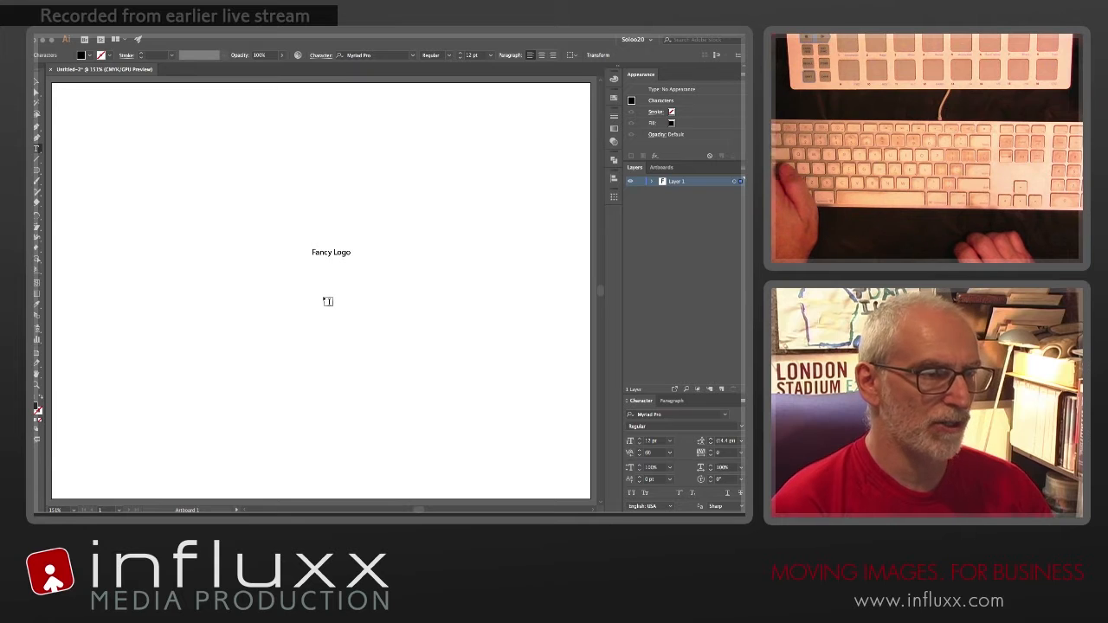
Step: Finish editing the "Fancy Logo" text, enlarge it in increments to 56 pt, and move it towards the artboard's horizontal centre
key("Escape")
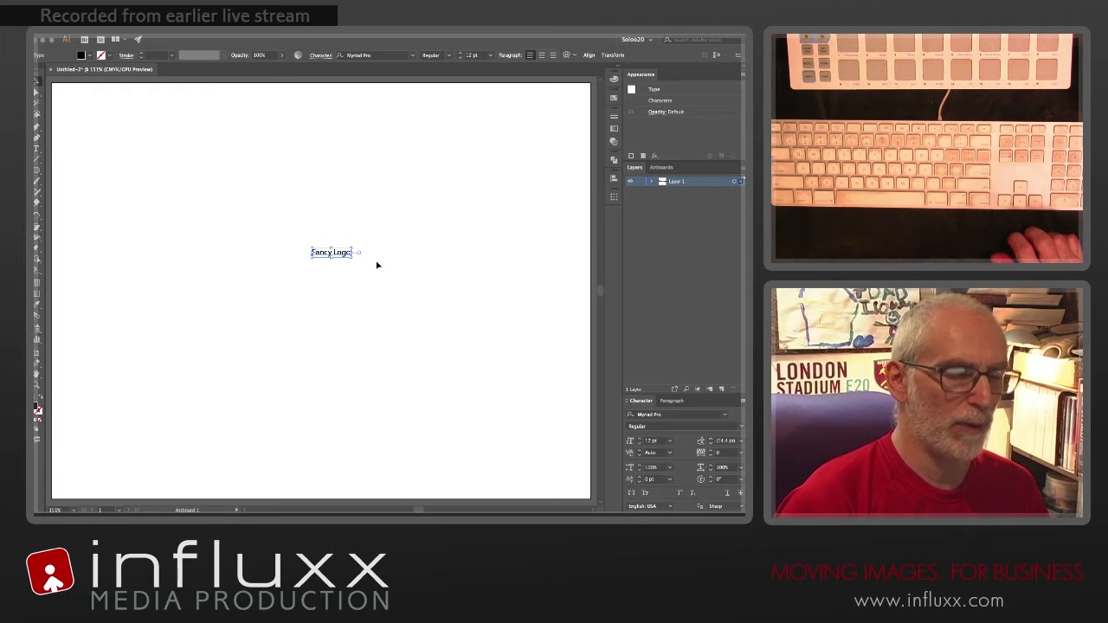
key("super+shift+period")
key("super+shift+period")
key("super+shift+period")
key("super+shift+period")
key("super+shift+period")
key("super+shift+period")
key("super+shift+period")
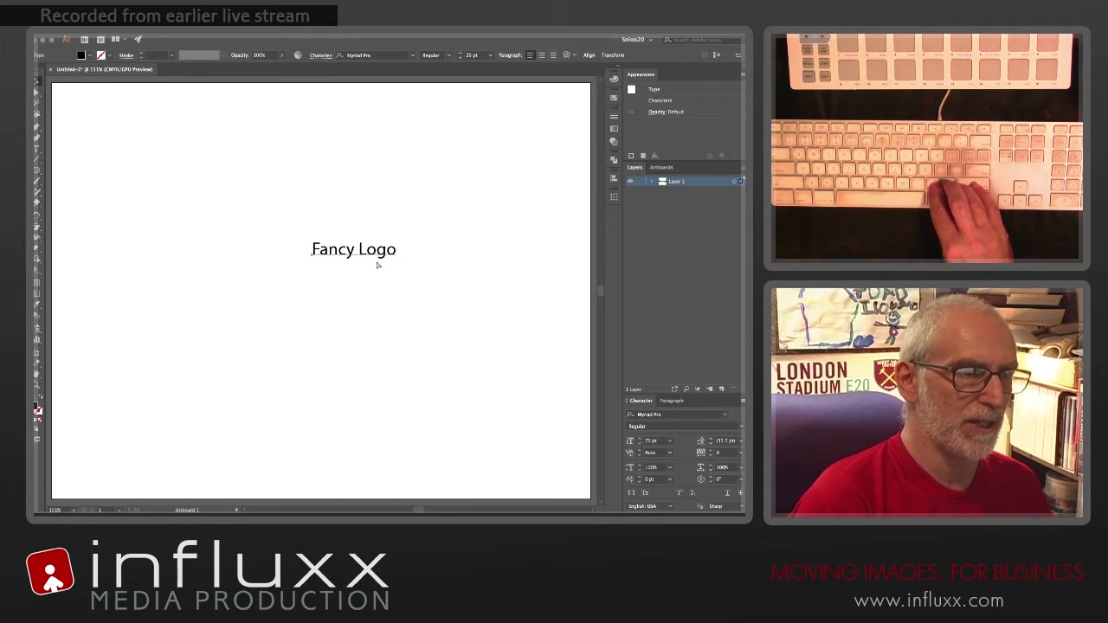
key("super+shift+period")
key("super+shift+period")
key("super+shift+period")
key("super+shift+period")
key("super+shift+period")
key("super+shift+period")
key("super+shift+period")
key("super+shift+period")
key("super+shift+period")
key("super+shift+period")
key("super+shift+period")
key("super+shift+period")
key("super+shift+period")
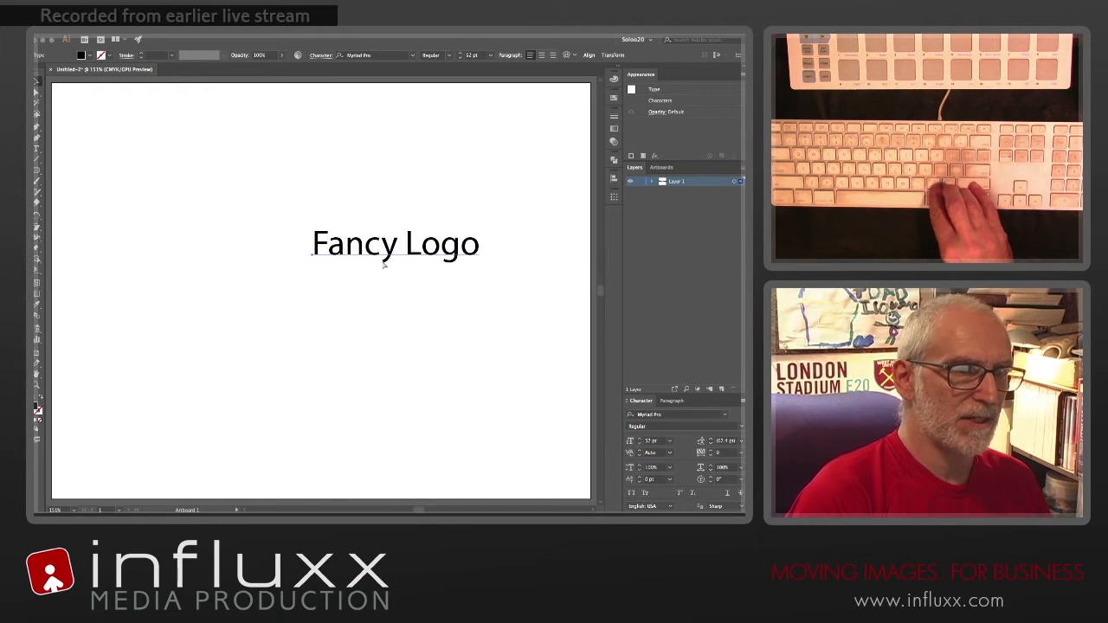
key("super+shift+period")
key("super+shift+period")
left_click_drag(419, 251, 344, 248)
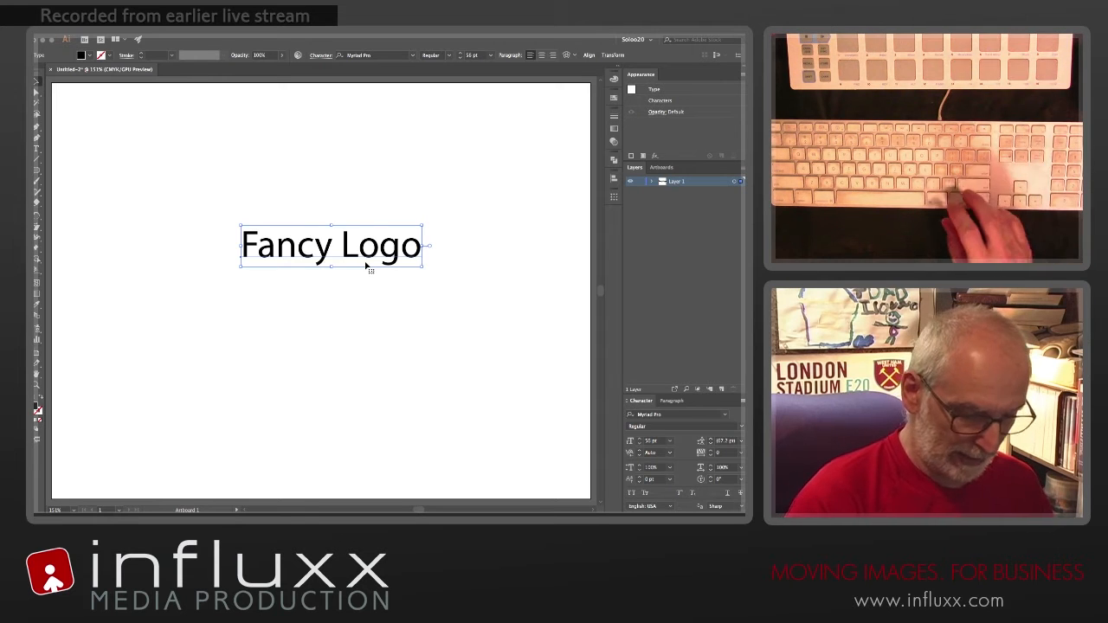
Step: Set the "Fancy Logo" text size to 72 pt, trying the 21 pt preset before returning to 72 pt
left_click(490, 55)
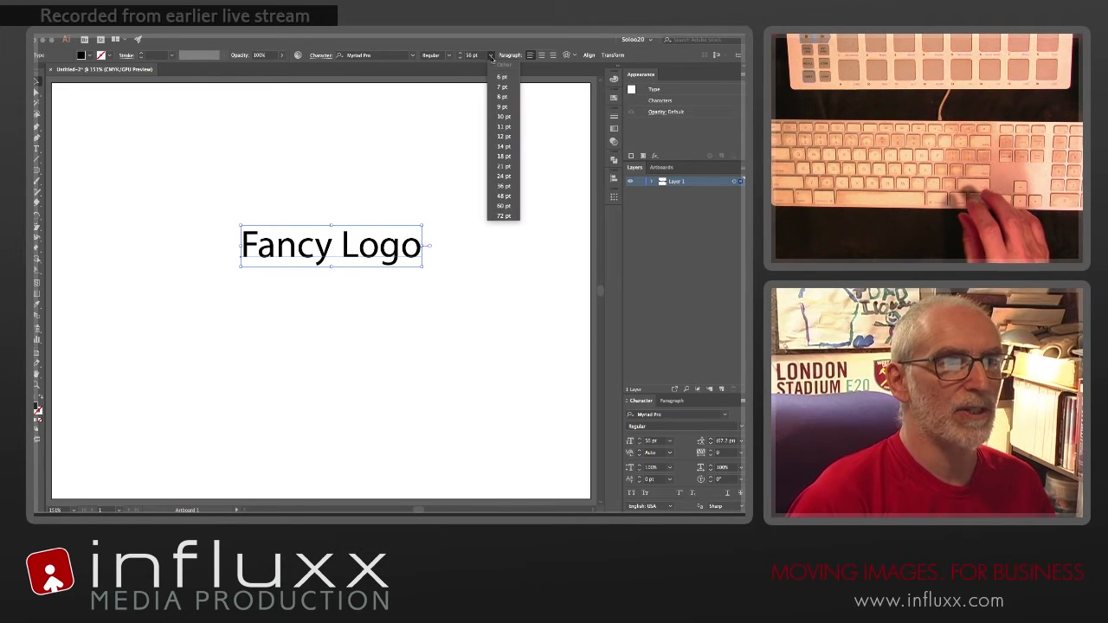
left_click(502, 214)
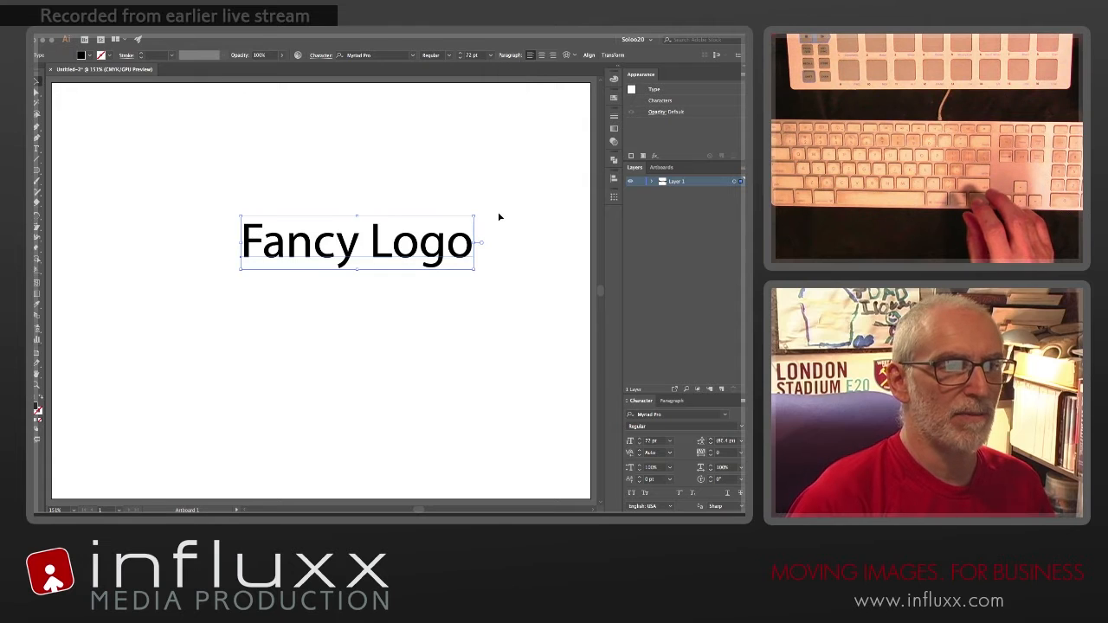
left_click(490, 55)
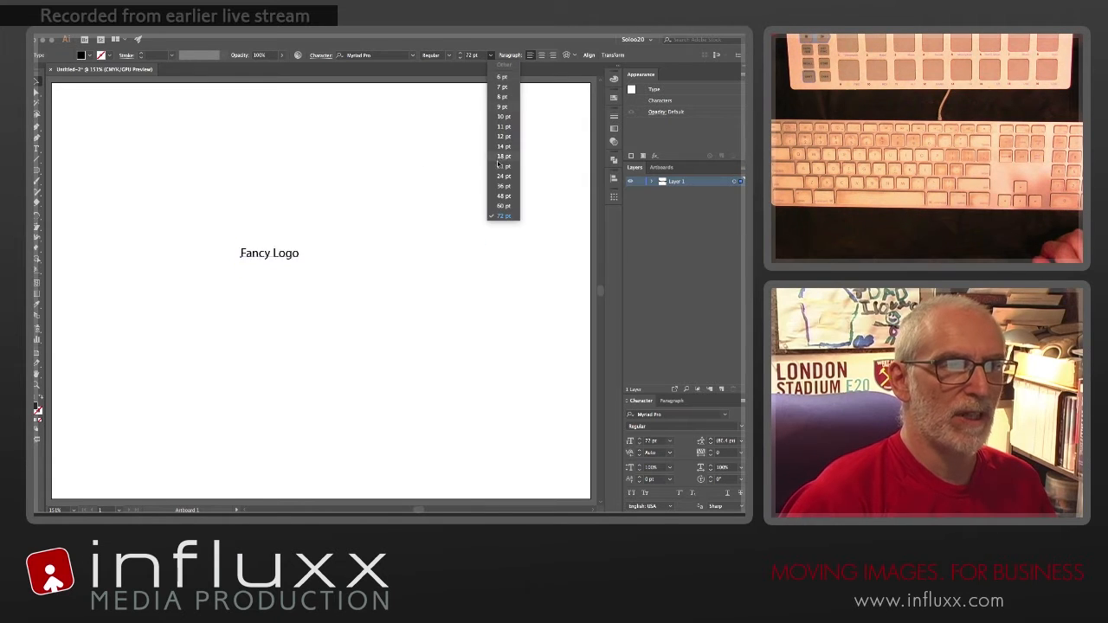
left_click(500, 172)
left_click(491, 54)
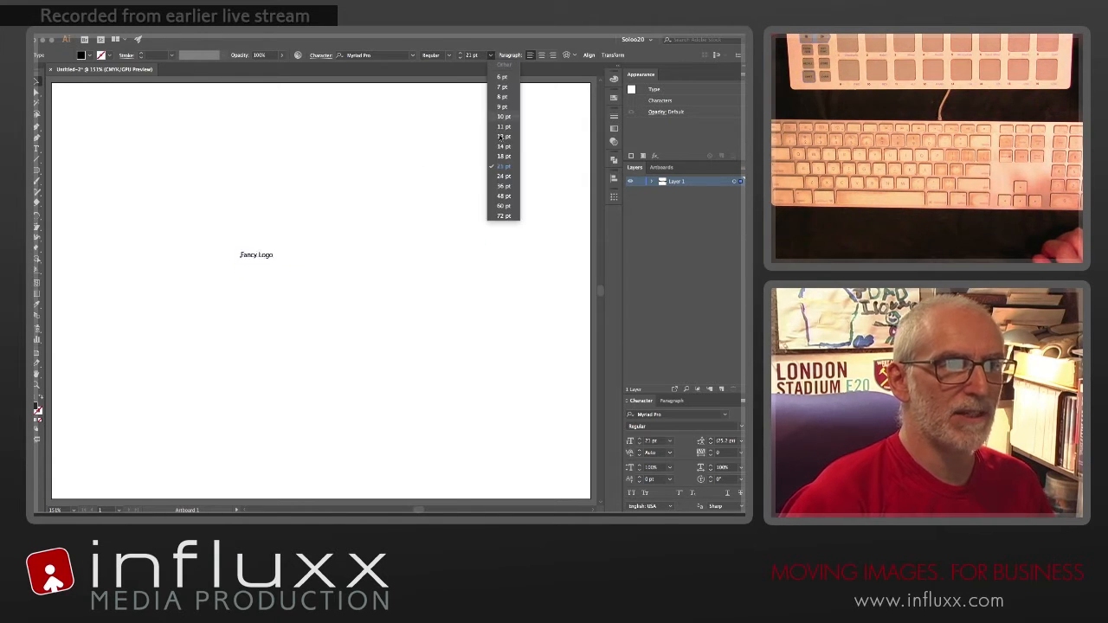
left_click(502, 216)
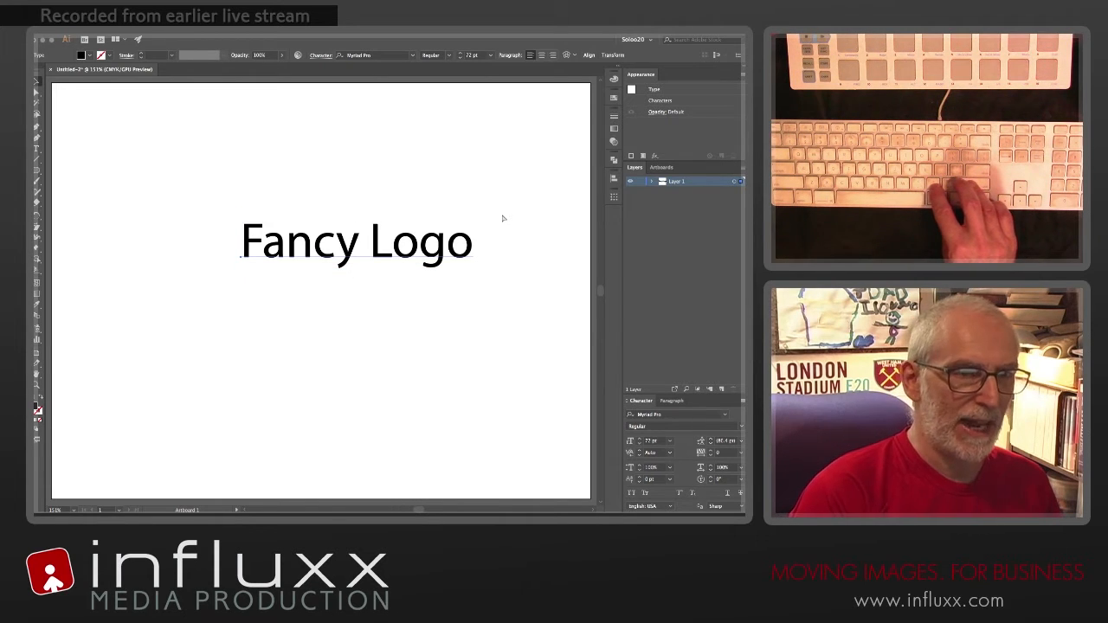
Step: Try enlarging the "Fancy Logo" text in increments to 84 pt, and reduce it back to 72 pt
key("ctrl+shift+period")
key("ctrl+shift+period")
key("ctrl+shift+period")
key("ctrl+shift+period")
key("ctrl+shift+period")
key("ctrl+shift+period")
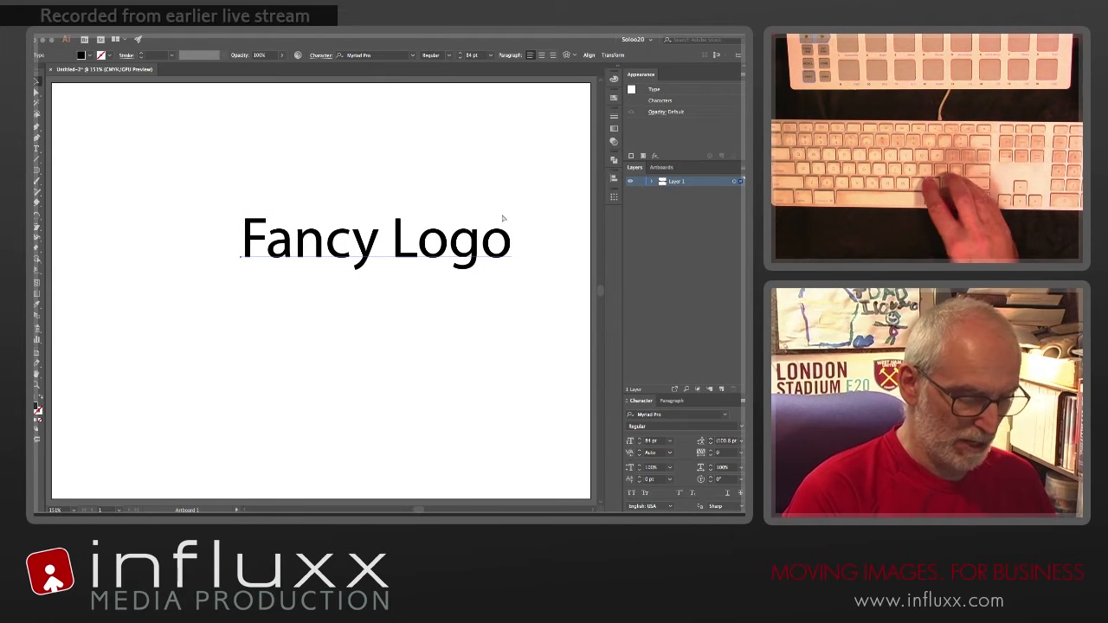
key("ctrl+shift+comma")
key("ctrl+shift+comma")
key("ctrl+shift+comma")
key("ctrl+shift+comma")
key("ctrl+shift+comma")
key("ctrl+shift+comma")
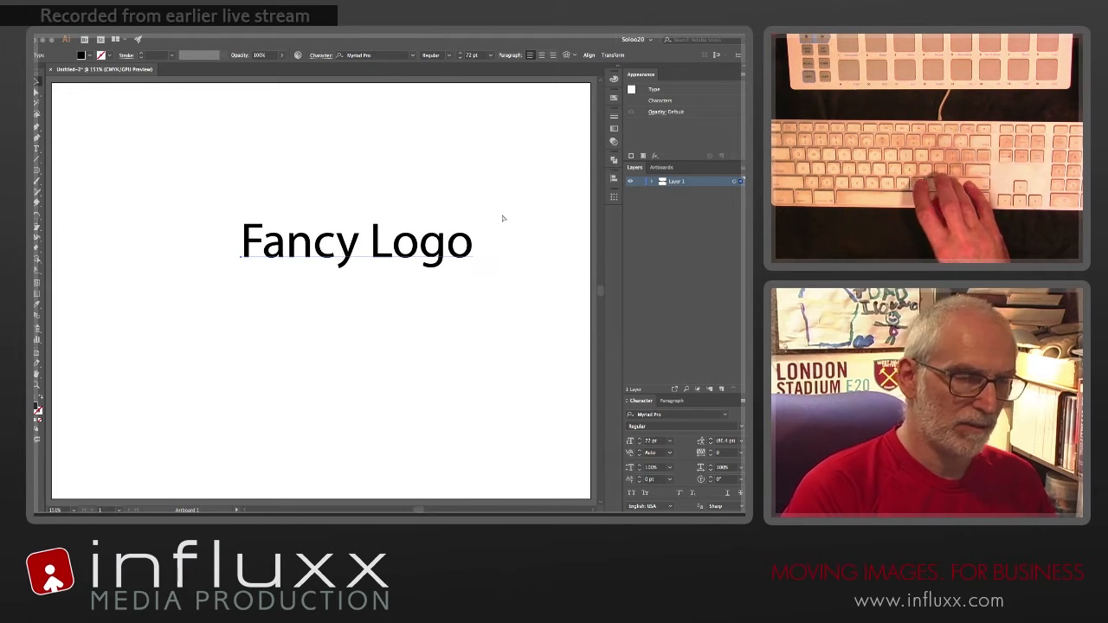
Step: Enlarge the "Fancy Logo" text in increments to 78 pt and reposition it near the horizontal centre of the artboard's upper half
key("ctrl+shift+period")
key("ctrl+shift+period")
key("ctrl+shift+period")
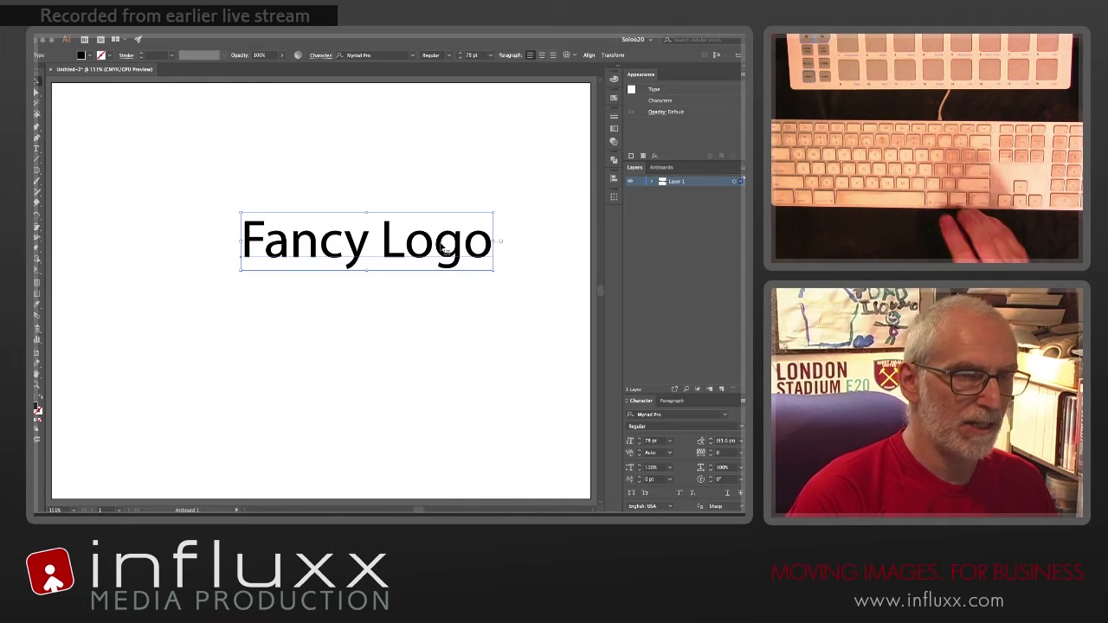
left_click_drag(428, 246, 382, 251)
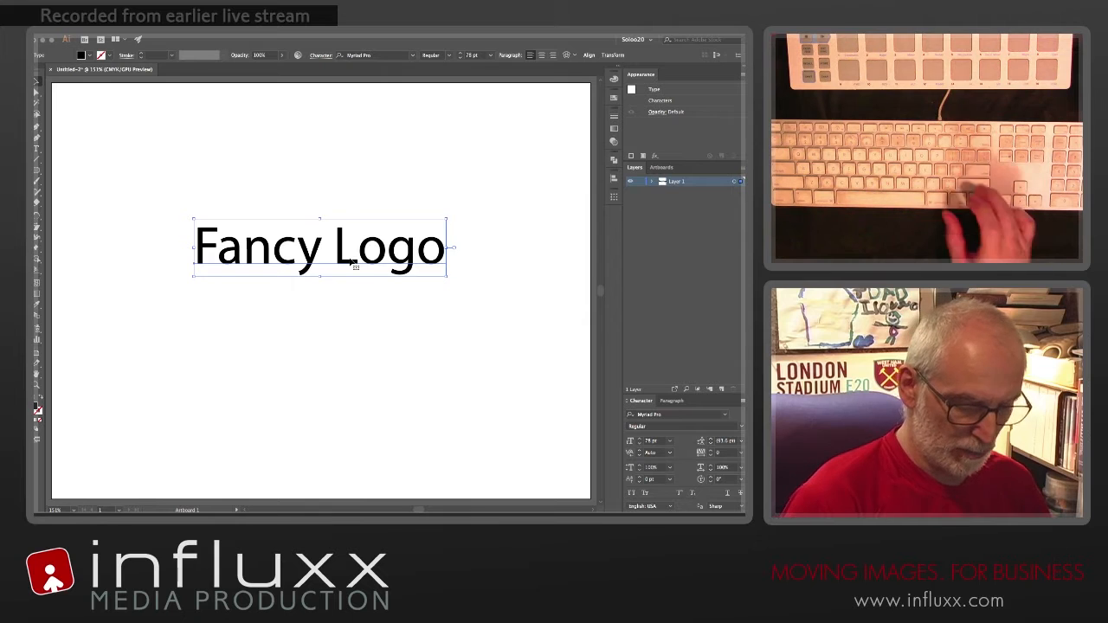
key("super+shift+a")
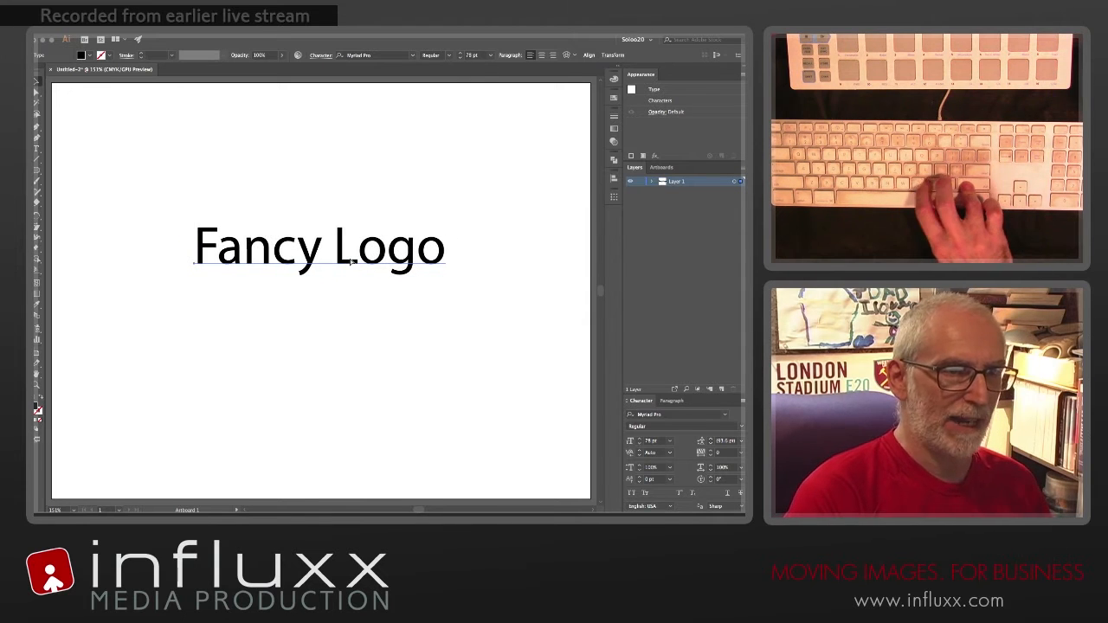
left_click(353, 262)
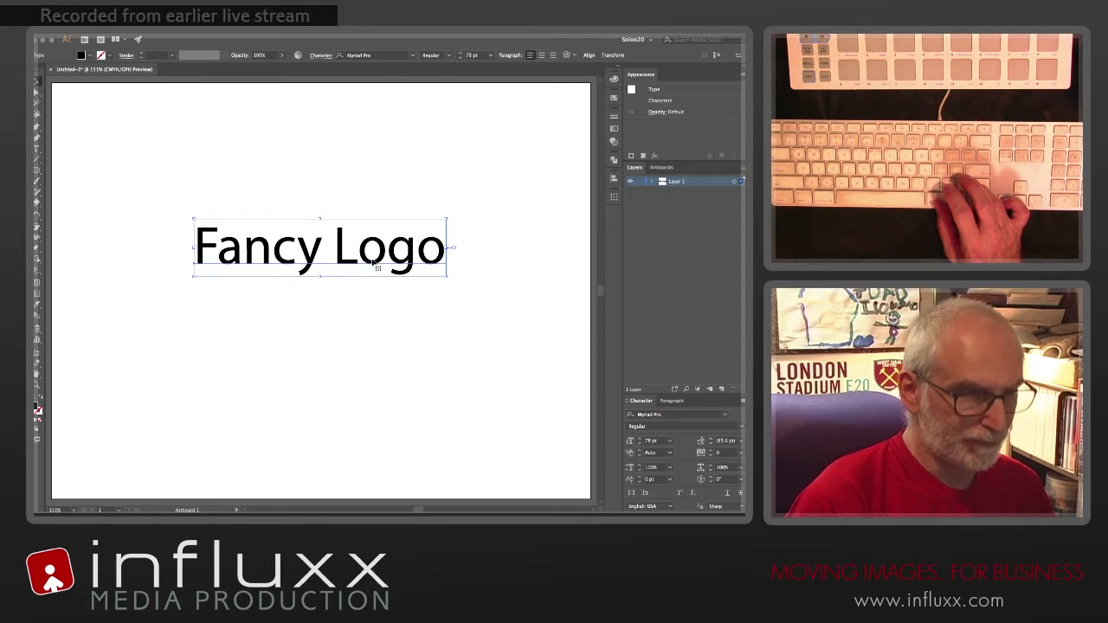
left_click_drag(384, 263, 396, 271)
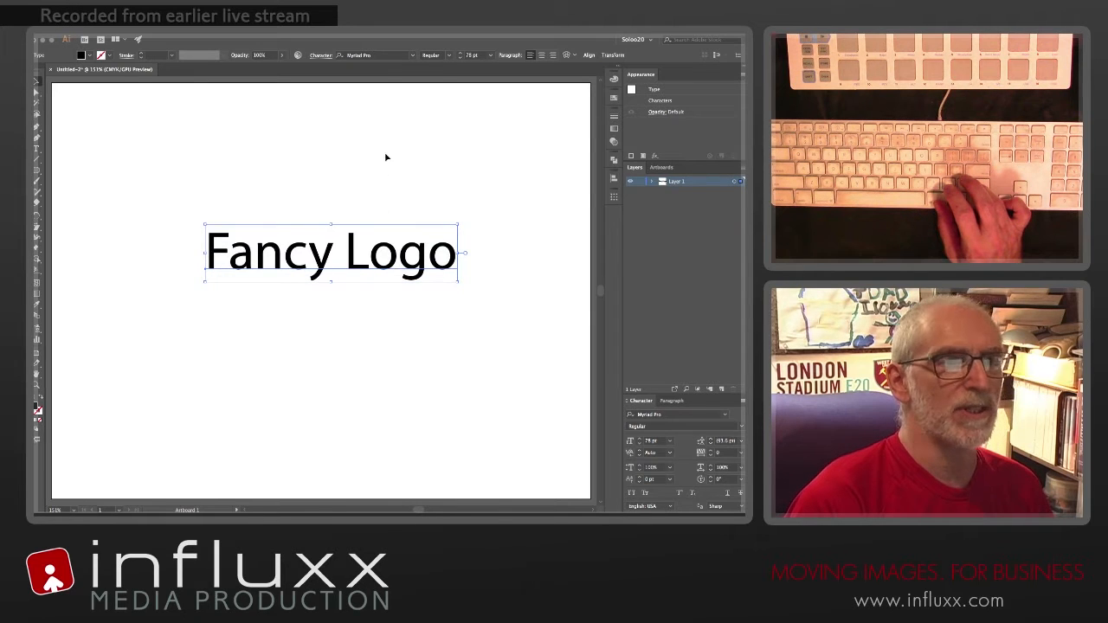
Step: Change the "Fancy Logo" font to Automobile and set the kerning between F and a to -40
left_click(412, 54)
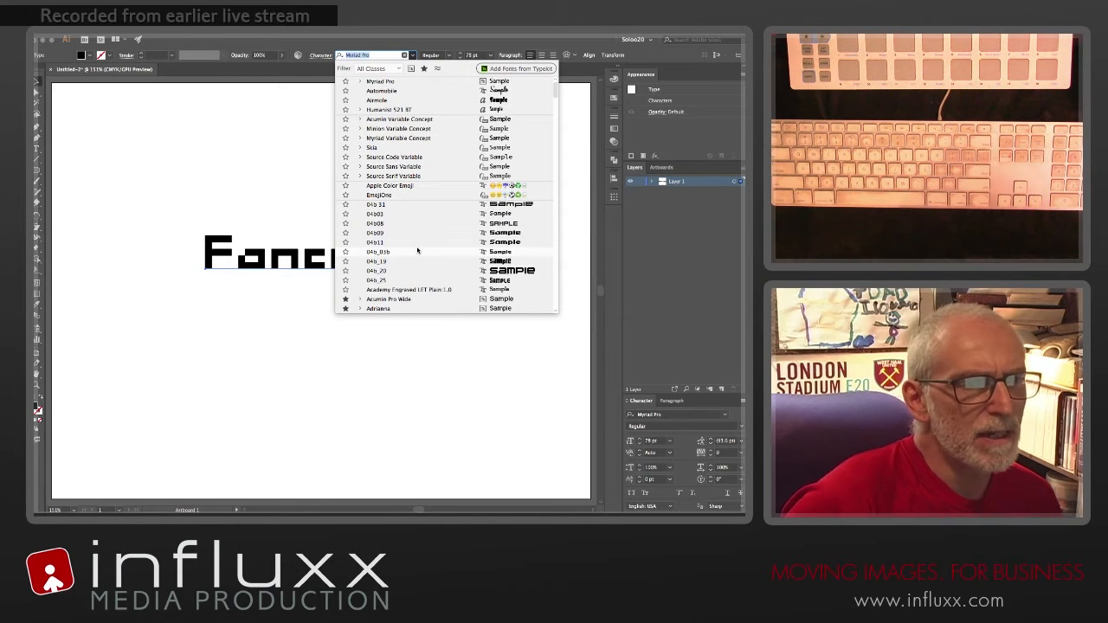
left_click(386, 91)
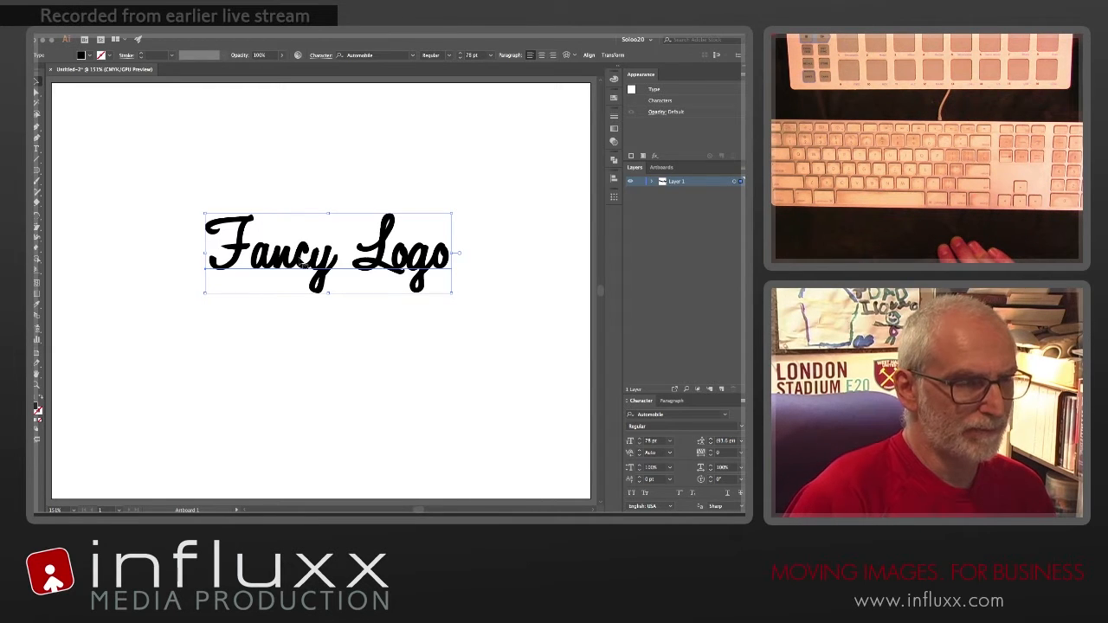
double_click(300, 263)
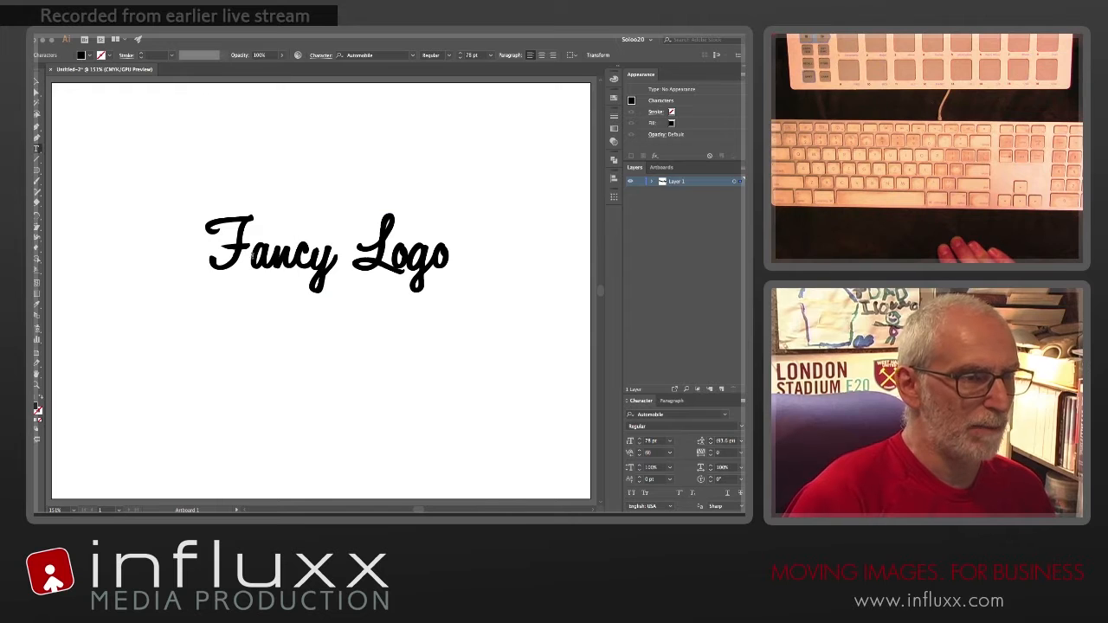
left_click(252, 260)
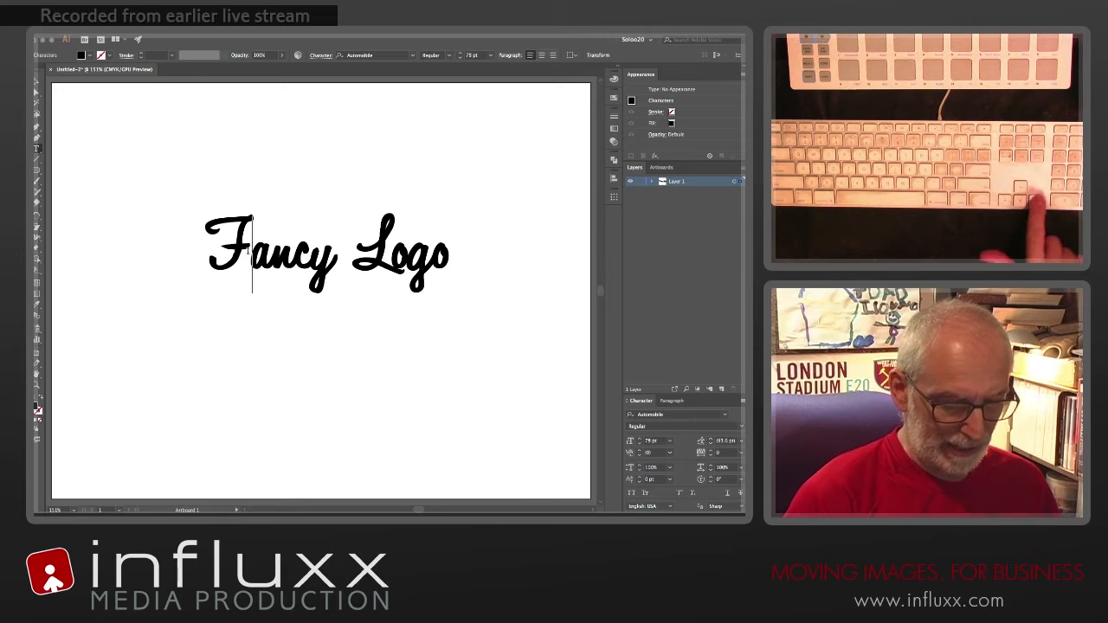
key("alt+Left")
key("alt+Left")
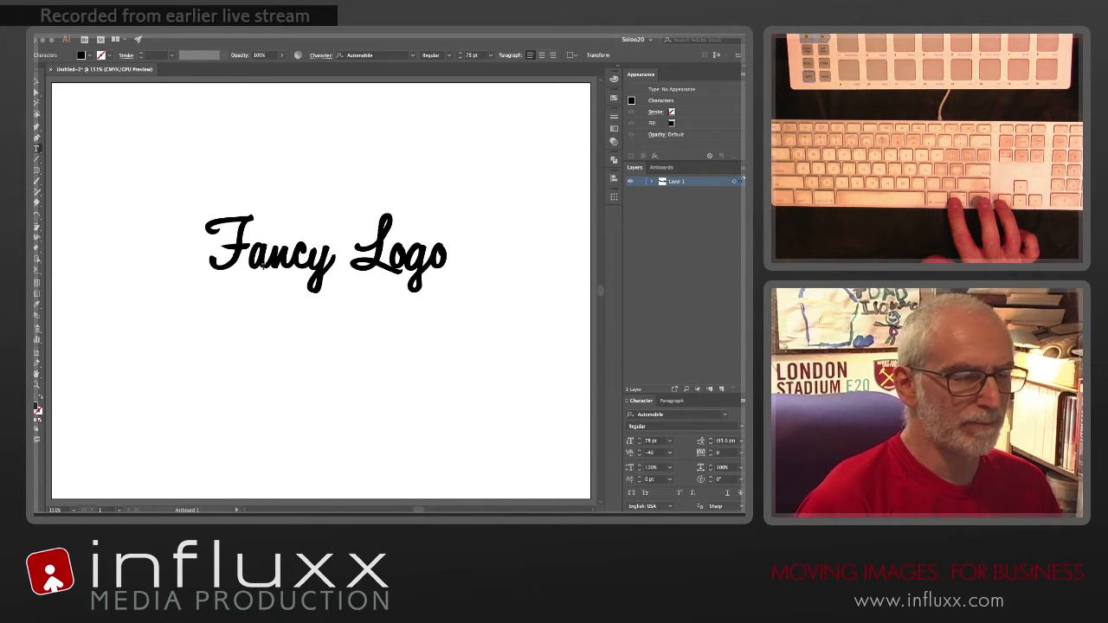
Step: Set the kerning of one letter pair within "Fancy" to -20 and between o and g in "Logo" to 60
left_click(293, 299)
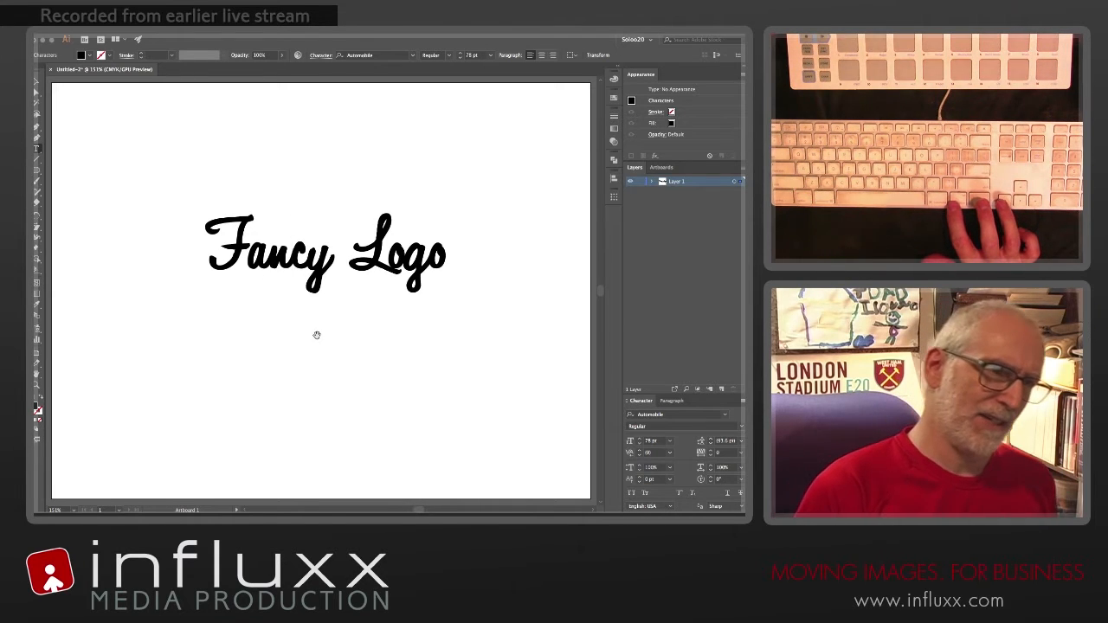
key("alt+Left")
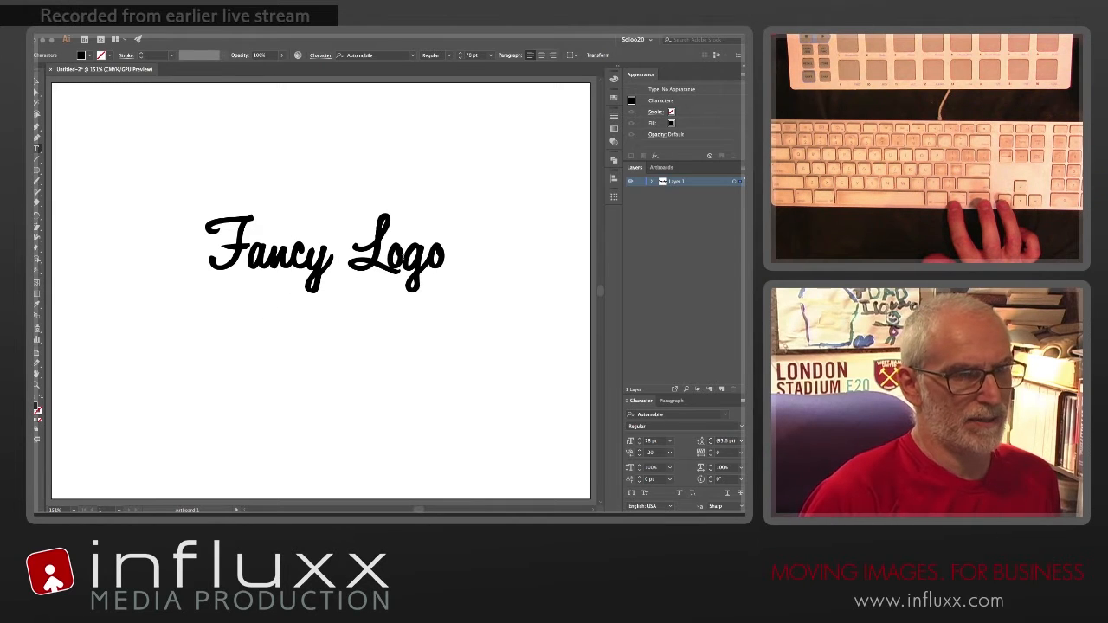
left_click(406, 255)
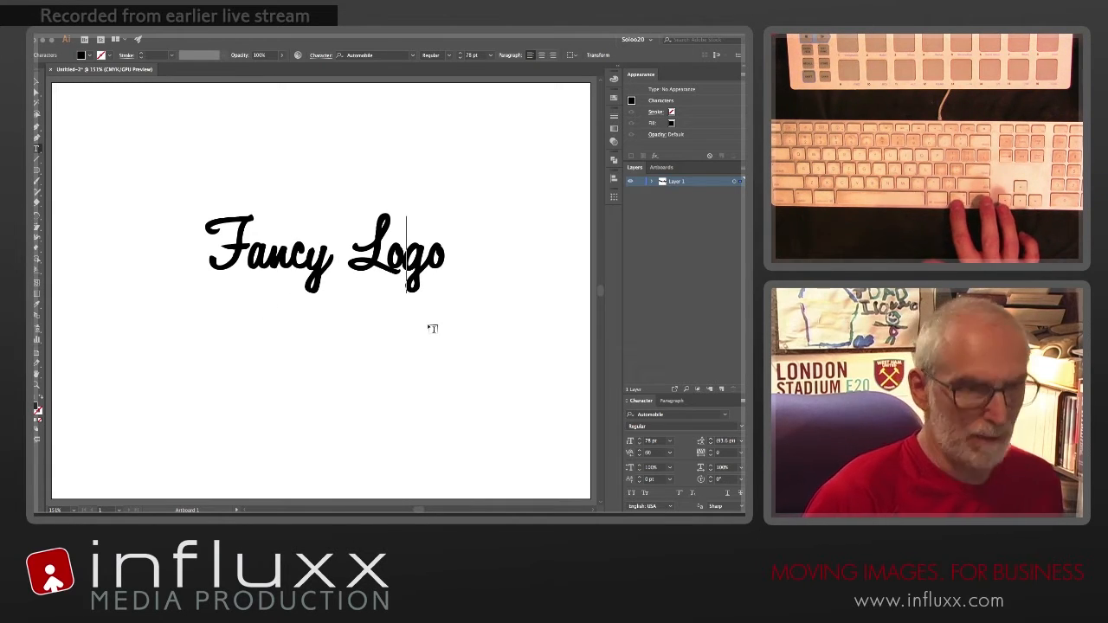
key("alt+Right")
key("alt+Right")
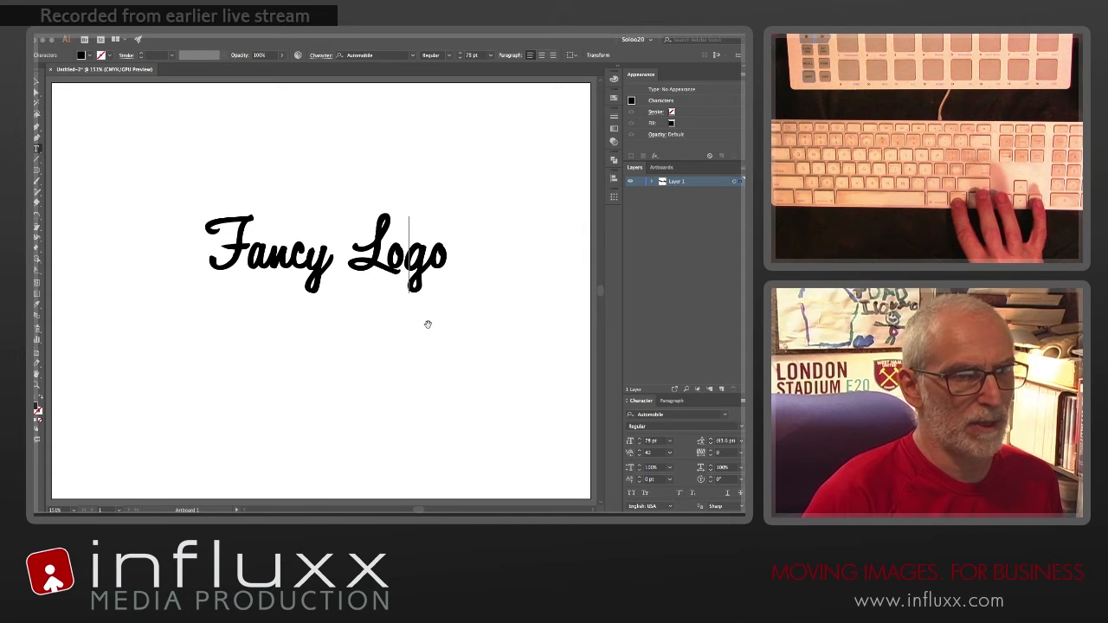
key("alt+Right")
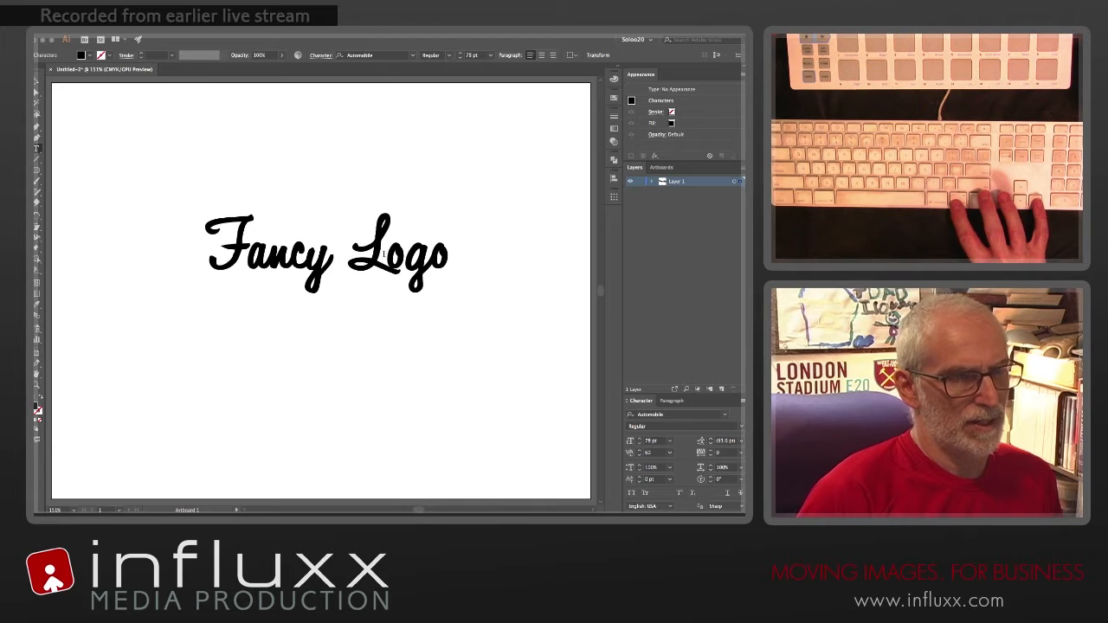
Step: Enlarge only the capital L of "Logo" in increments to 84 pt
key("shift+Left")
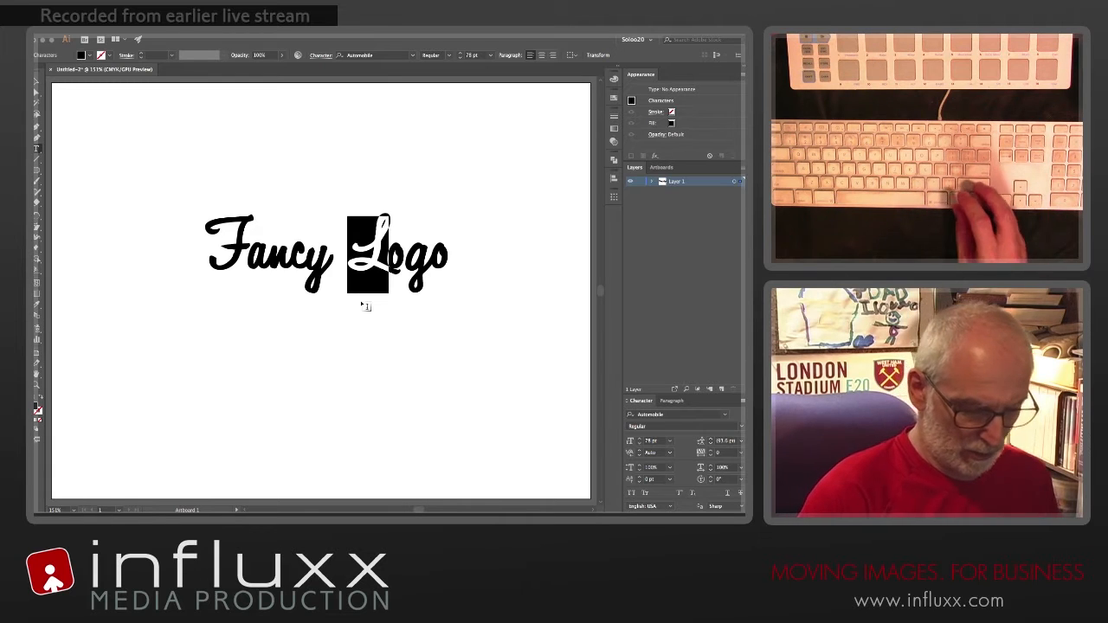
key("super")
key("super+shift+period")
key("super+shift+period")
key("super+shift+period")
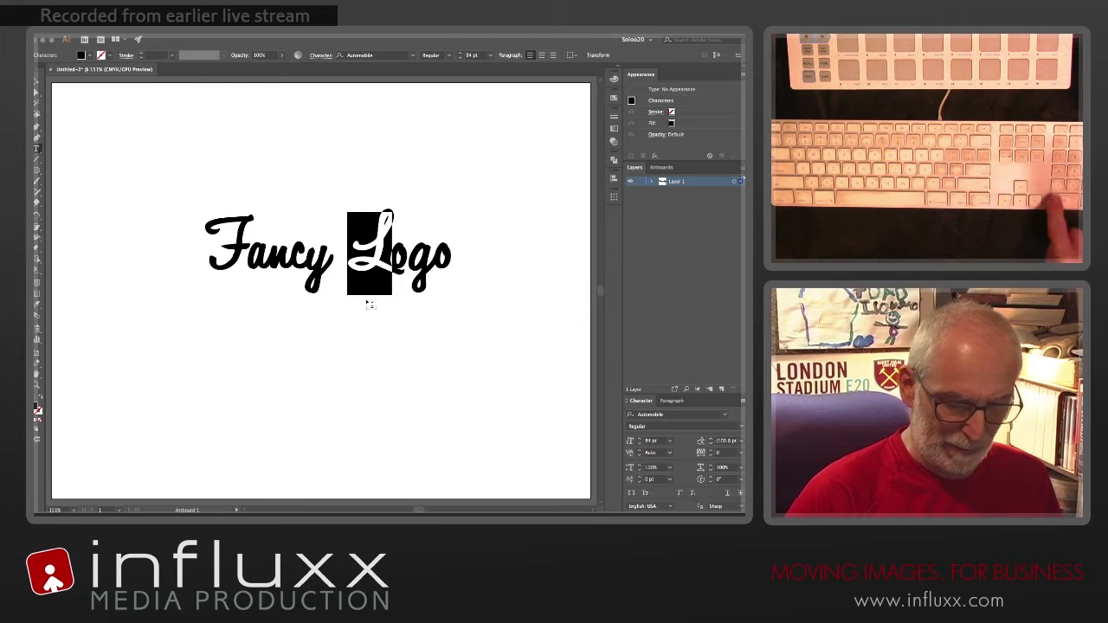
Step: Lower the capital L of "Logo" with a baseline shift of -10 pt
key("alt+shift+Down")
key("alt+shift+Down")
key("alt+shift+Down")
key("alt+shift+Down")
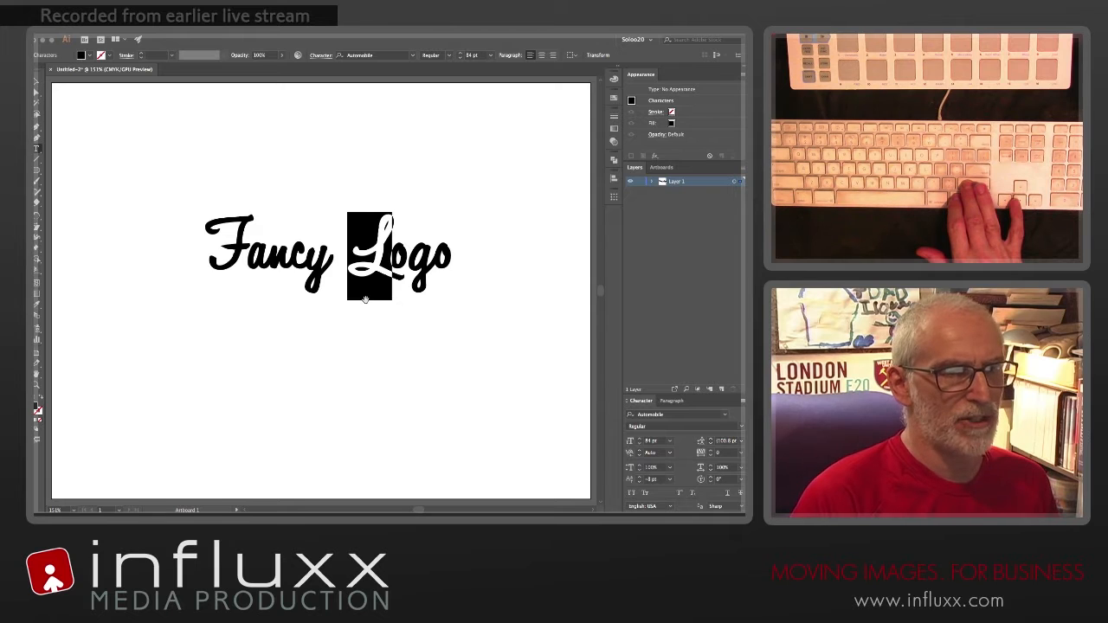
key("alt+shift+Down")
Step: Set the kerning between the capital L and the first o of "Logo" to -40
key("Right")
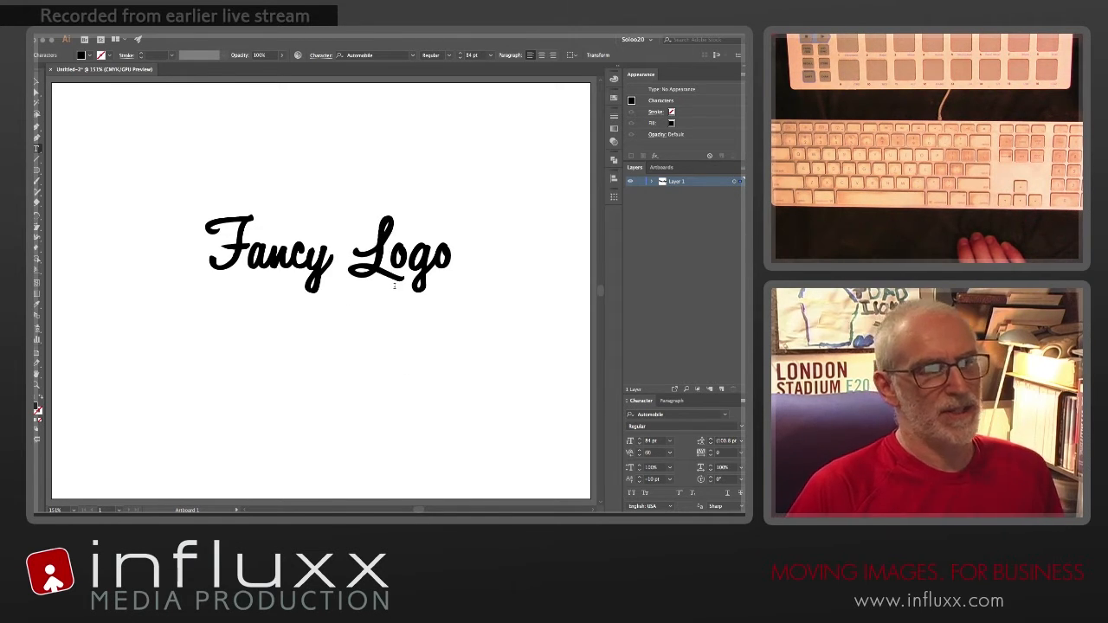
key("alt+Left")
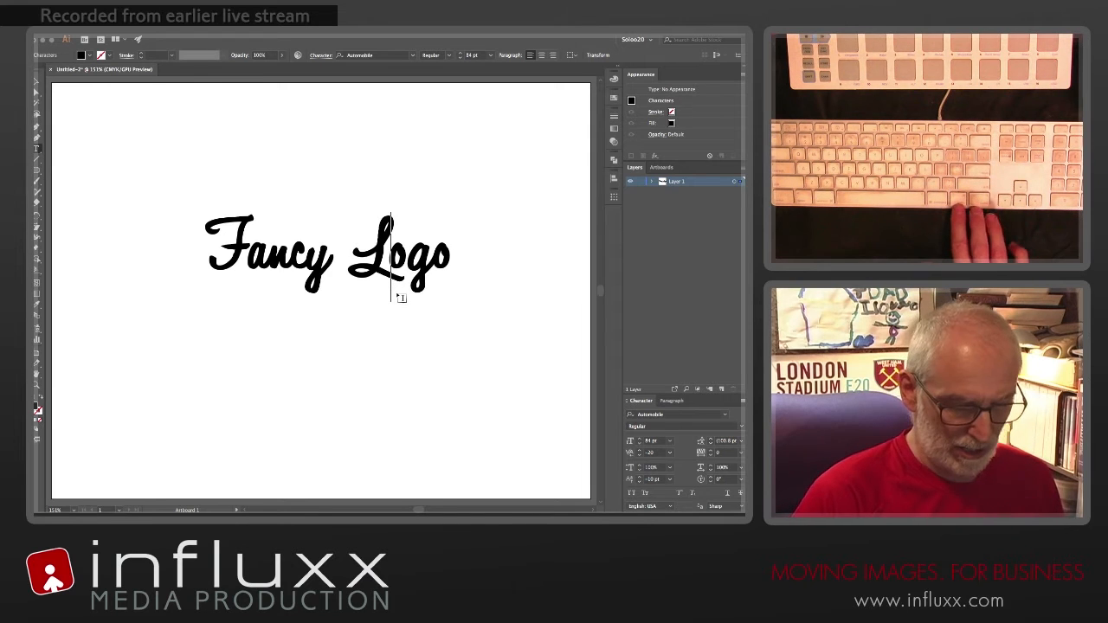
key("alt+Left")
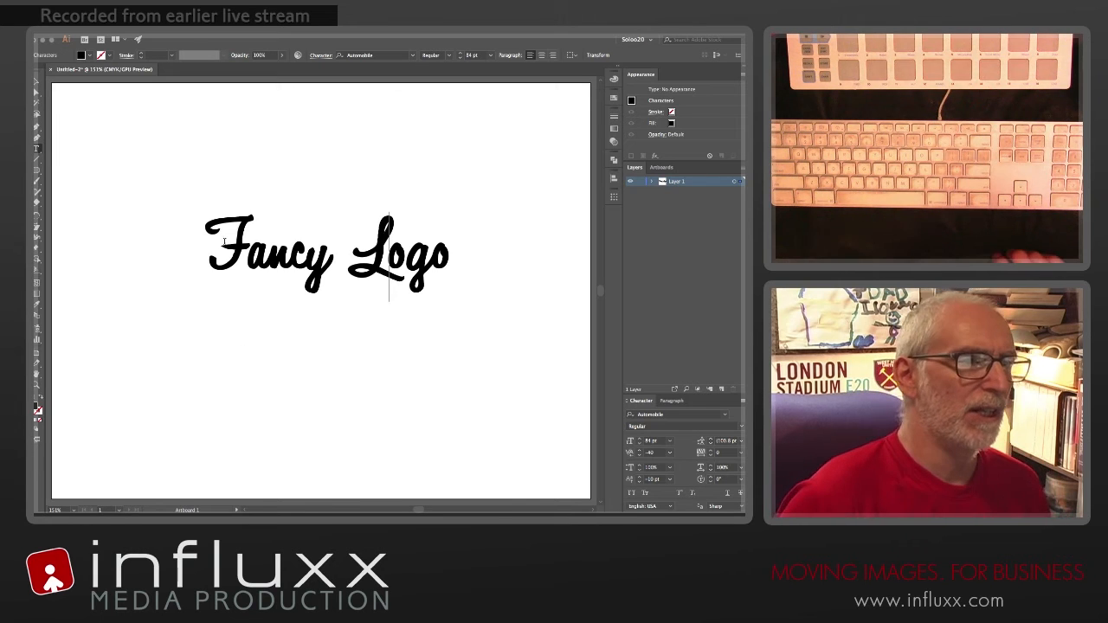
Step: Try lowering the capital F of "Fancy" with a baseline shift of -12 pt
left_click_drag(242, 235, 220, 236)
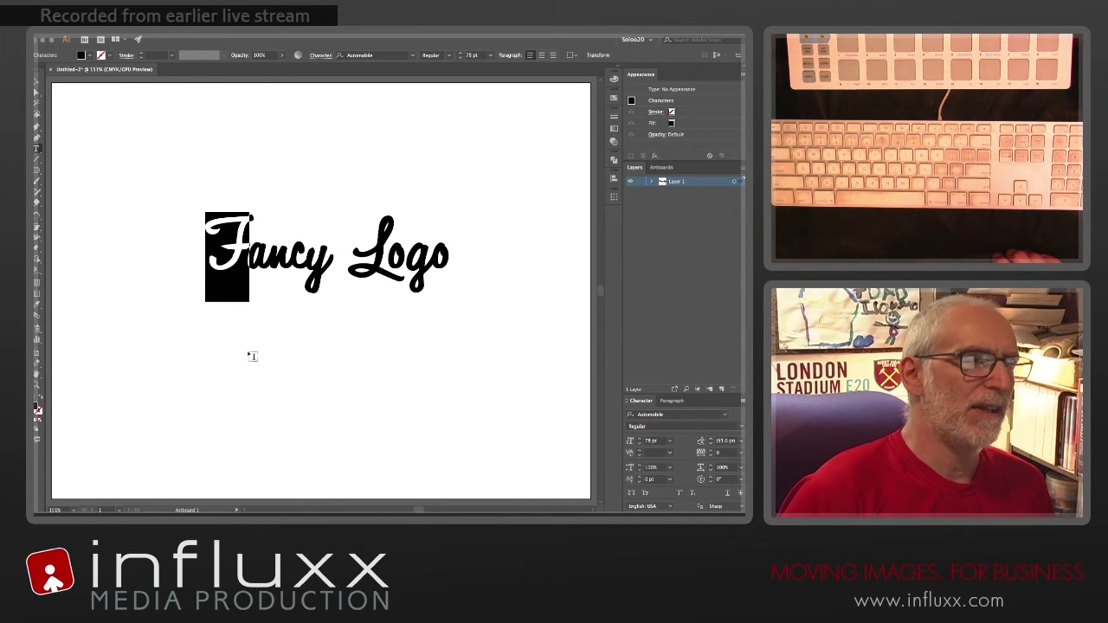
left_click(238, 275)
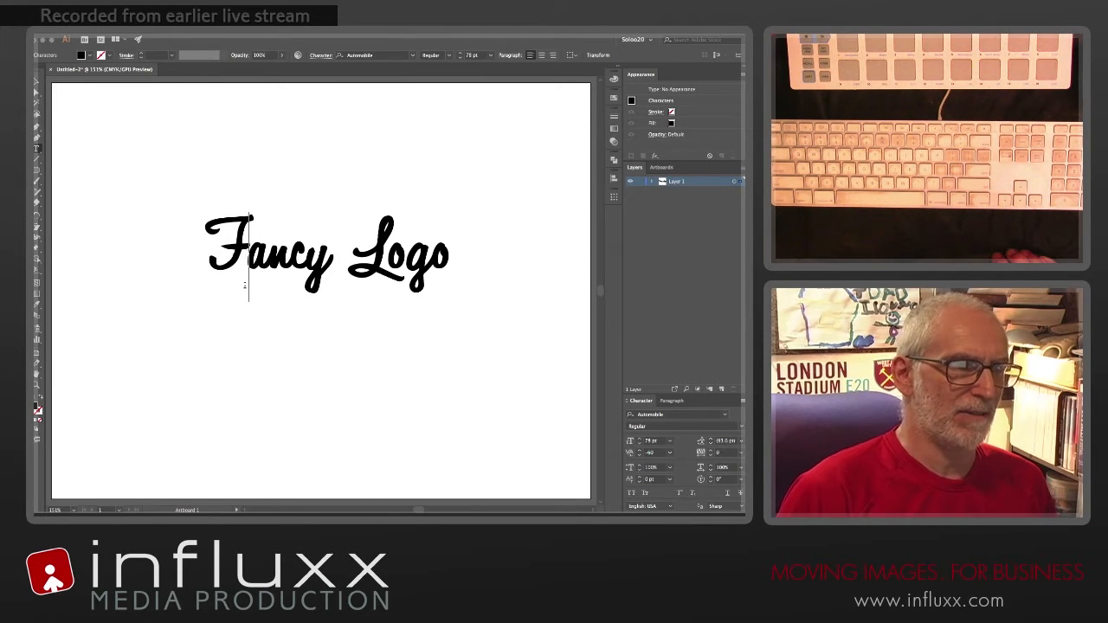
key("shift+Left")
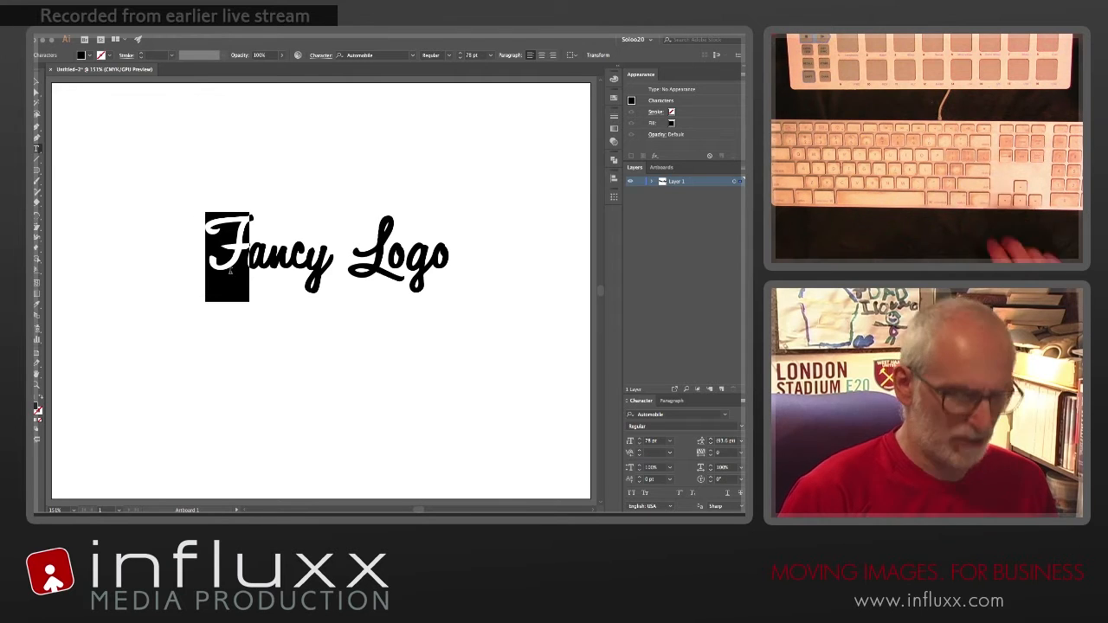
key("alt+shift+Down")
key("alt+shift+Down")
key("alt+shift+Down")
key("alt+shift+Down")
key("alt+shift+Down")
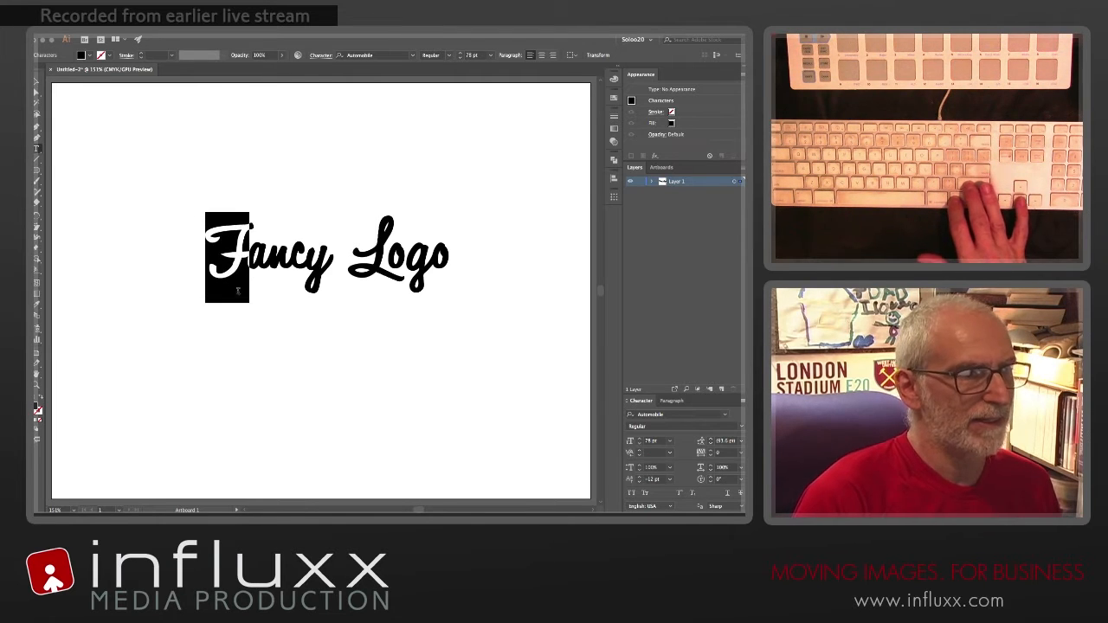
left_click(238, 289)
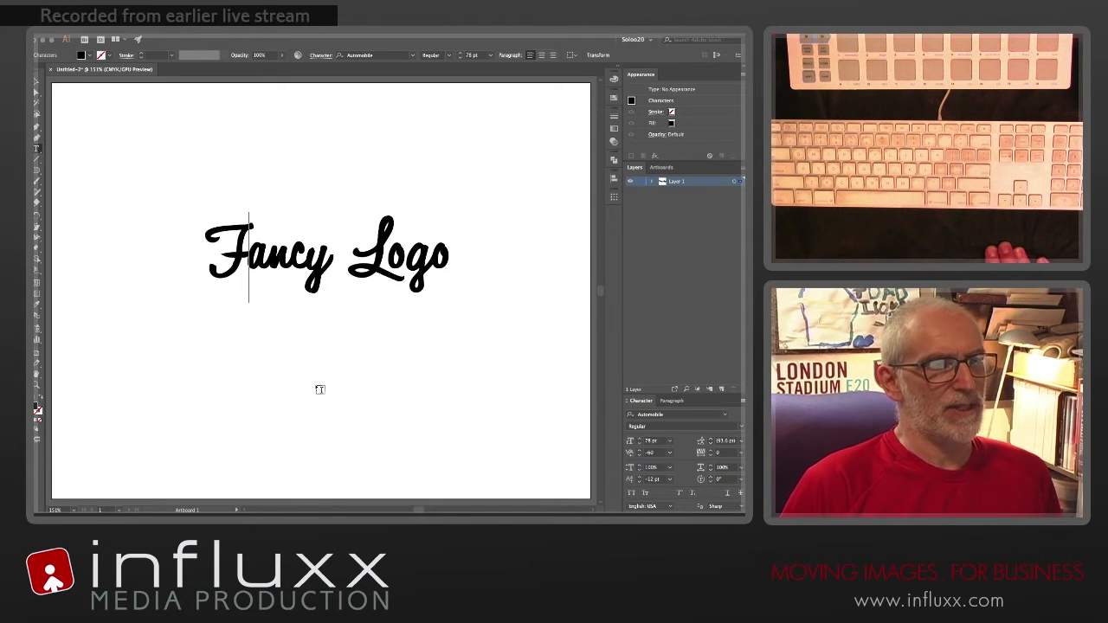
key("shift+Left")
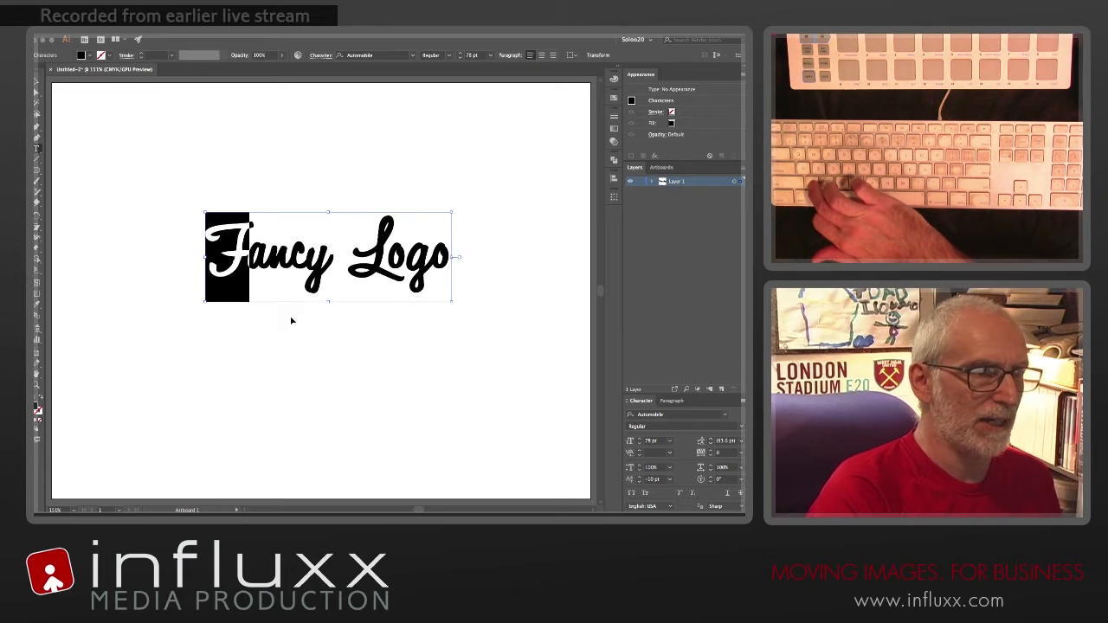
left_click(275, 262)
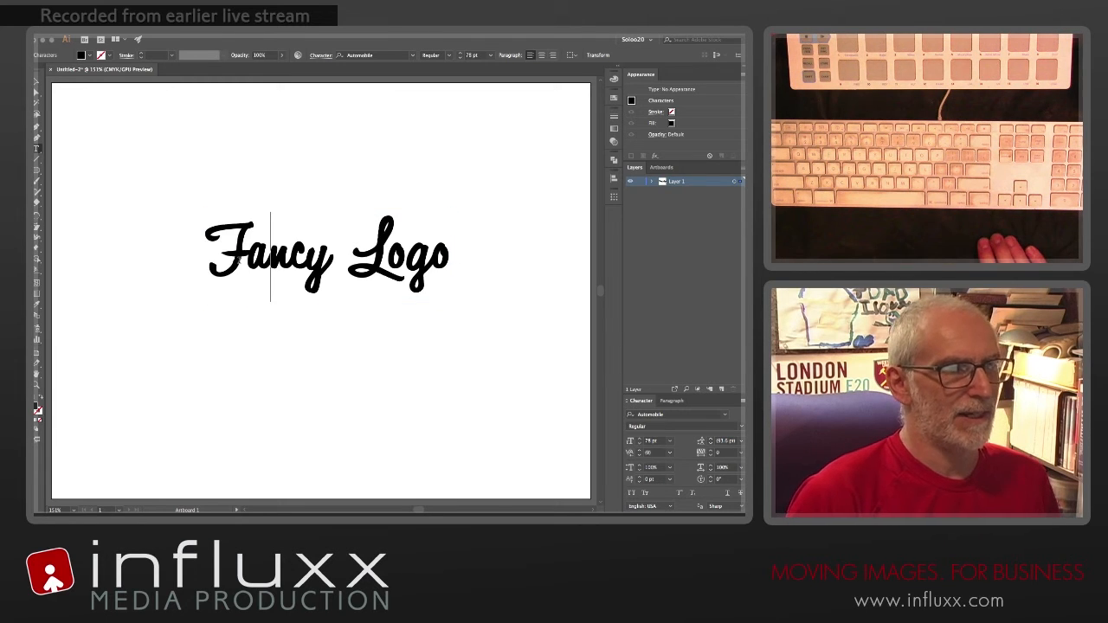
Step: Undo the baseline shift changes made to the capital F of "Fancy"
key("super+z")
key("super+z")
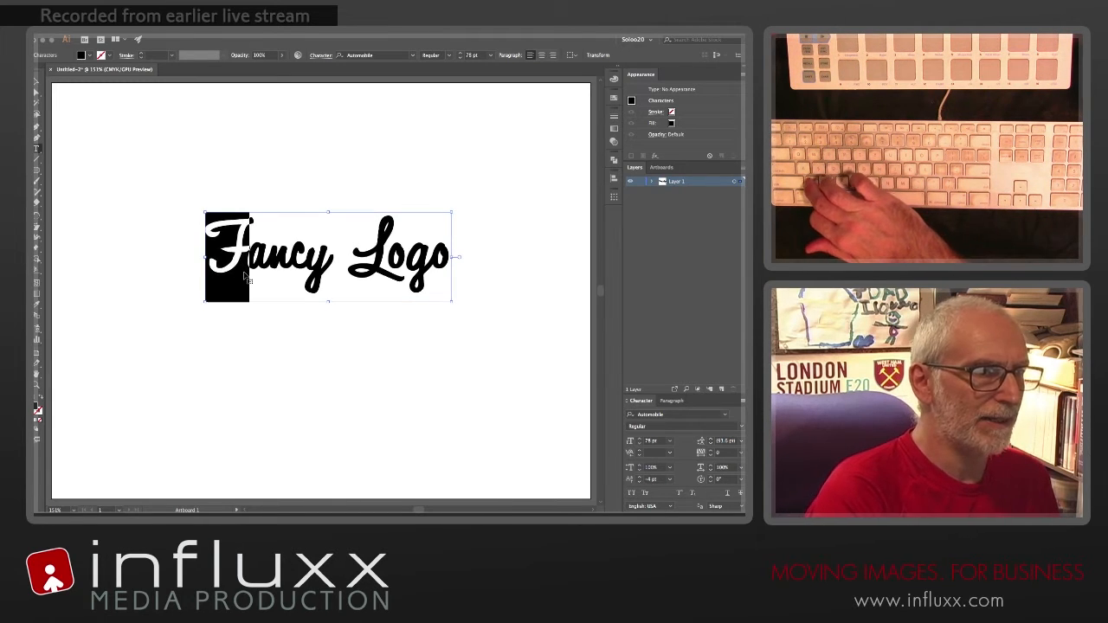
key("super+z")
key("super+z")
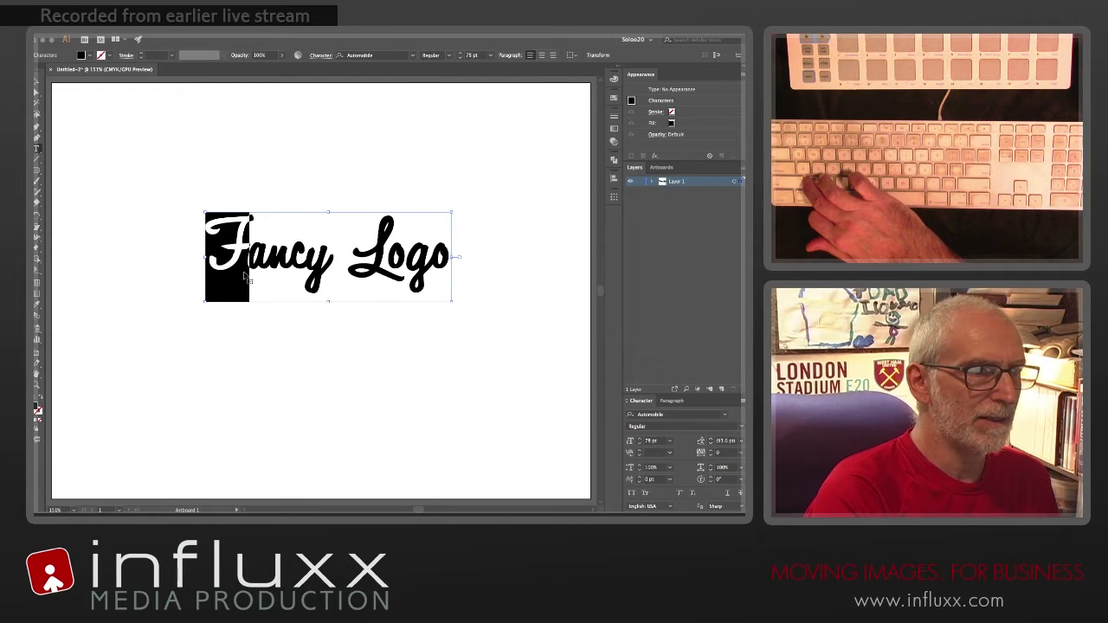
Step: Set the kerning between L and the first o of "Logo" to -60 and between o and g to 60
left_click(249, 274)
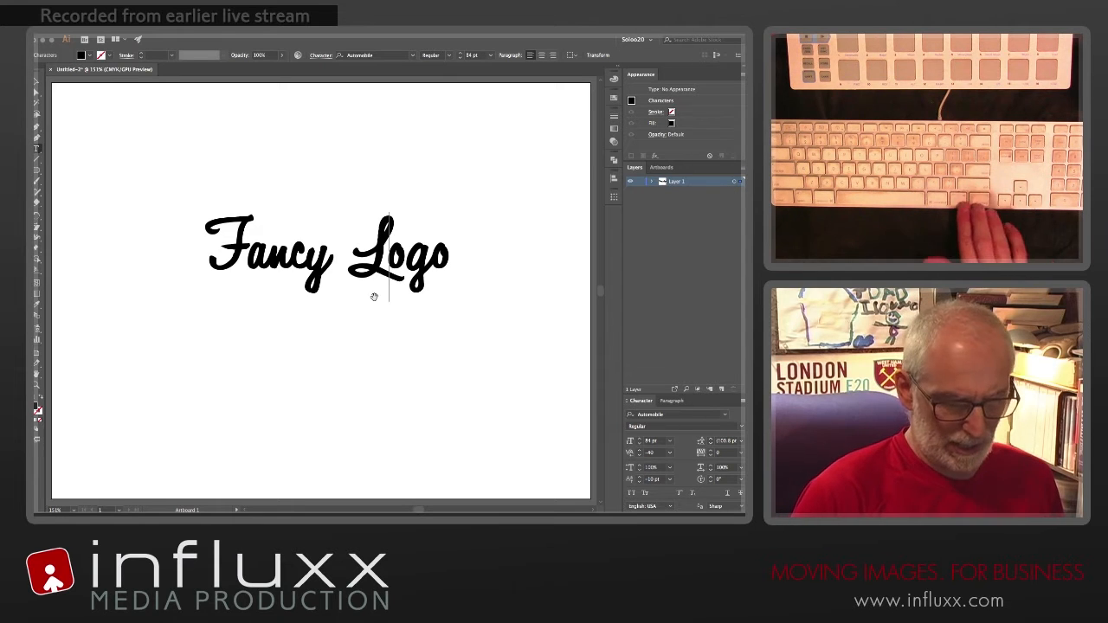
key("alt+Left")
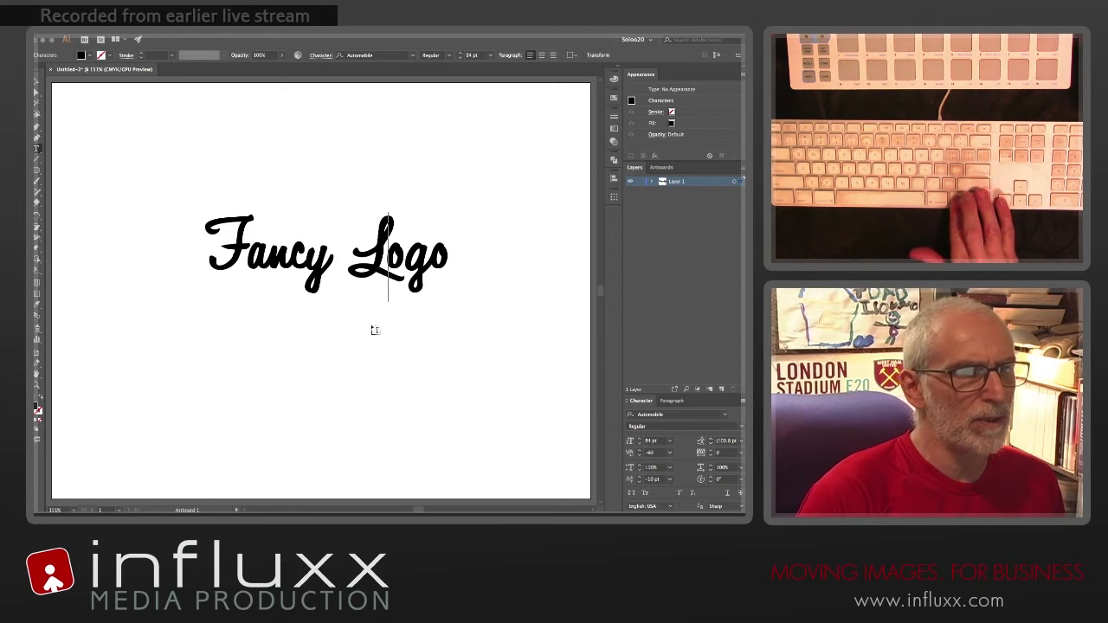
left_click(409, 292)
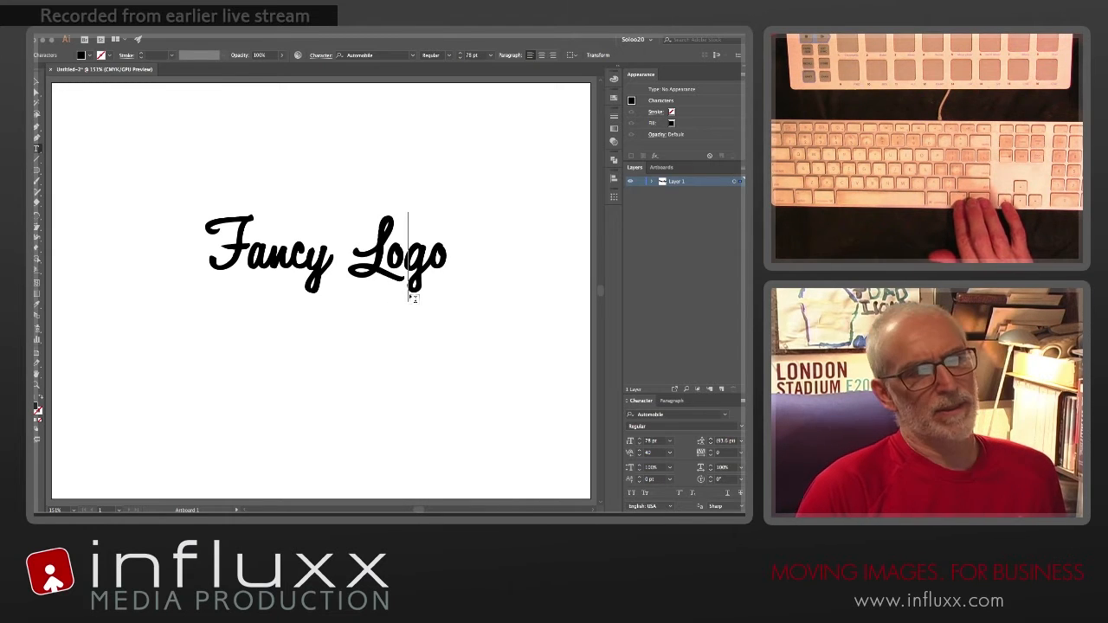
key("alt+Right")
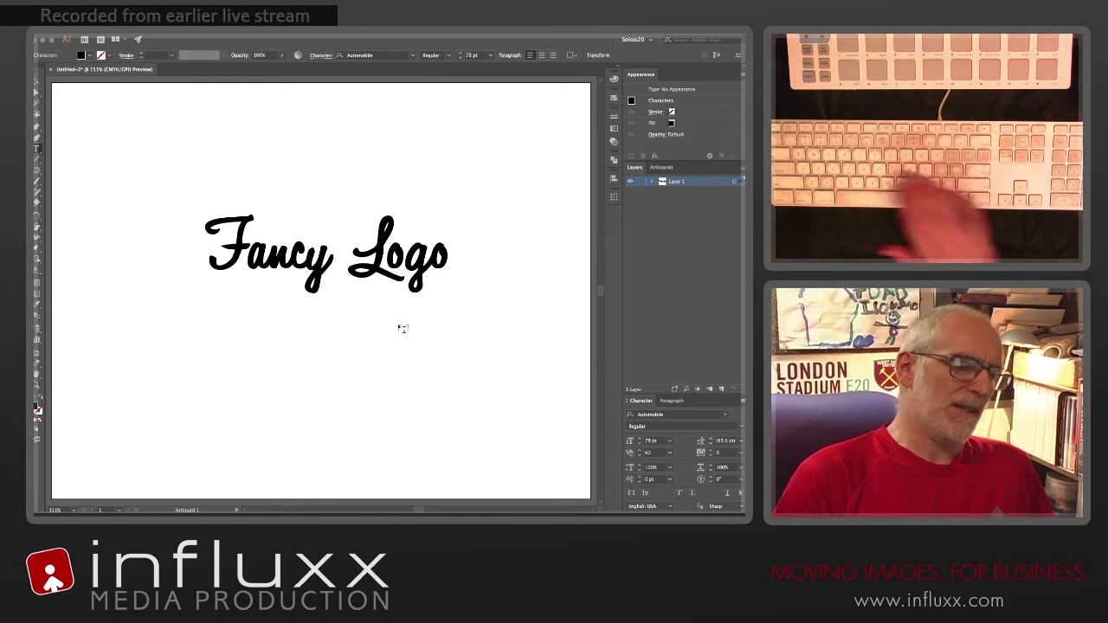
key("Escape")
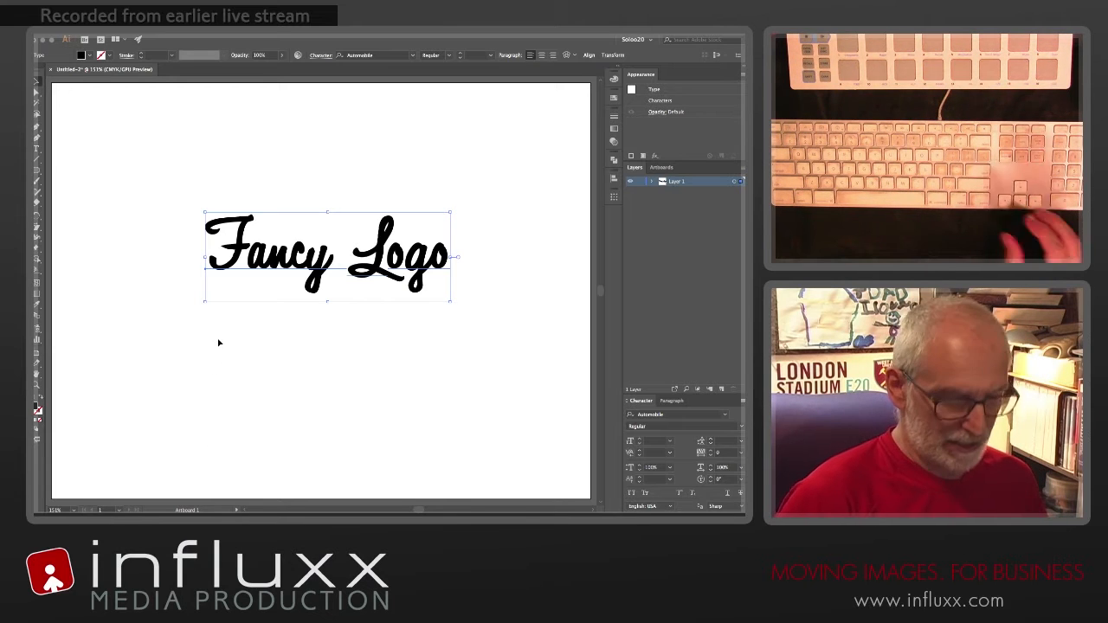
Step: Try converting the "Fancy Logo" text to outlines and undo the conversion
key("super+shift+b")
key("super+shift+o")
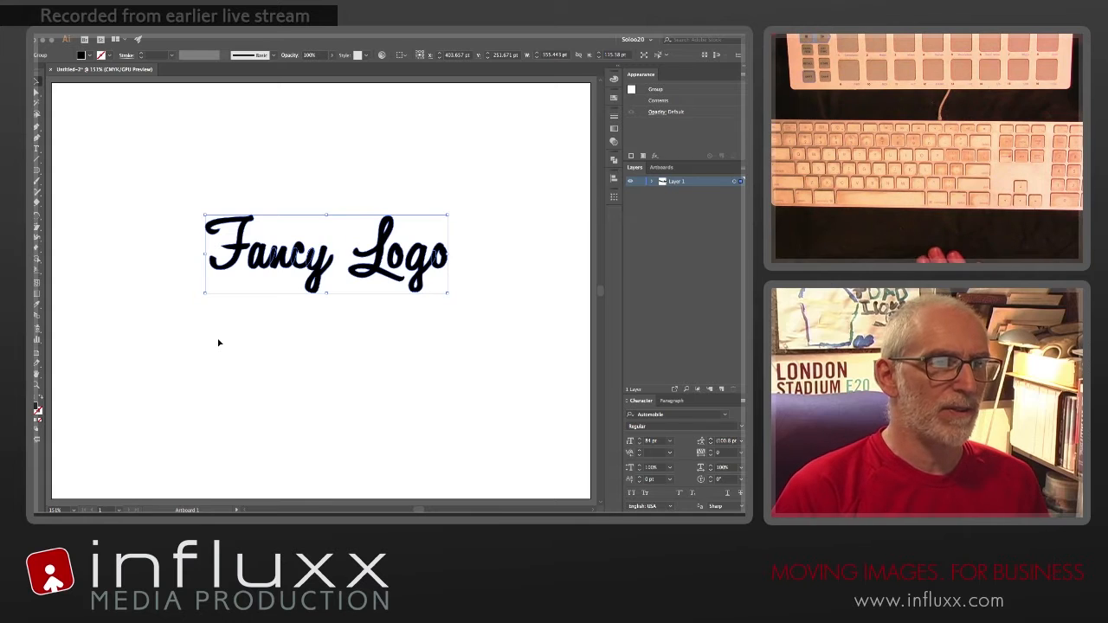
key("super")
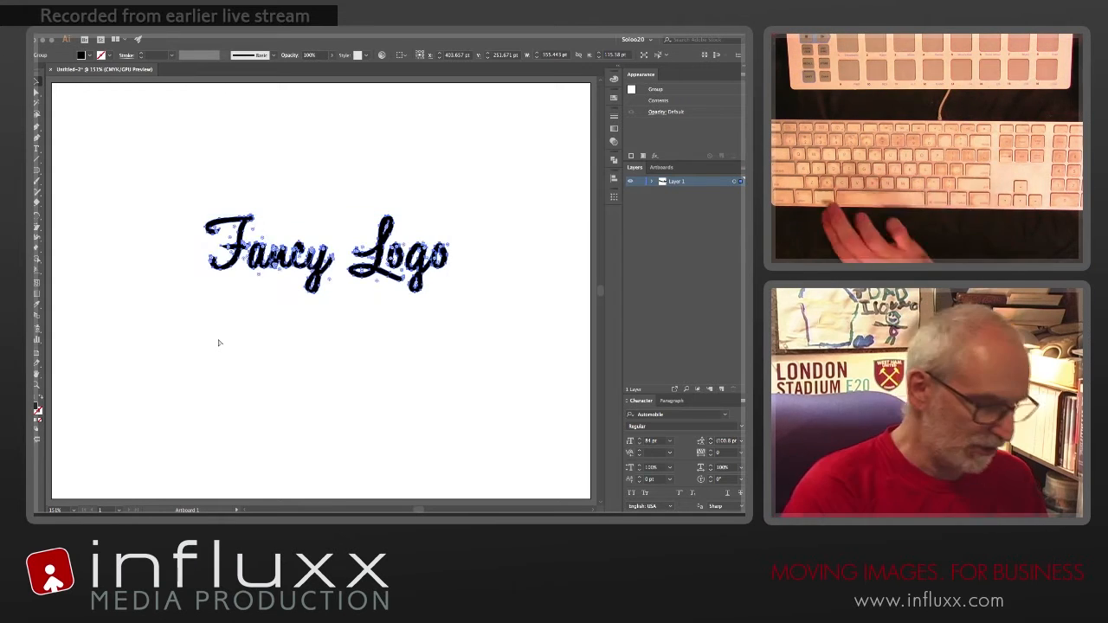
key("super+z")
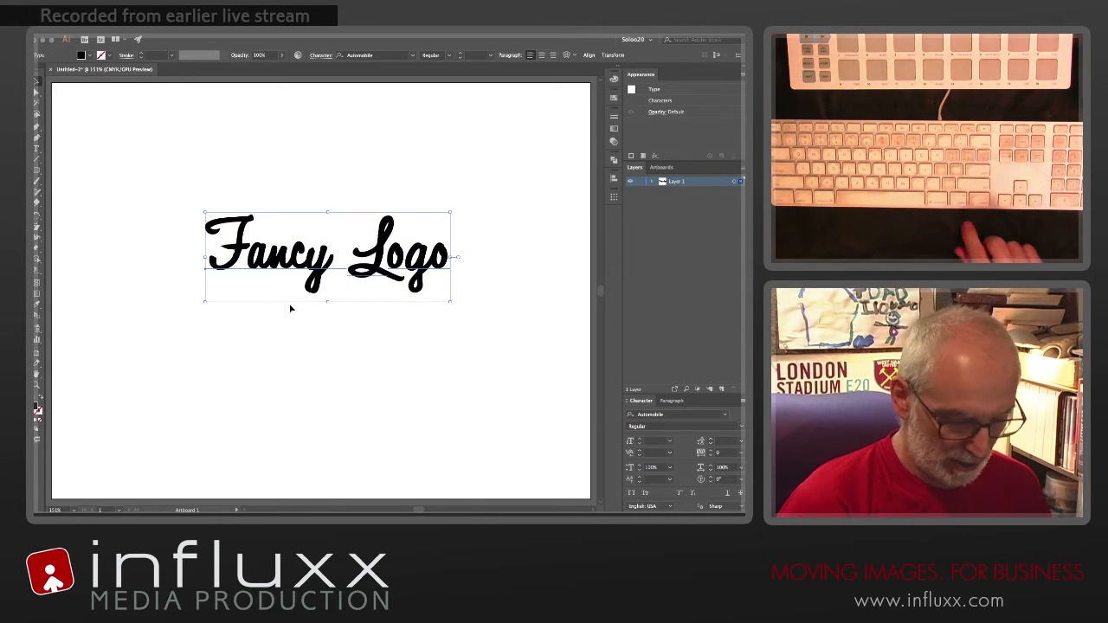
Step: Duplicate the "Fancy Logo" text toward the artboard's upper-left corner and hide the copy as a backup
left_click_drag(324, 271, 184, 150)
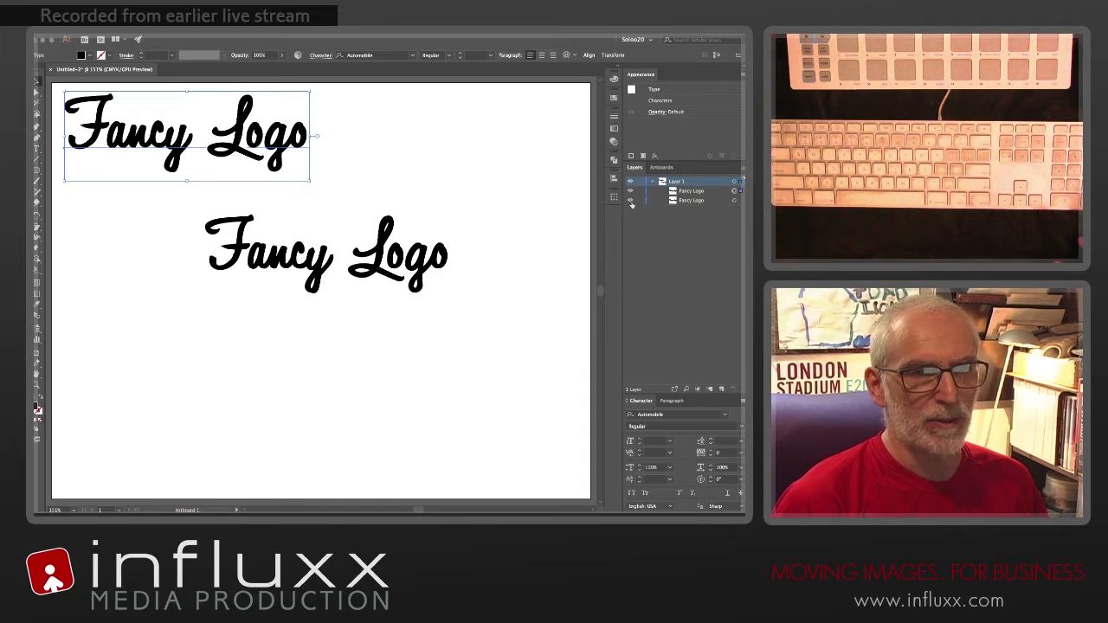
left_click(632, 201)
left_click(631, 201)
left_click(631, 191)
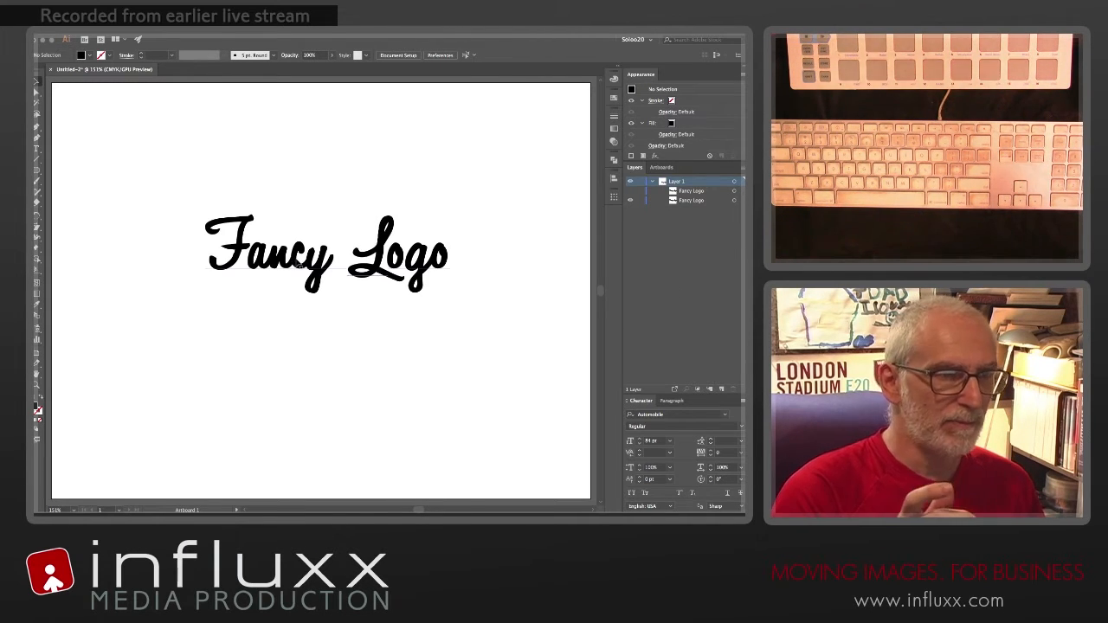
Step: Convert the visible "Fancy Logo" text to outlines and combine the letters into one compound path
left_click(298, 264)
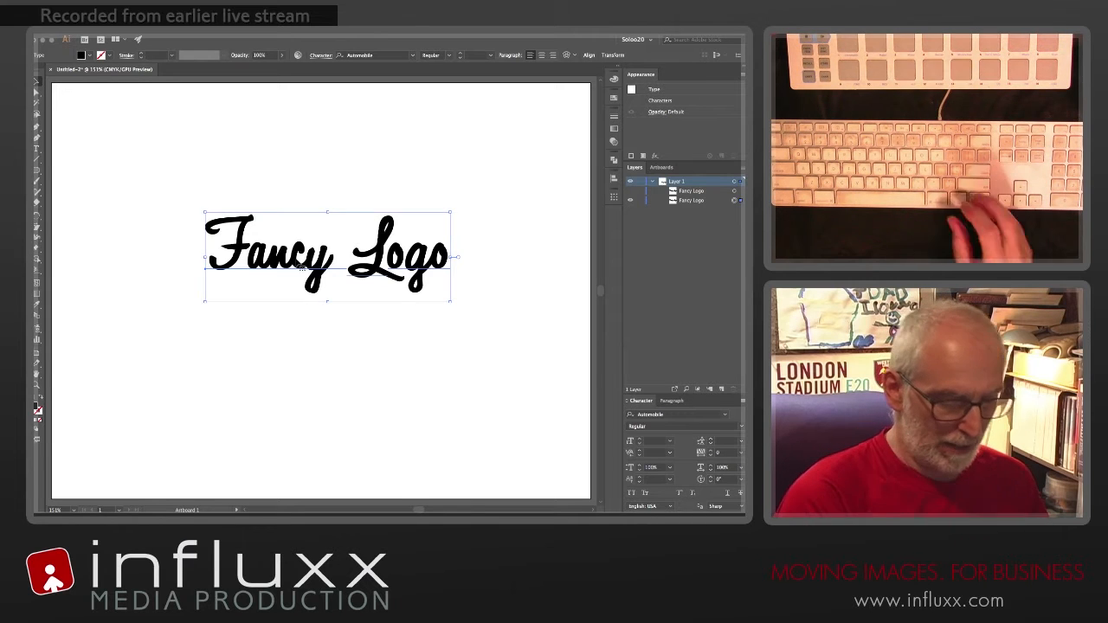
key("super+shift+o")
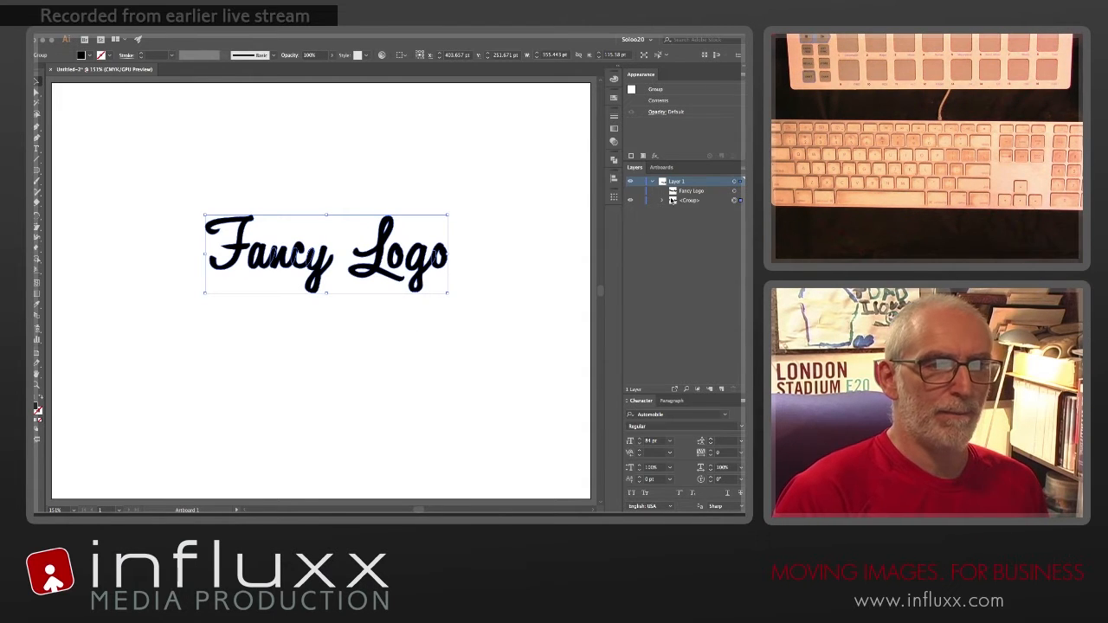
left_click(614, 160)
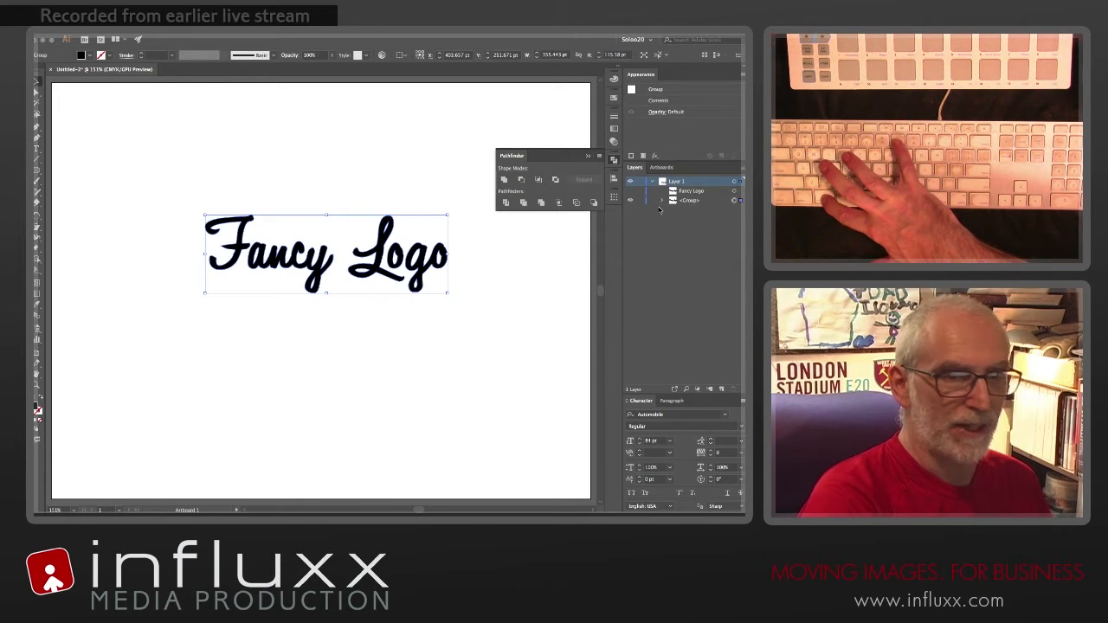
key("super+8")
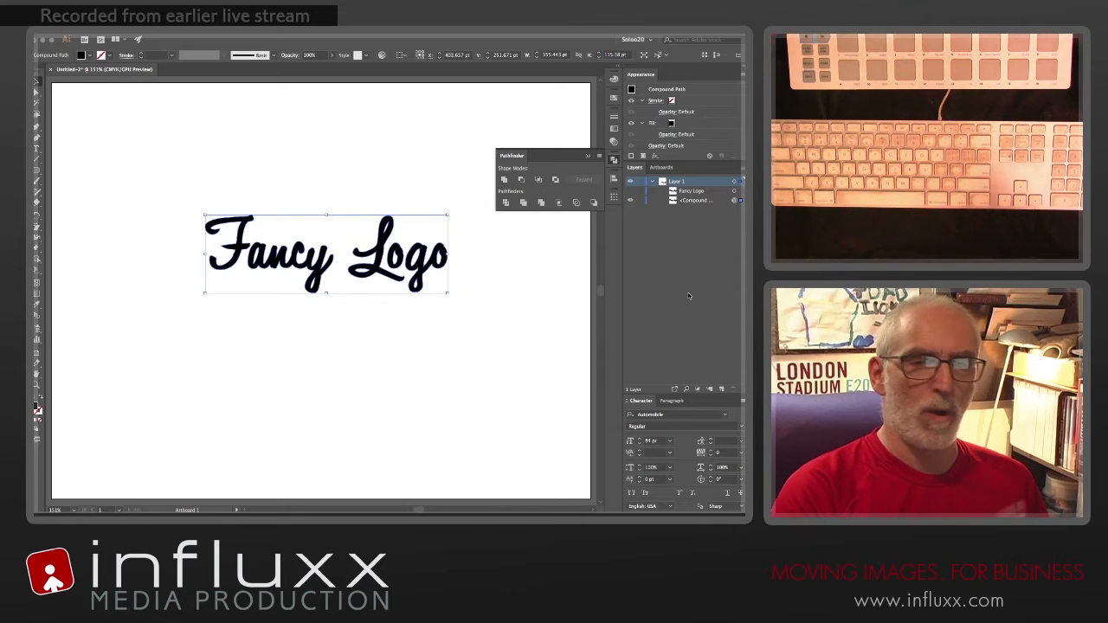
key("super+shift+a")
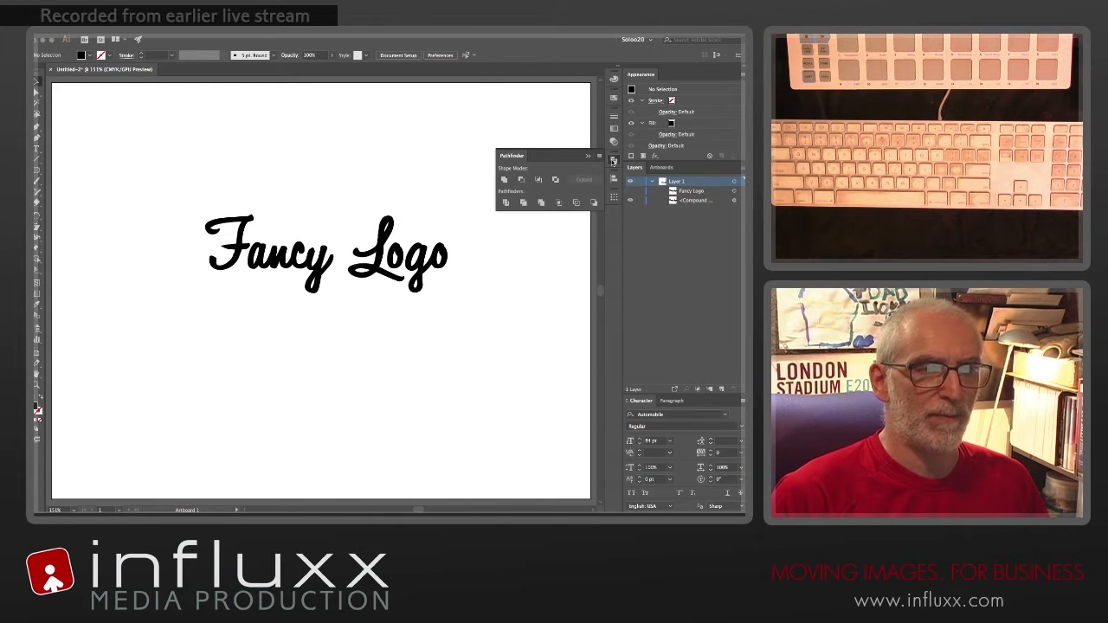
left_click(614, 161)
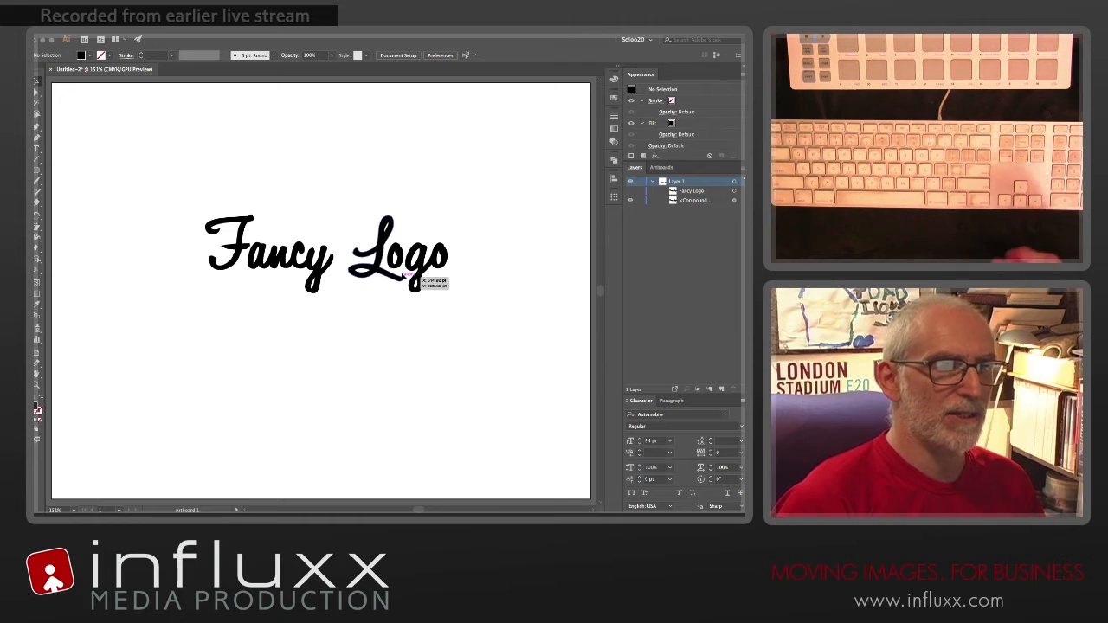
left_click(147, 31)
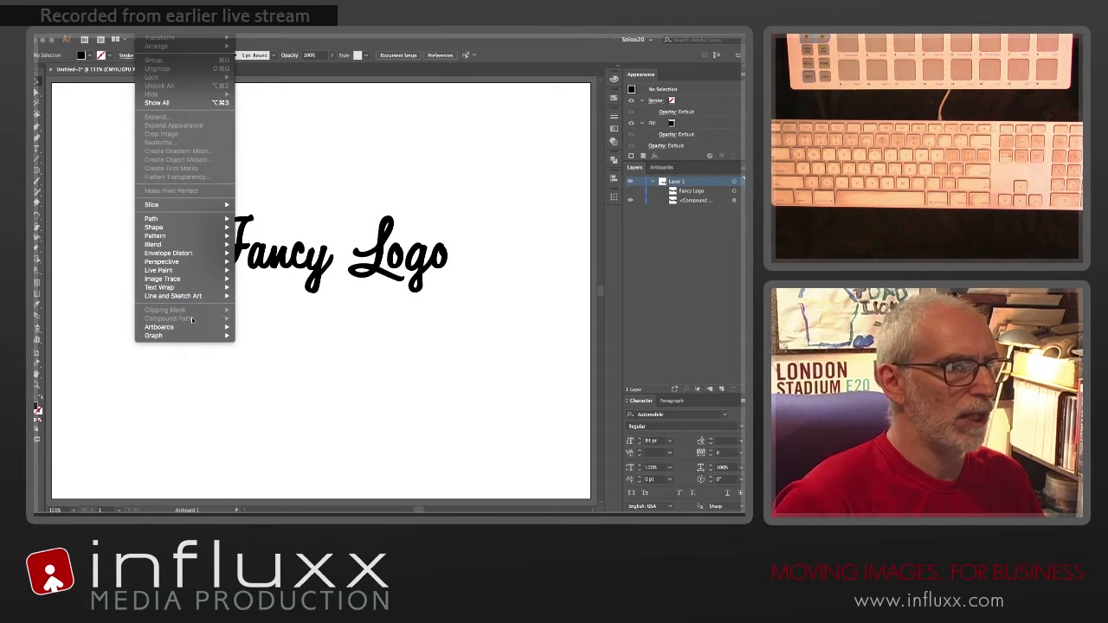
left_click(309, 338)
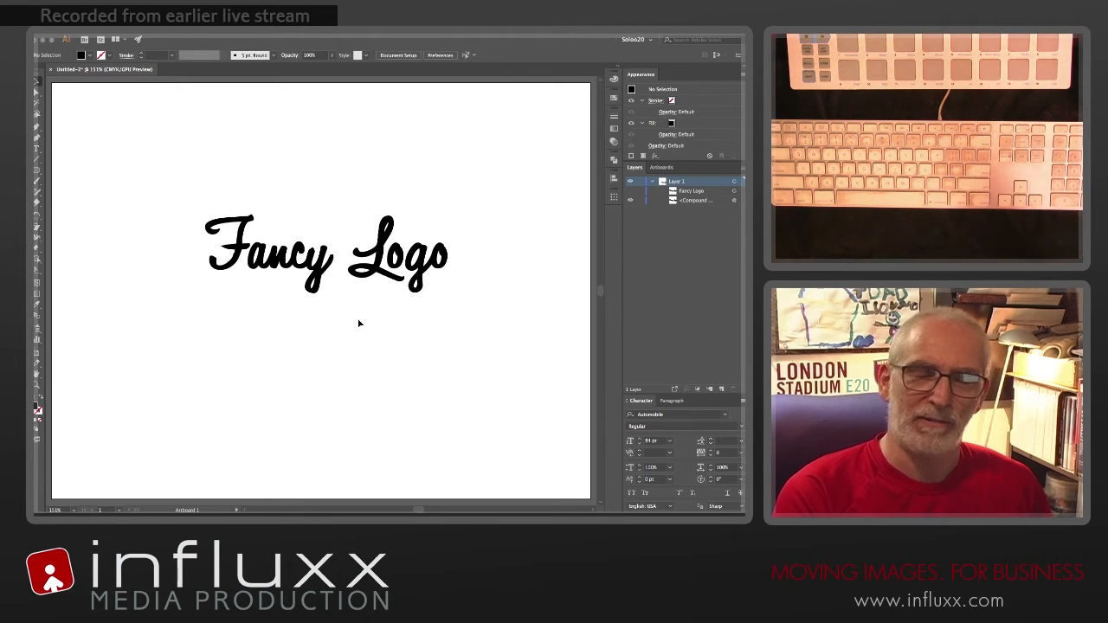
Step: Enlarge the logo's compound path proportionally about its centre to about 554 pt wide and move it slightly down
left_click(274, 261)
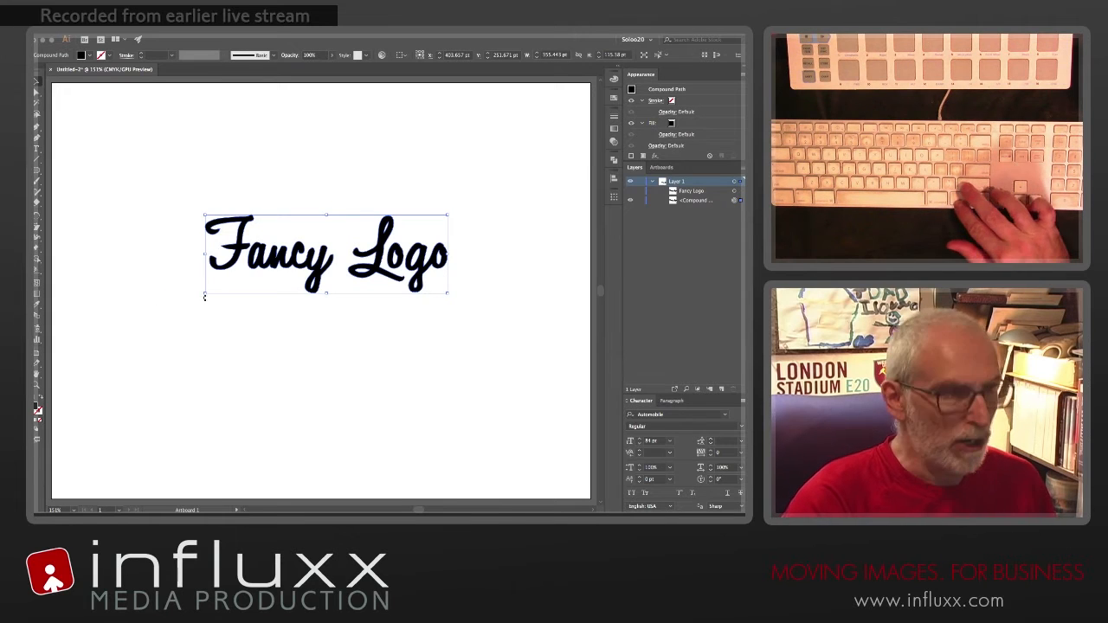
left_click_drag(205, 297, 136, 350)
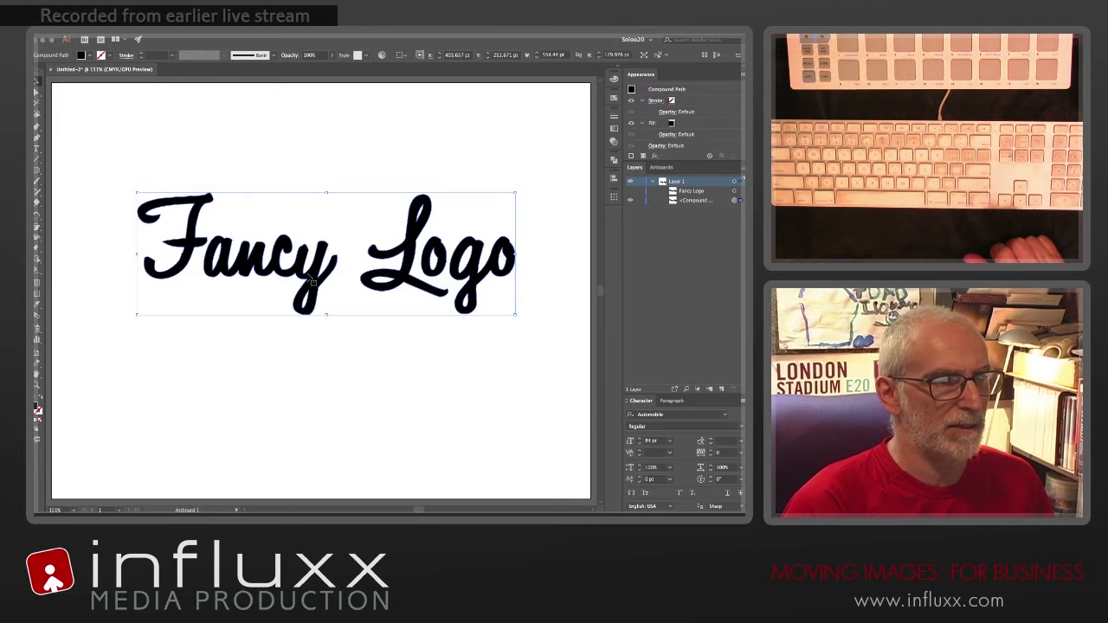
left_click_drag(313, 281, 308, 298)
left_click(331, 165)
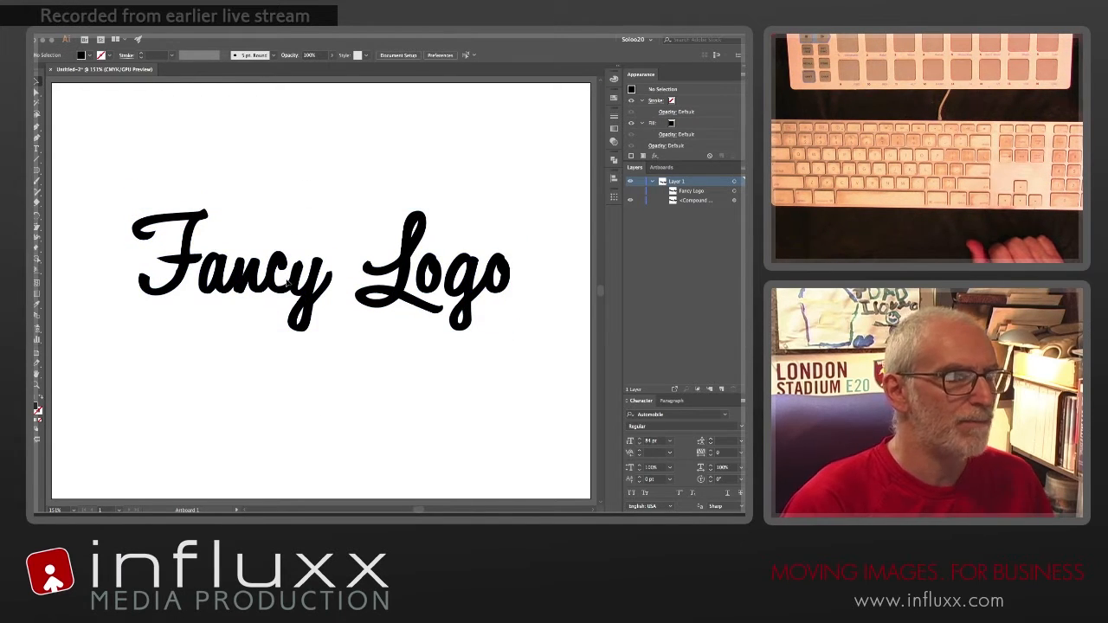
Step: Start a warp envelope distort on the logo's compound path with the horizontal Arc style
left_click(258, 290)
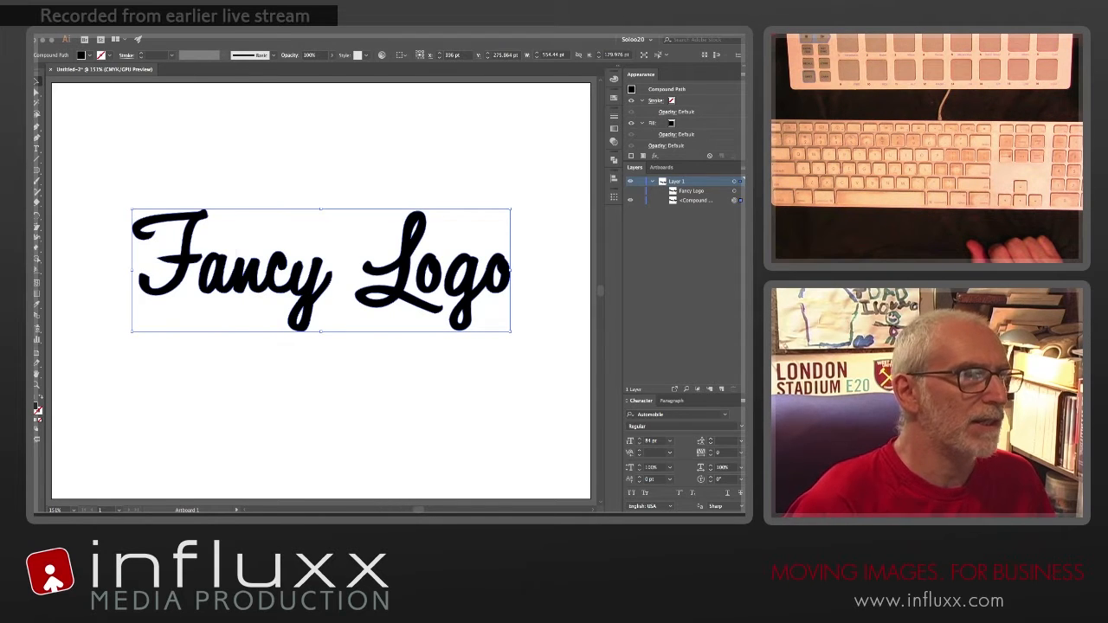
left_click(148, 29)
mouse_move(181, 222)
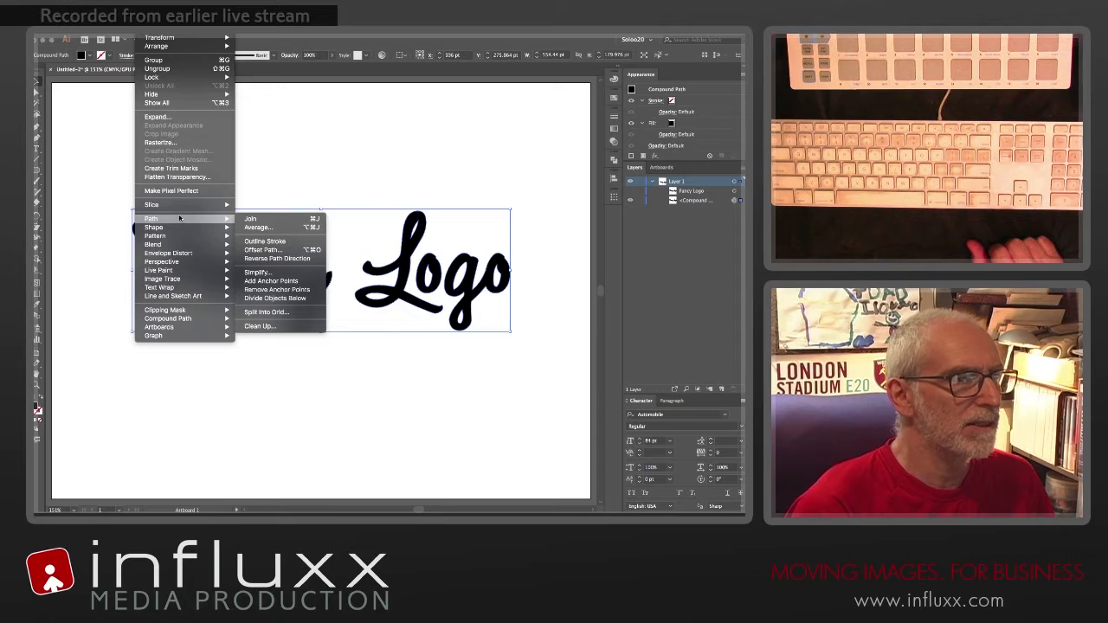
mouse_move(181, 252)
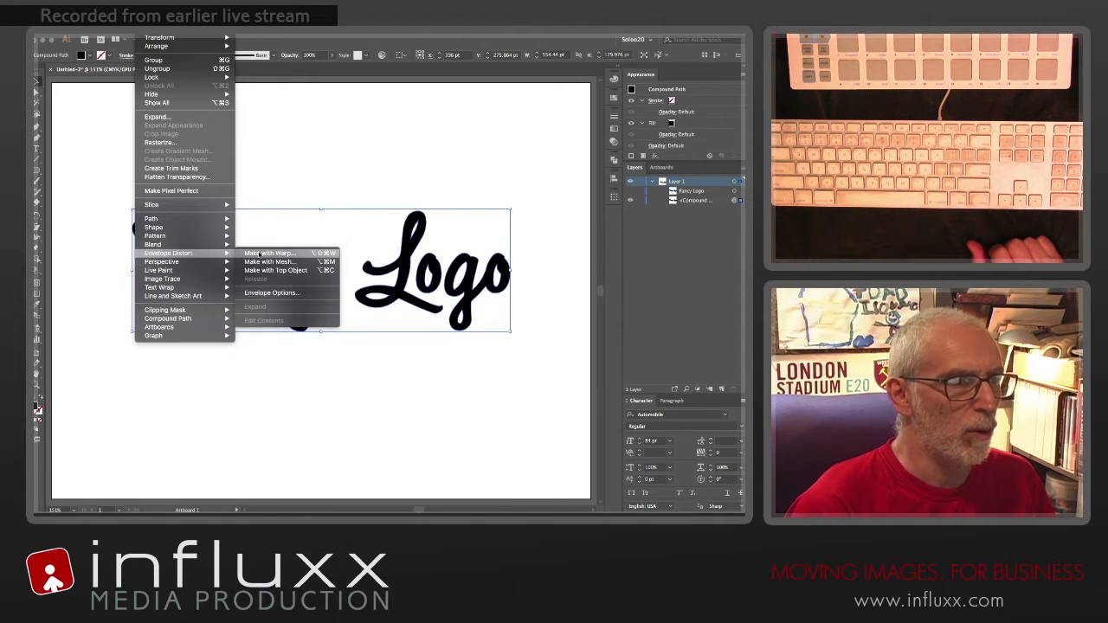
left_click(268, 253)
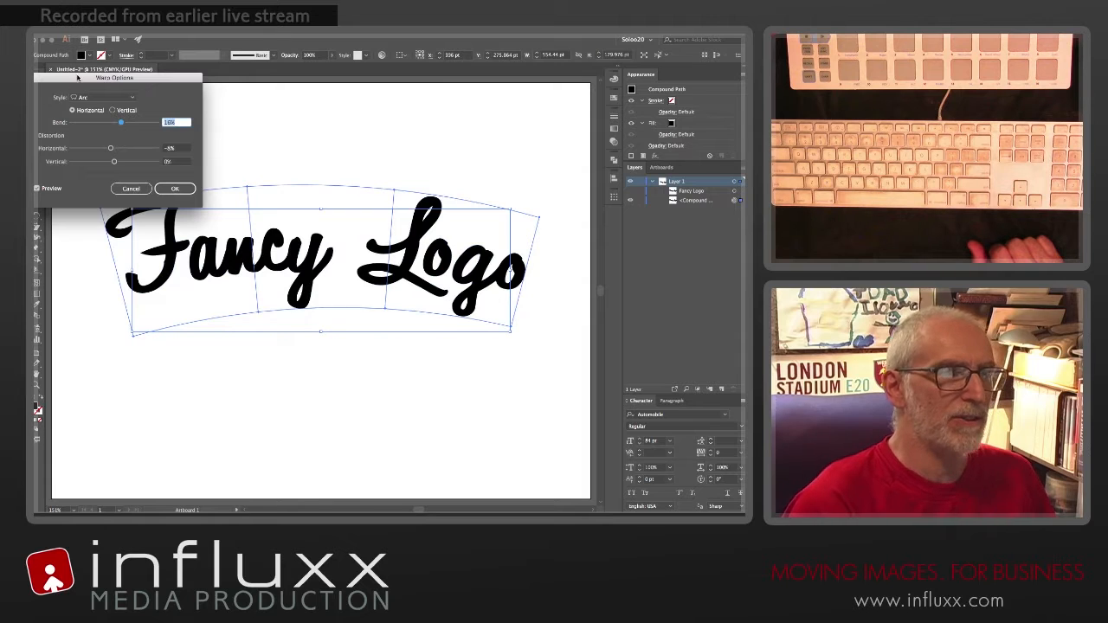
left_click_drag(77, 78, 305, 96)
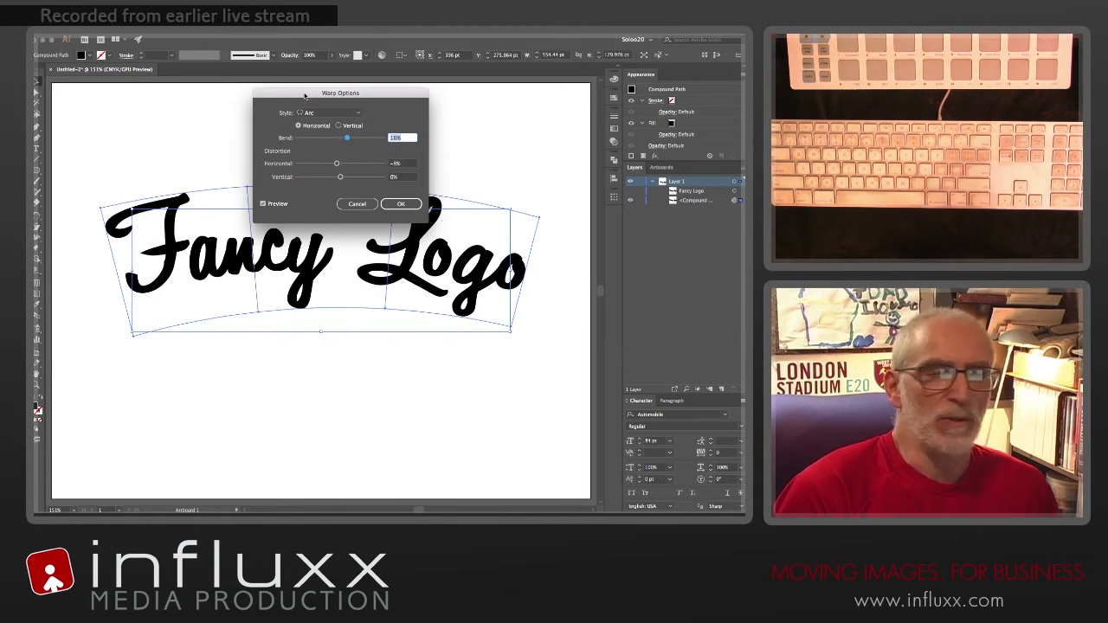
left_click_drag(305, 96, 295, 90)
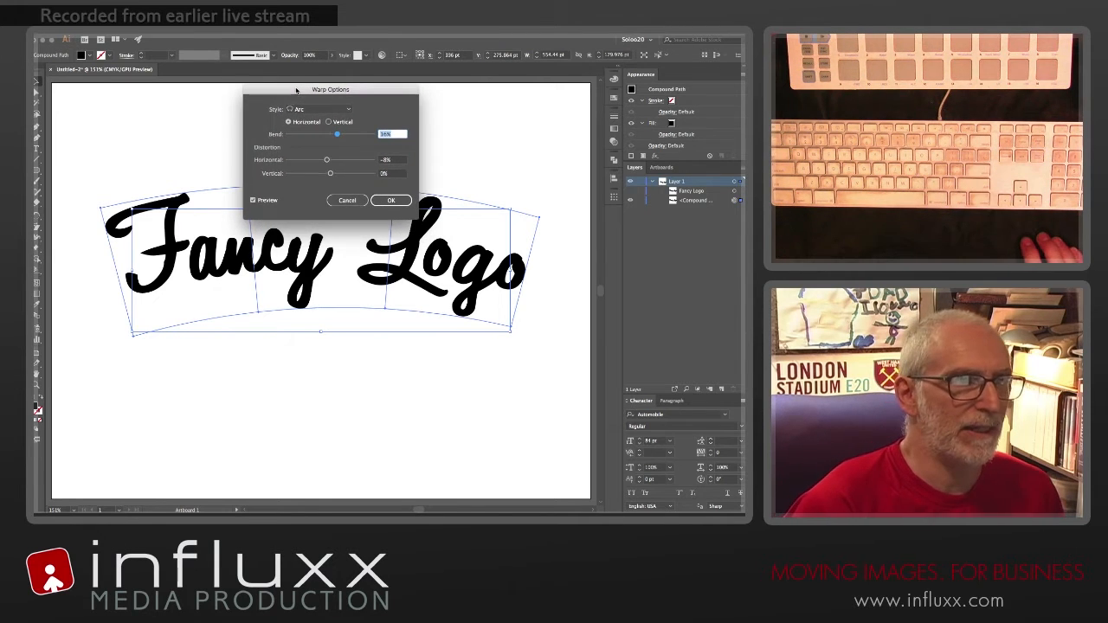
left_click(307, 110)
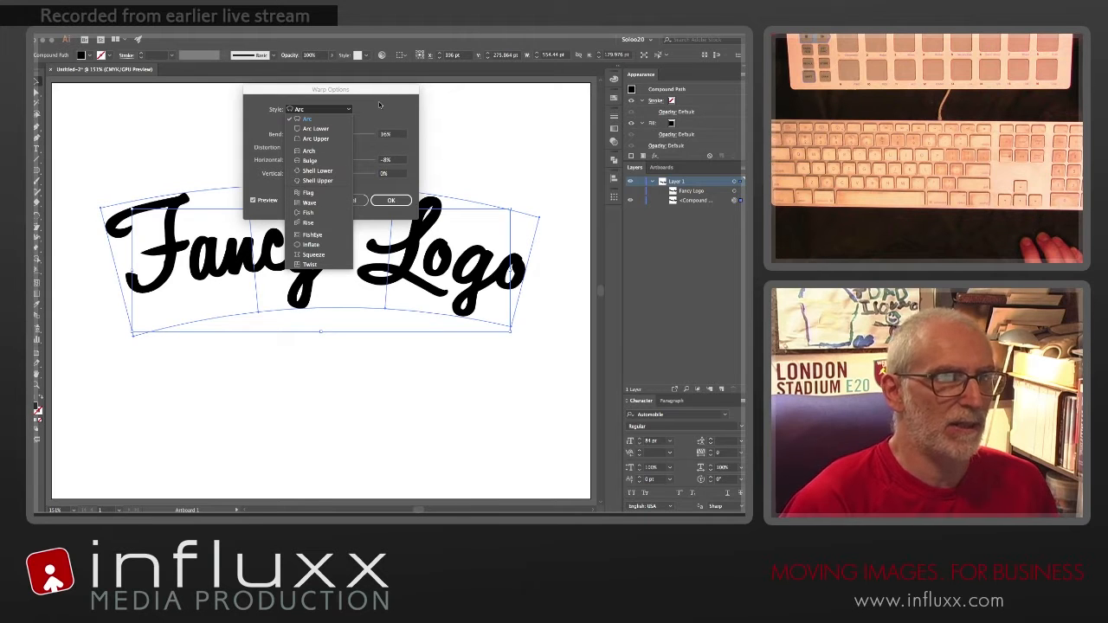
left_click(380, 105)
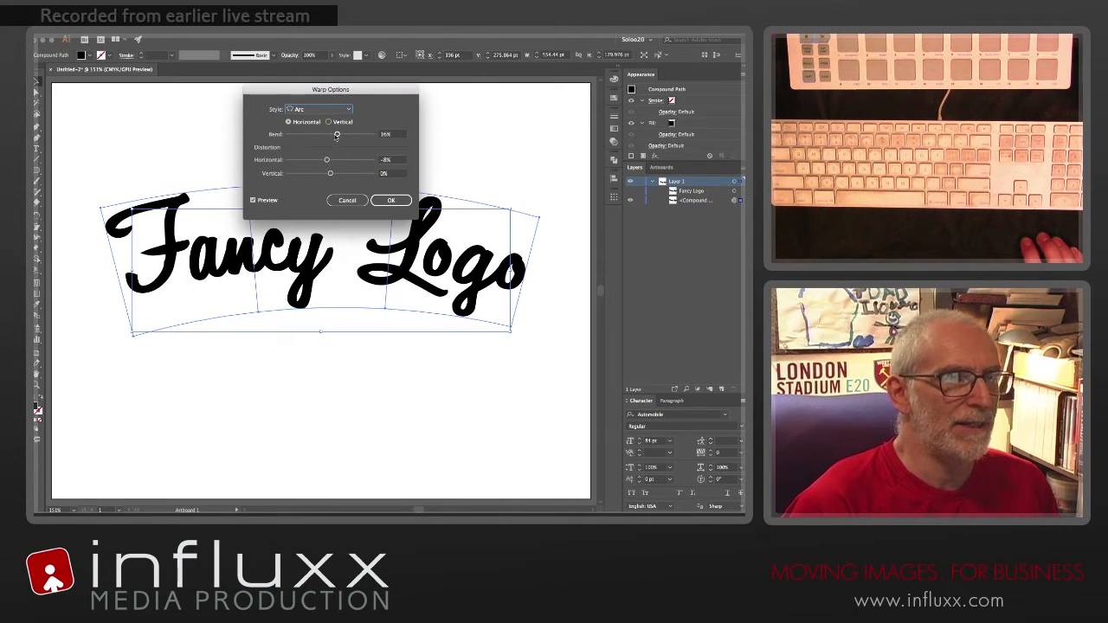
Step: Set the arc warp's bend to 12% and its horizontal distortion to -7%, and apply the envelope
left_click_drag(337, 135, 327, 162)
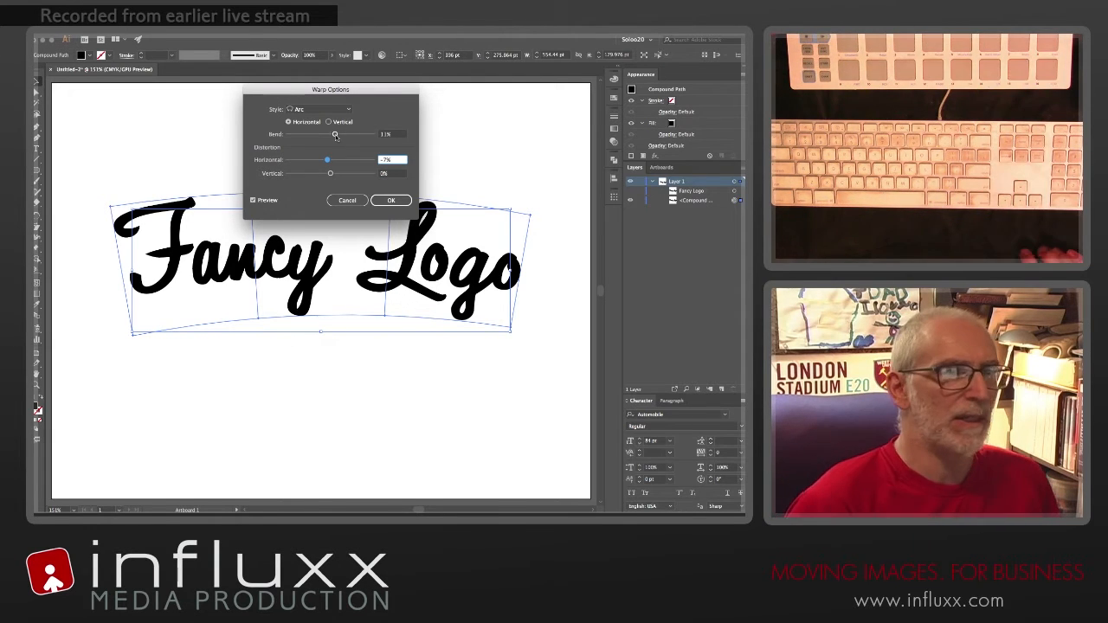
left_click(335, 135)
left_click_drag(335, 135, 335, 136)
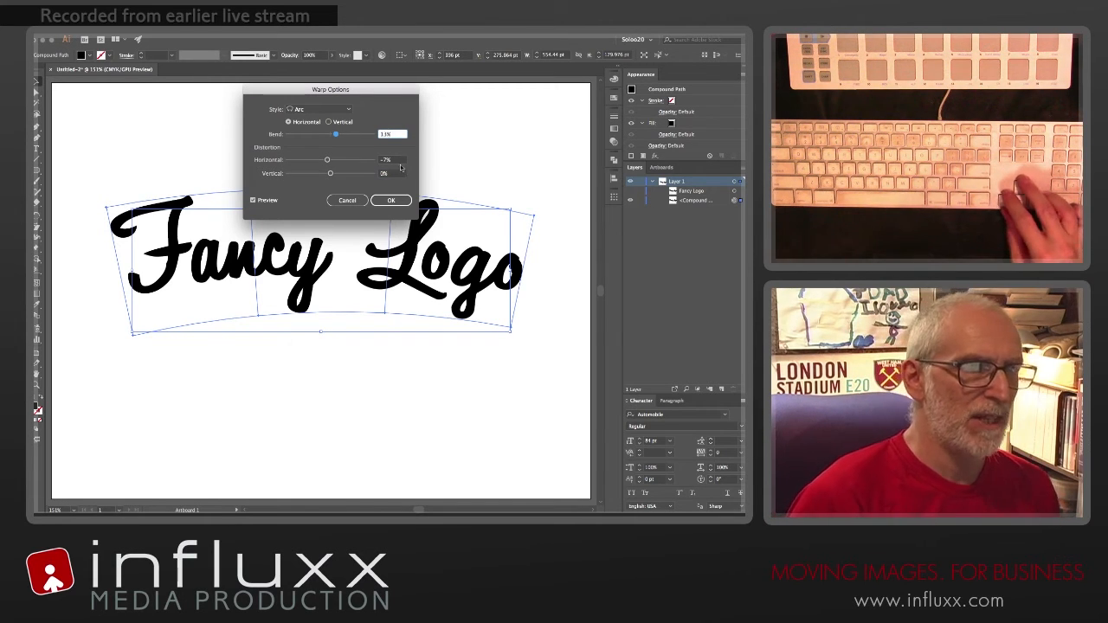
left_click(398, 134)
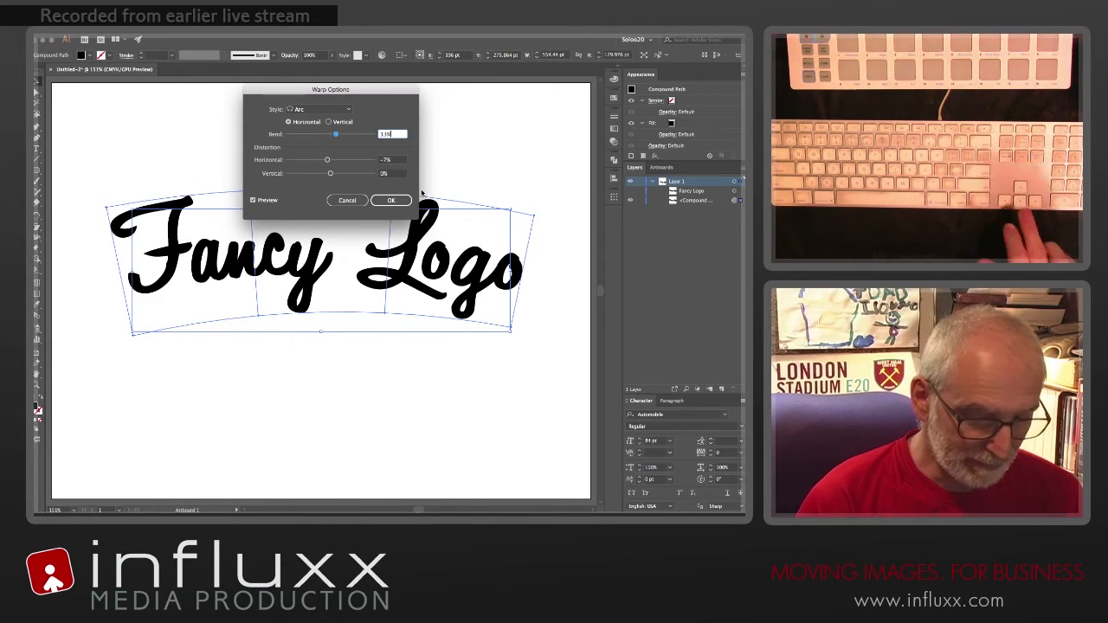
key("Down")
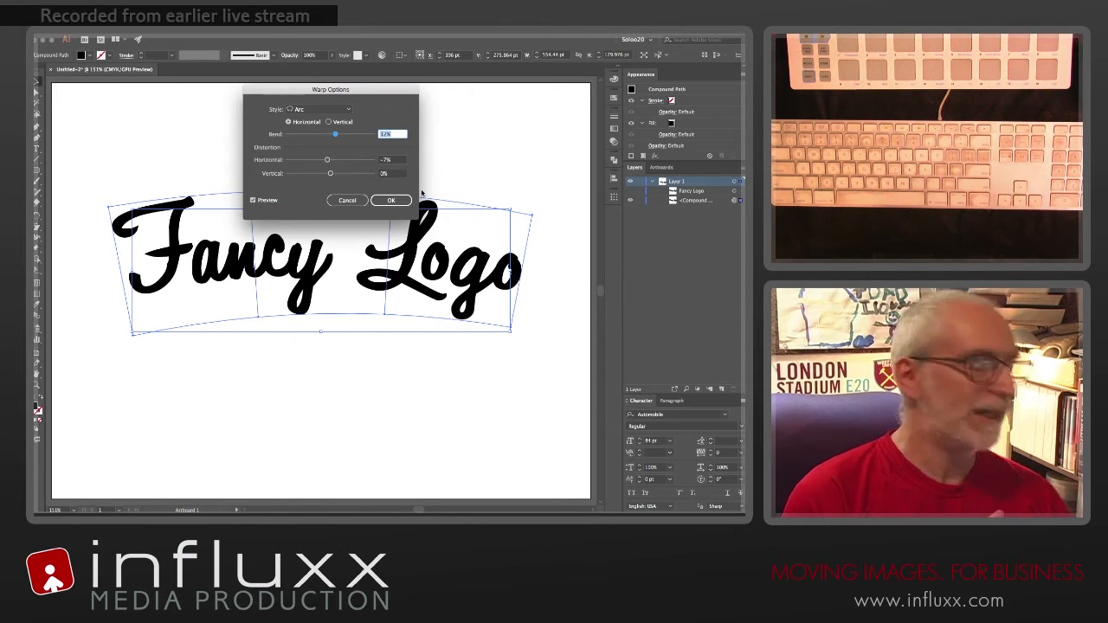
key("Return")
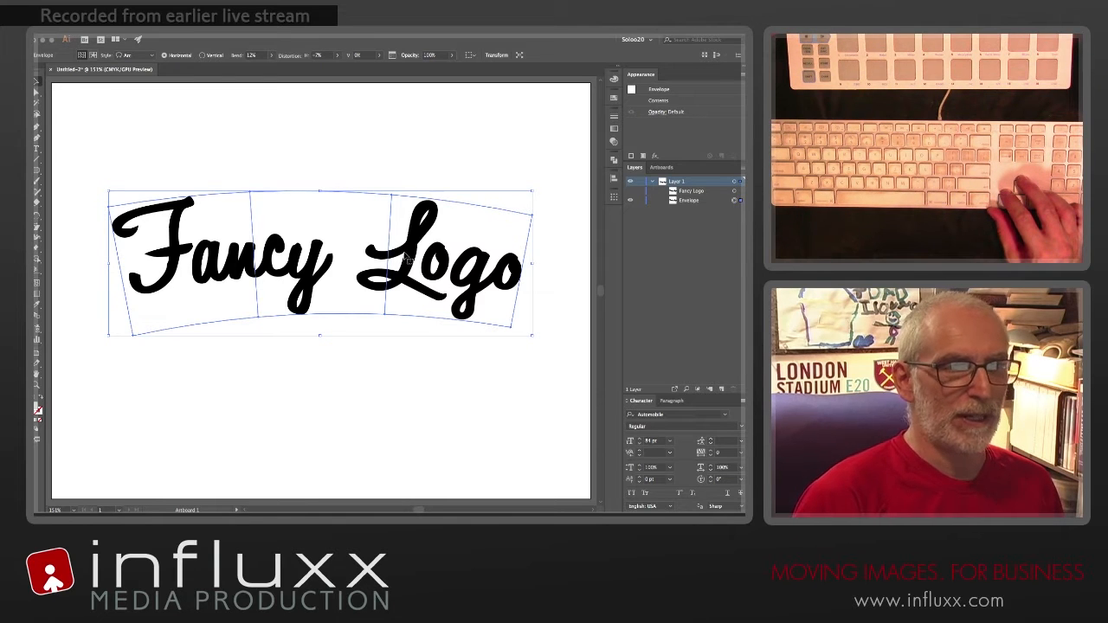
Step: Examine the unwarped contents inside the logo's envelope and return to the envelope itself
left_click(704, 201)
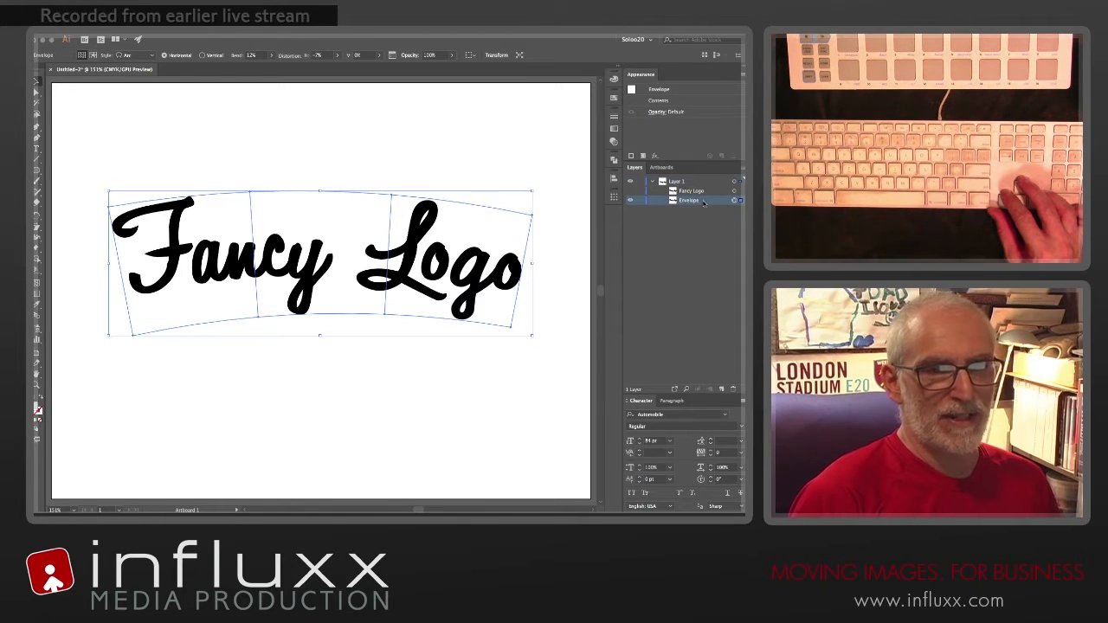
left_click(92, 55)
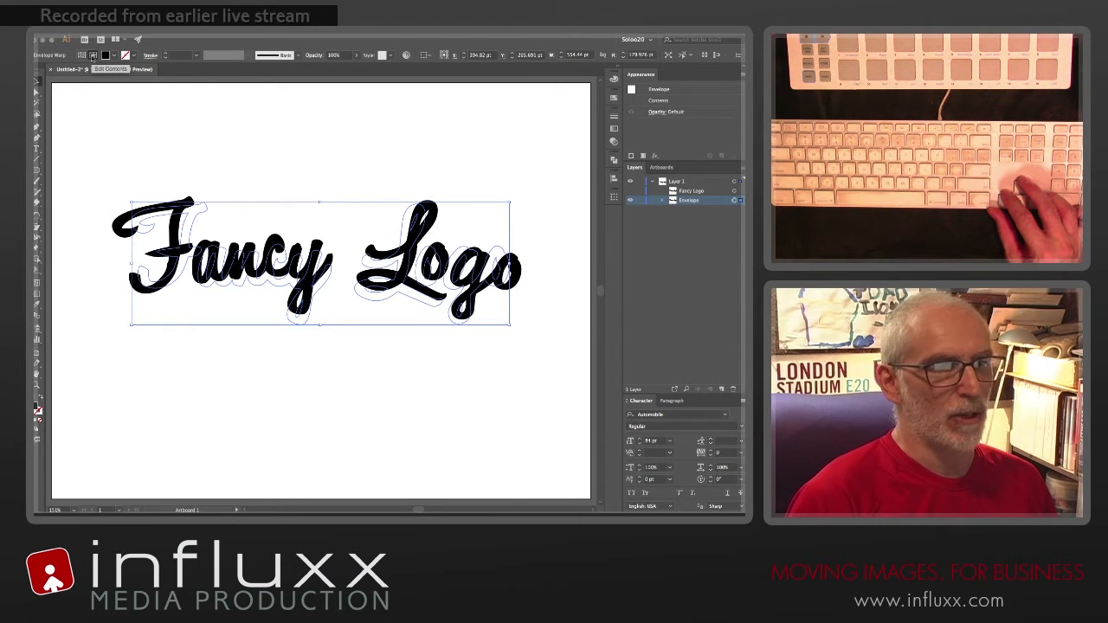
left_click(80, 55)
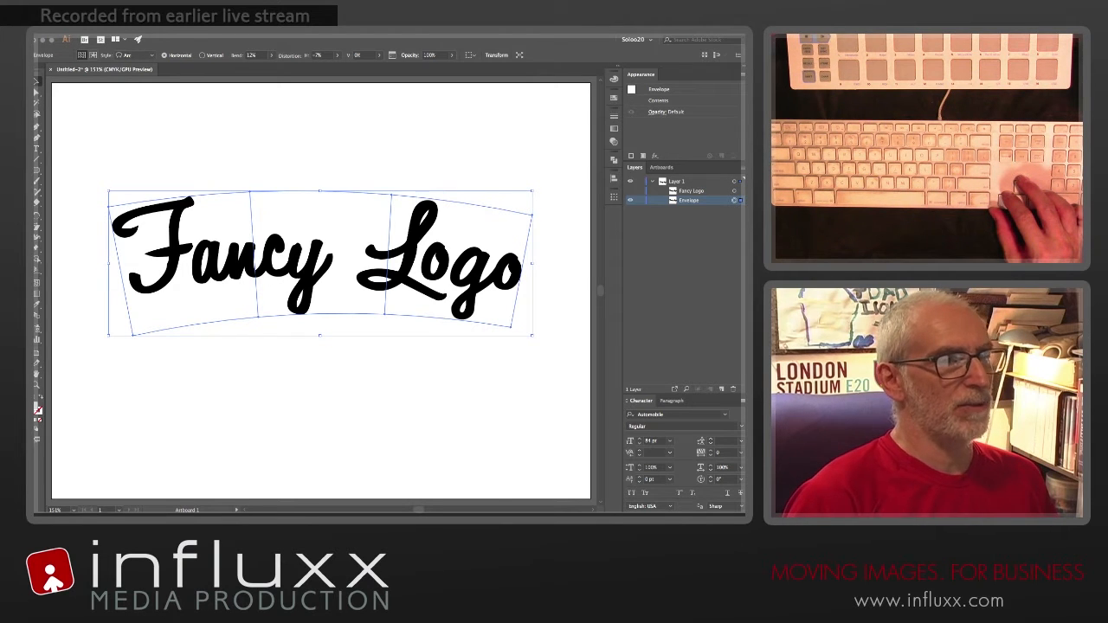
Step: Expand the envelope's object and fill, combine the resulting group into one compound path, and deselect it
left_click(147, 29)
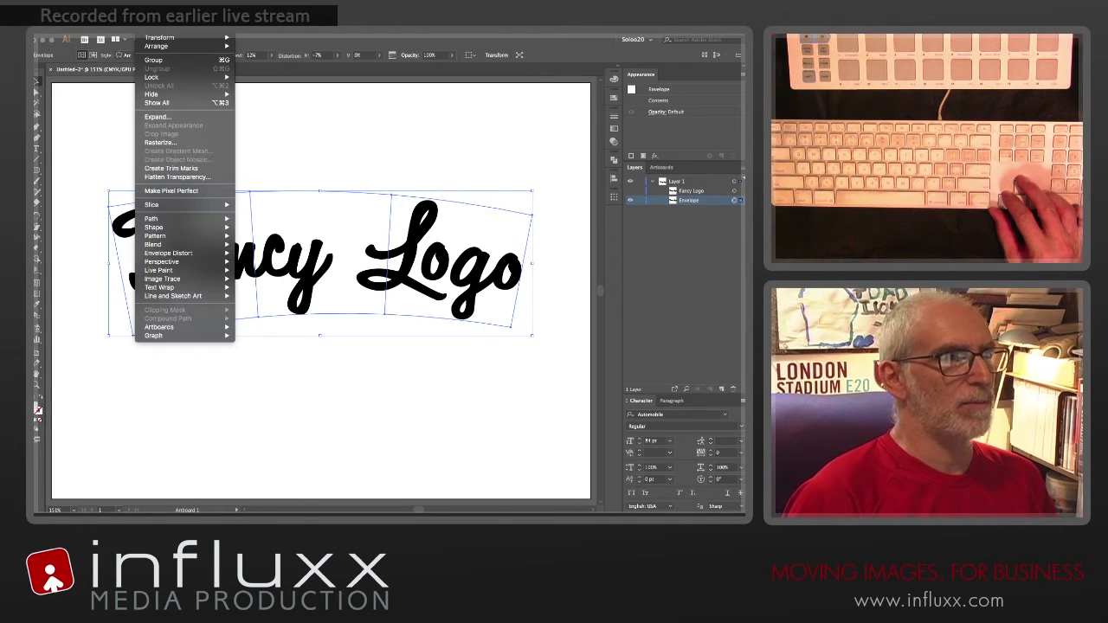
left_click(164, 116)
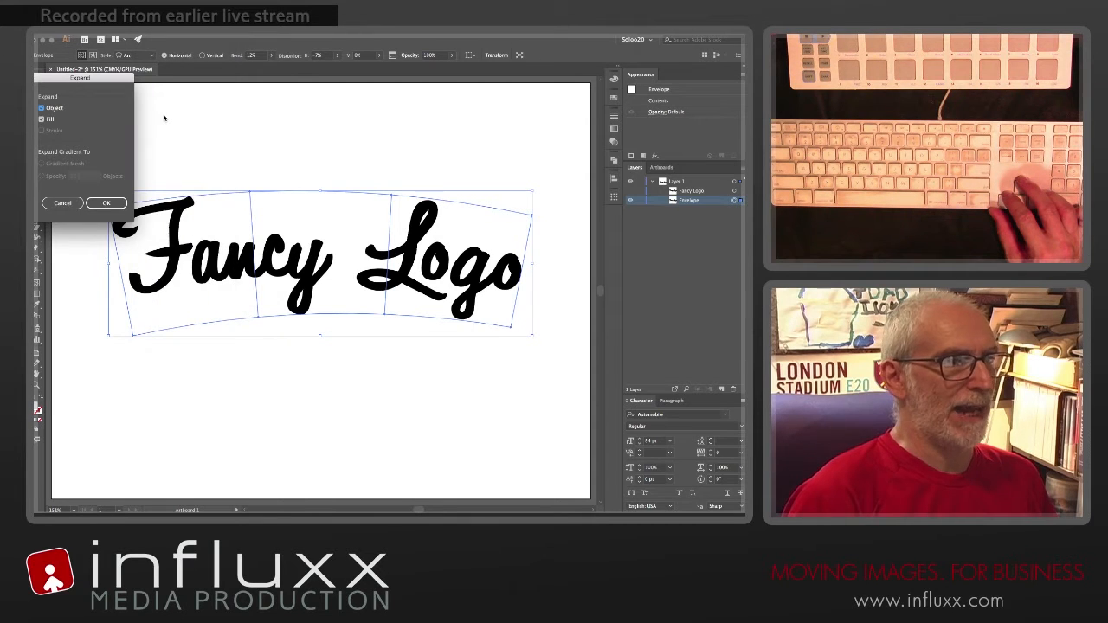
left_click(105, 205)
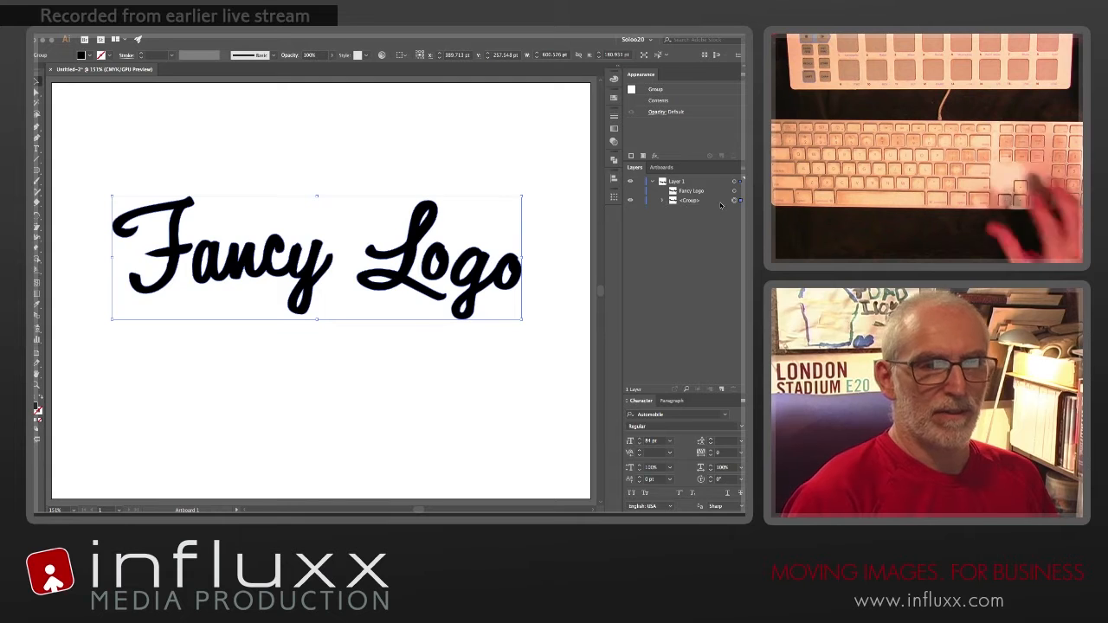
key("super+8")
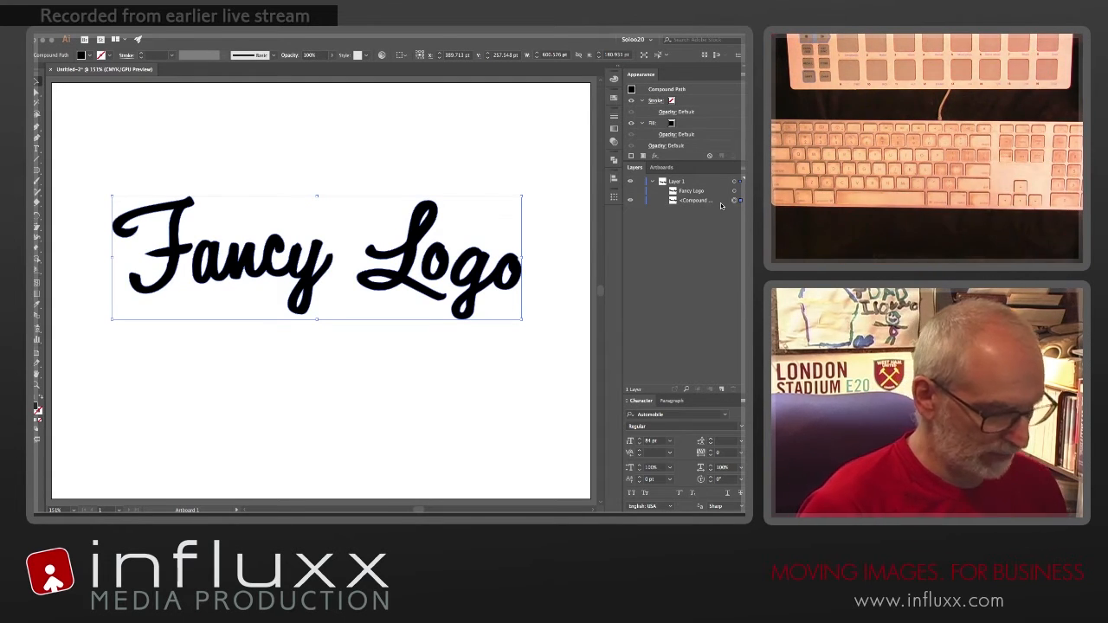
left_click(405, 178)
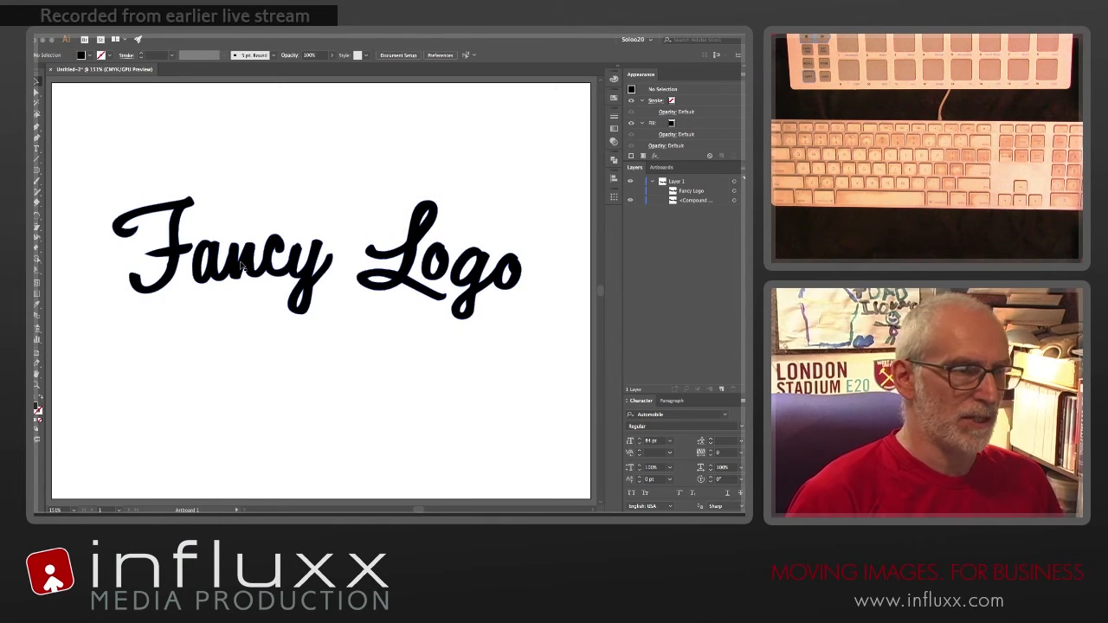
Step: Shear the logo vertically so its "F" end drops, and slant the lettering very slightly to the right
left_click(242, 267)
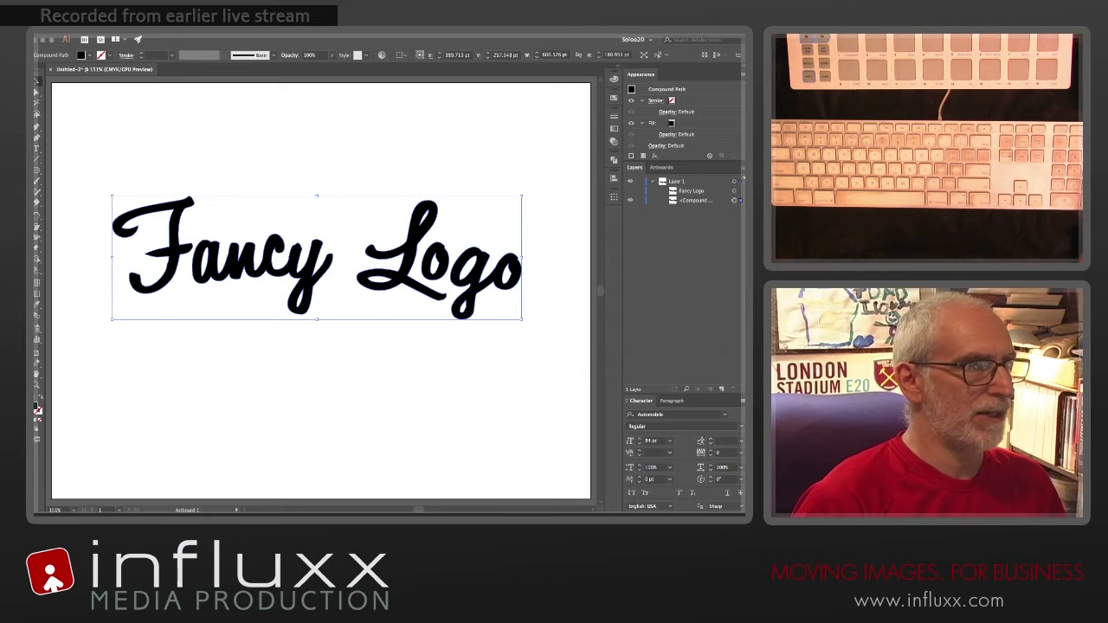
left_click(36, 227)
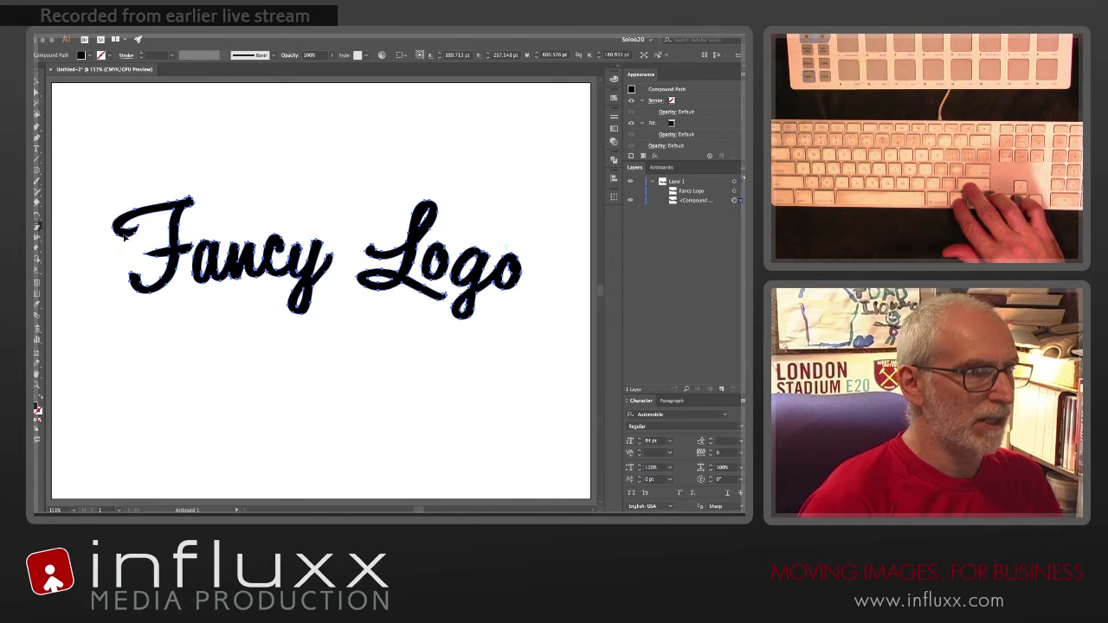
left_click_drag(122, 232, 122, 255)
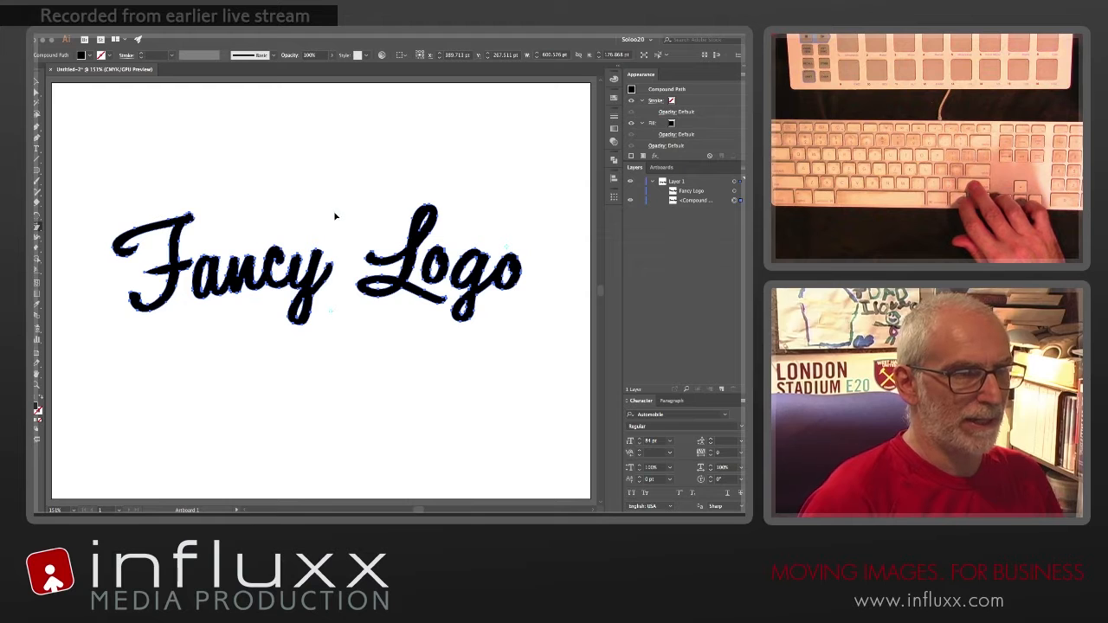
left_click_drag(333, 217, 339, 217)
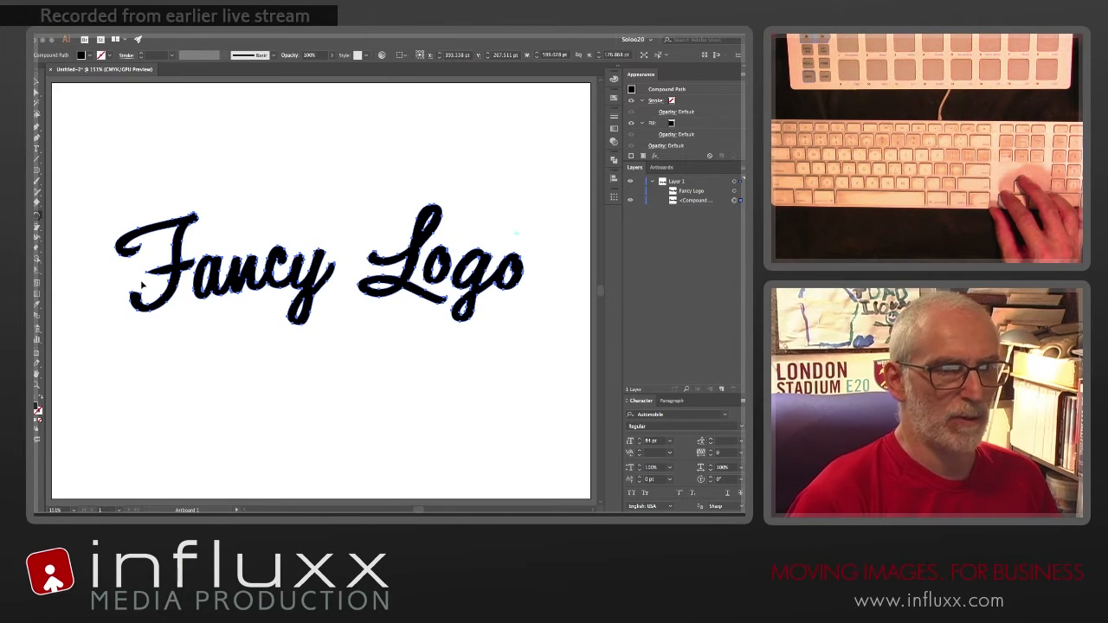
Step: Rotate the logo slightly counter-clockwise so it rises toward "Logo", and deselect it
left_click_drag(105, 274, 115, 289)
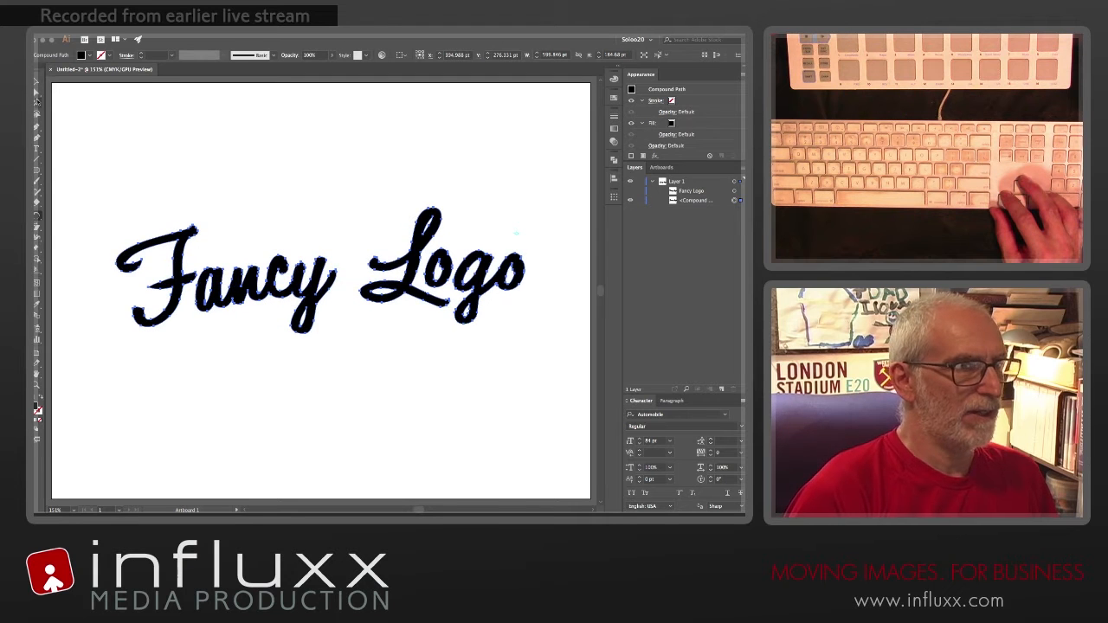
left_click(36, 81)
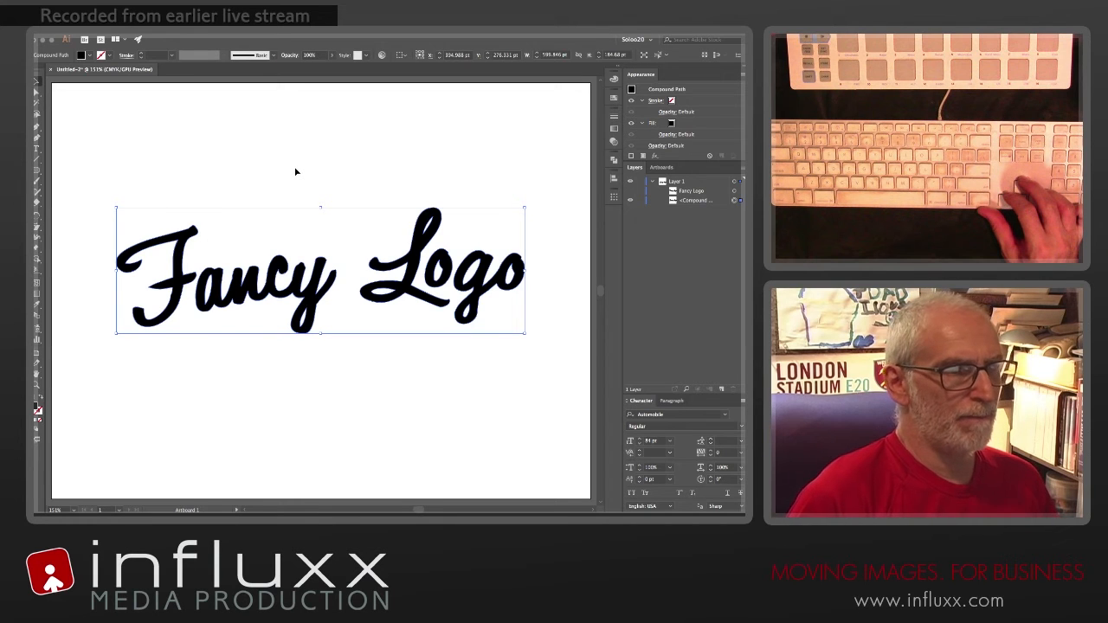
key("super+shift+a")
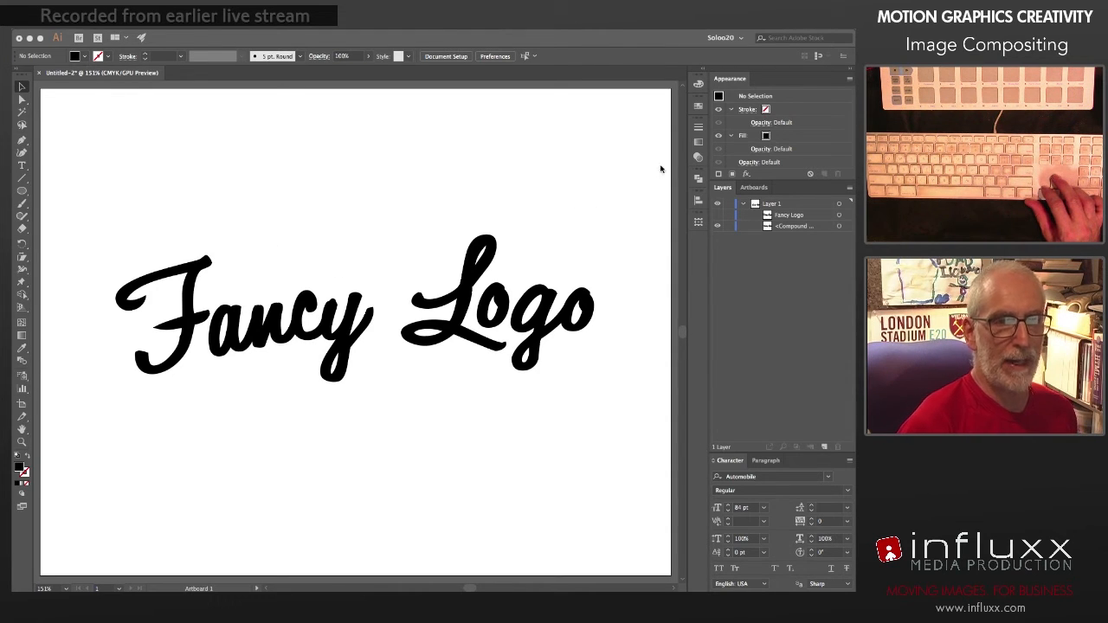
Step: Fill the logo's compound path with the light orange swatch and deselect it
left_click(698, 107)
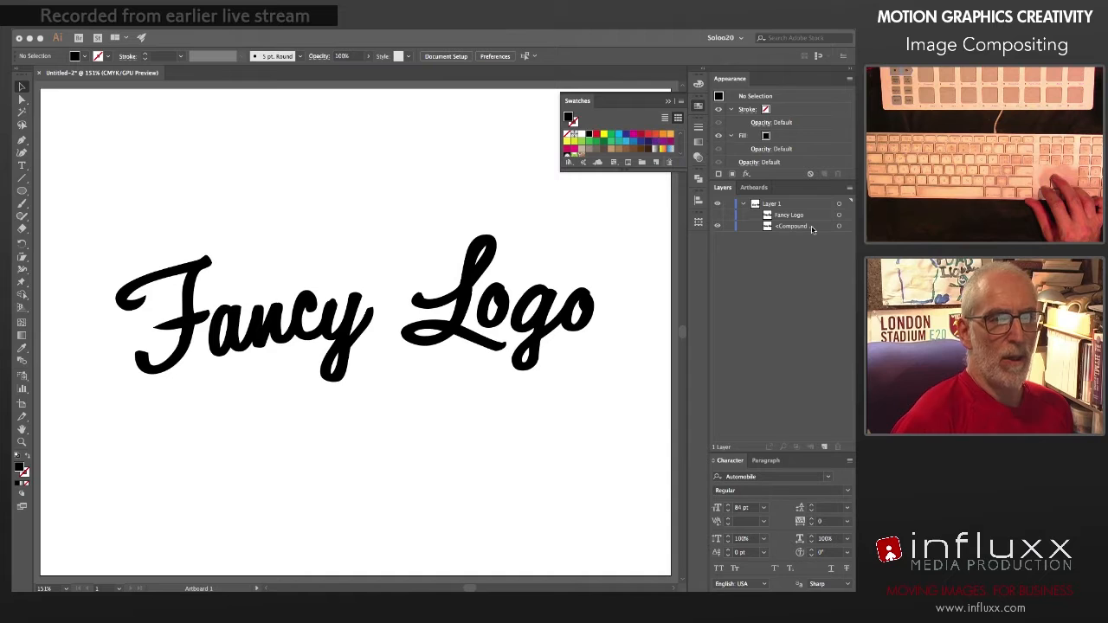
left_click(838, 227)
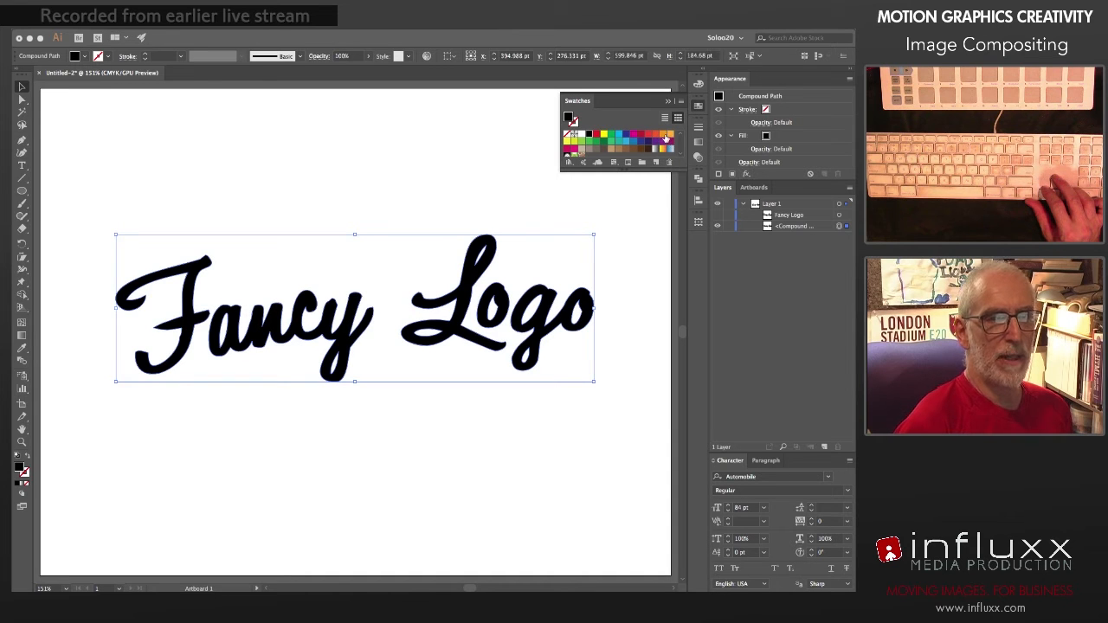
left_click(670, 135)
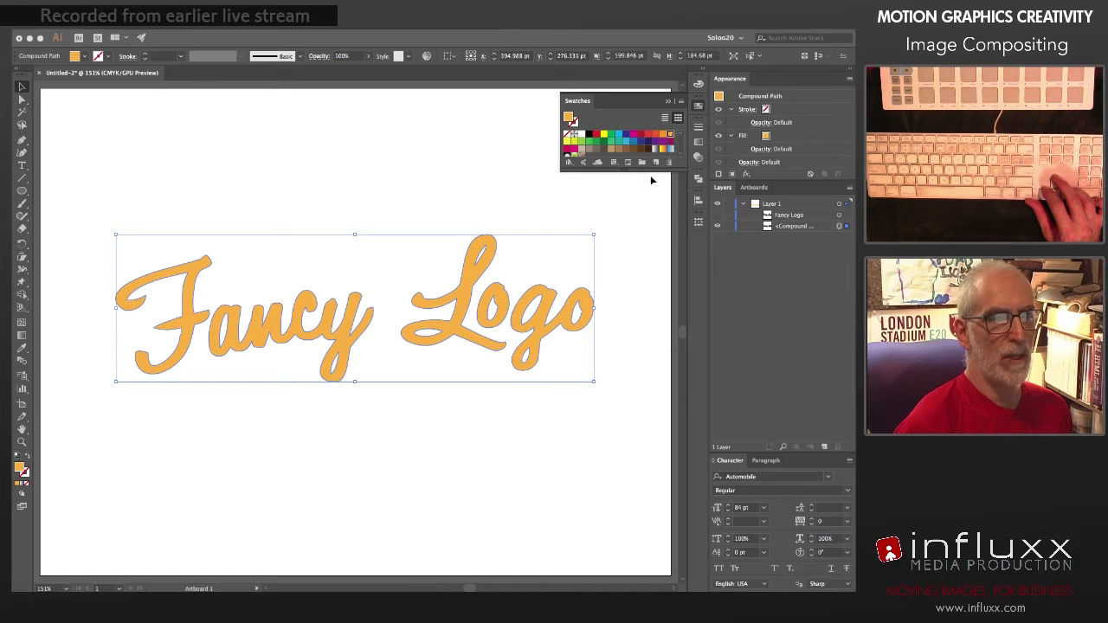
left_click_drag(647, 169, 648, 193)
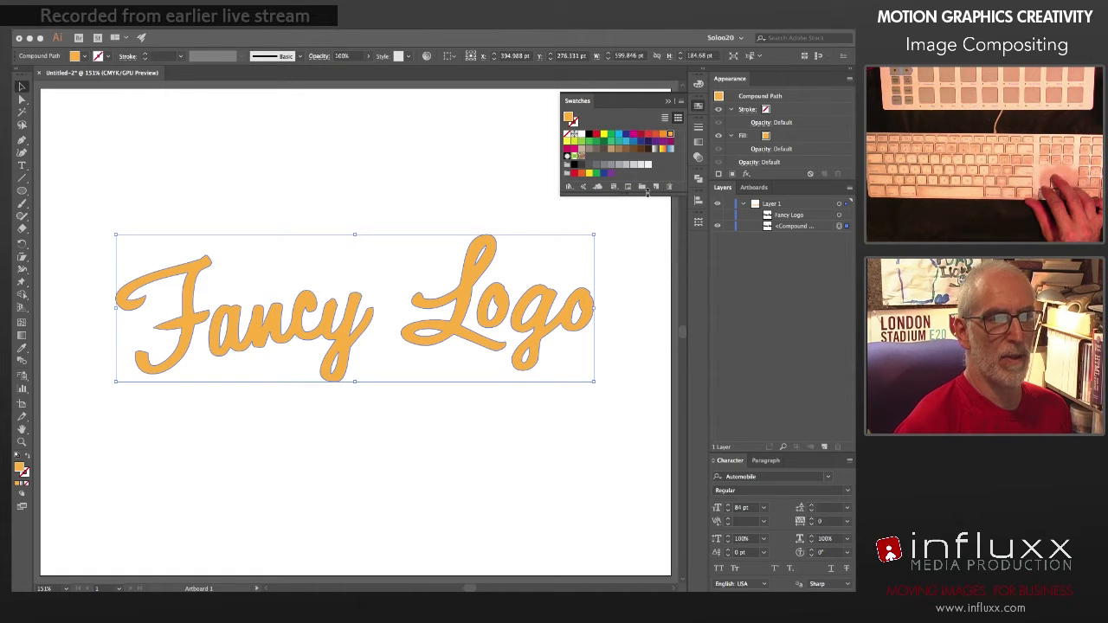
left_click(700, 107)
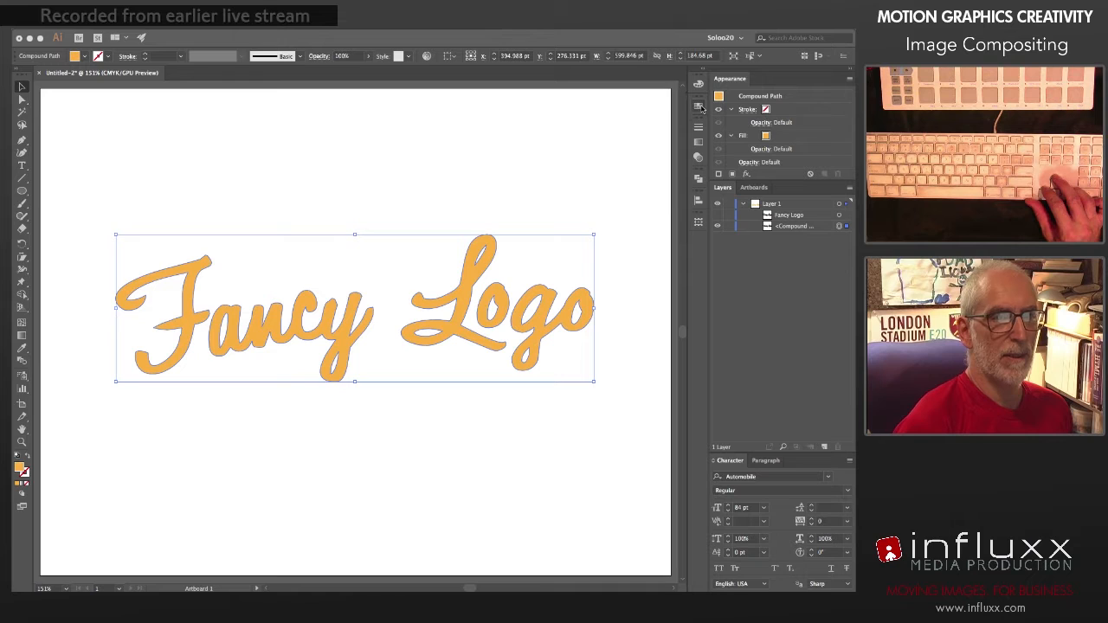
left_click(612, 297)
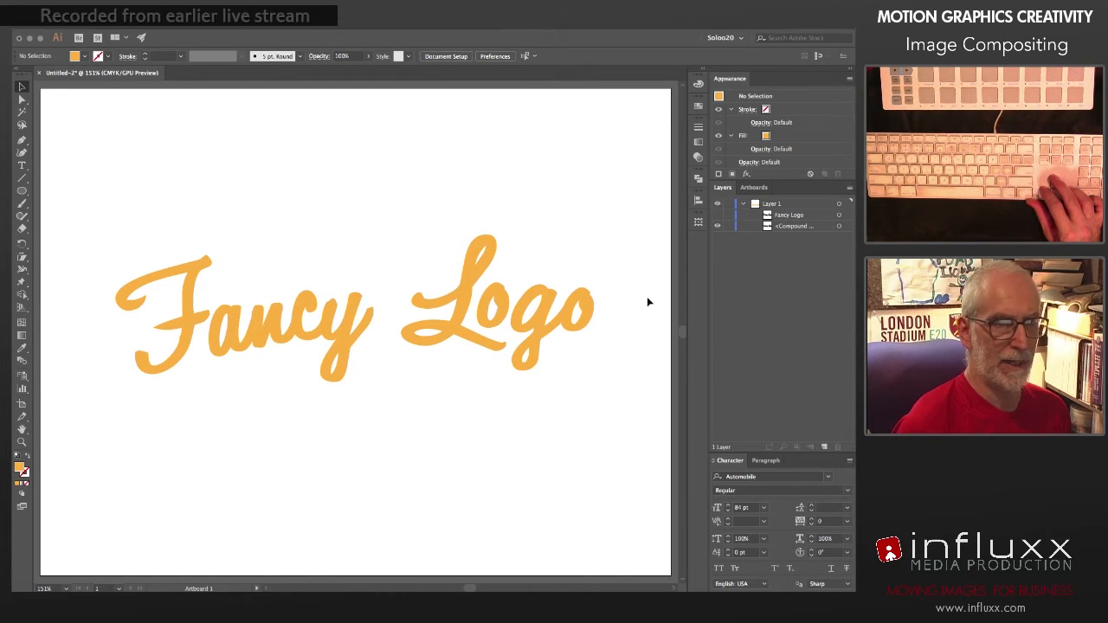
Step: Select the logo's compound path and give it a blue stroke of about C 100, M 15, Y 11, K 6
left_click(840, 227)
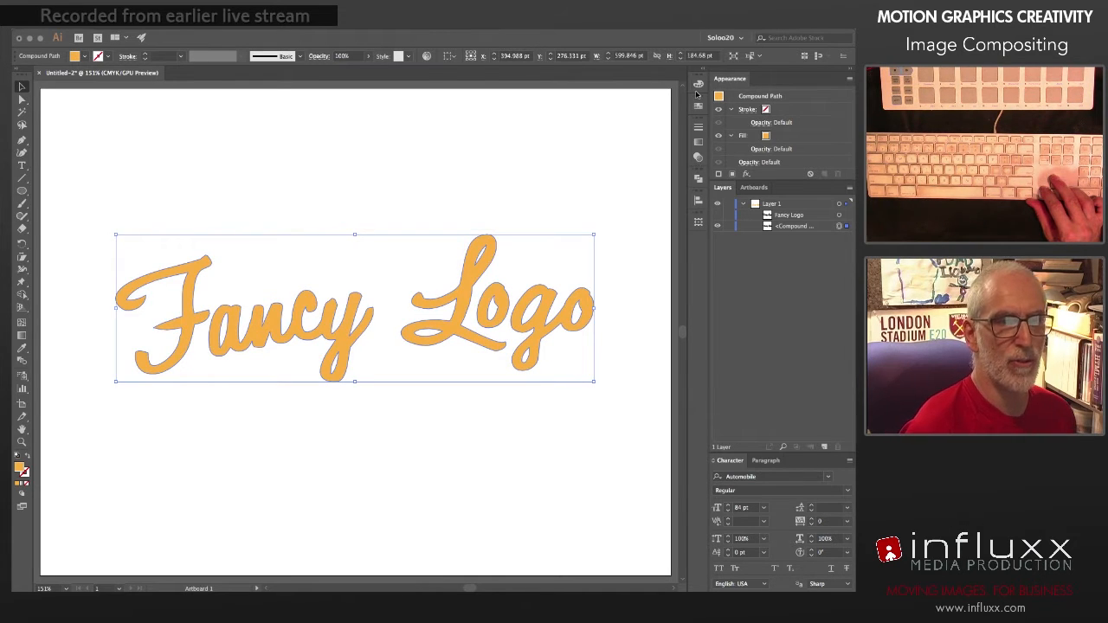
left_click(699, 85)
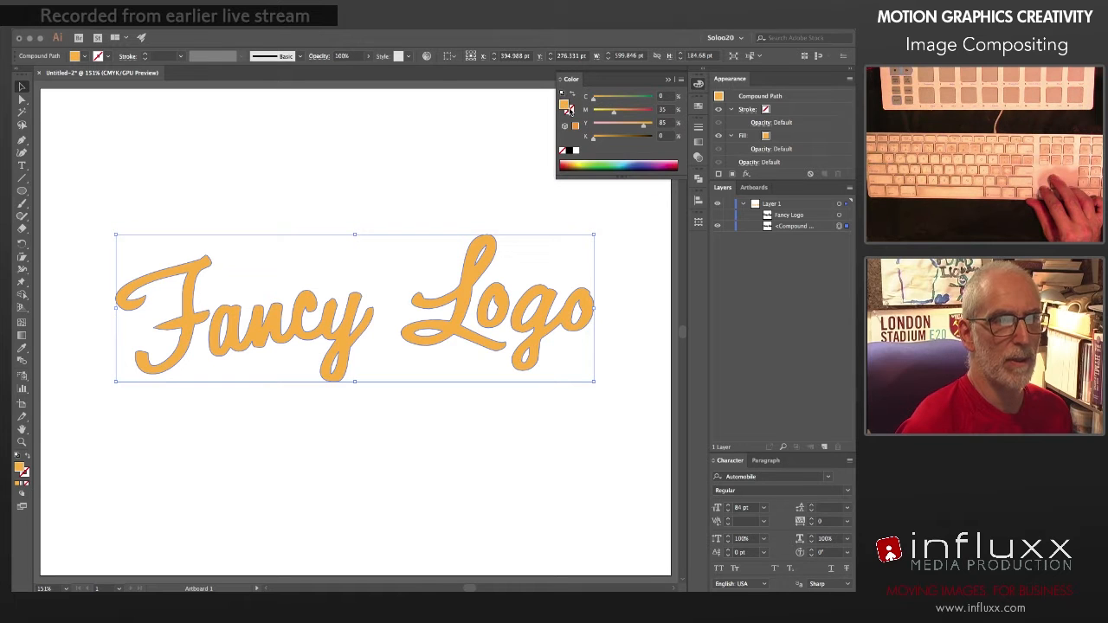
left_click(571, 110)
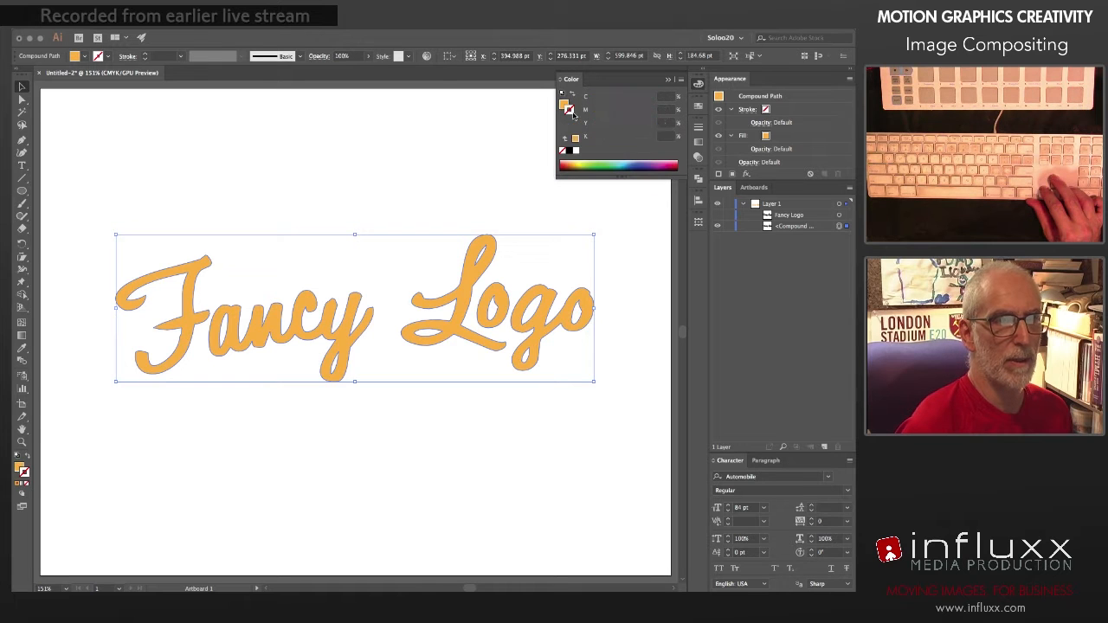
left_click(627, 162)
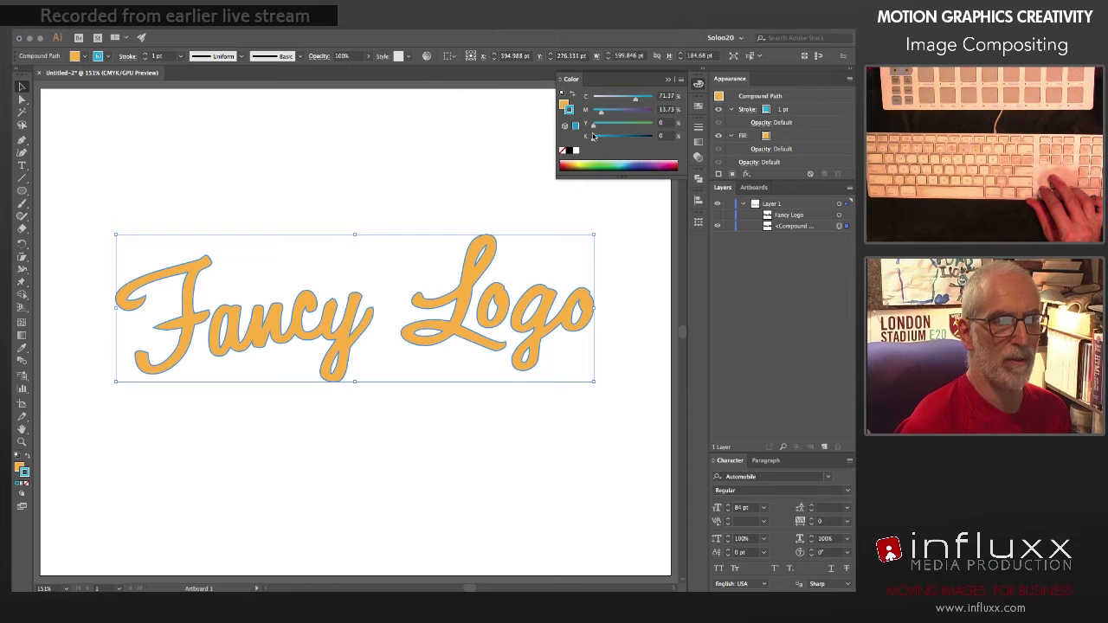
left_click_drag(637, 98, 597, 115)
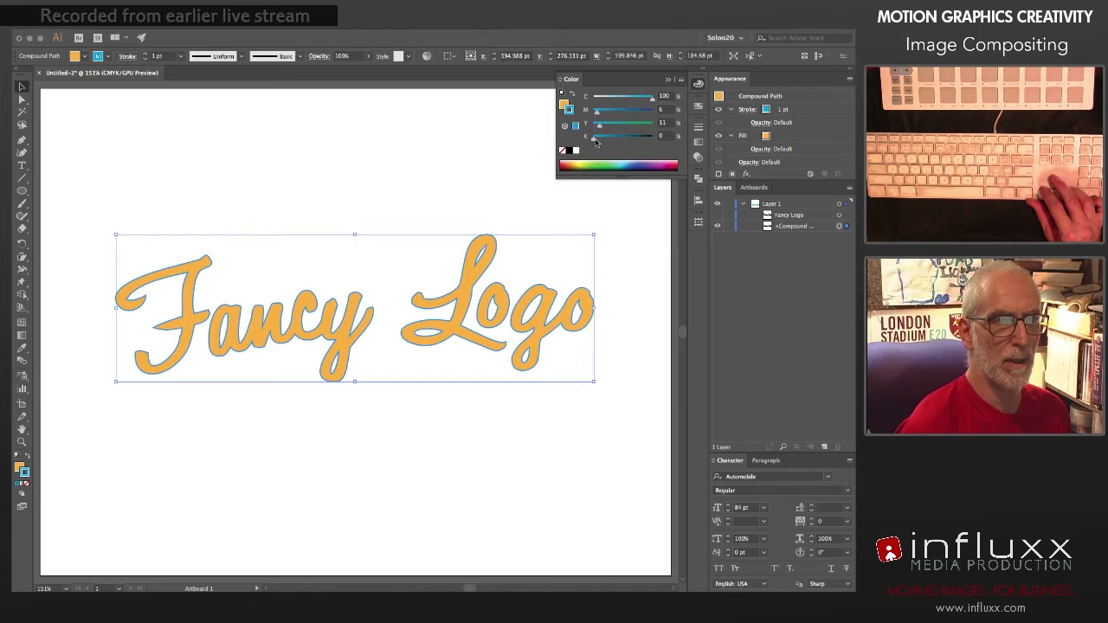
left_click_drag(597, 115, 603, 115)
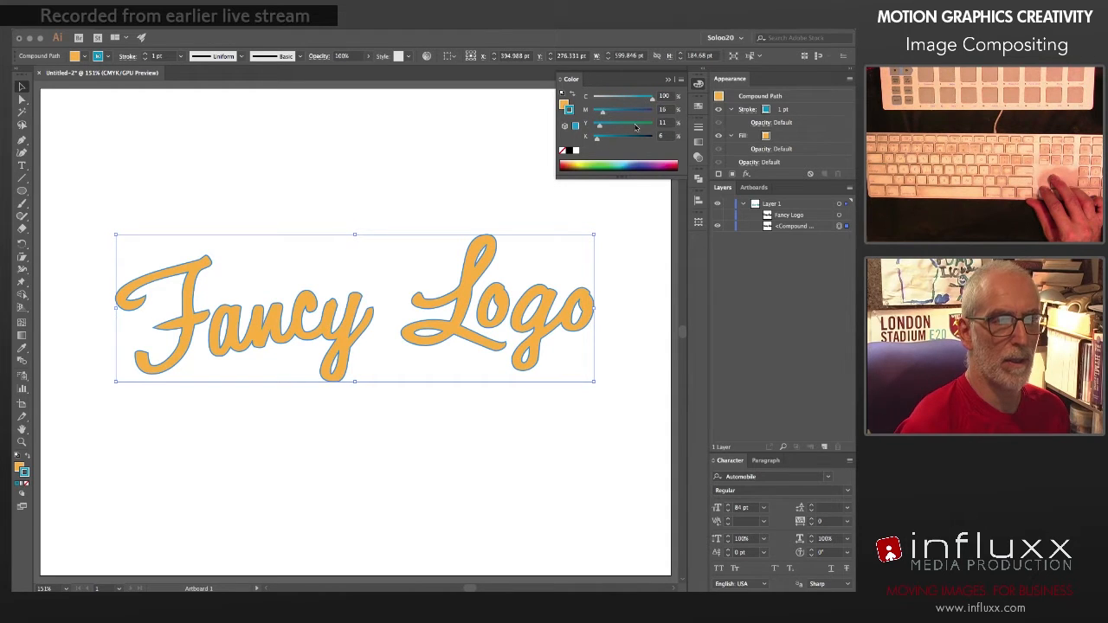
Step: Increase the weight of the logo's blue stroke to 5 pt
left_click(698, 127)
left_click(604, 136)
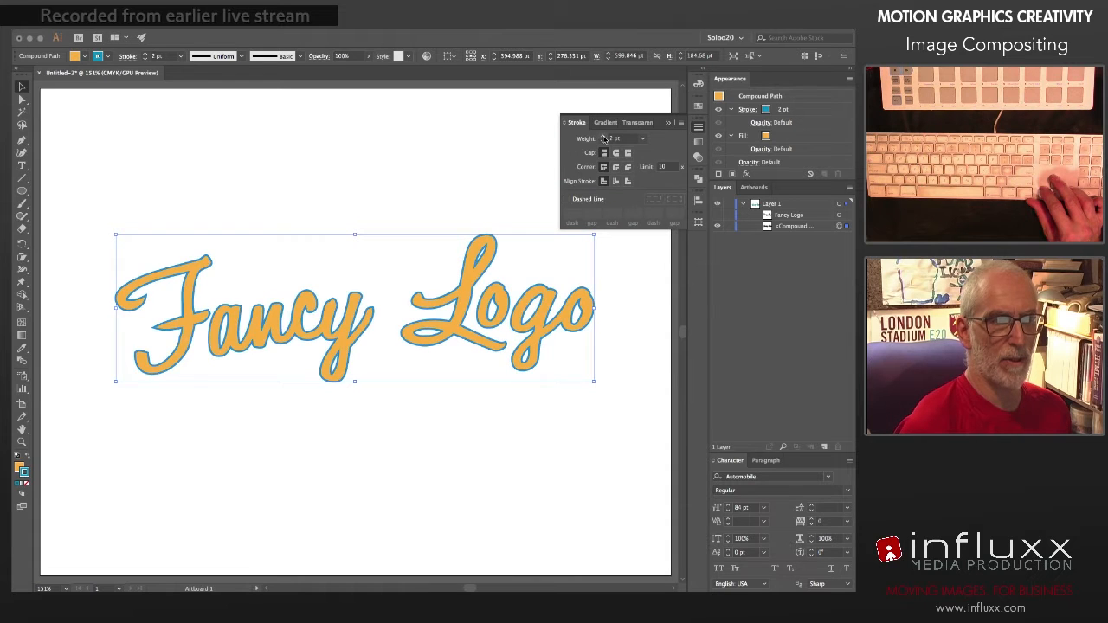
left_click(603, 136)
left_click(604, 136)
left_click(604, 136)
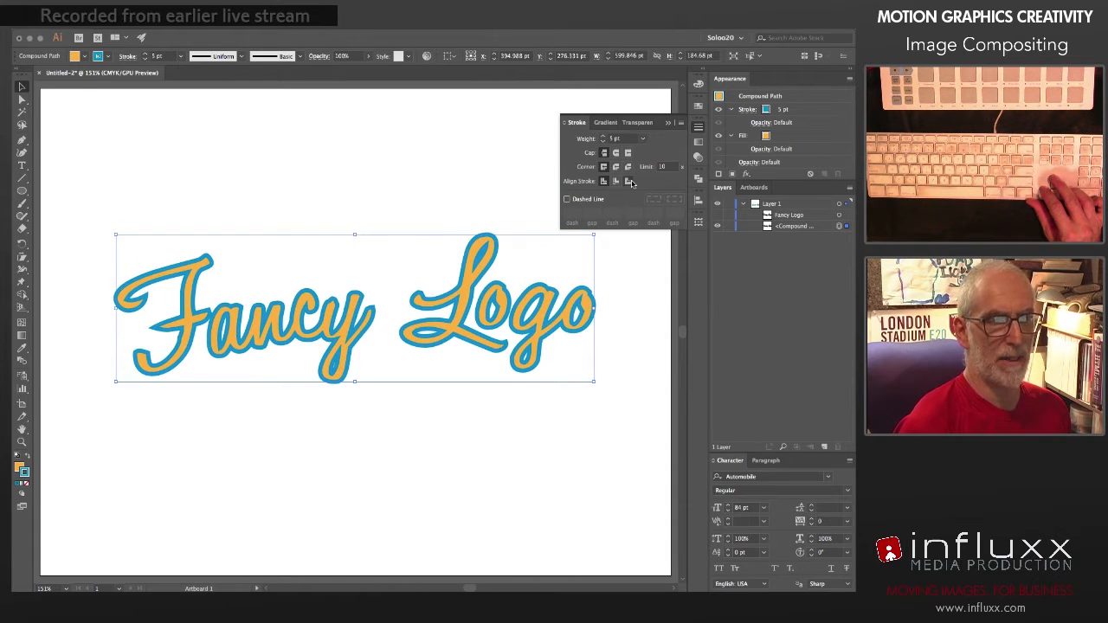
Step: Compare outside, inside and centre alignment for the logo's stroke, and leave it aligned to the outside
left_click(628, 182)
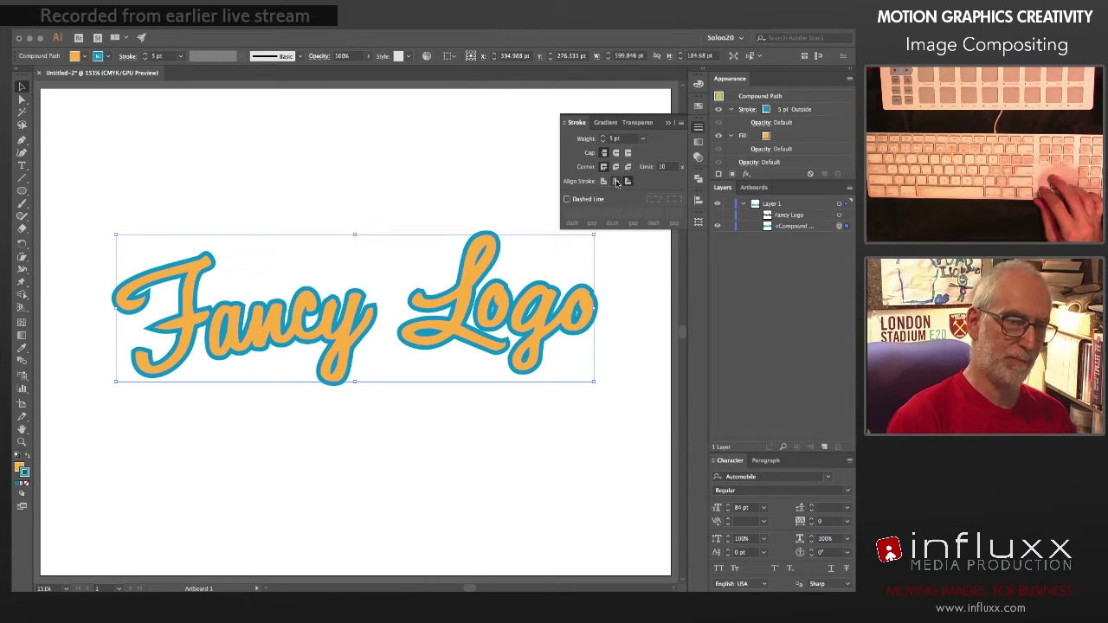
left_click(614, 180)
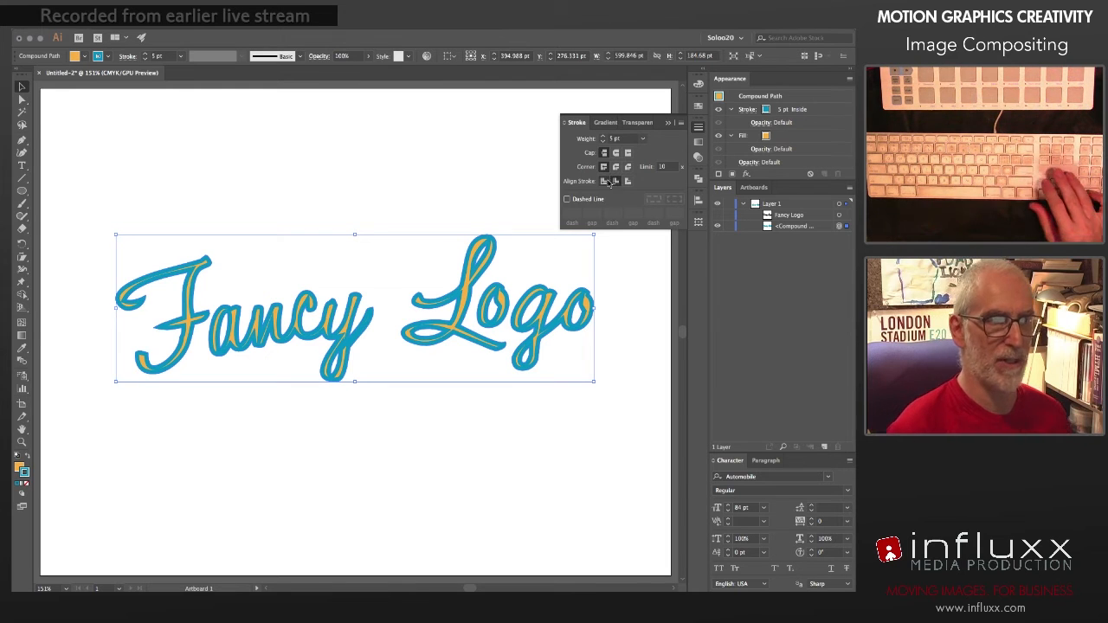
left_click(605, 181)
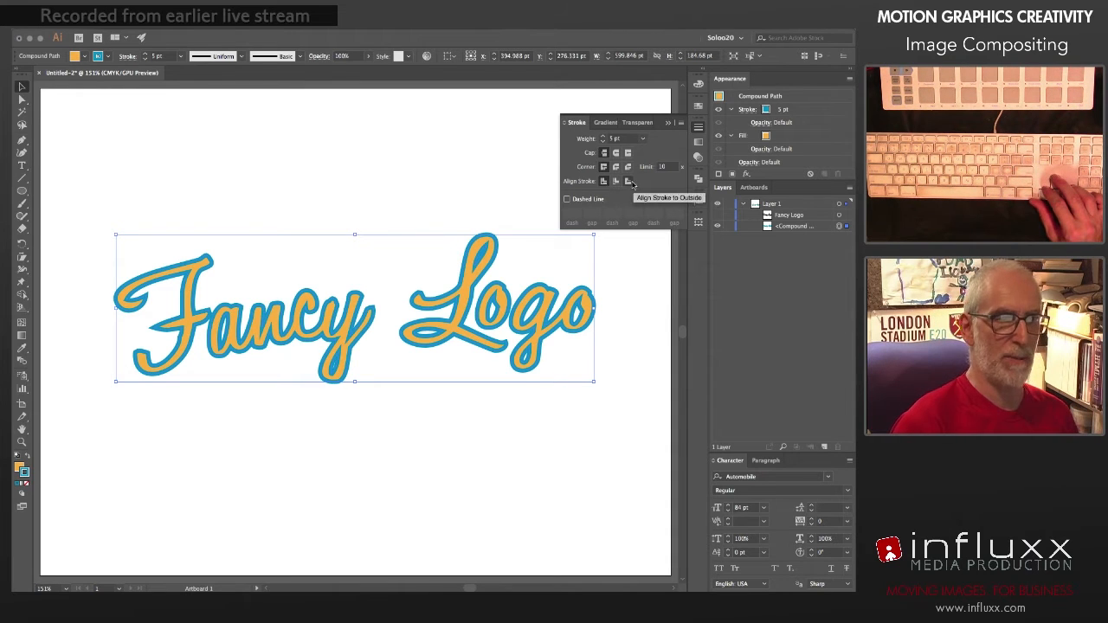
left_click(628, 181)
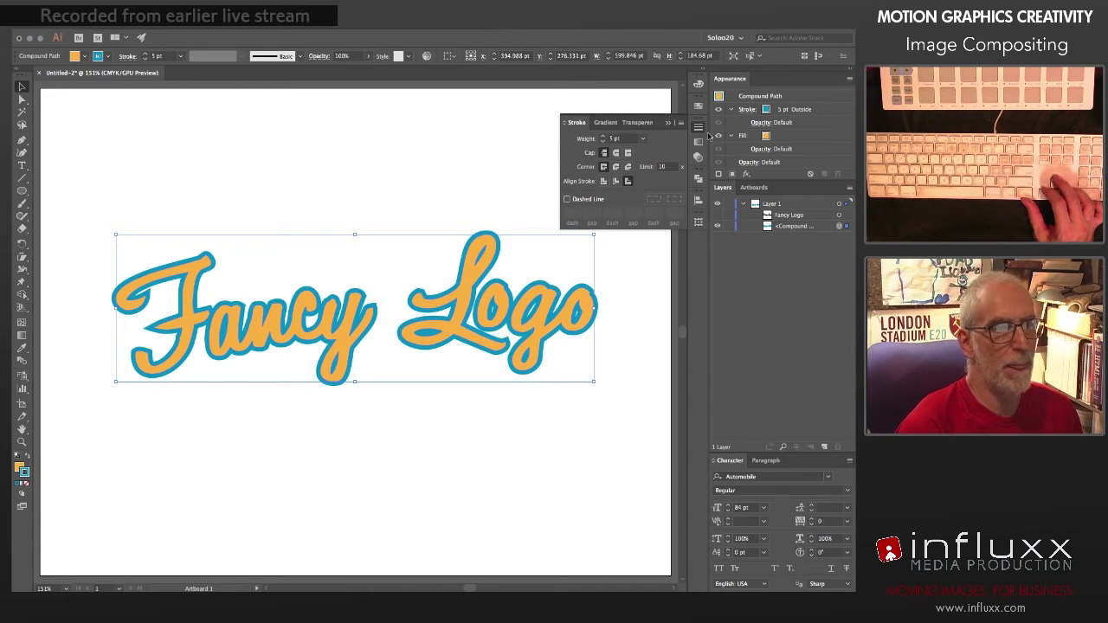
left_click(700, 128)
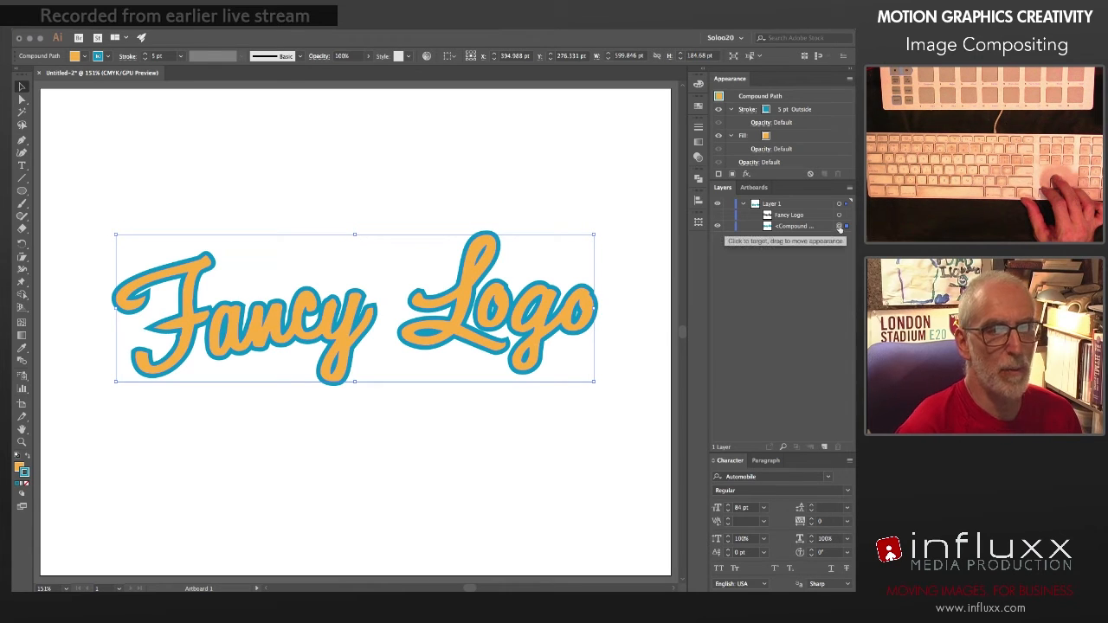
Step: Copy the logo's compound path and paste it directly in front of the original, deleting the extra offset copy
key("super+c")
key("super+f")
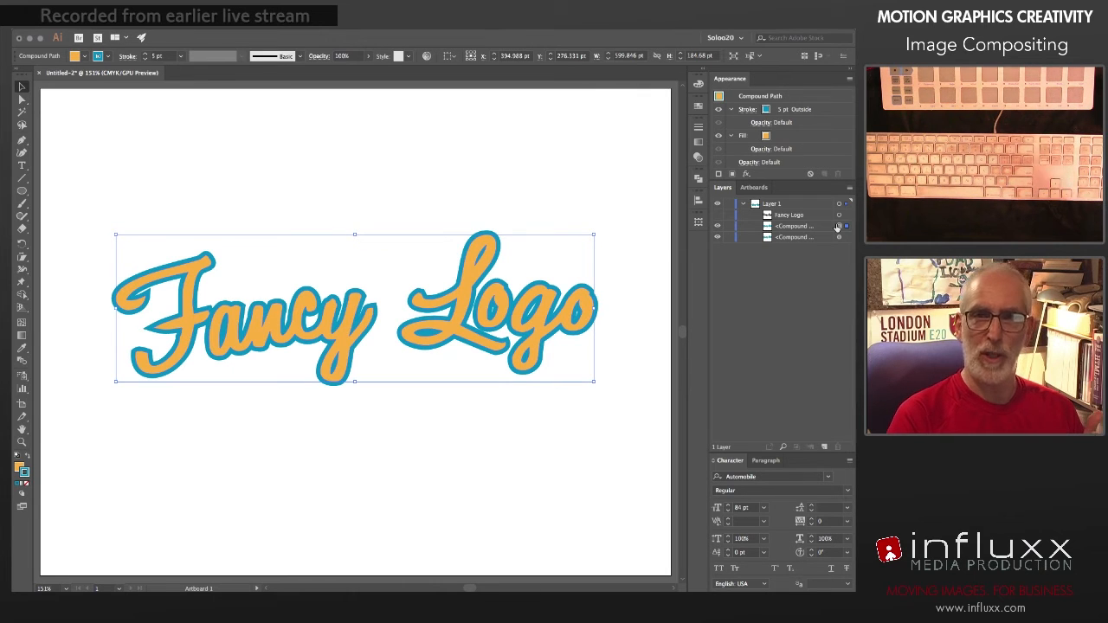
key("super+v")
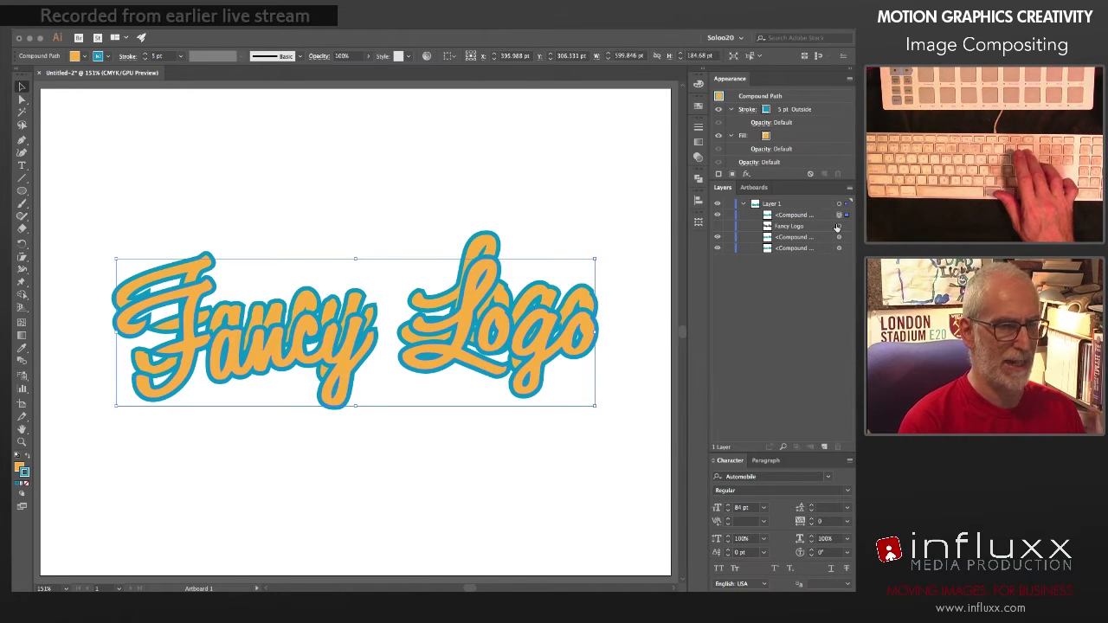
key("Delete")
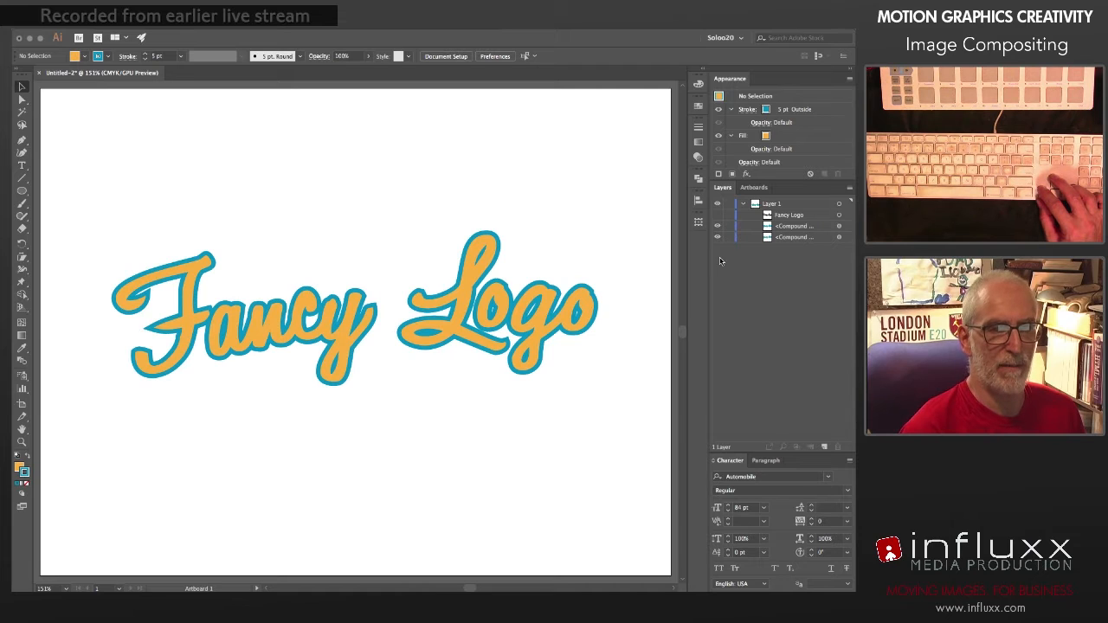
Step: Remove the stroke from the front copy of the logo and hide the outlined copy behind it
left_click(838, 226)
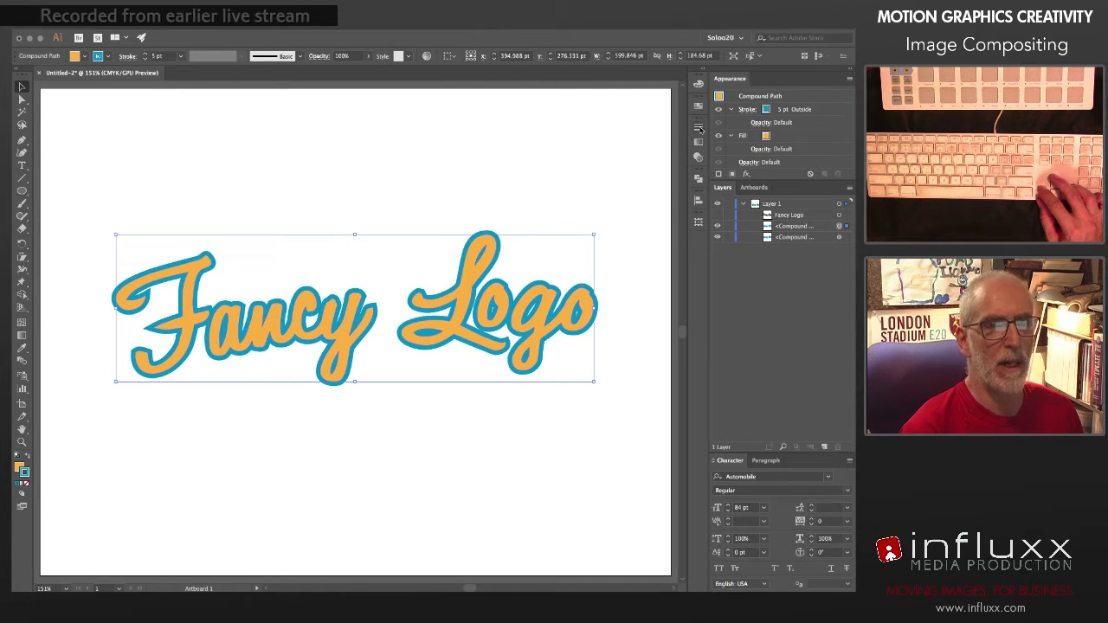
left_click(698, 84)
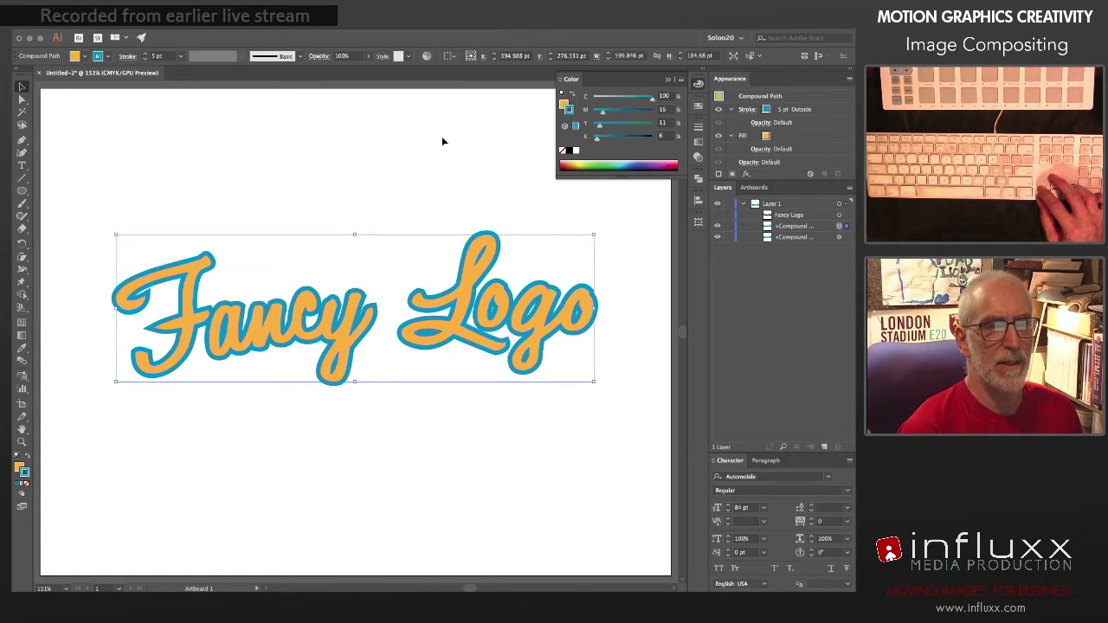
left_click(561, 152)
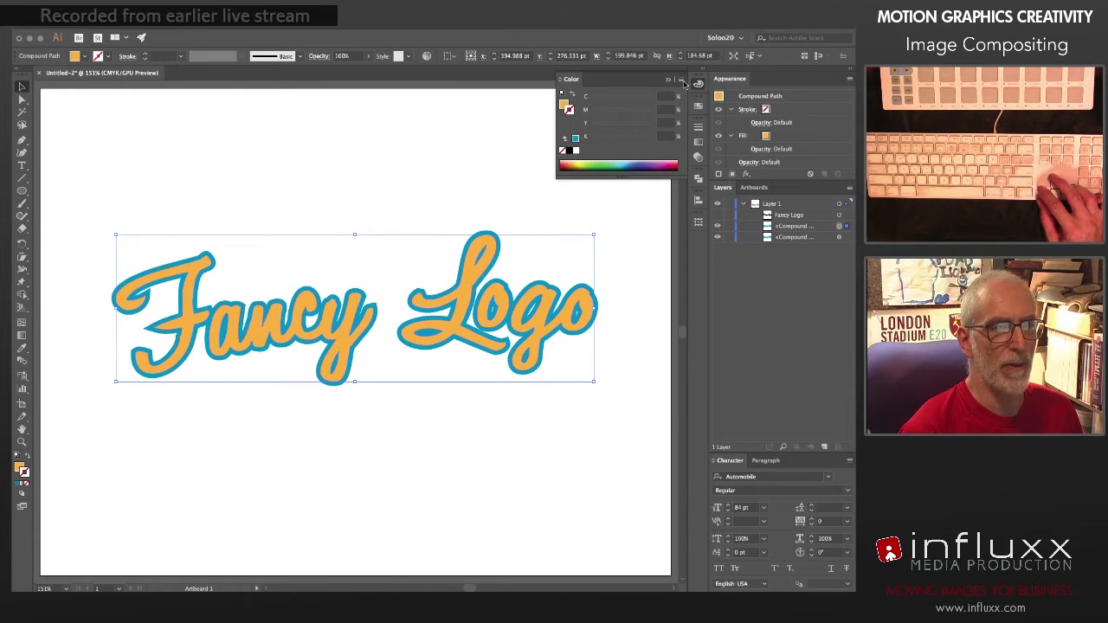
left_click(698, 85)
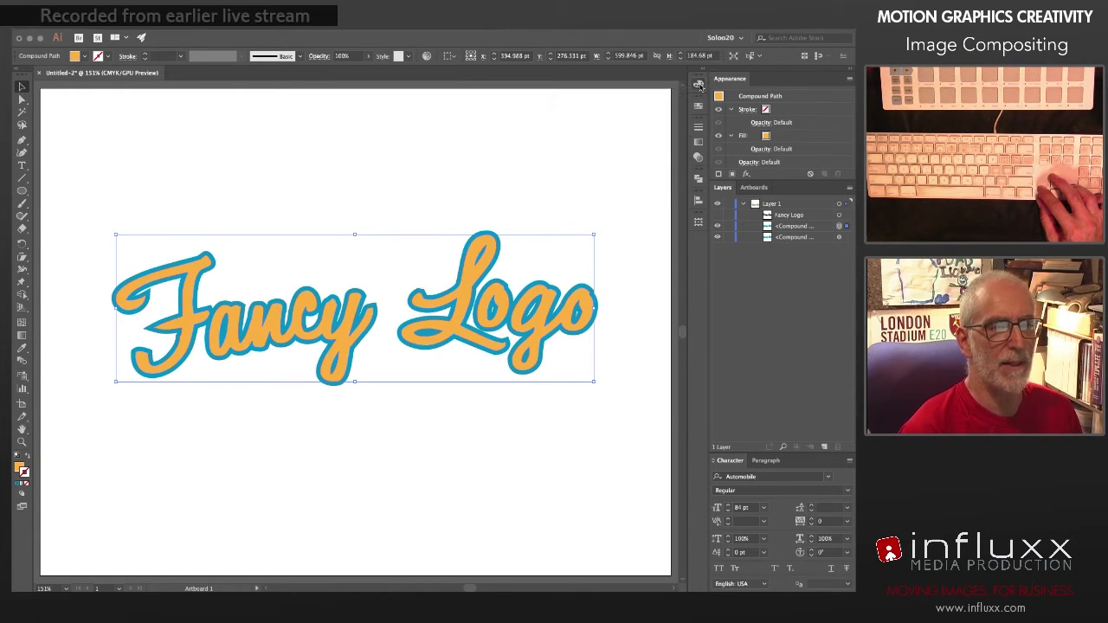
left_click(718, 238)
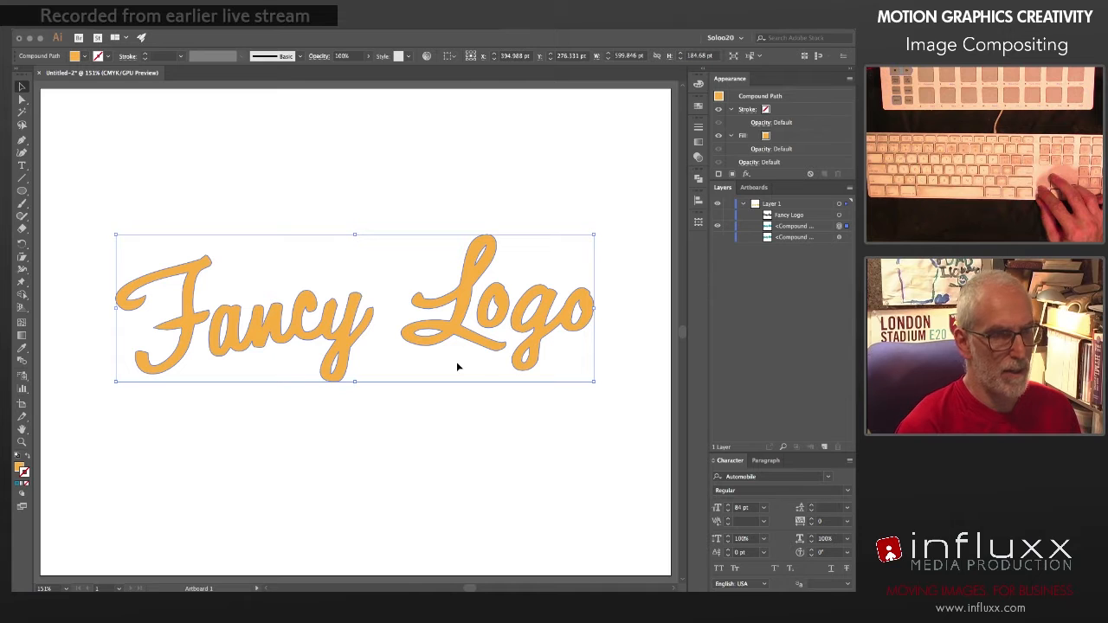
Step: Draw a wide ellipse about 937 pt by 306 pt covering the lower part of the lettering, viewing the artboard at 100%
key("super+1")
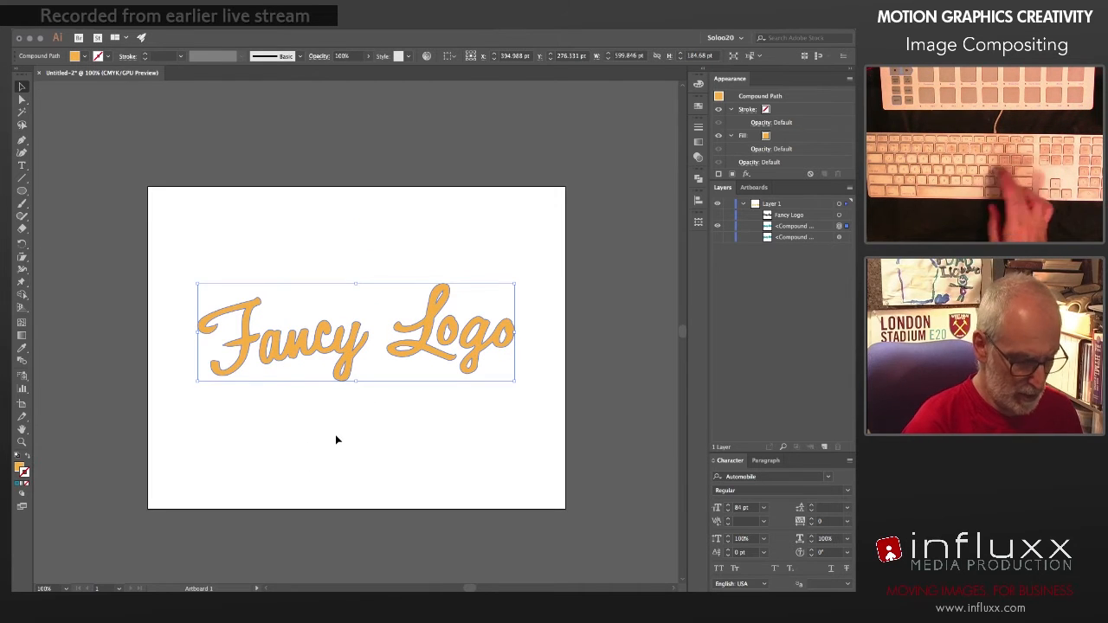
key("l")
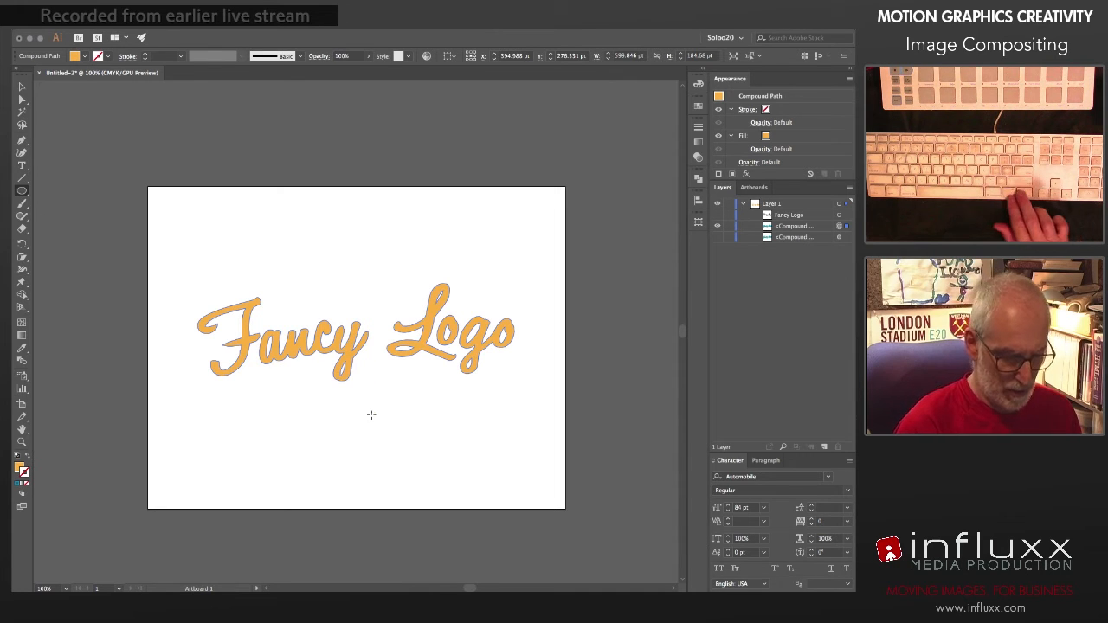
left_click_drag(371, 417, 621, 506)
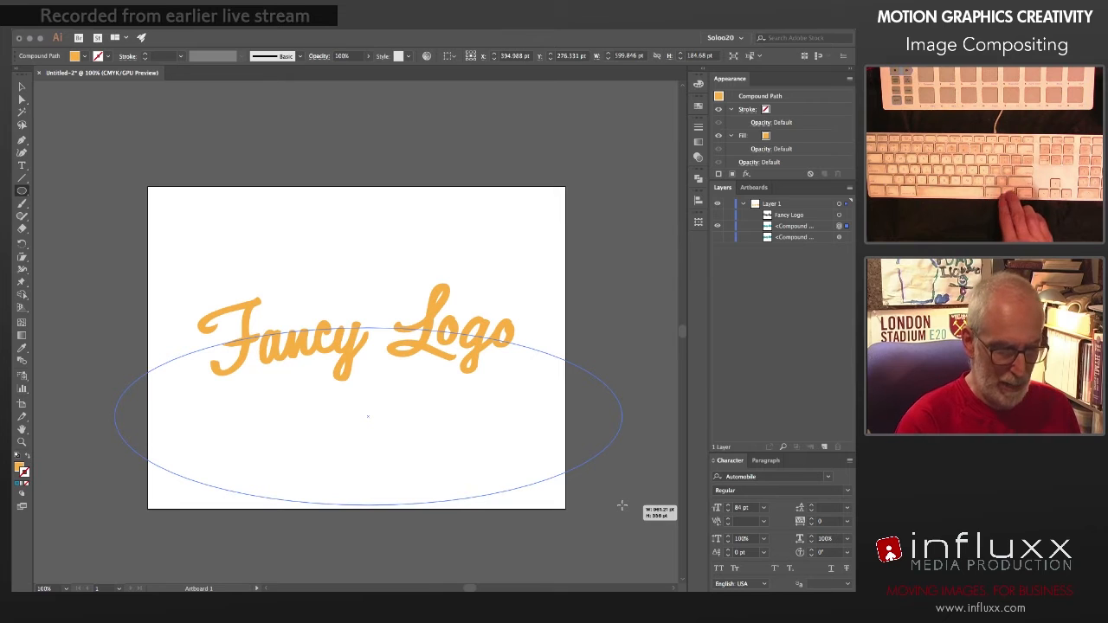
mouse_move(622, 505)
left_mouse_down()
mouse_move(538, 470)
mouse_move(559, 490)
mouse_move(571, 478)
mouse_move(586, 503)
mouse_move(632, 502)
left_mouse_up()
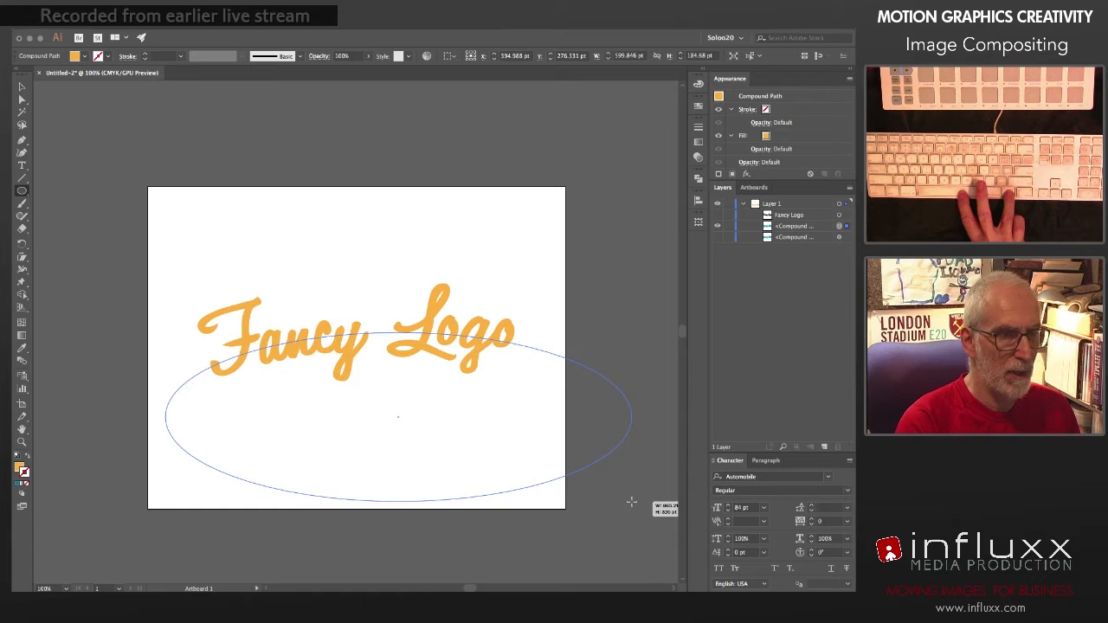
left_click_drag(632, 502, 635, 503)
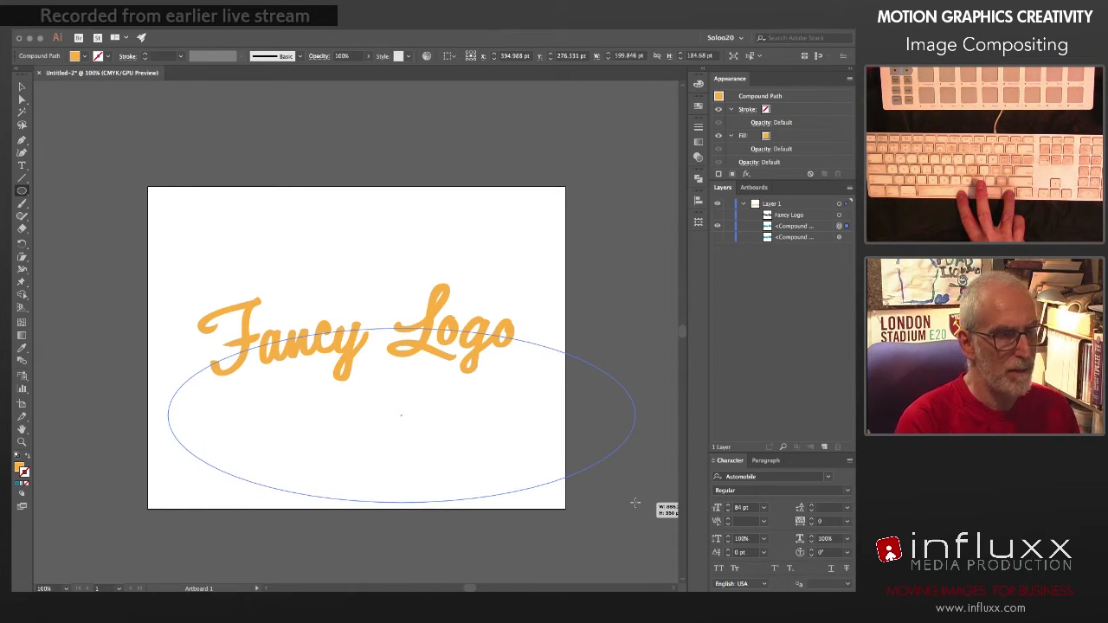
left_click_drag(635, 503, 660, 495)
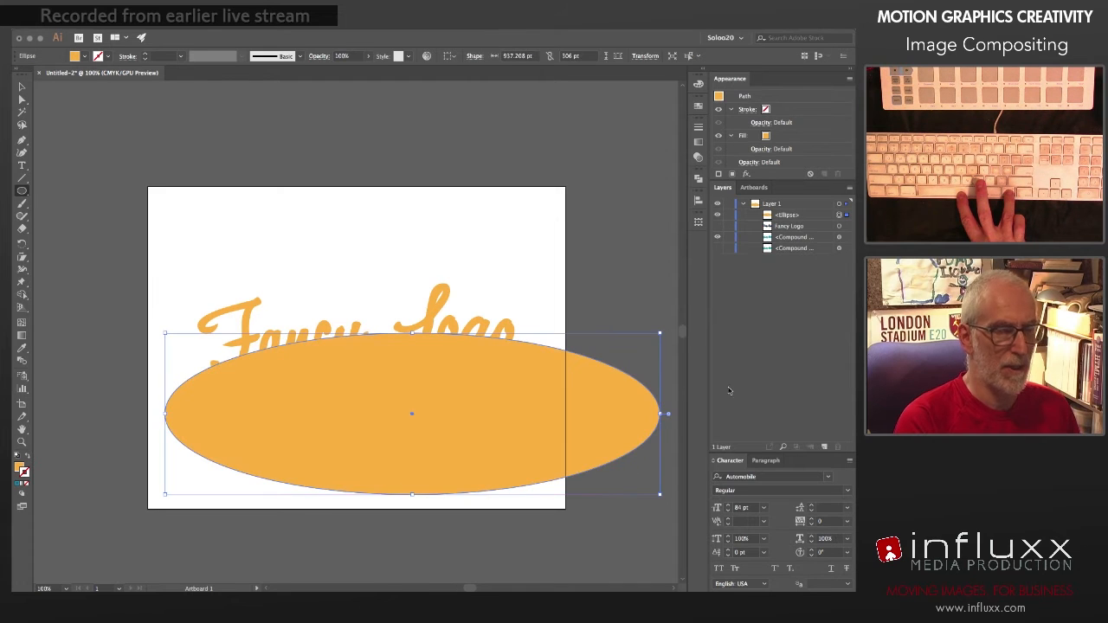
Step: Intersect the ellipse with the front copy of the logo and show the outlined copy behind it again
left_click(839, 236, "shift")
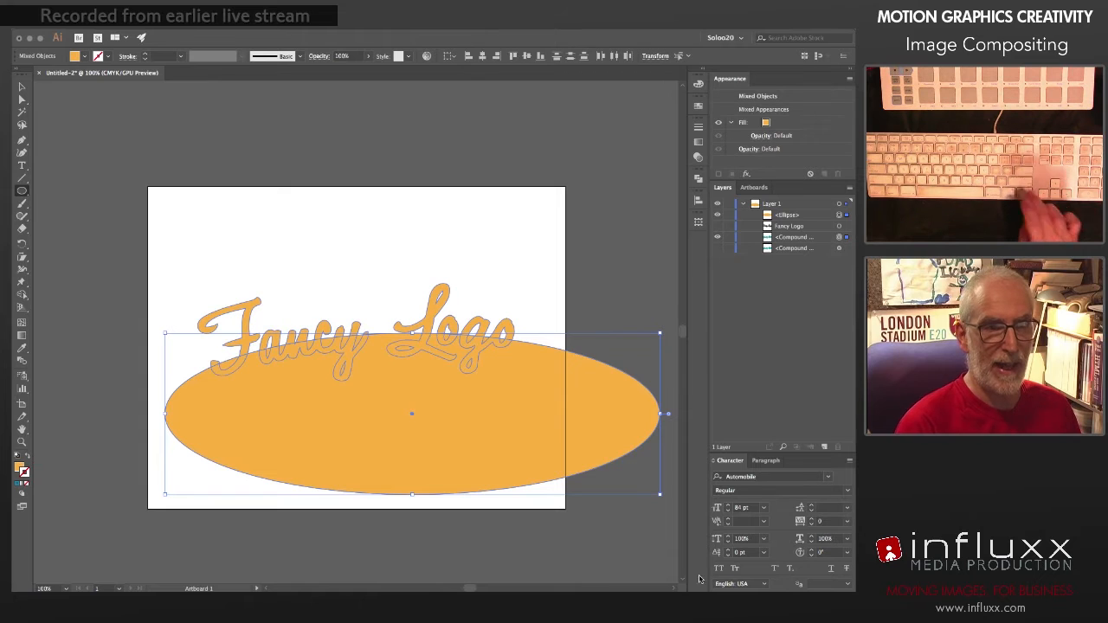
left_click(698, 177)
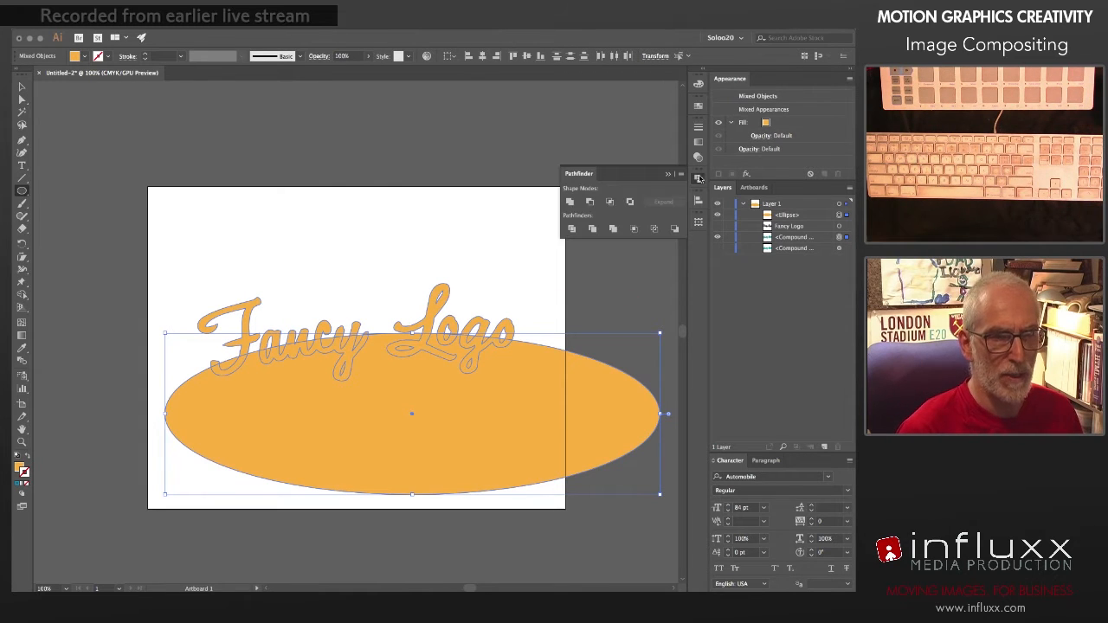
left_click(610, 201)
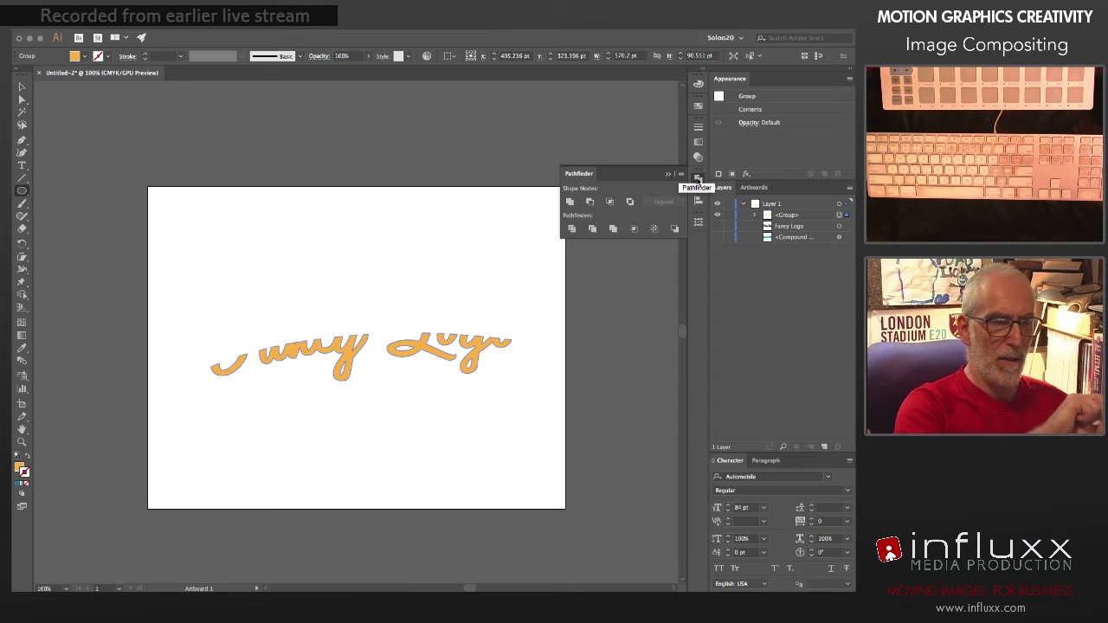
left_click(698, 177)
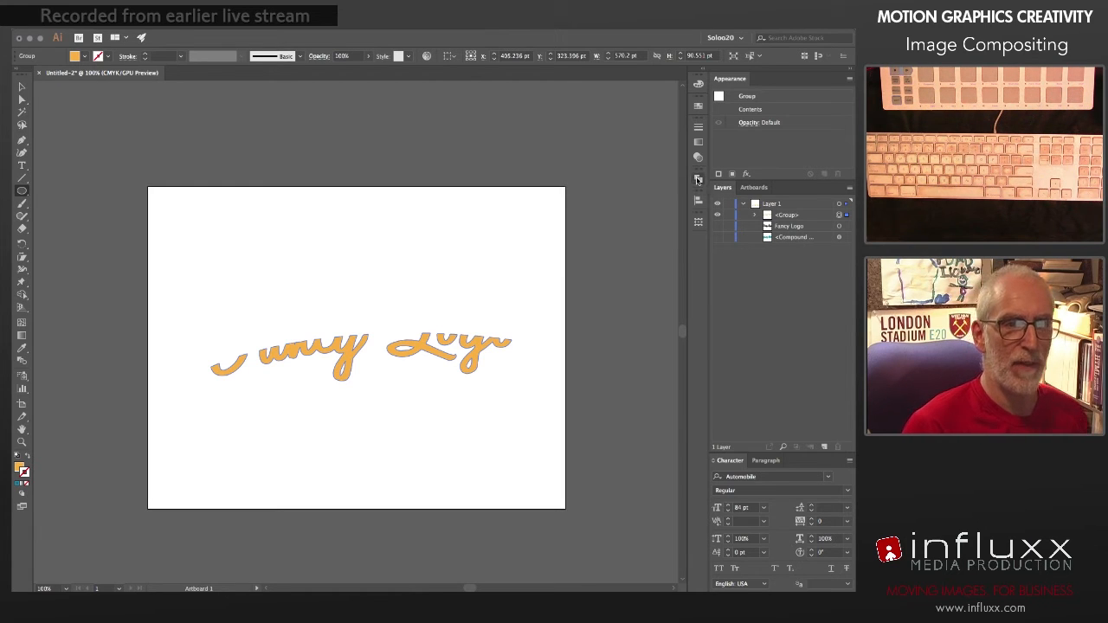
left_click(718, 238)
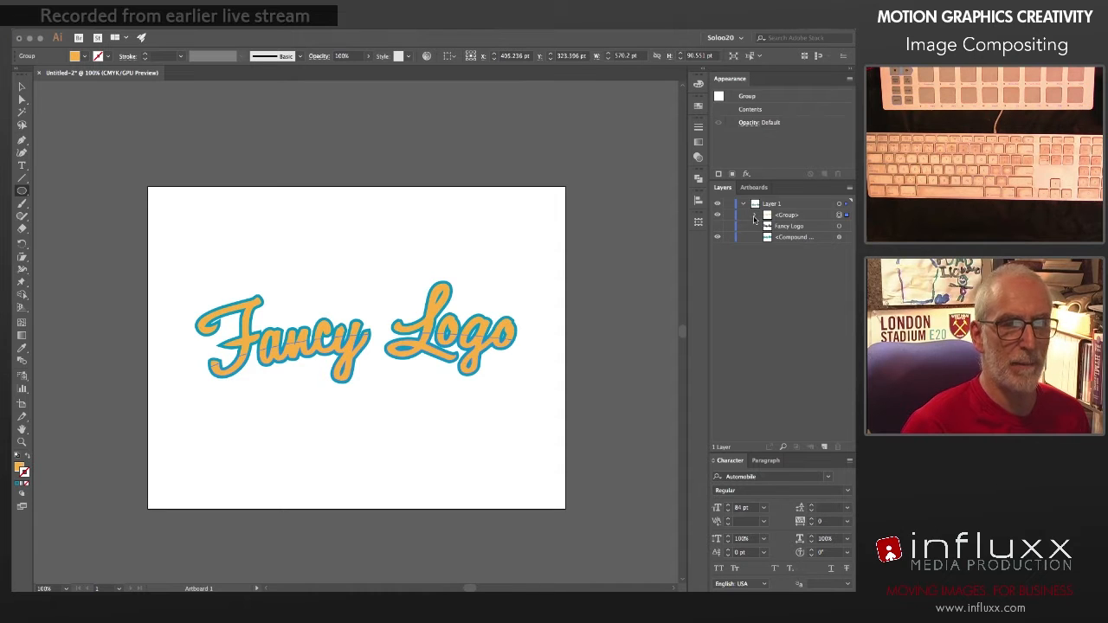
Step: Try to unite the pieces of the intersected lettering group, and list the group's contents
left_click(754, 216)
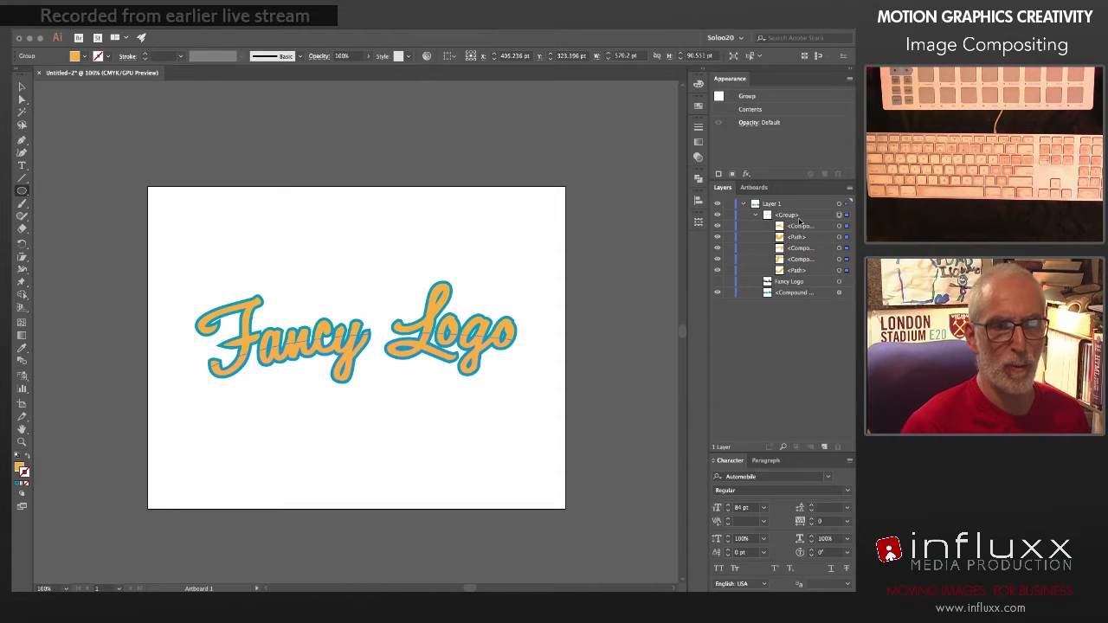
left_click(699, 178)
left_click(570, 202)
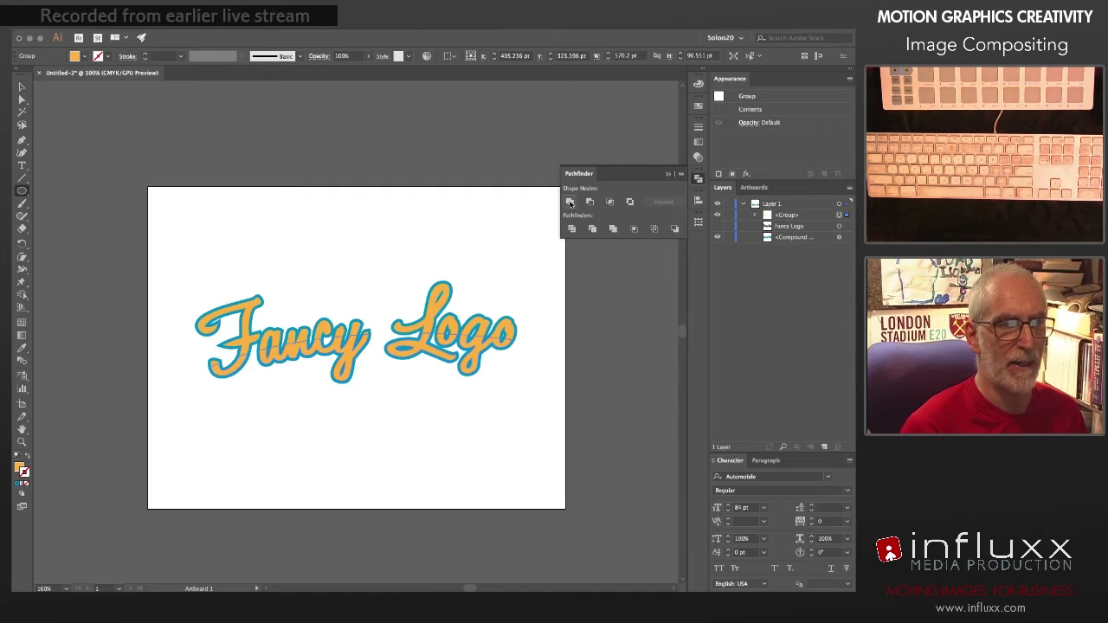
left_click(754, 215)
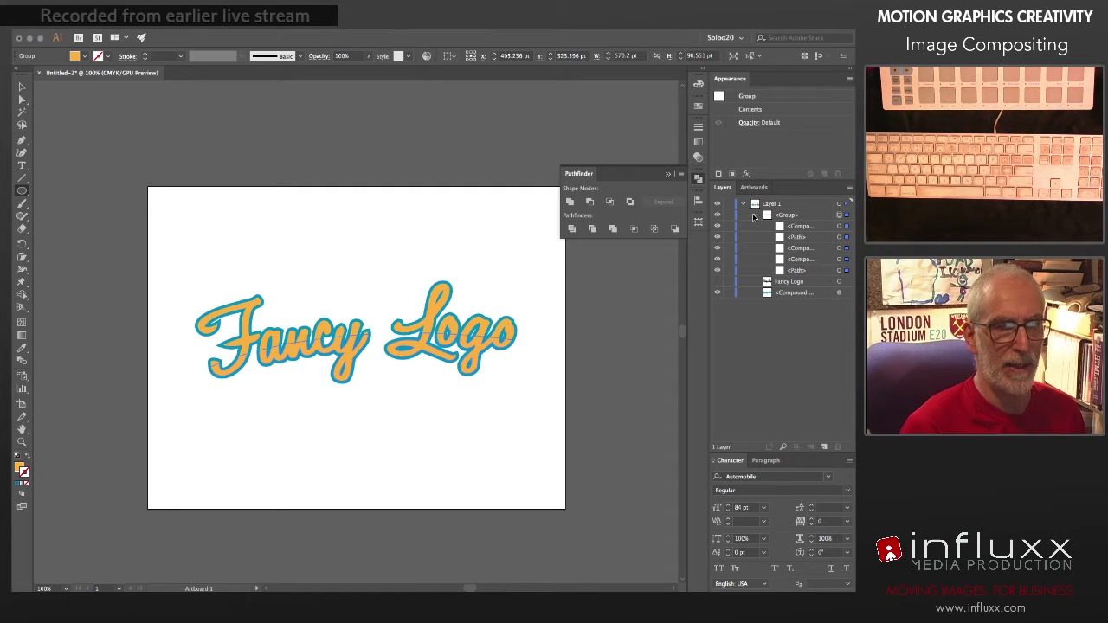
Step: Combine the intersected lettering pieces into one compound path and give it a radial gradient fill
key("ctrl+8")
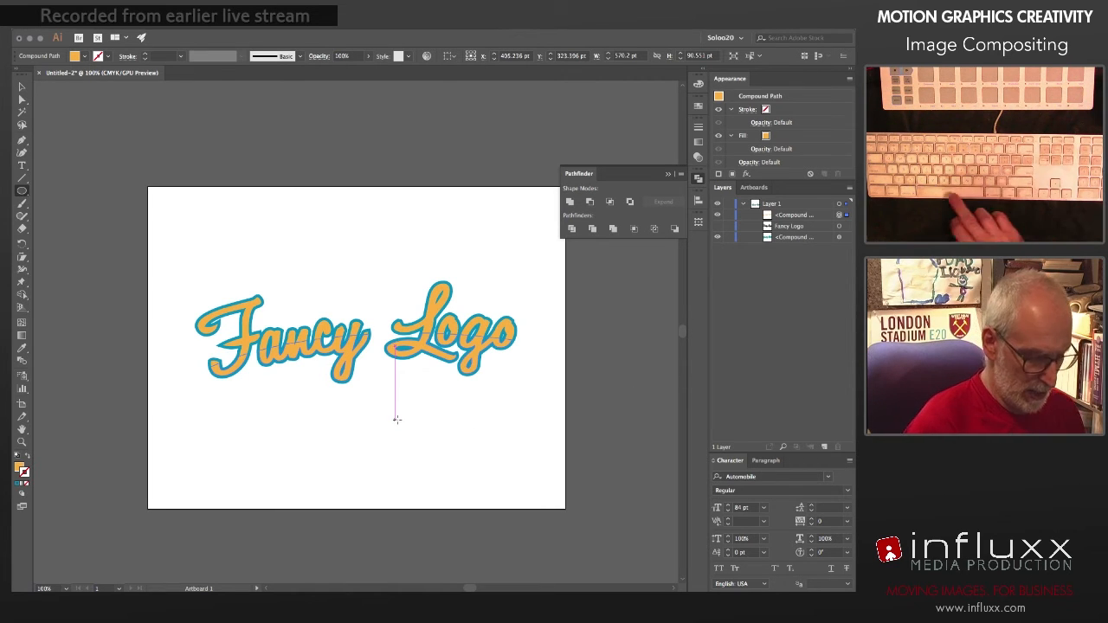
key("g")
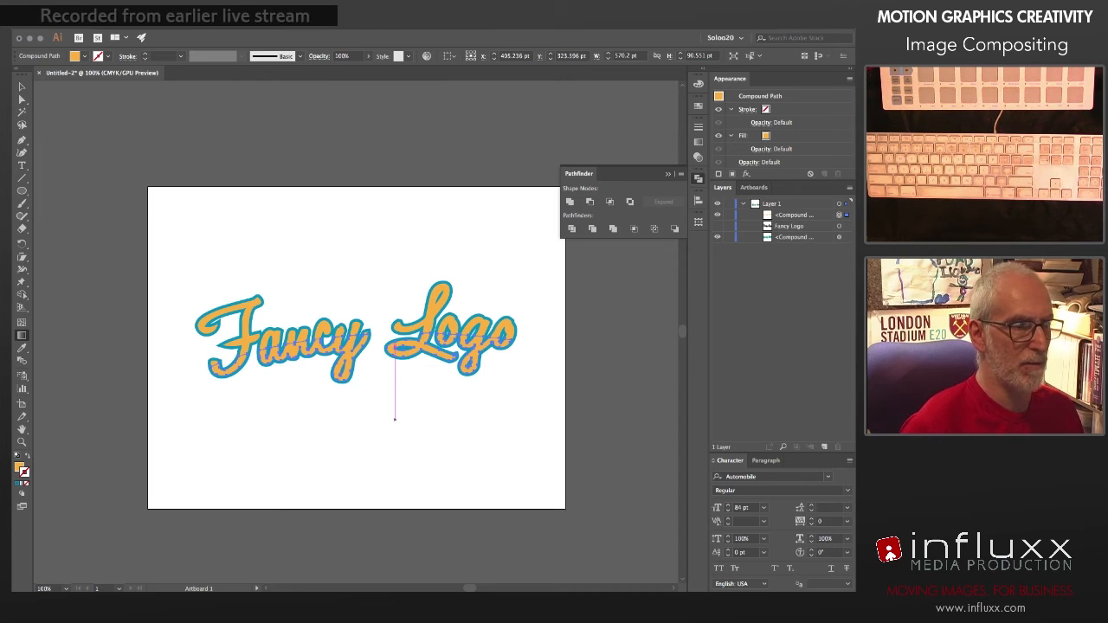
left_click(269, 23)
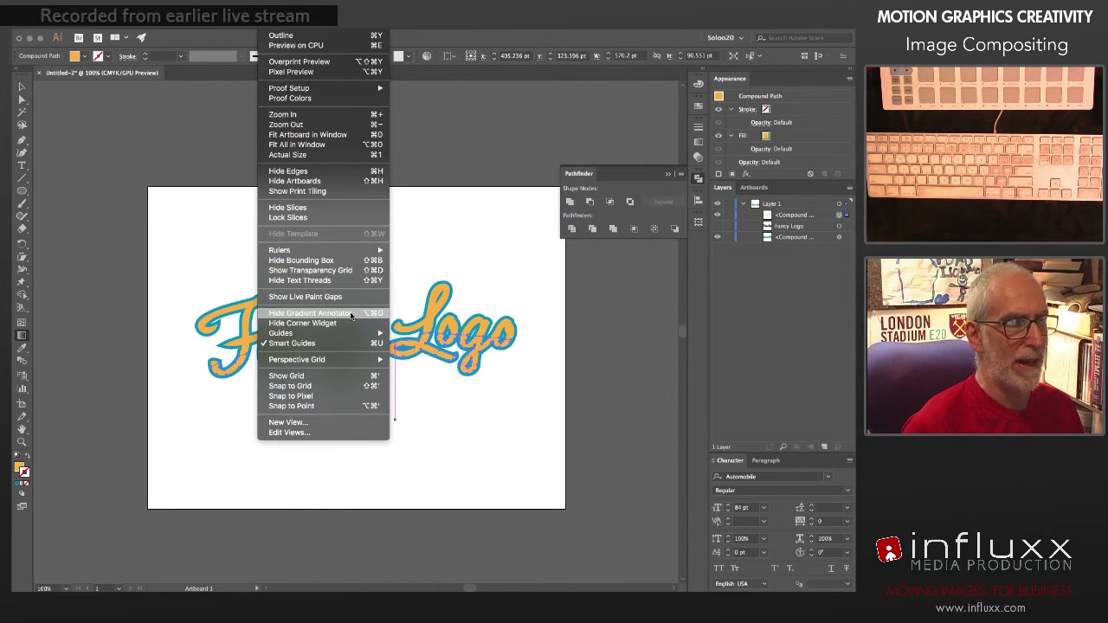
left_click(450, 380)
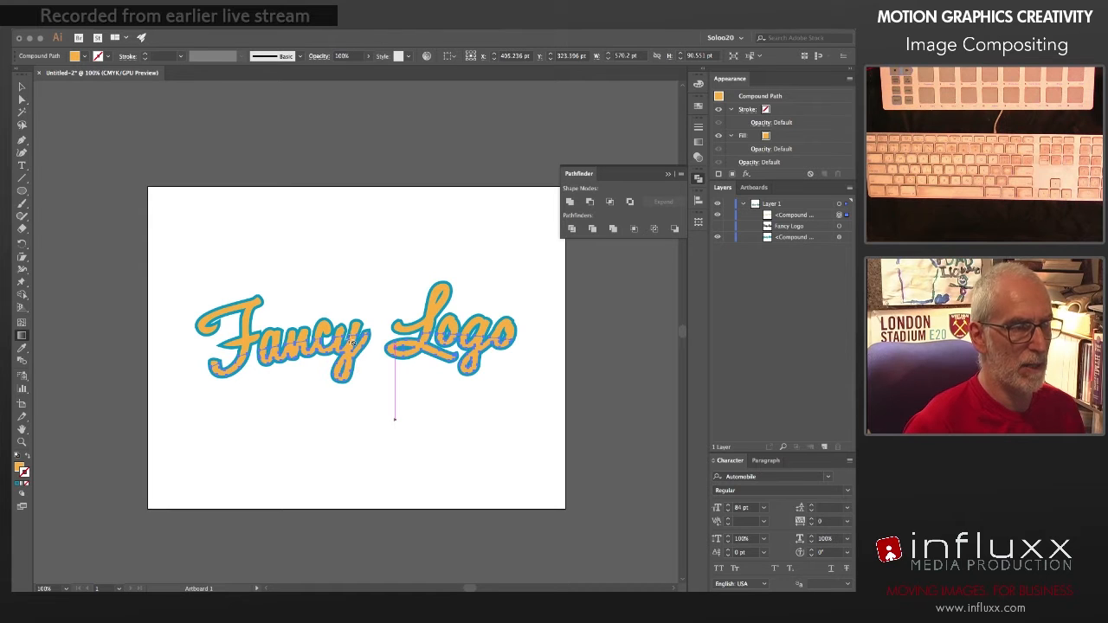
left_click(699, 84)
left_click(563, 104)
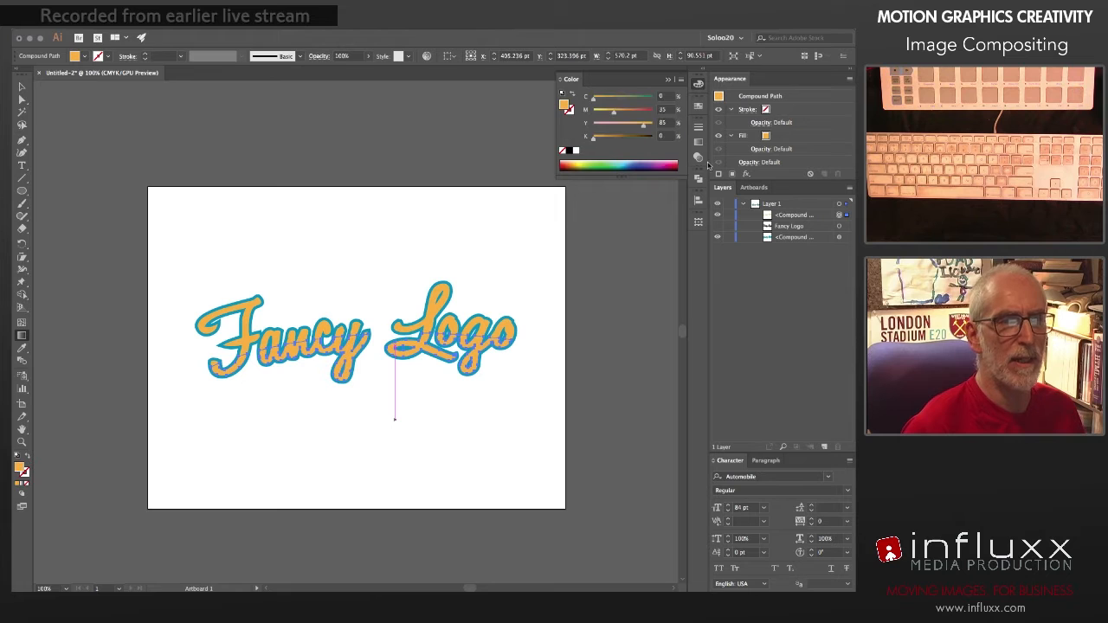
left_click(699, 142)
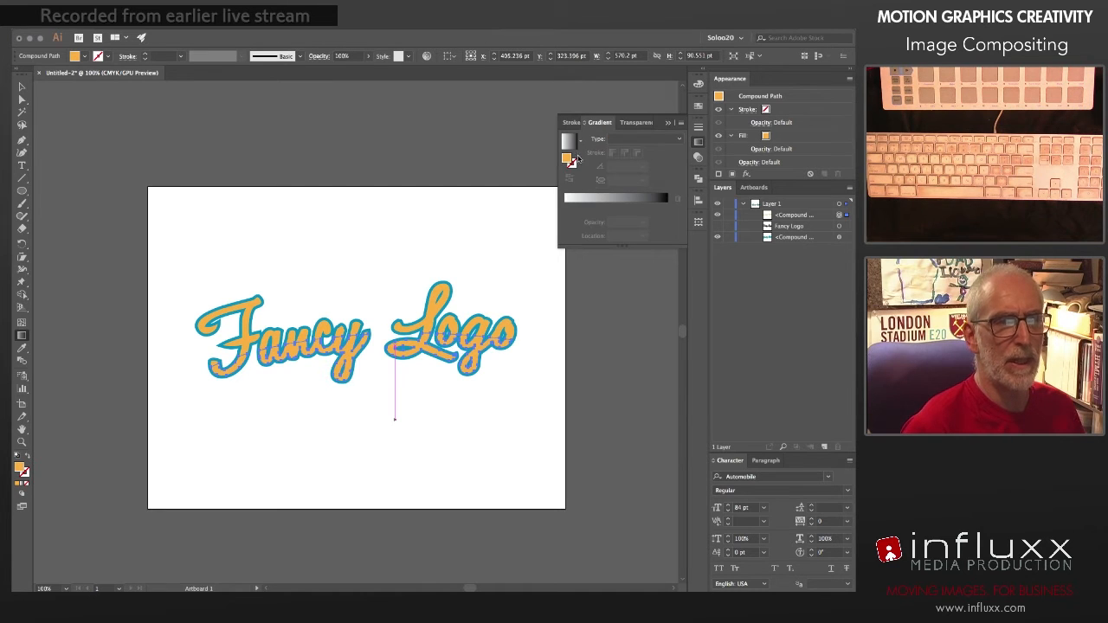
left_click(645, 138)
left_click(634, 165)
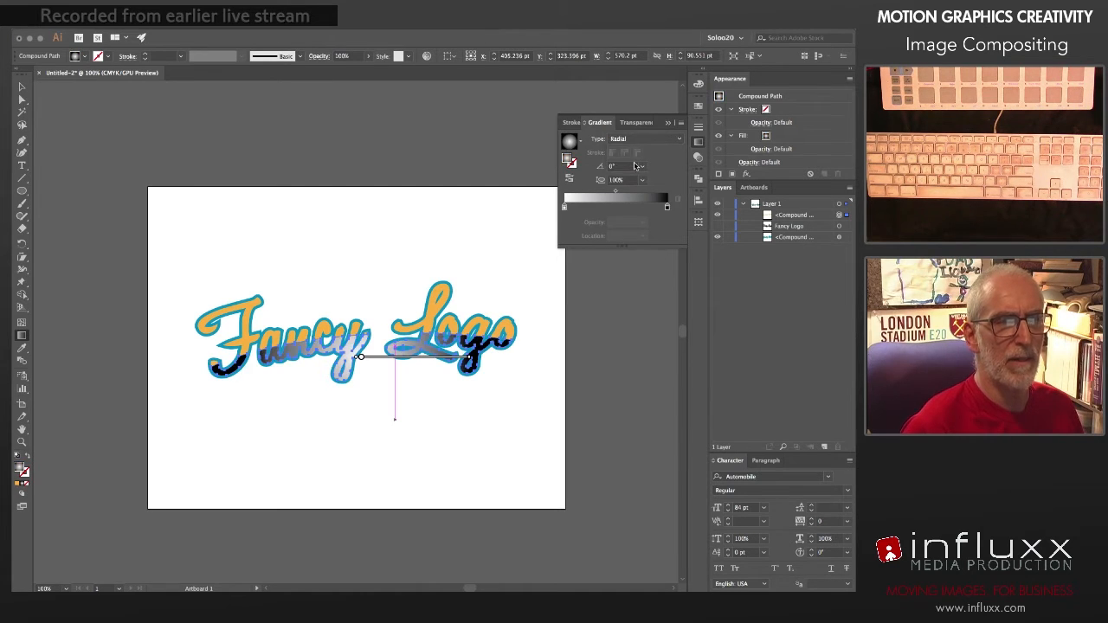
Step: Move the radial gradient's centre below the lettering and reshape it into a wide ellipse with an aspect ratio of about 33%
mouse_move(360, 362)
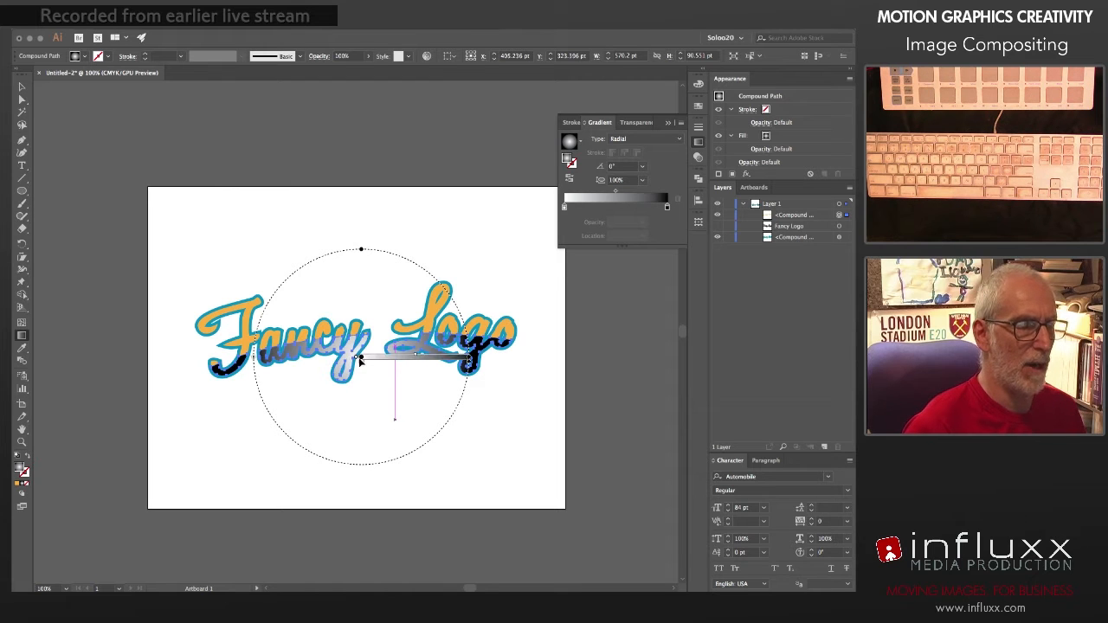
mouse_move(360, 362)
left_mouse_down()
mouse_move(363, 408)
mouse_move(392, 418)
left_mouse_up()
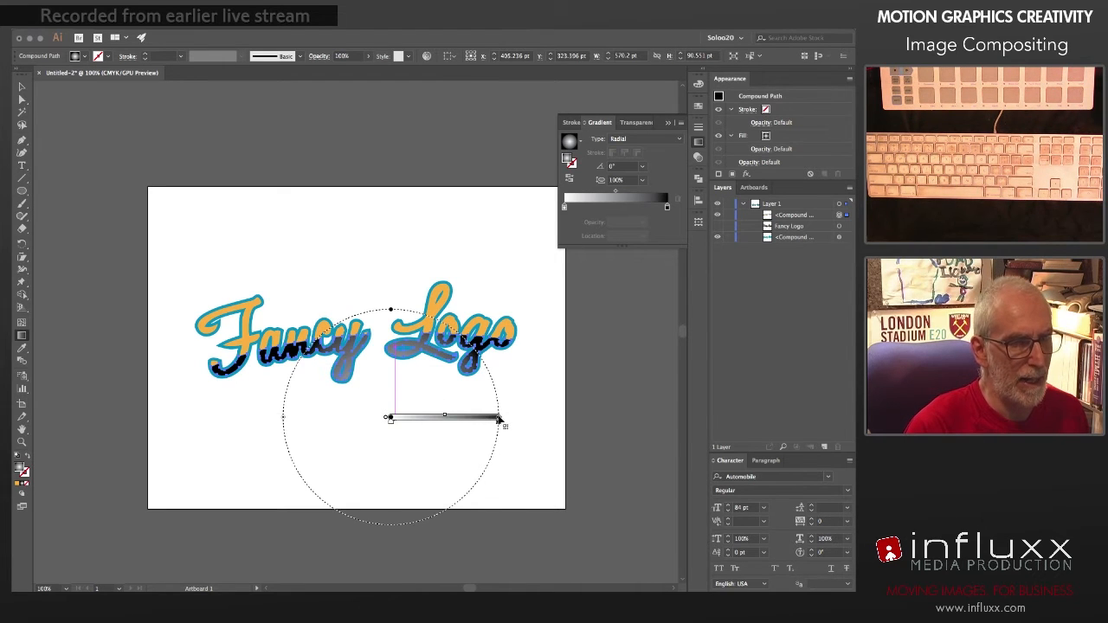
mouse_move(500, 417)
left_mouse_down()
mouse_move(466, 417)
mouse_move(478, 417)
left_mouse_up()
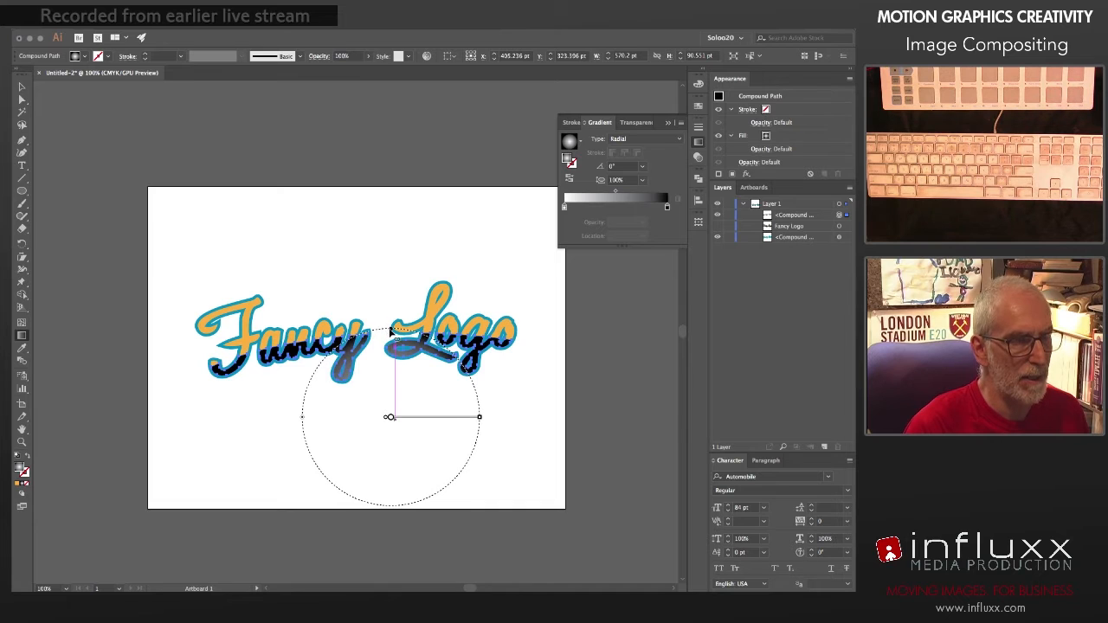
left_click_drag(391, 332, 390, 375)
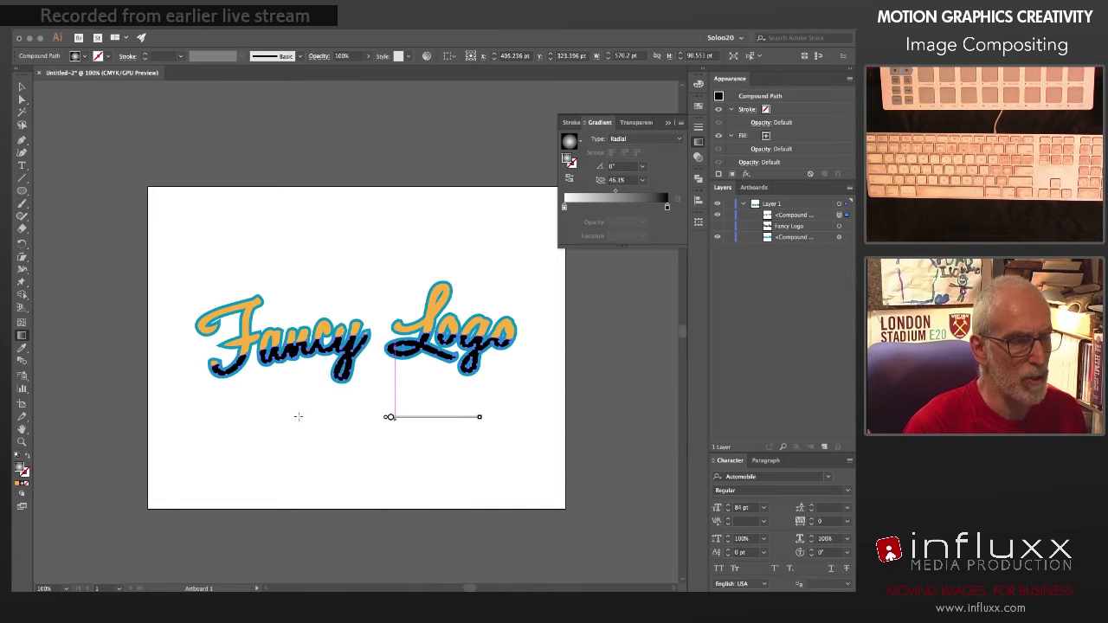
left_click_drag(299, 417, 184, 420)
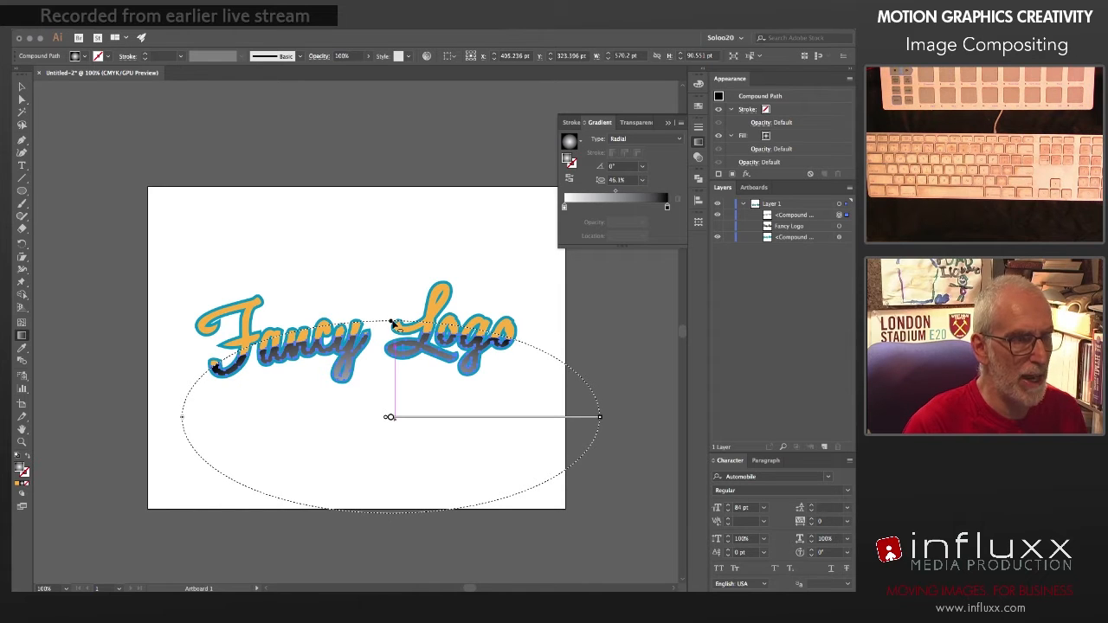
left_click_drag(390, 321, 390, 347)
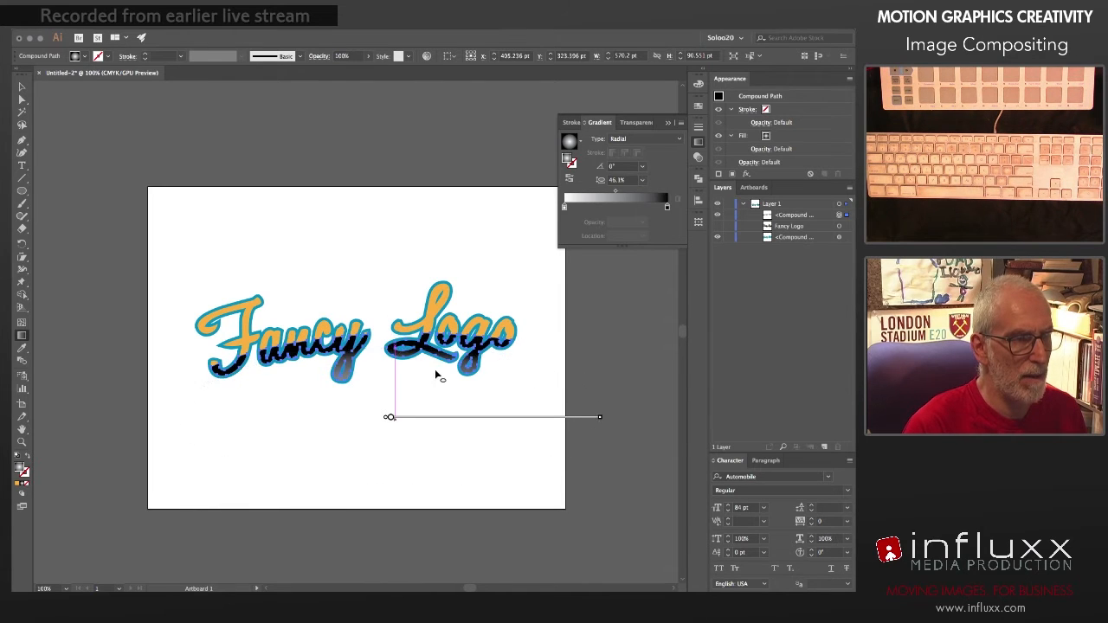
Step: Widen the gradient ellipse beyond the artboard edges, rotate it to about 2° and fine-tune its aspect ratio to about 33%
mouse_move(599, 420)
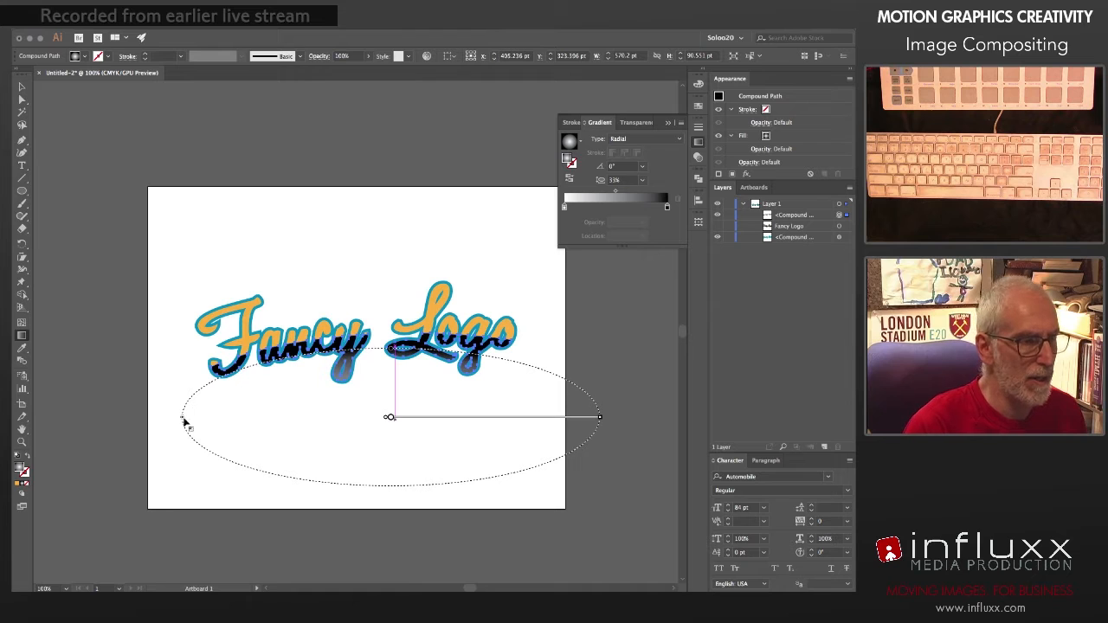
left_click_drag(183, 422, 140, 417)
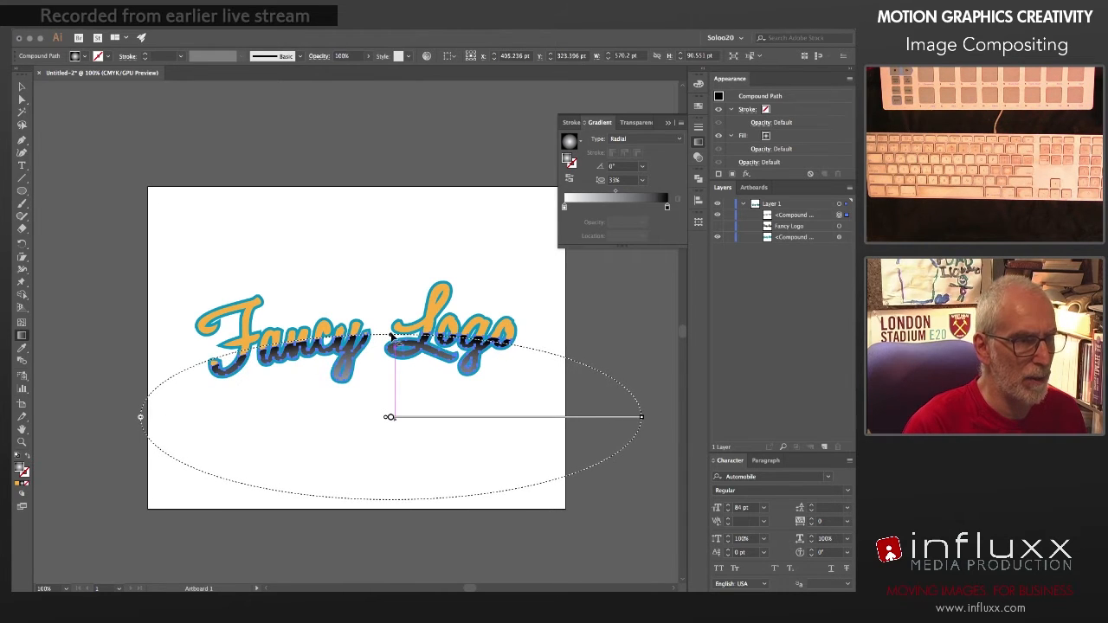
left_click_drag(391, 336, 392, 340)
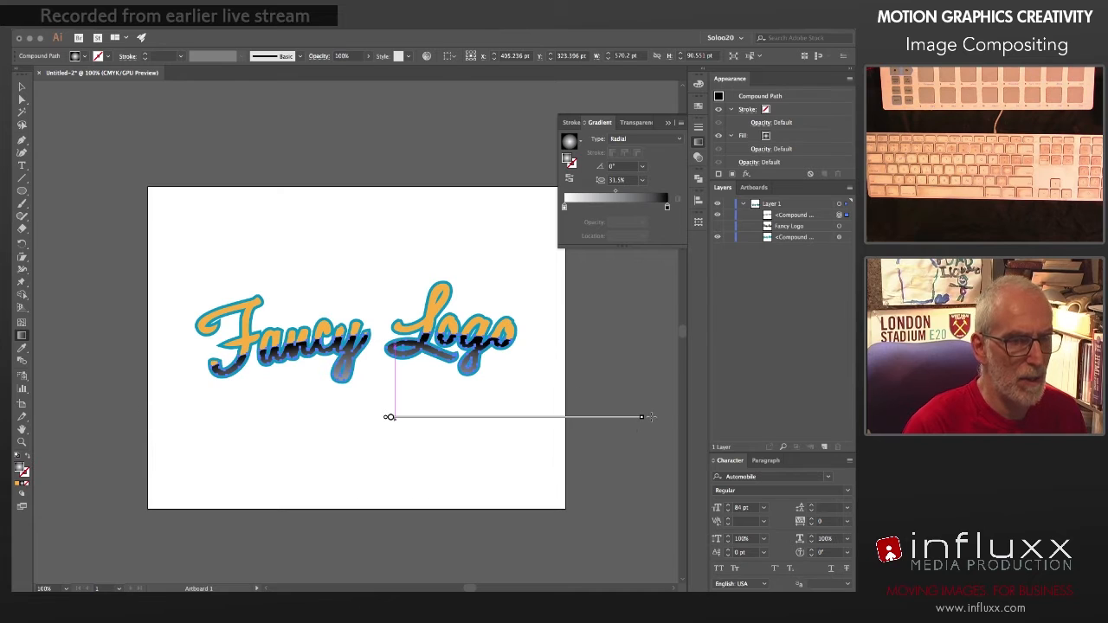
mouse_move(174, 456)
left_mouse_down()
mouse_move(180, 474)
mouse_move(180, 462)
left_mouse_up()
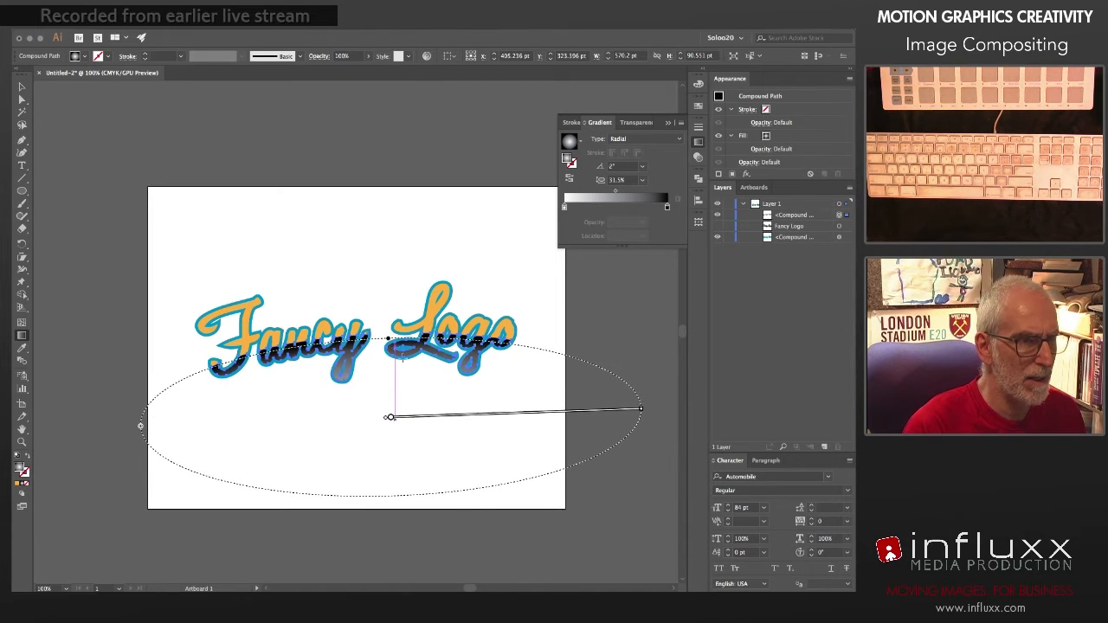
left_click_drag(391, 346, 388, 336)
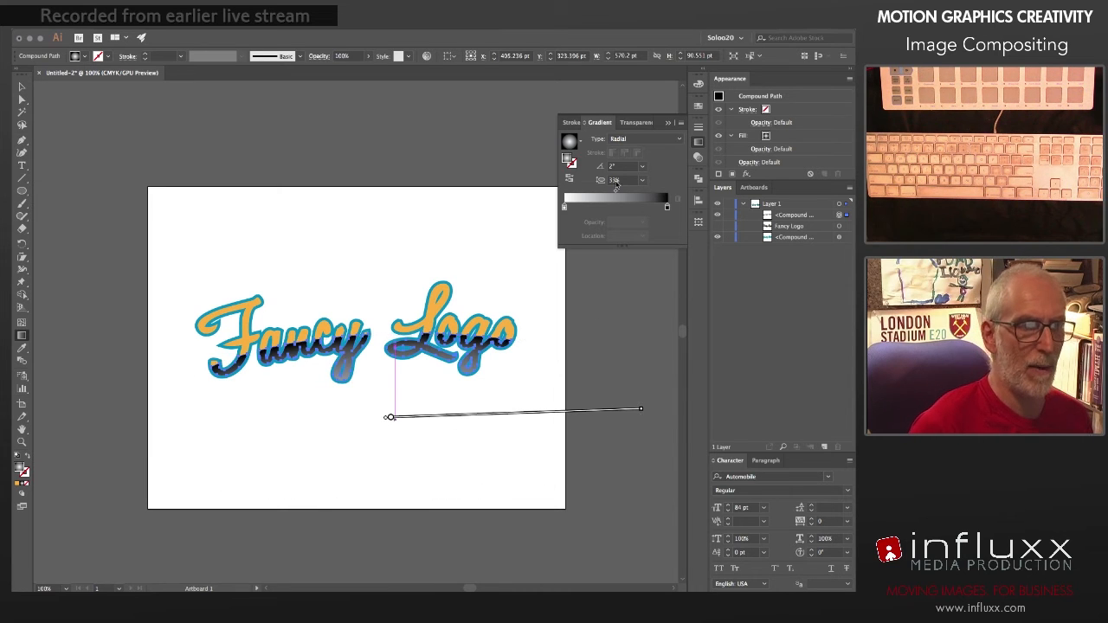
Step: Colour the gradient's outer stop orange, adjusting the mix to C 0, M 42, Y 92, K 6
left_click(667, 207)
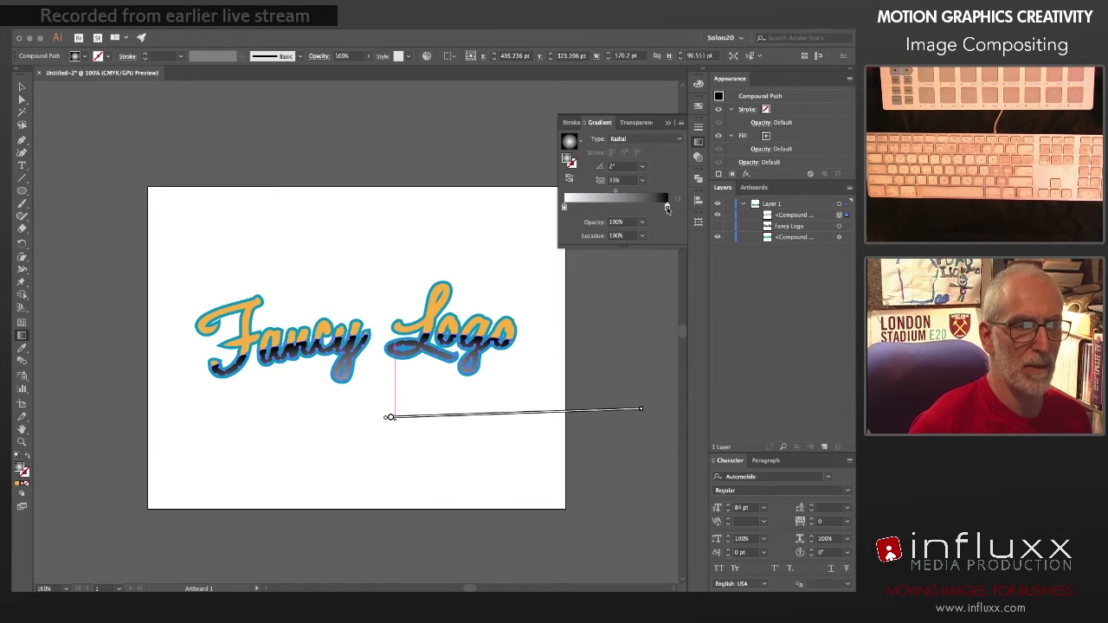
double_click(666, 207)
left_click(531, 264)
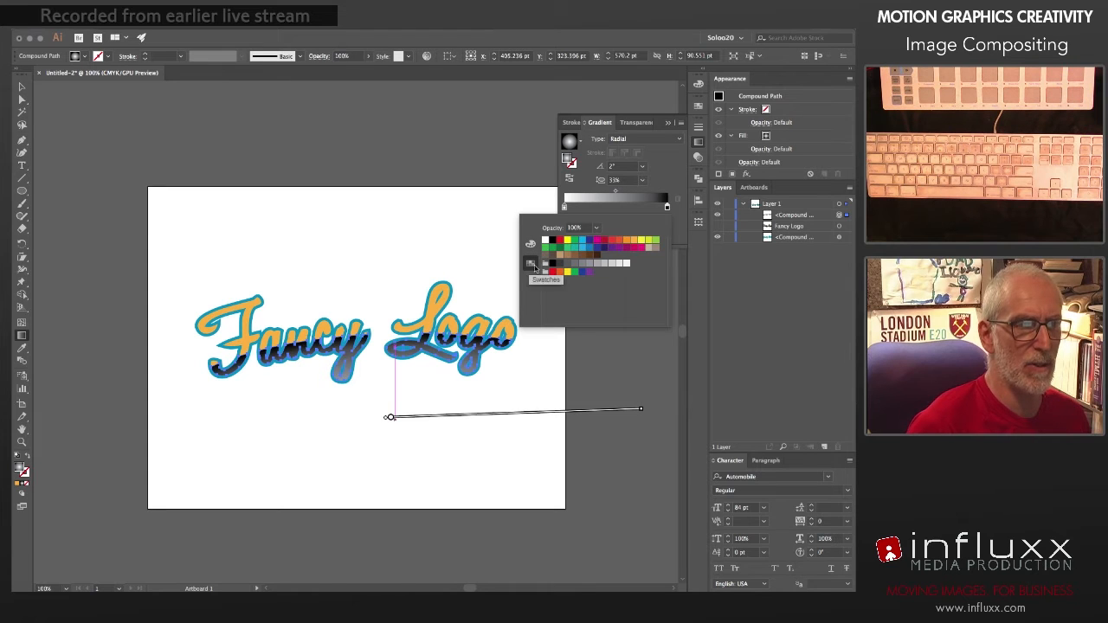
left_click(634, 240)
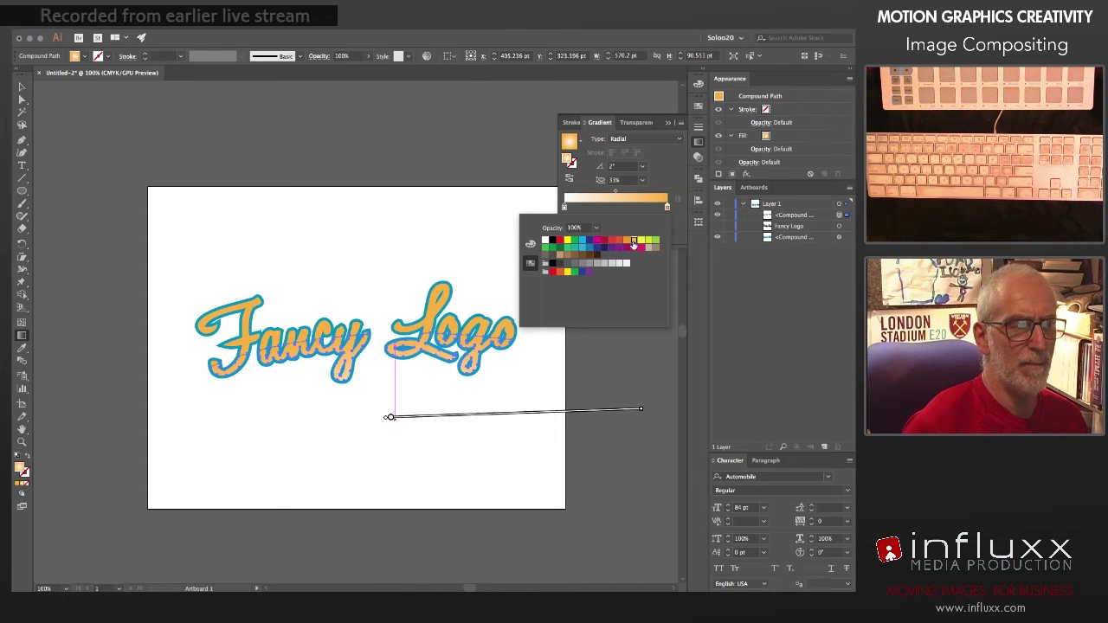
left_click(531, 245)
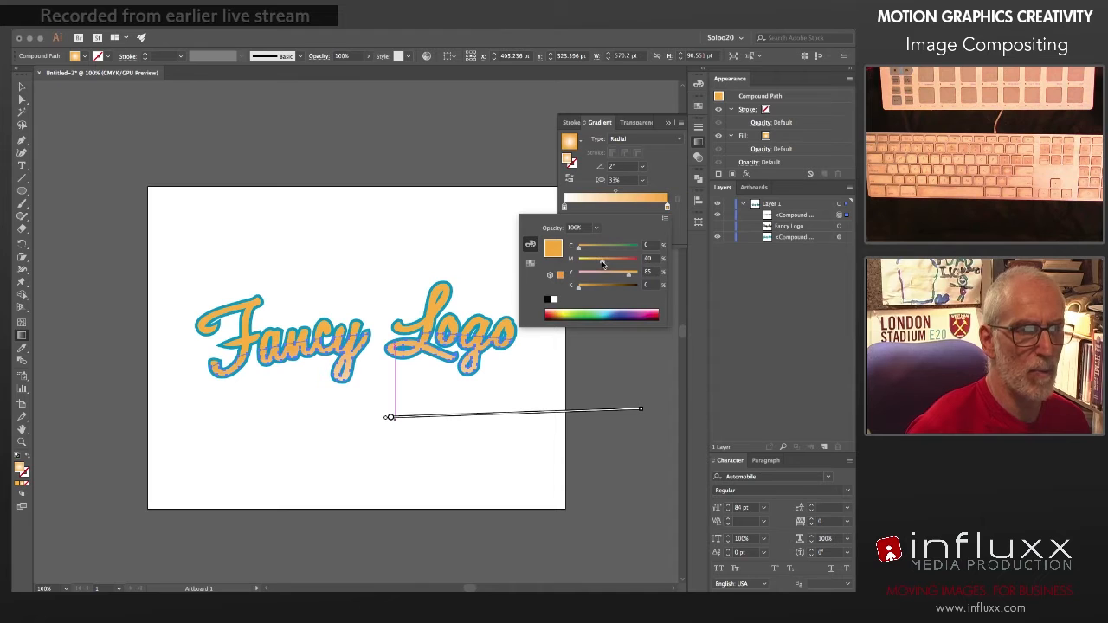
left_click_drag(602, 264, 604, 264)
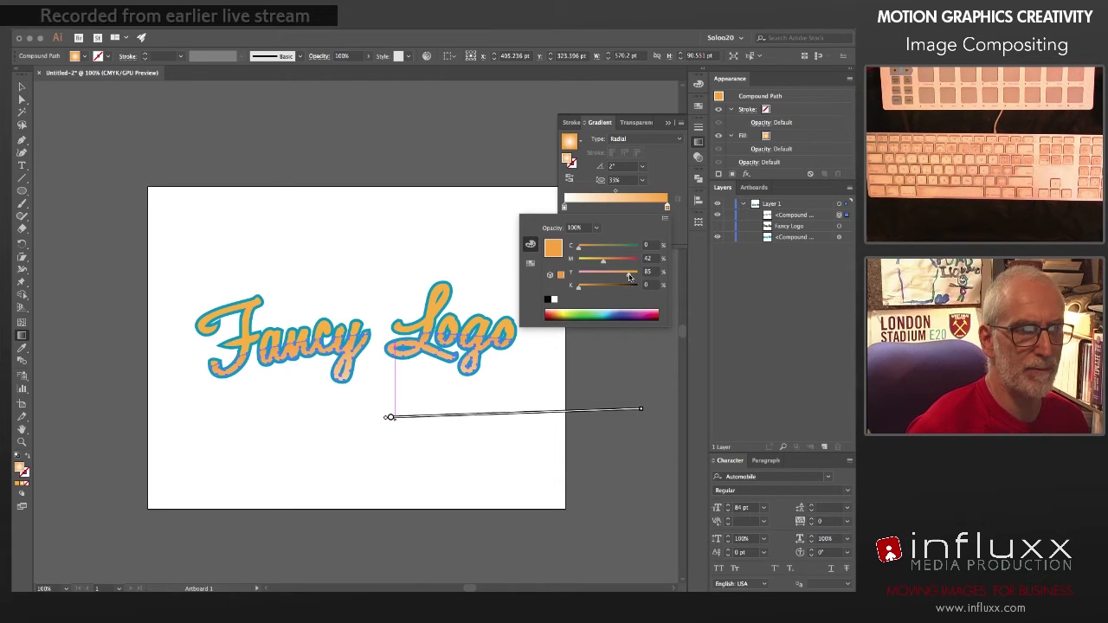
left_click_drag(629, 277, 580, 289)
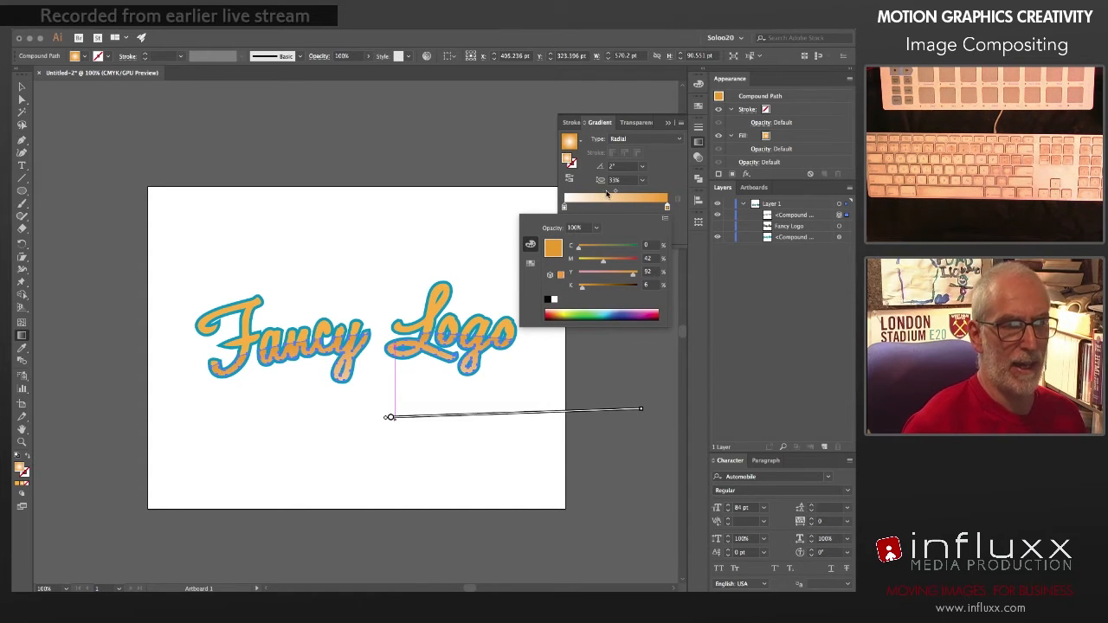
Step: Colour the gradient's inner stop a deep red-orange, starting from the C=0 M=50 Y=100 K=0 swatch and adjusting to M 73, K 5
left_click(566, 208)
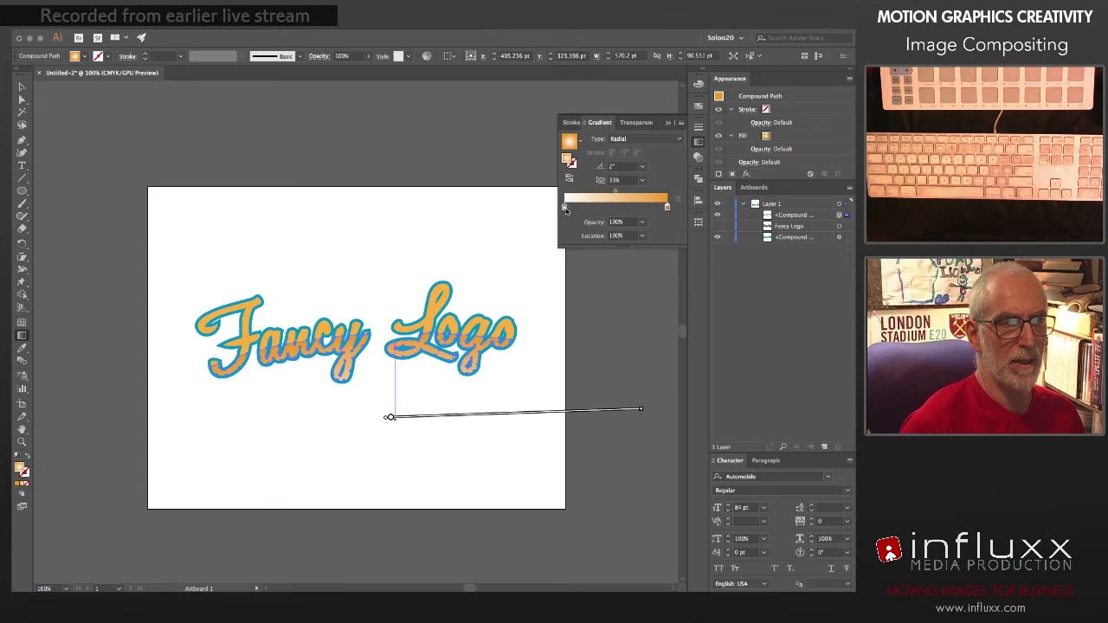
left_click(531, 264)
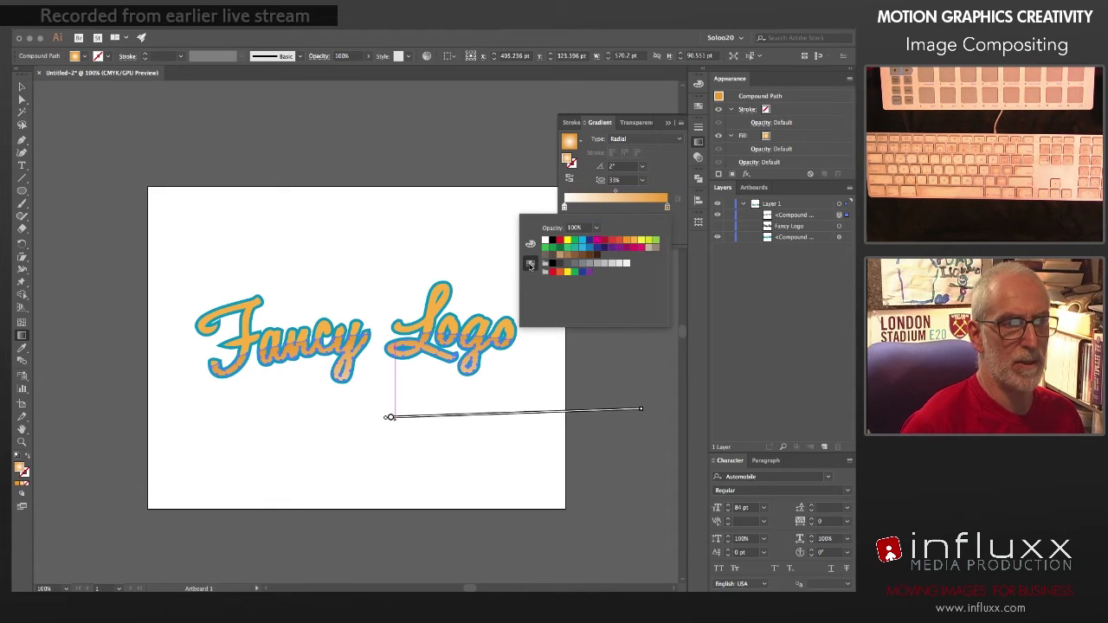
left_click(628, 243)
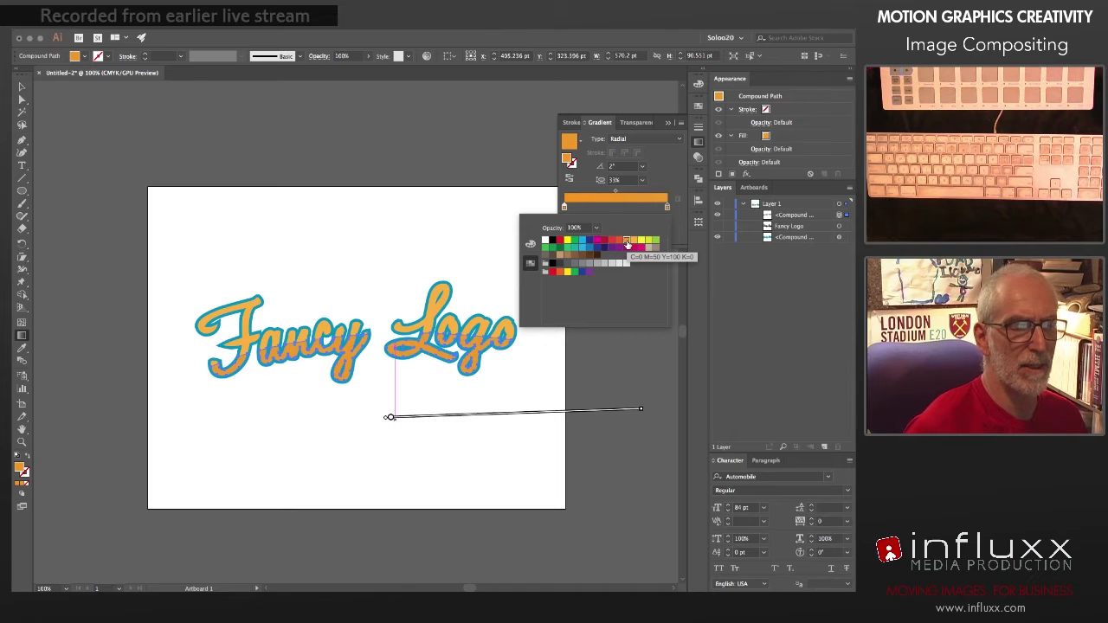
left_click(531, 243)
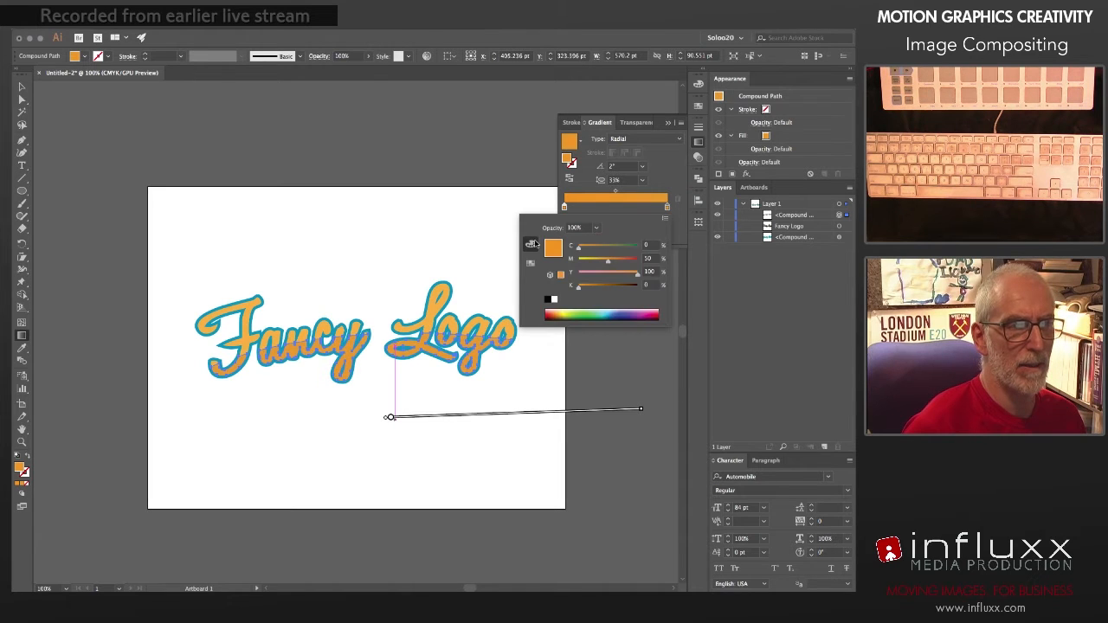
left_click_drag(579, 287, 624, 265)
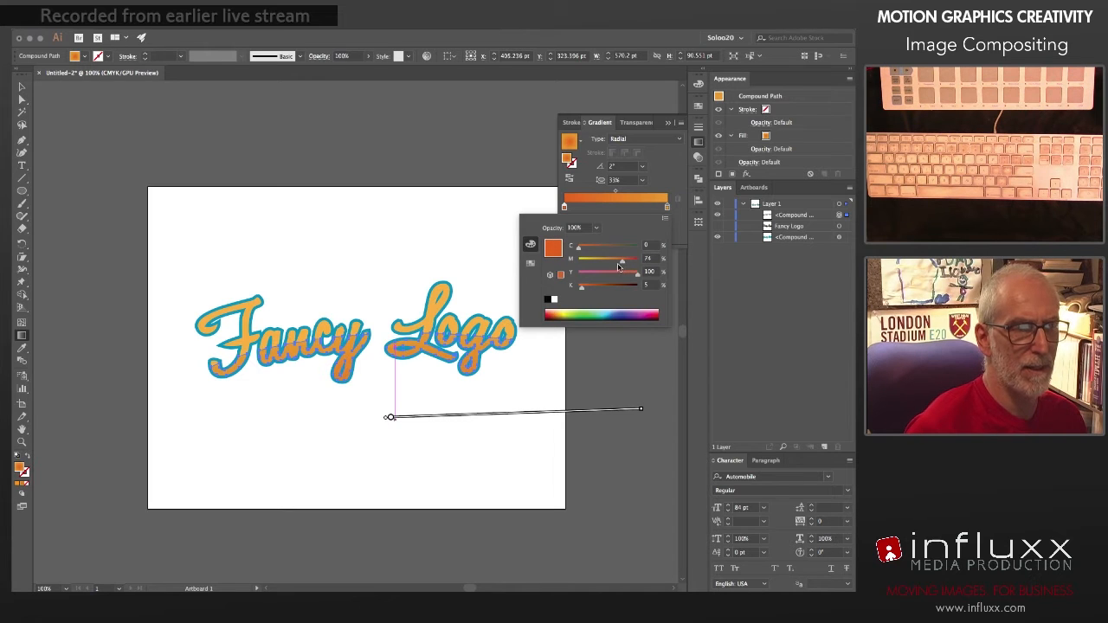
left_click(668, 164)
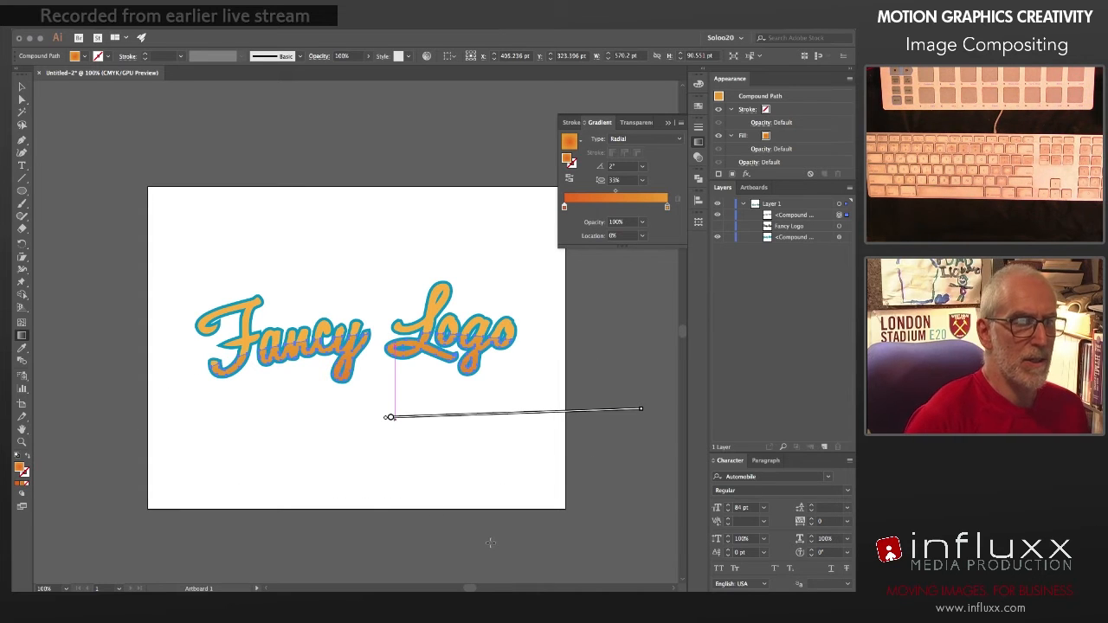
Step: Deselect the artwork and move the gradient-filled compound path below the hidden Fancy Logo text in the stacking order
left_click(21, 86)
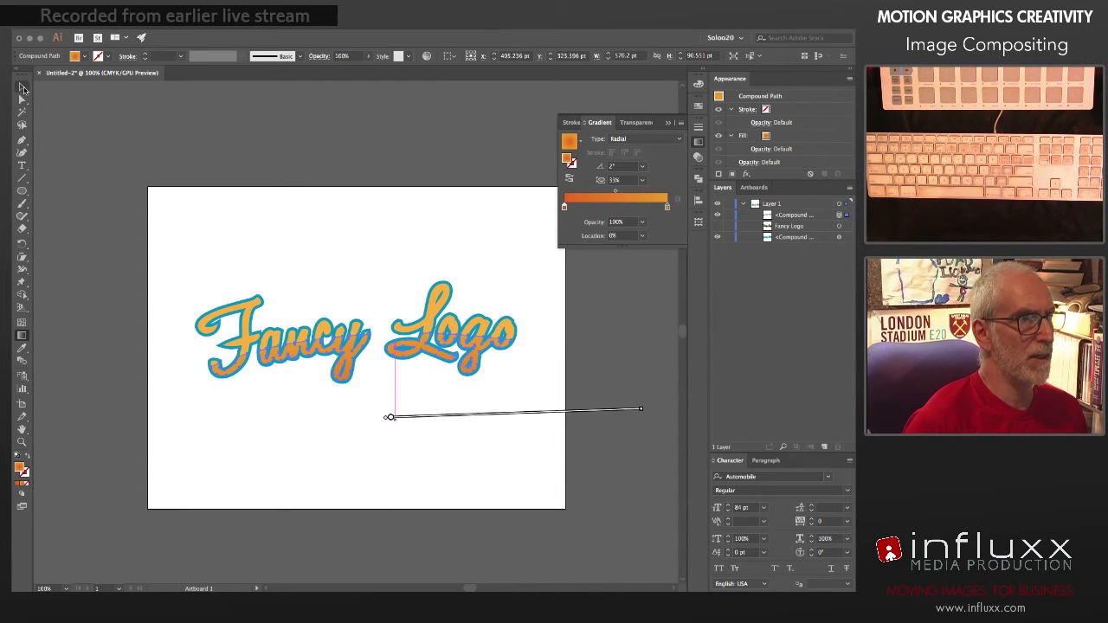
left_click(227, 266)
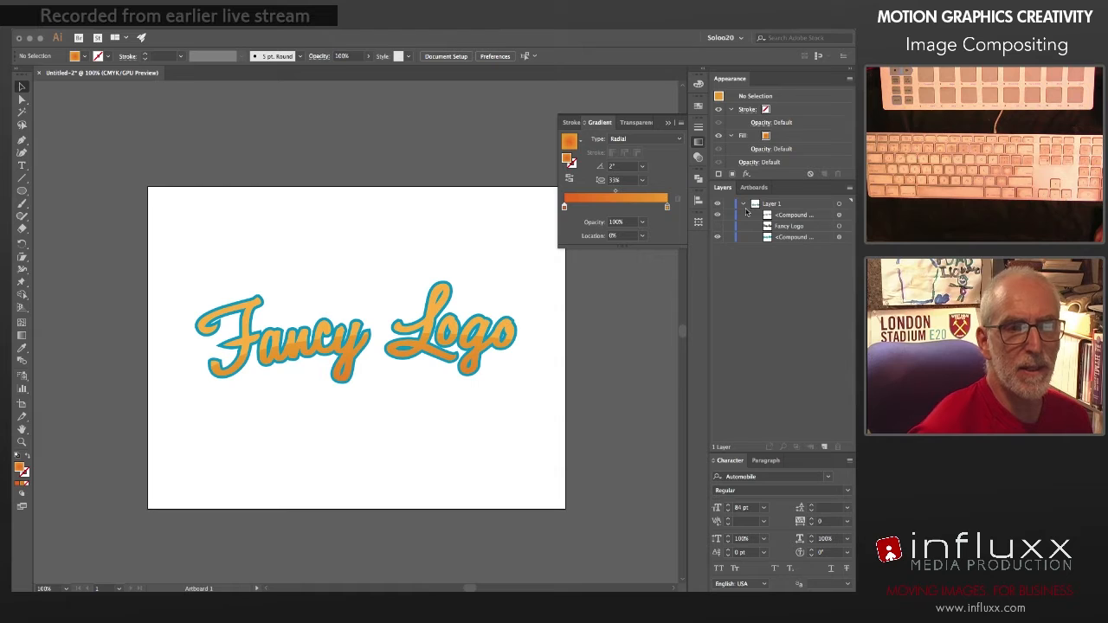
left_click_drag(793, 217, 736, 232)
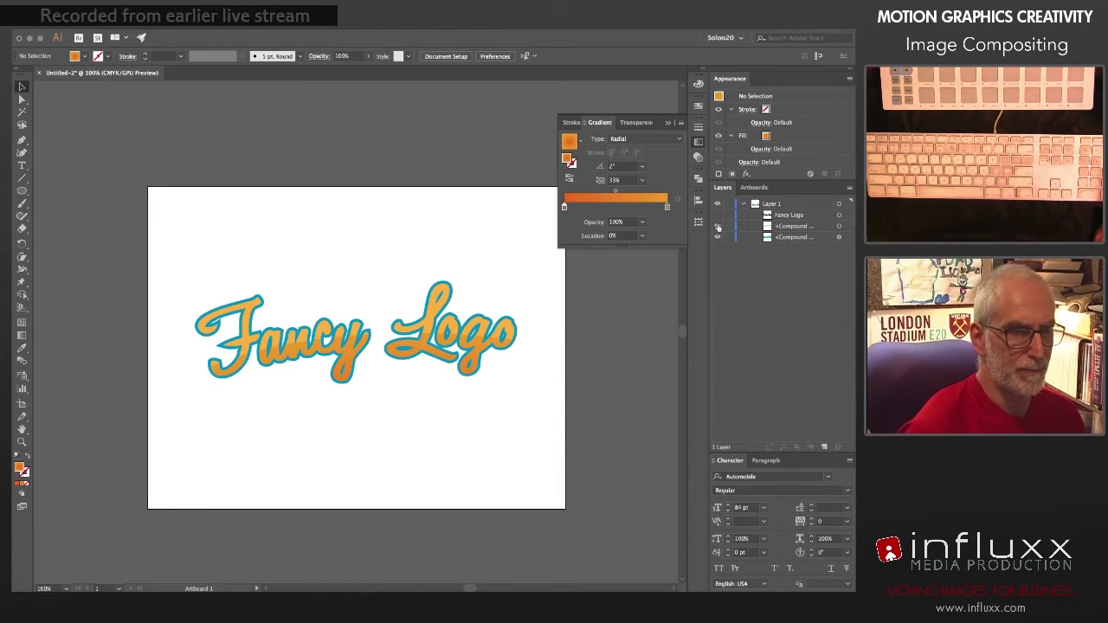
Step: Reduce the opacity of the gradient-filled lower compound path to about 89% and deselect it
left_click(839, 226)
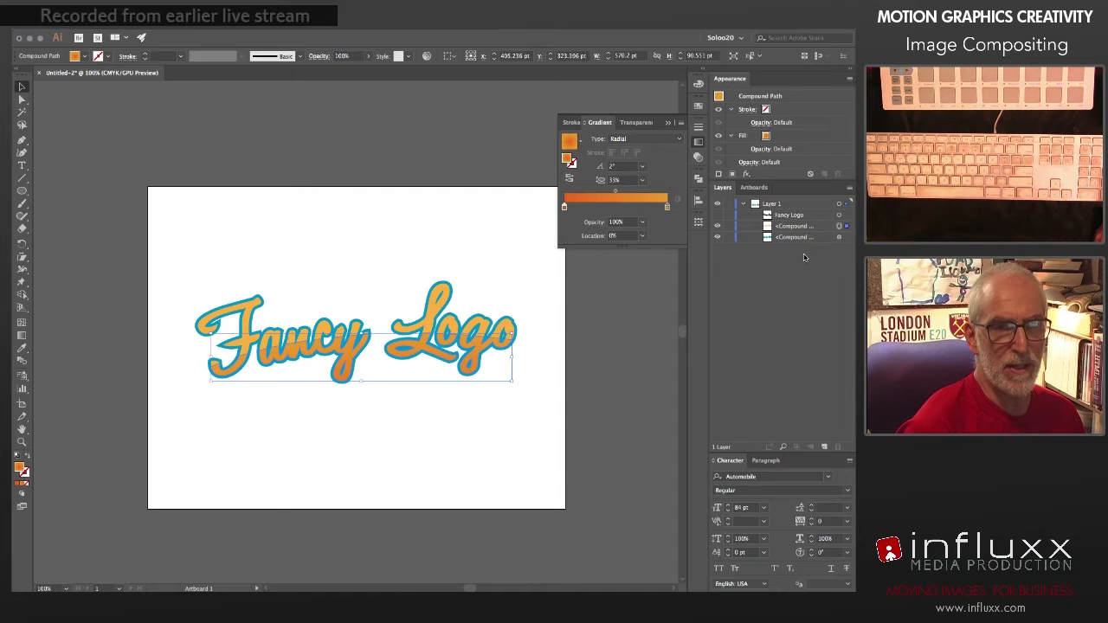
left_click(697, 155)
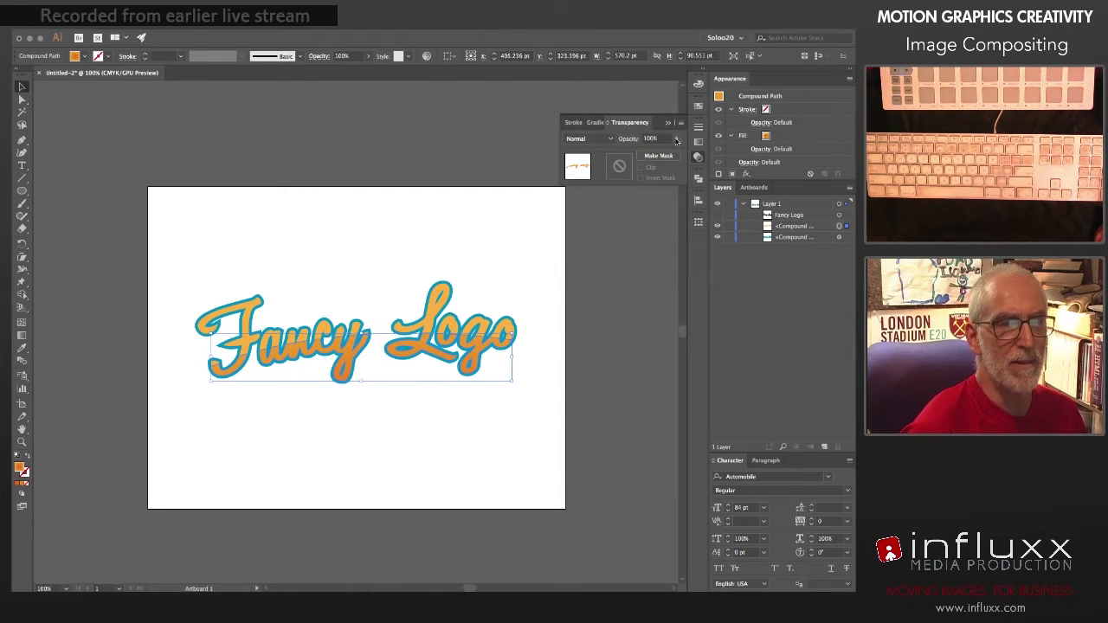
left_click_drag(674, 153, 668, 155)
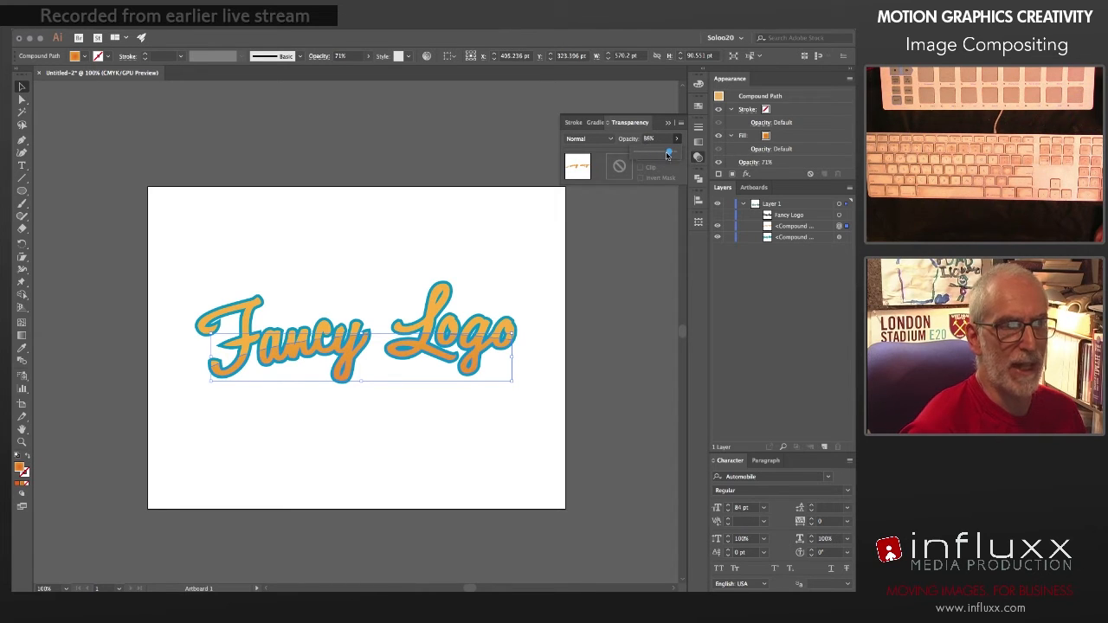
left_click(623, 301)
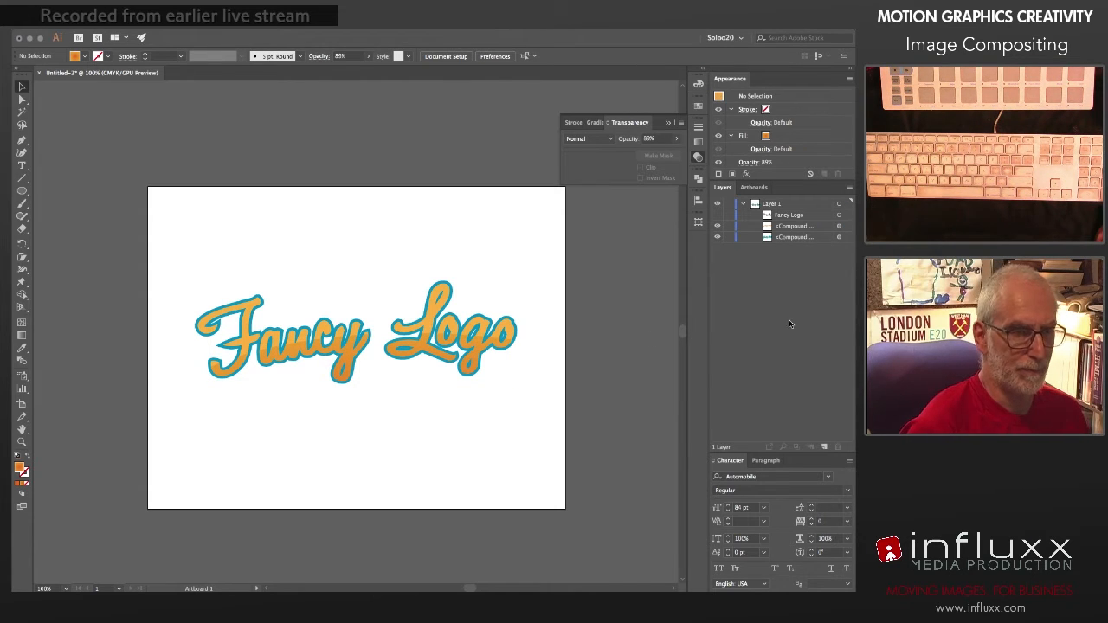
Step: Outline the stroke of the blue-stroked lettering and ungroup the result into separate compound paths
left_click(845, 237)
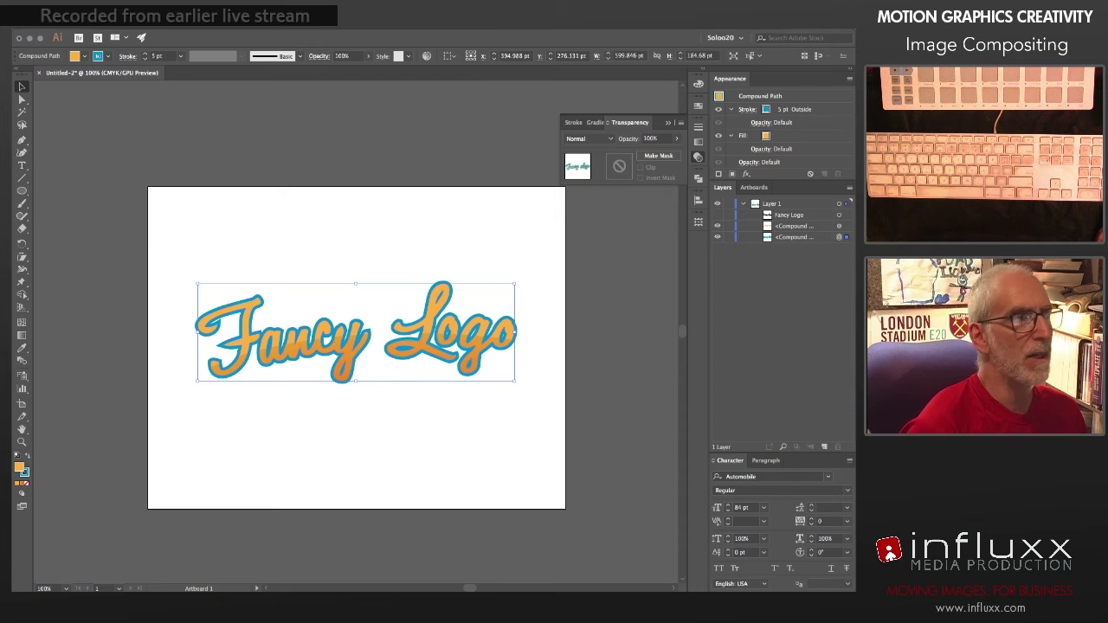
left_click(153, 25)
mouse_move(176, 251)
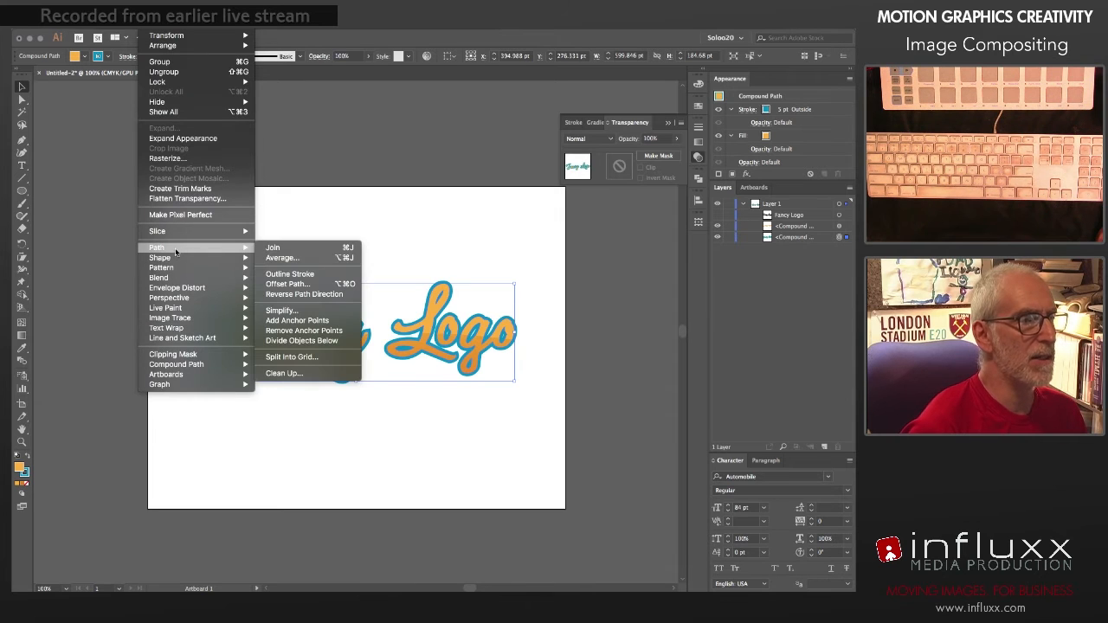
left_click(283, 274)
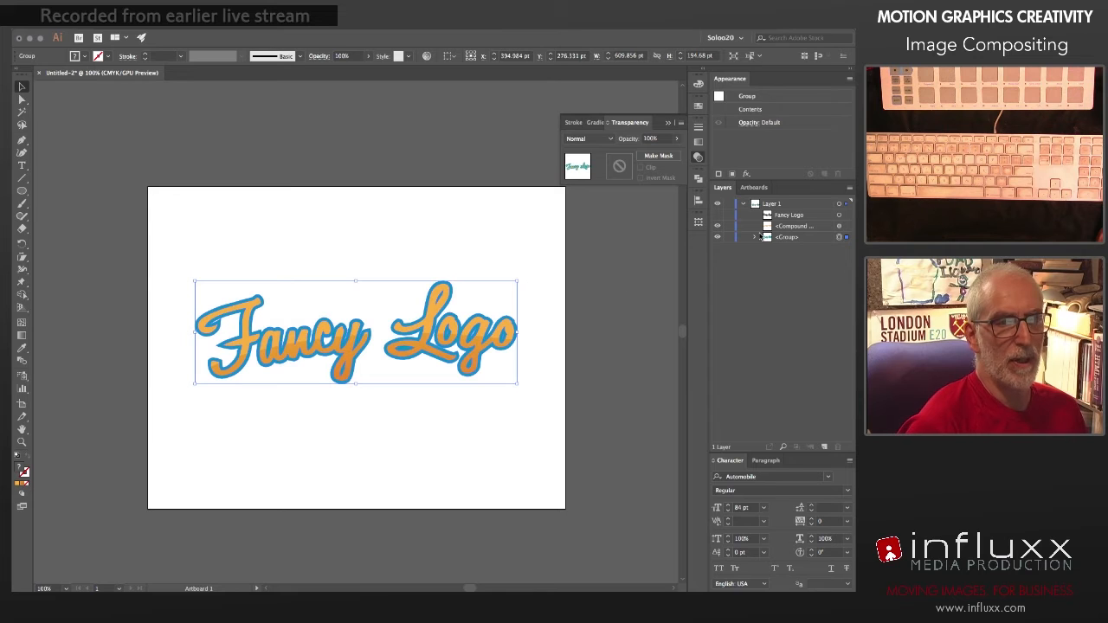
key("super+shift+g")
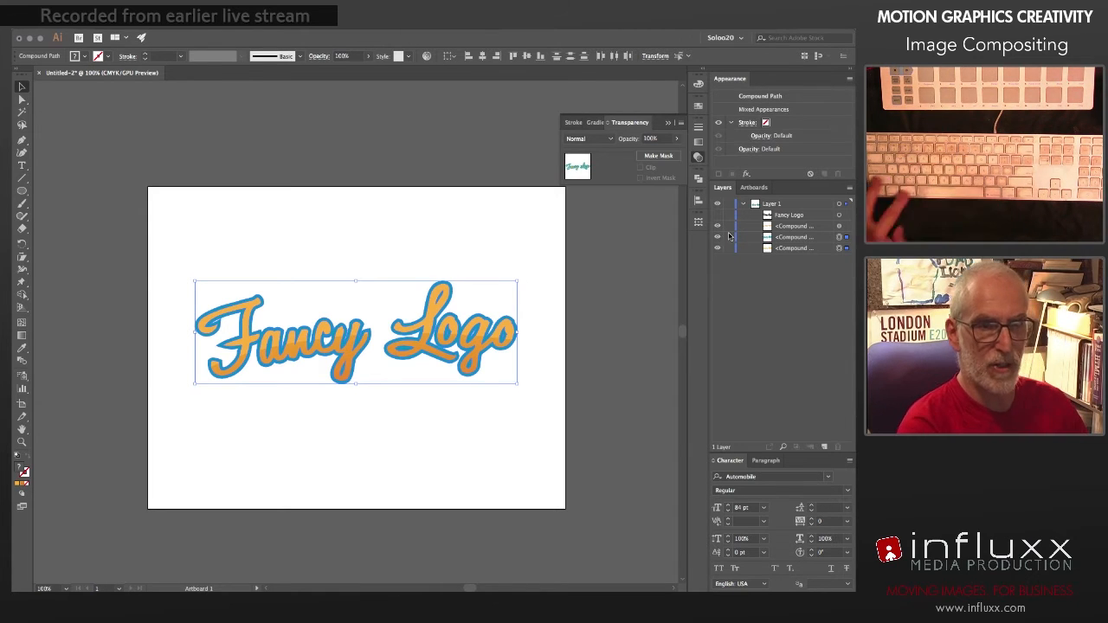
Step: Hide the orange lettering and the gradient-filled compound path so only the blue outline shows
left_click(717, 250)
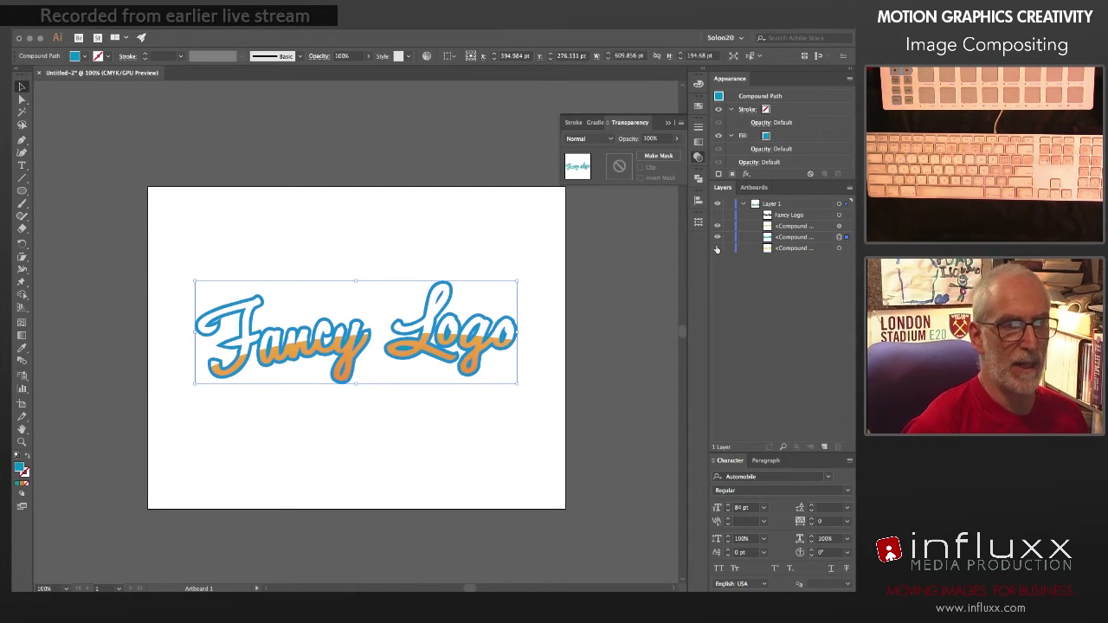
left_click(717, 227)
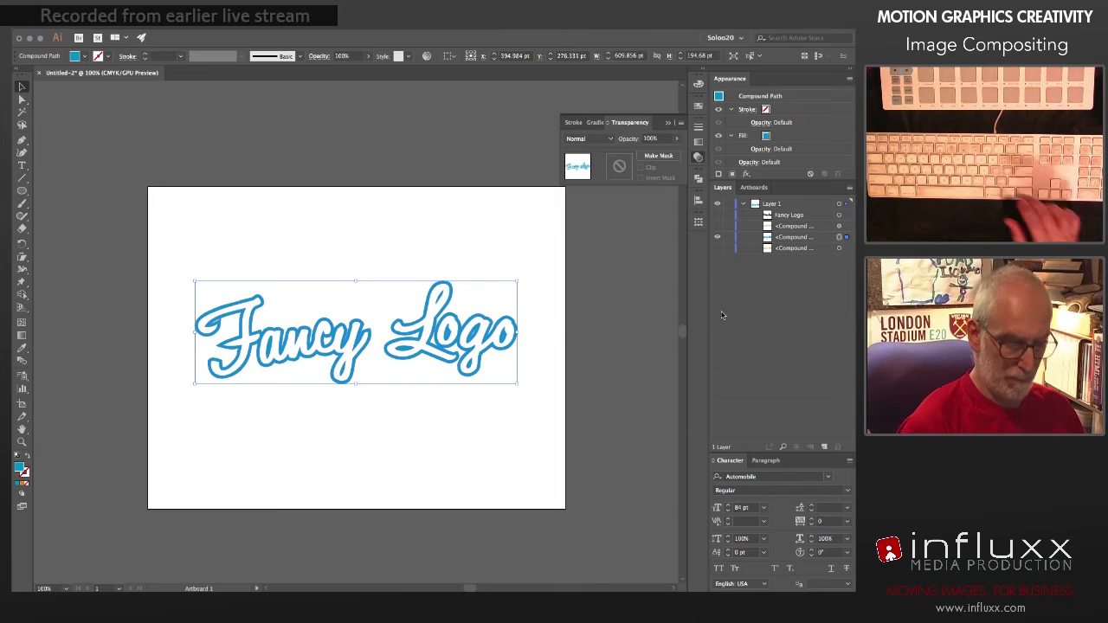
key("super+equal")
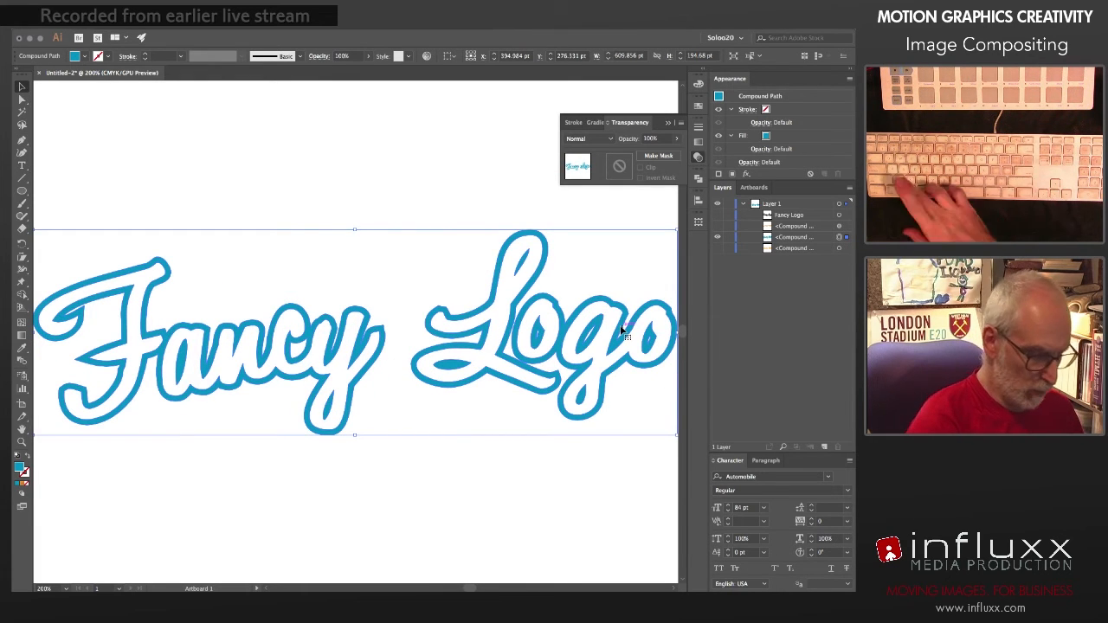
Step: Delete the inner contours of the blue outline letter by letter with the Direct Selection tool, filling both words solid
key("a")
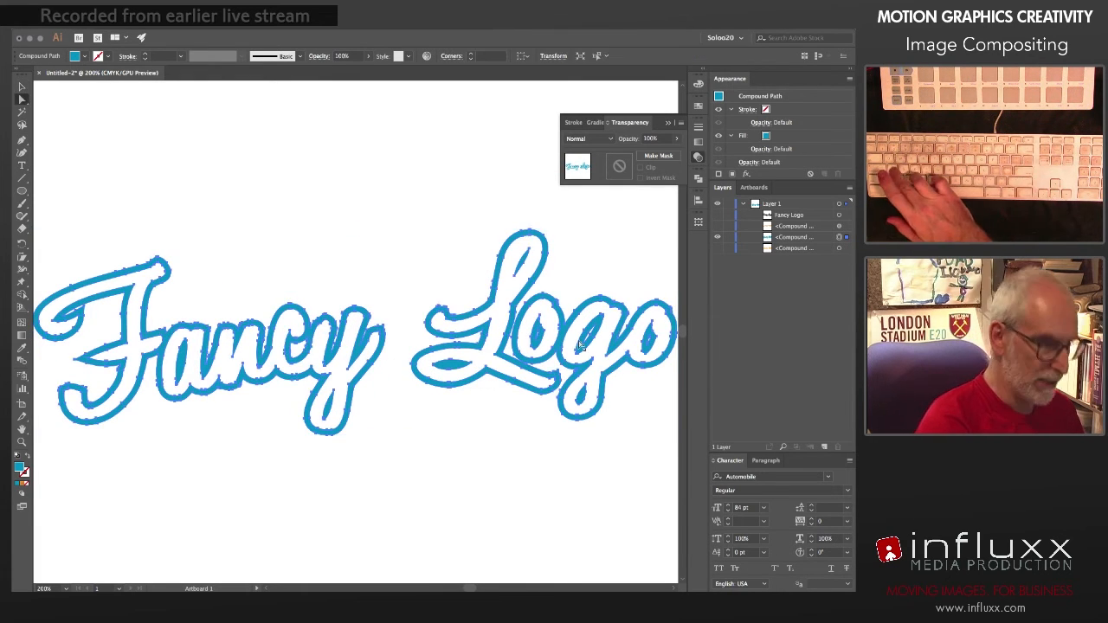
left_click(140, 276)
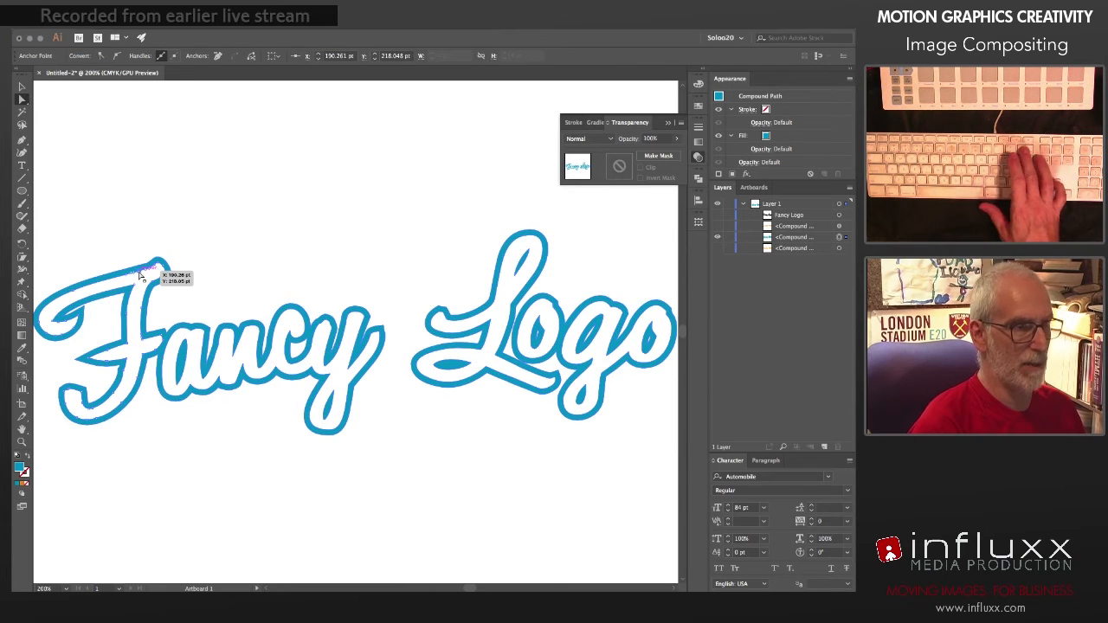
key("BackSpace")
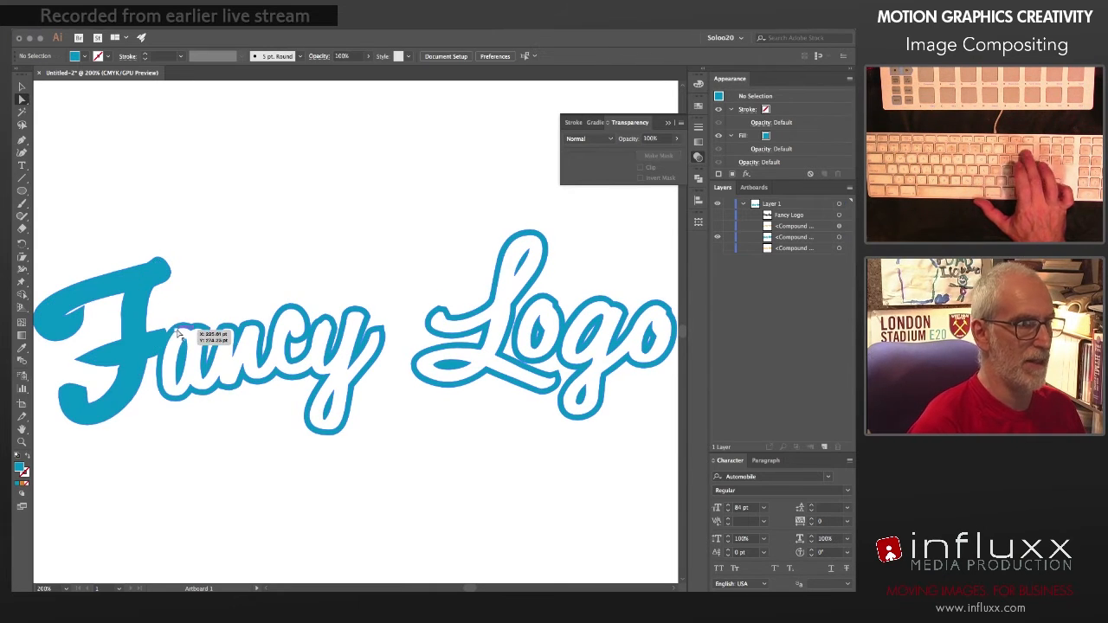
left_click(177, 333)
key("BackSpace")
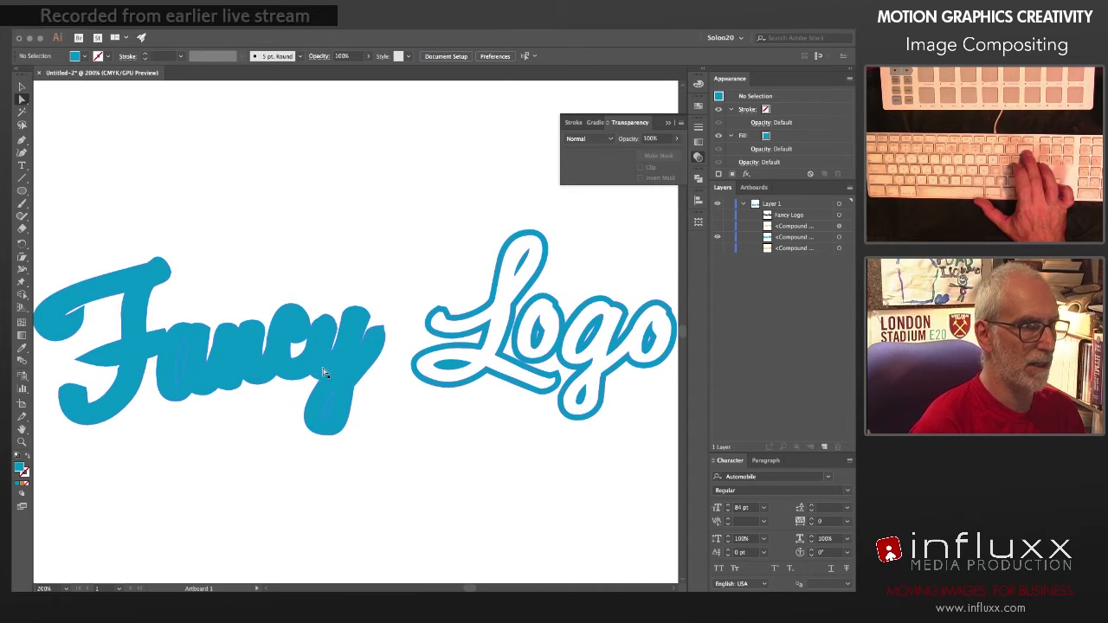
left_click(517, 246)
key("BackSpace")
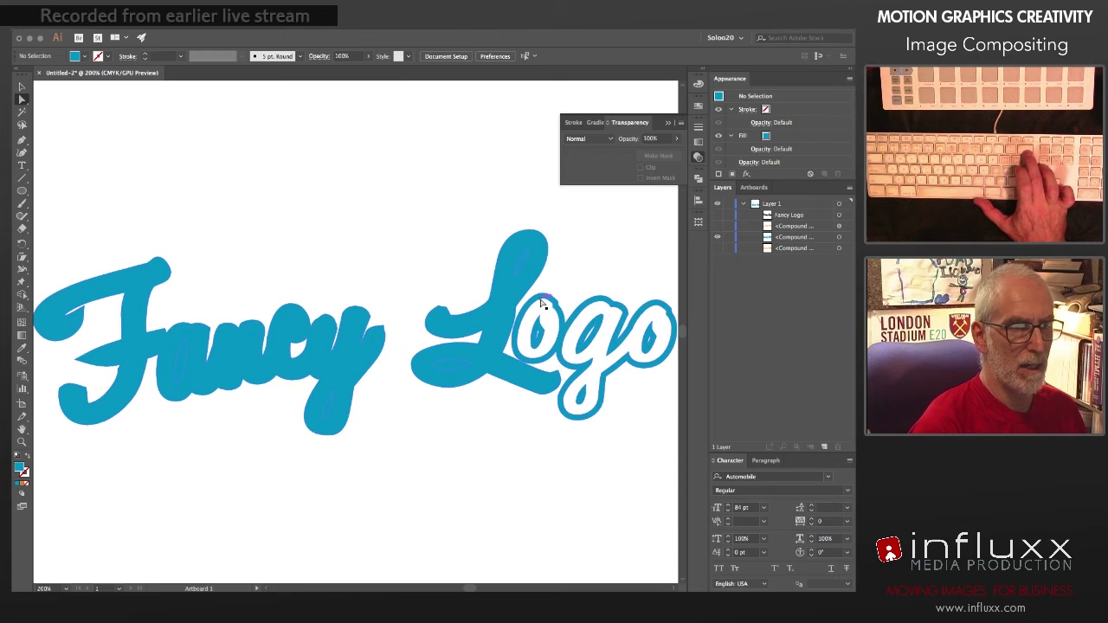
left_click(543, 305)
key("BackSpace")
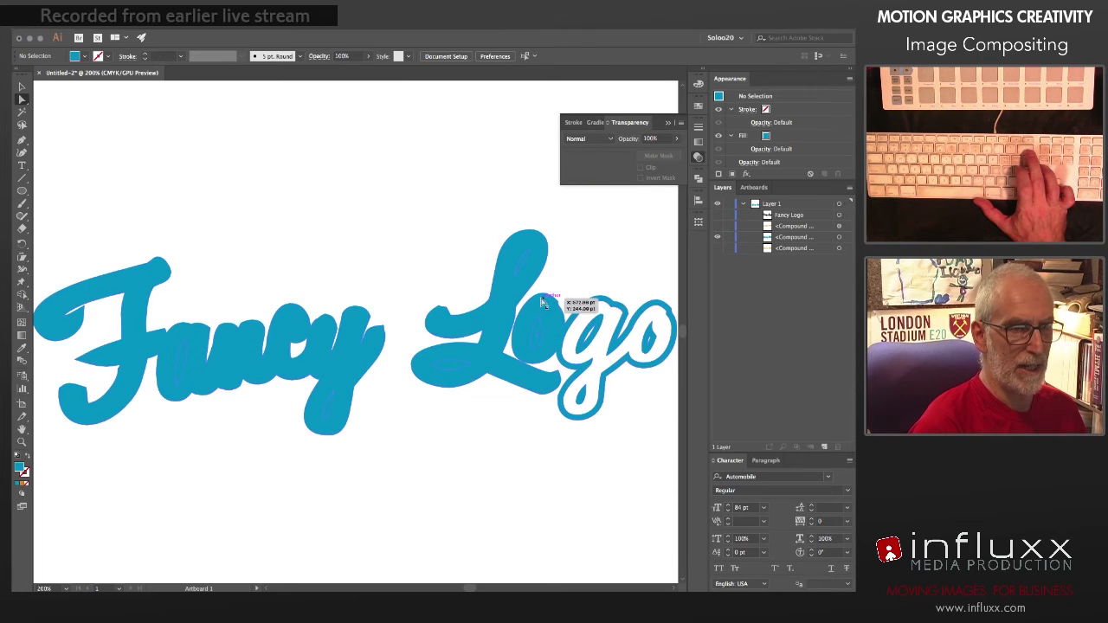
left_click(594, 314)
key("BackSpace")
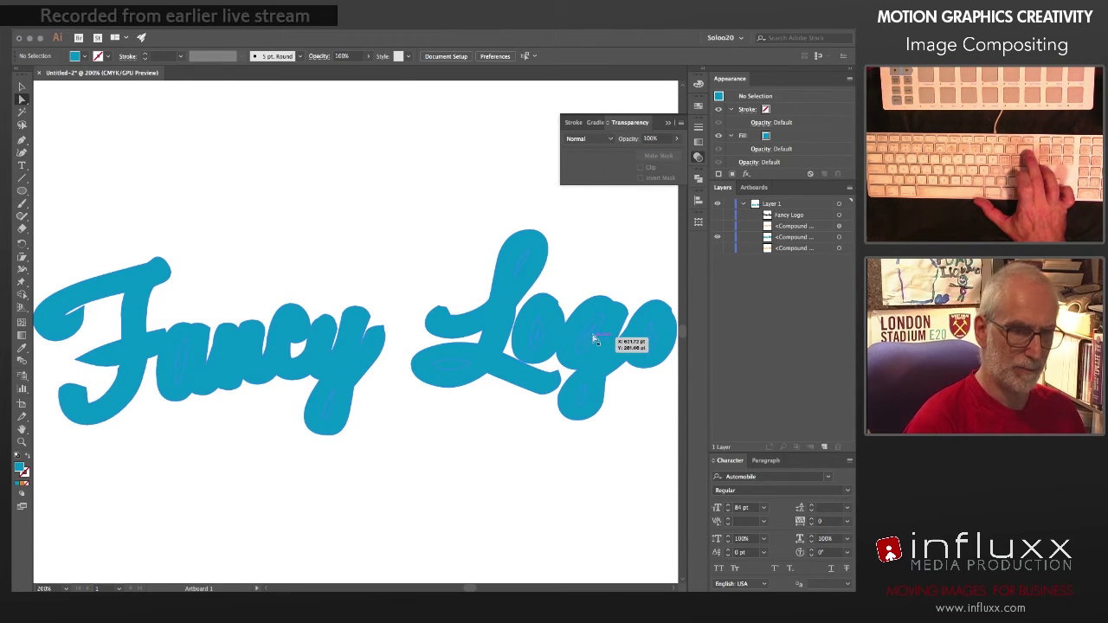
Step: In Outline view, delete the leftover counter paths inside the o, g and o of "Logo", and return to preview
key("super+y")
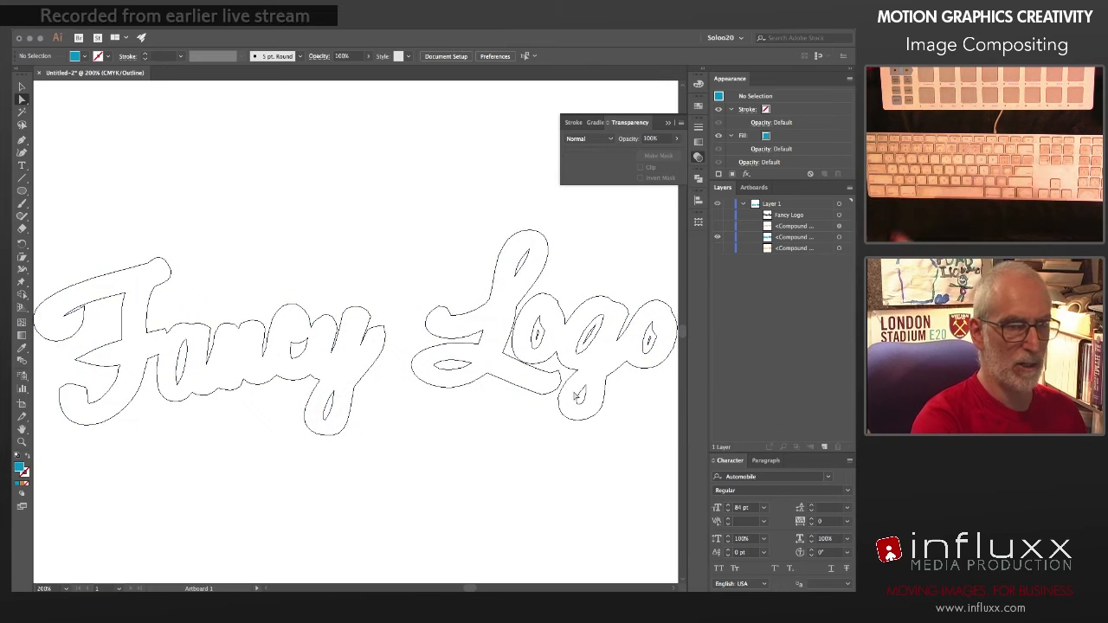
left_click(534, 347)
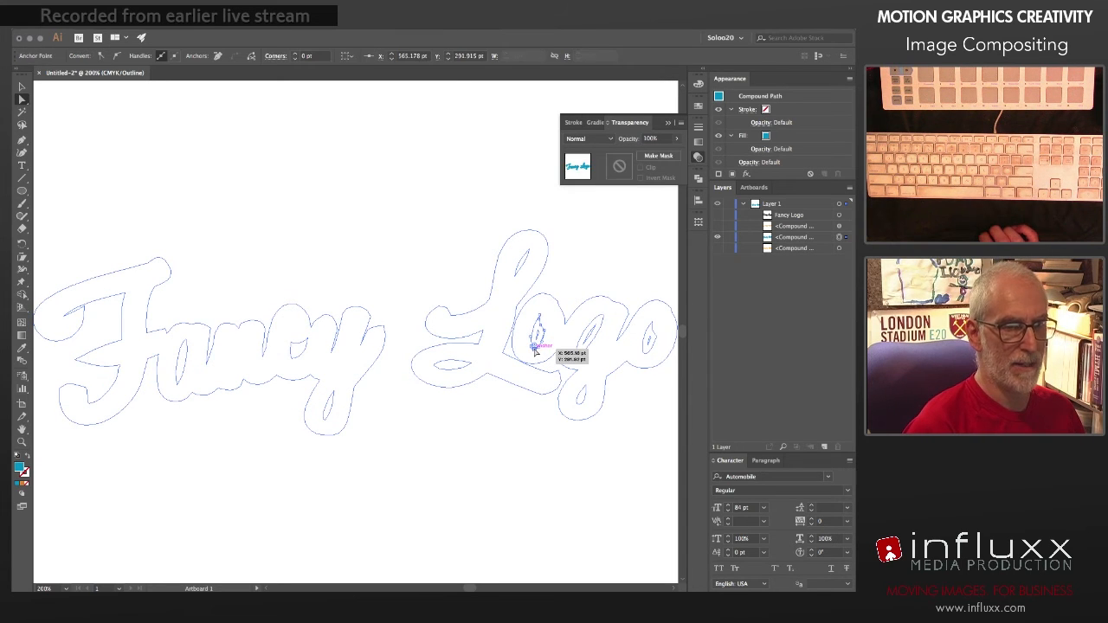
key("super+shift+a")
left_click(576, 354)
key("Delete")
key("Delete")
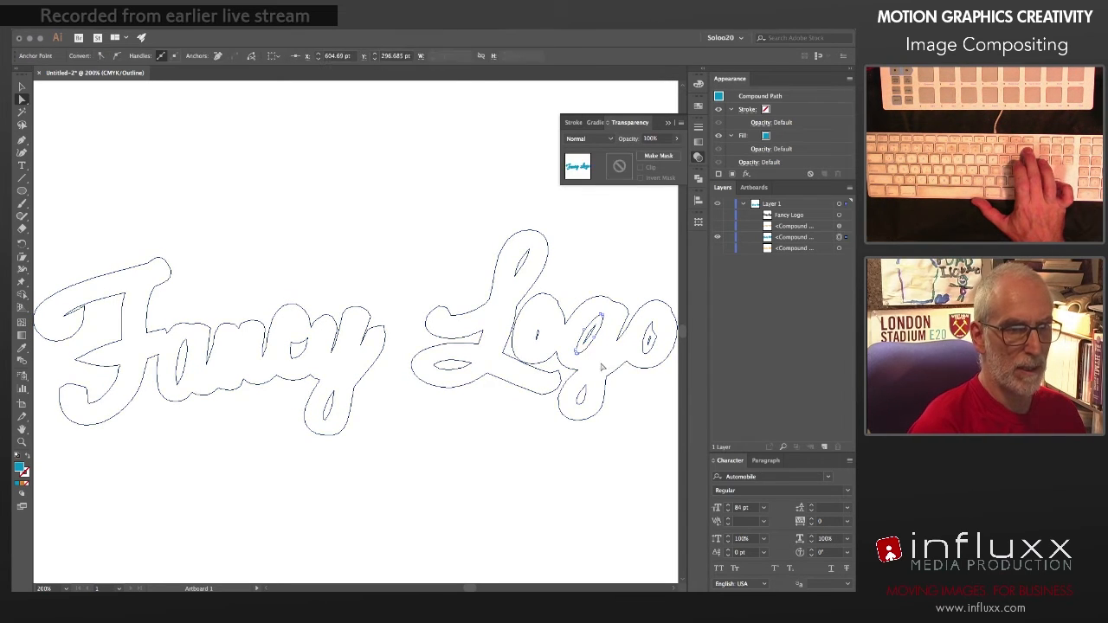
left_click(644, 355)
key("super+shift+a")
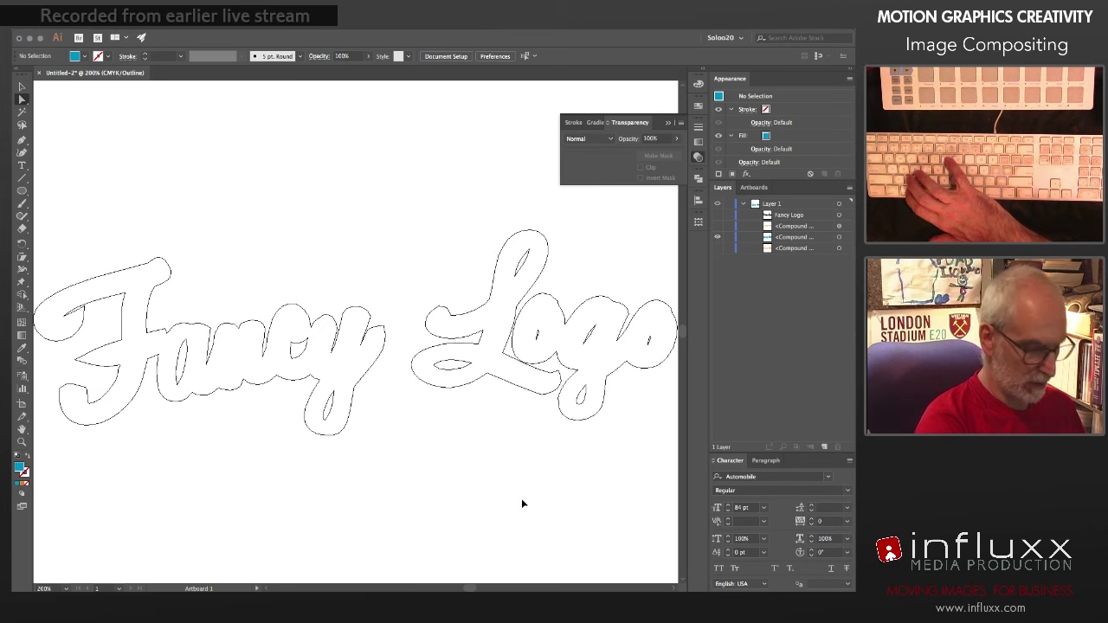
key("super+y")
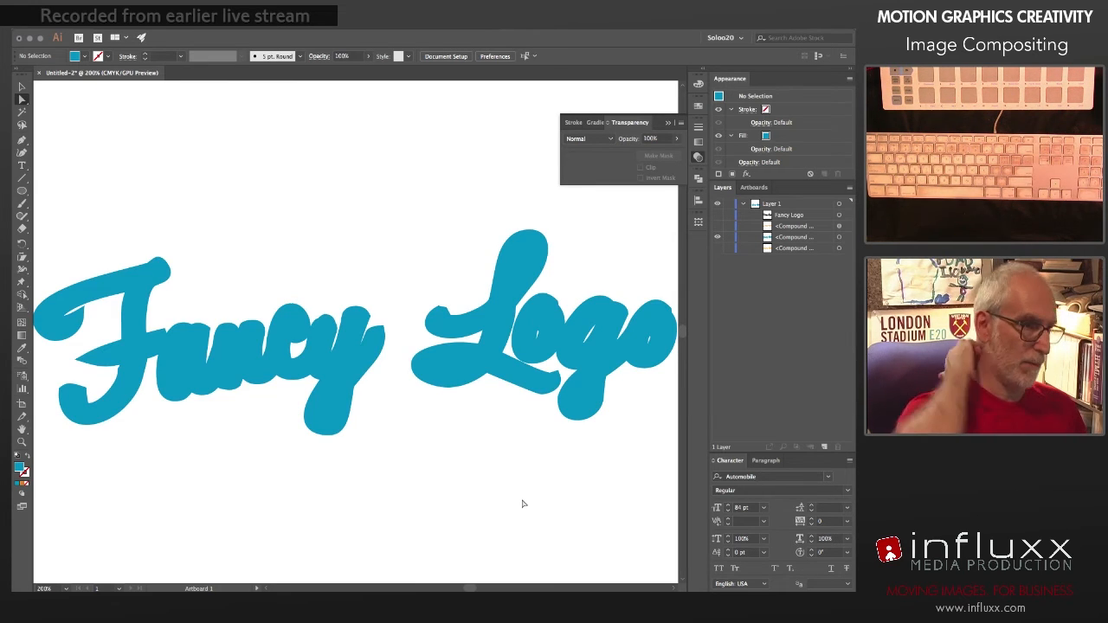
Step: Show the orange lettering again, place it above the solid blue shape in the stacking order and toggle its visibility to compare
left_click(717, 249)
left_click(778, 248)
left_click_drag(778, 251, 778, 253)
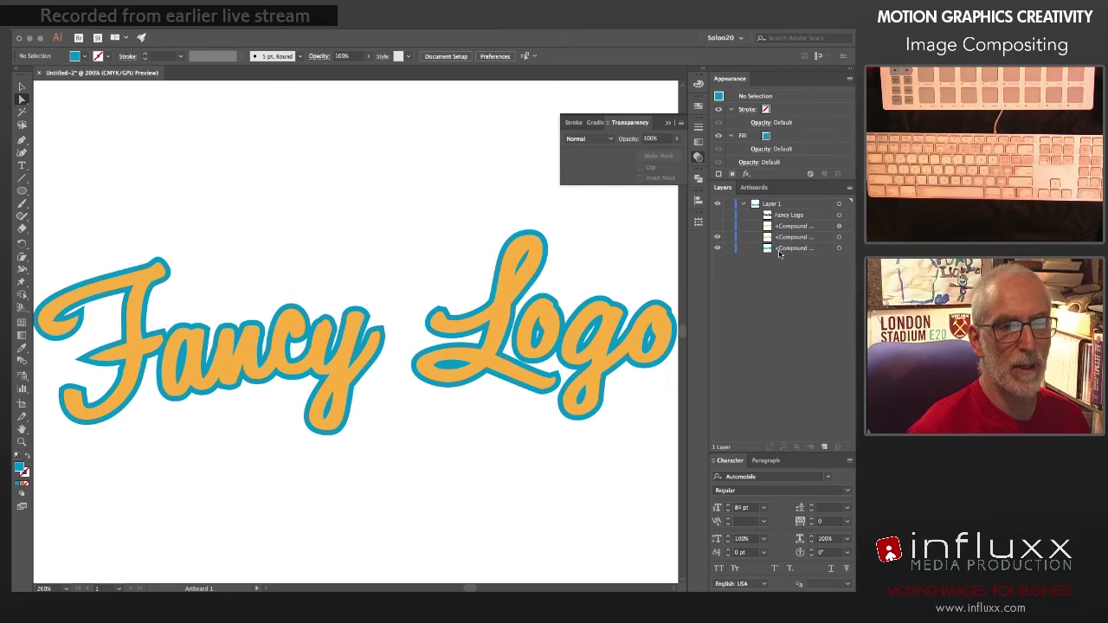
left_click(716, 237)
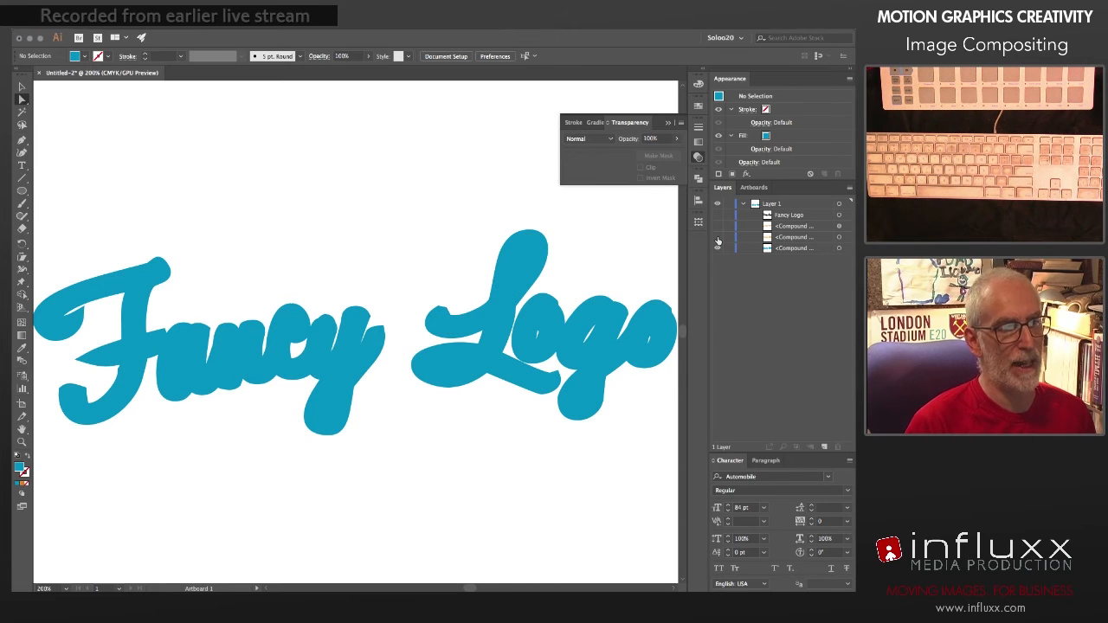
left_click(717, 237)
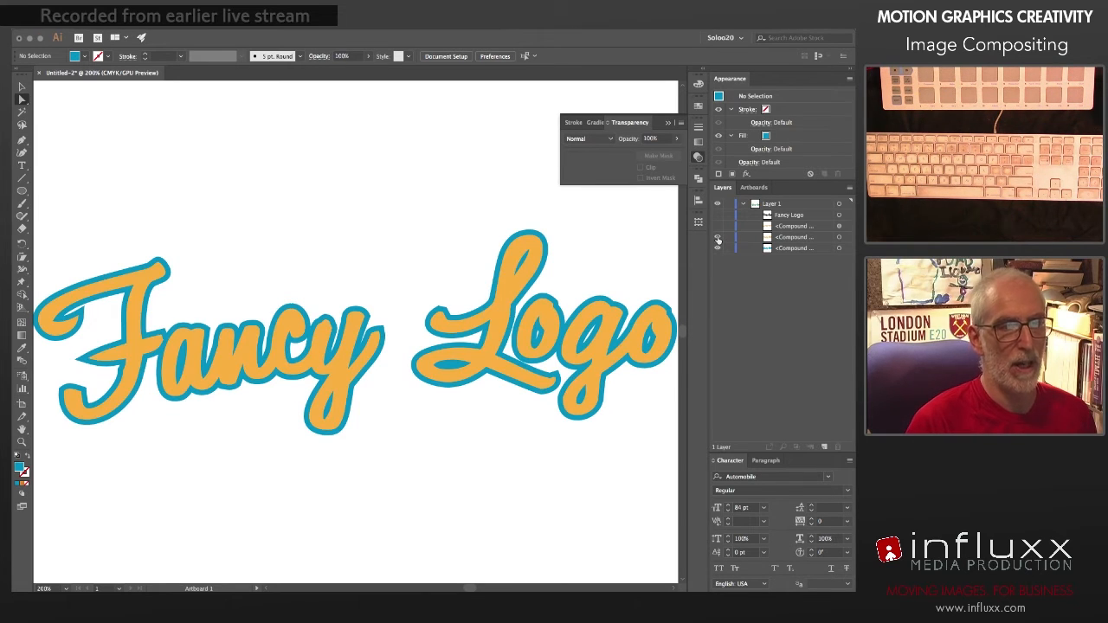
left_click(717, 237)
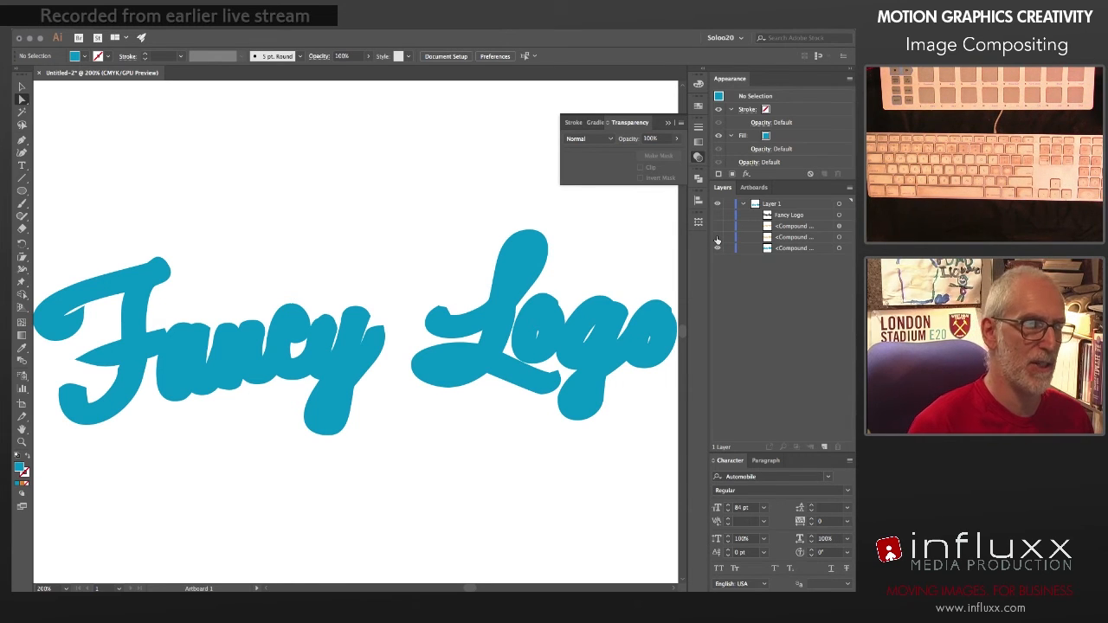
left_click(716, 237)
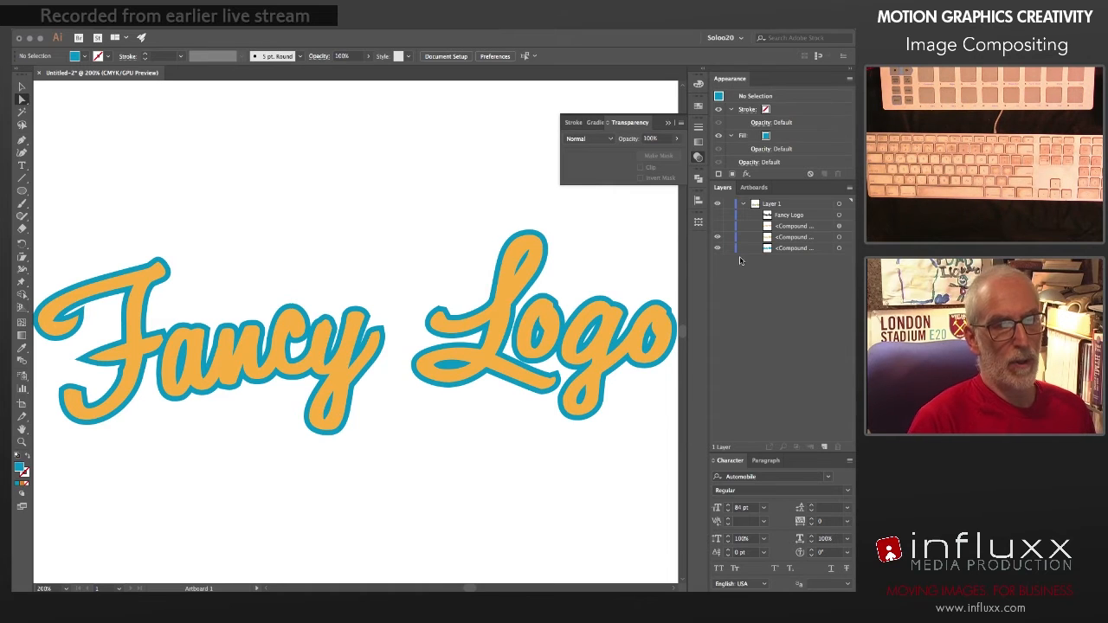
Step: Fill the solid blue backing shape with the radial orange gradient and display its on-canvas gradient controls
left_click(839, 249)
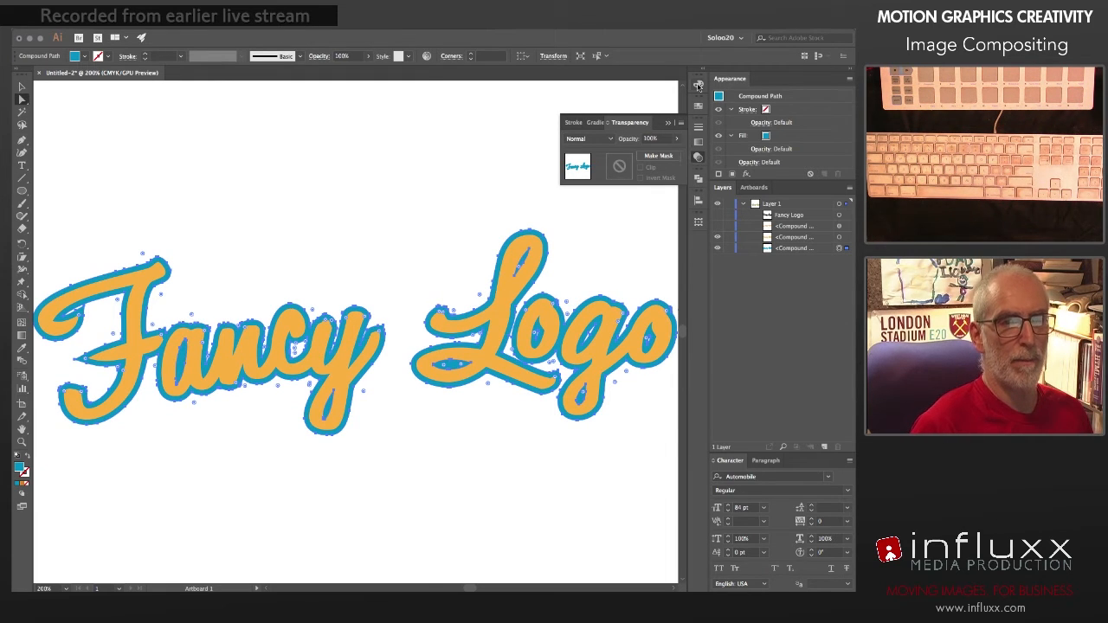
left_click(698, 84)
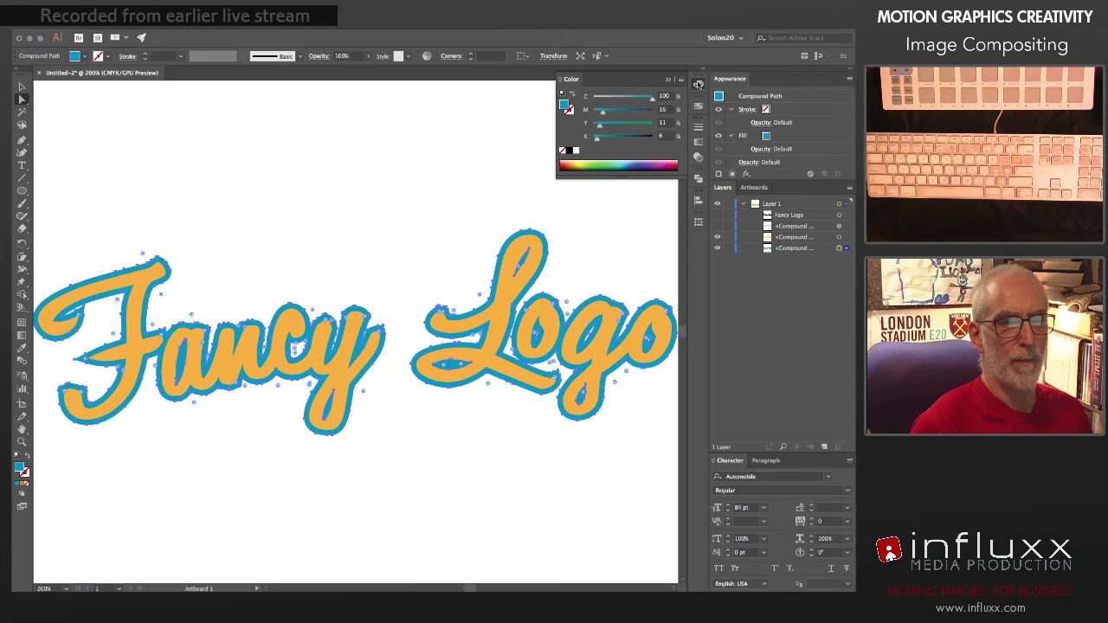
left_click(699, 143)
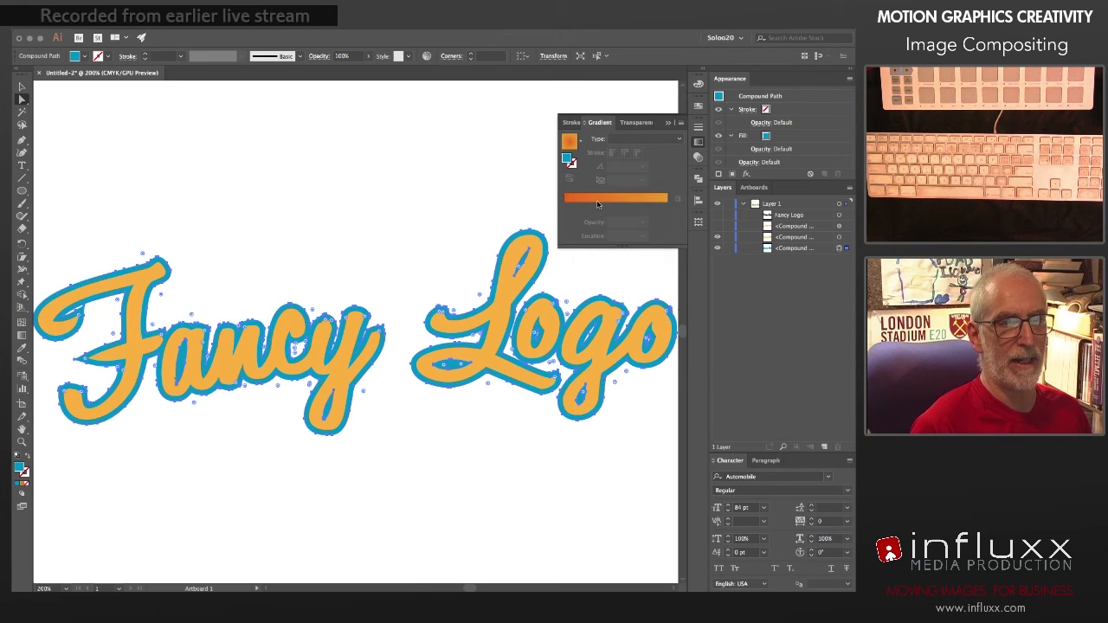
left_click(634, 141)
left_click(627, 162)
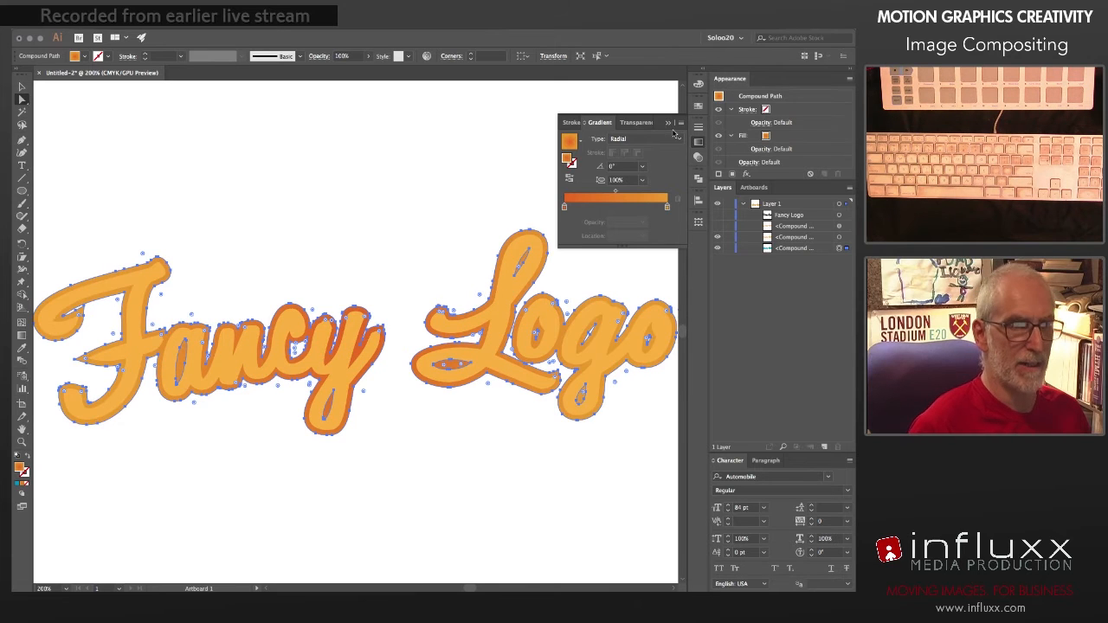
left_click(699, 143)
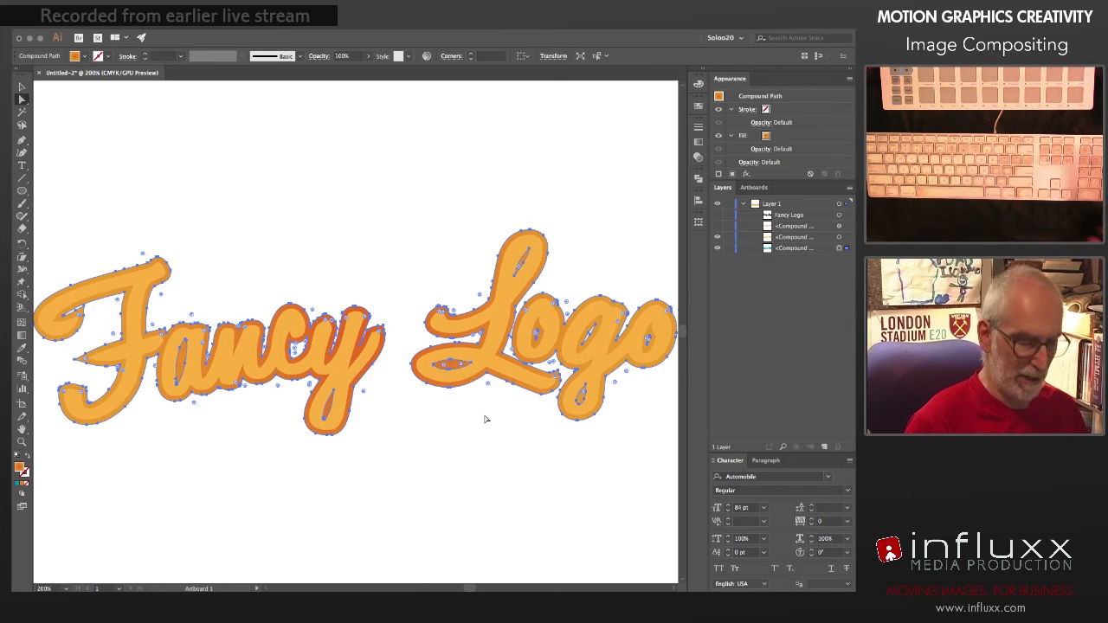
key("g")
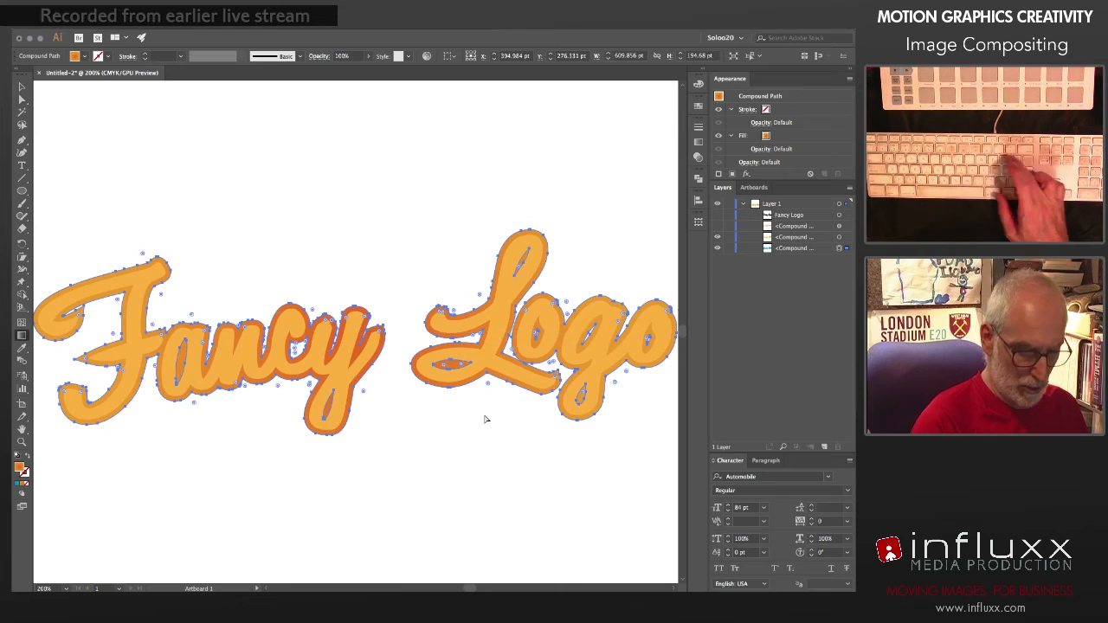
key("super+minus")
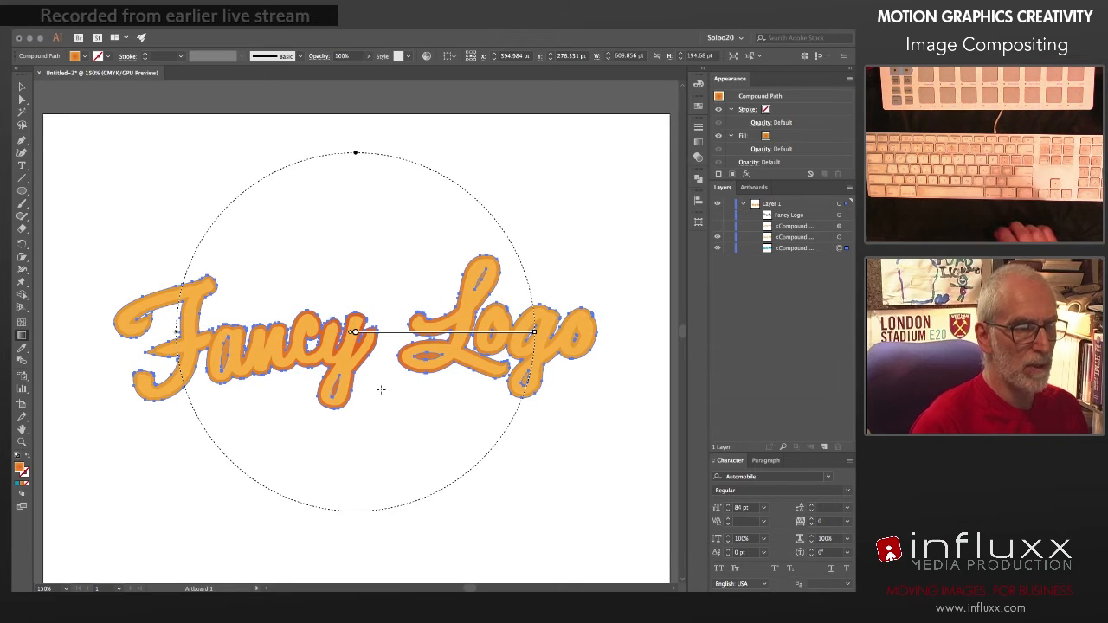
Step: Redraw the backing shape's radial gradient smaller, move its centre below the gap between the two words and flatten it into an ellipse
left_click(438, 443)
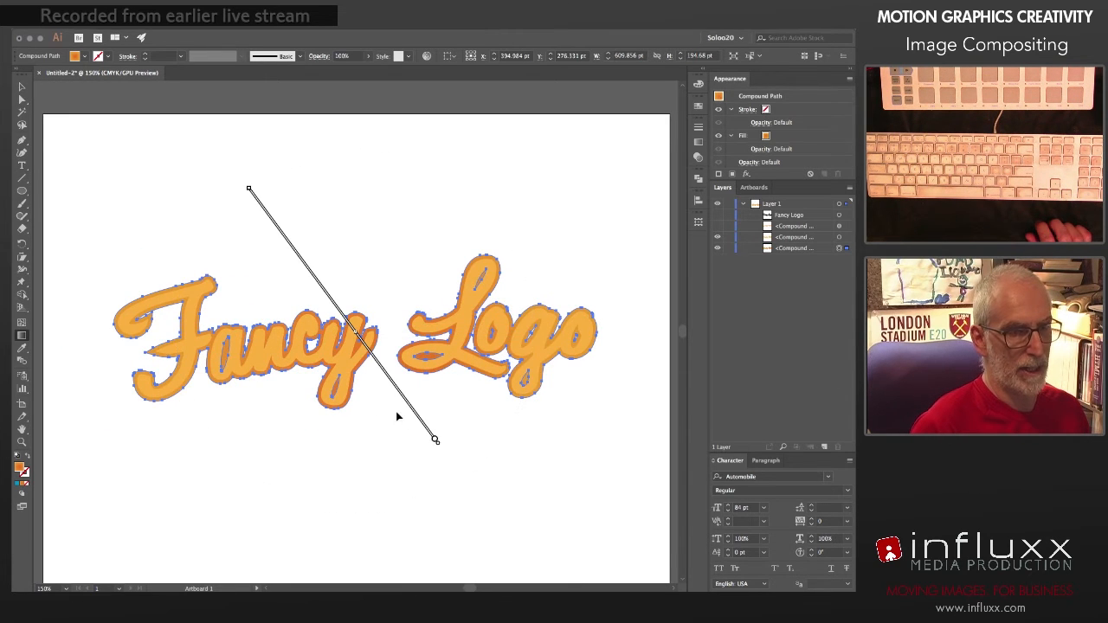
left_click_drag(251, 191, 305, 267)
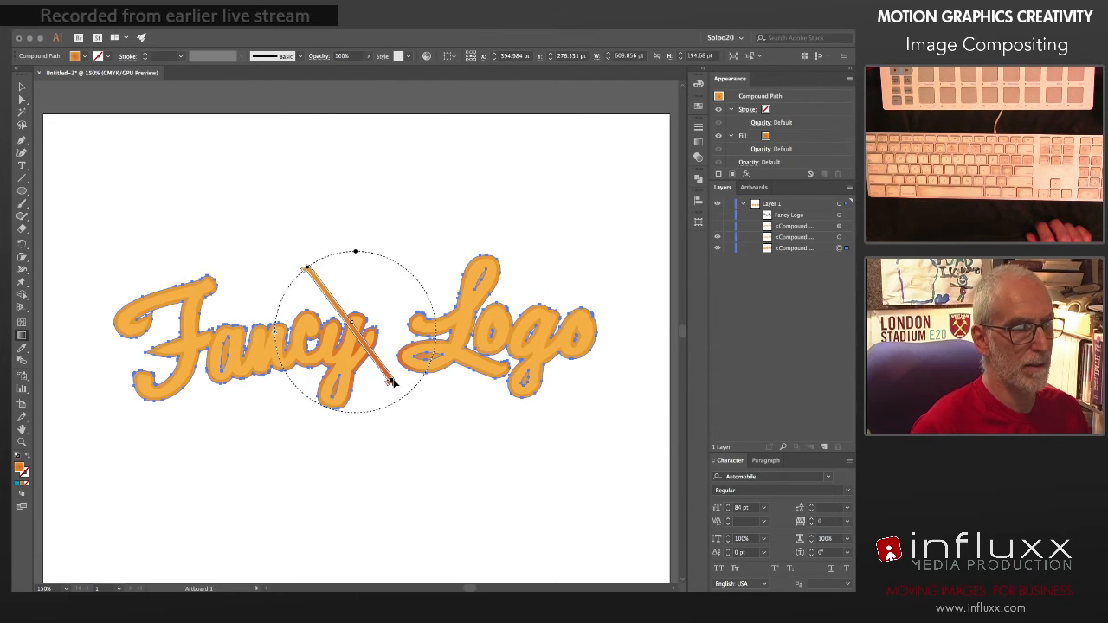
left_click_drag(392, 382, 461, 452)
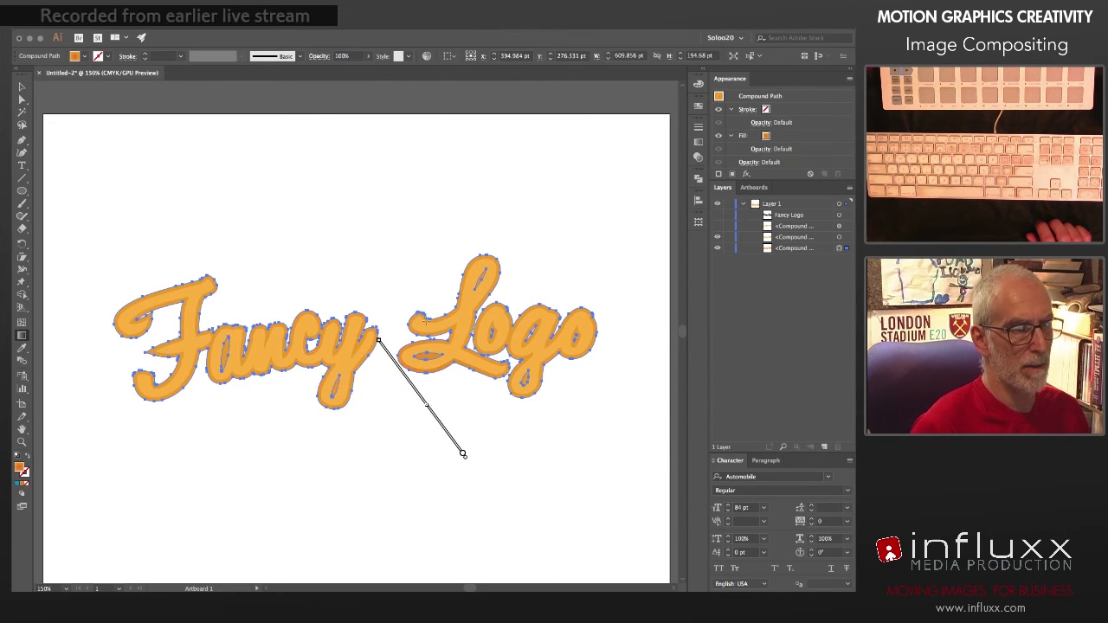
left_click_drag(427, 322, 427, 370)
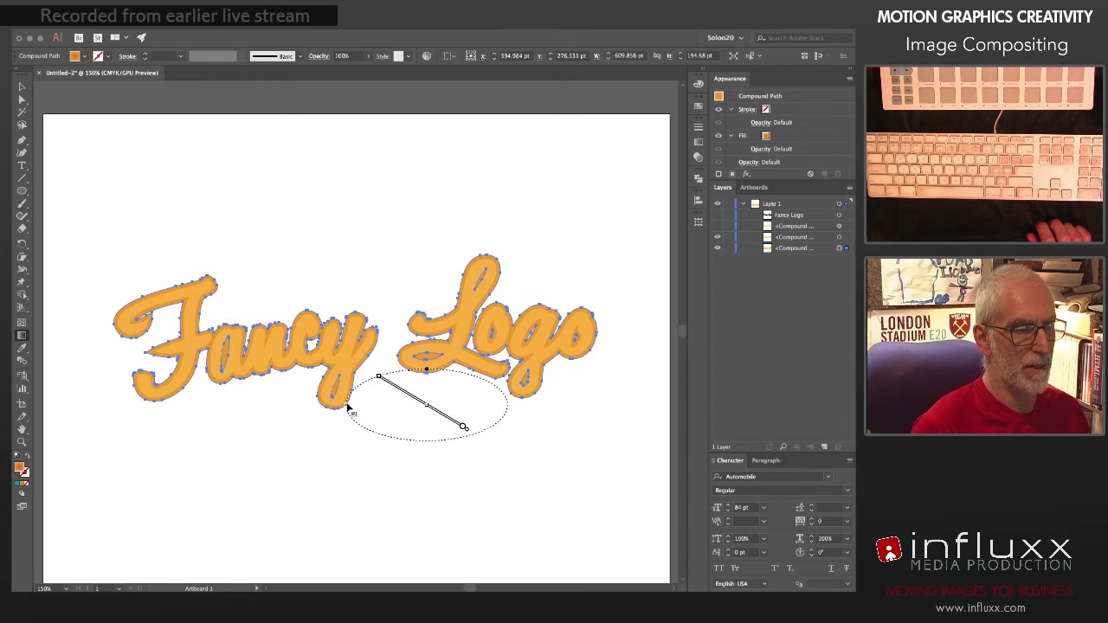
Step: Enlarge the elliptical gradient to span the lettering, flatten it to about 38.6% aspect ratio, shift its centre lower and deselect the shape
left_click_drag(346, 405, 187, 391)
left_click_drag(122, 388, 101, 389)
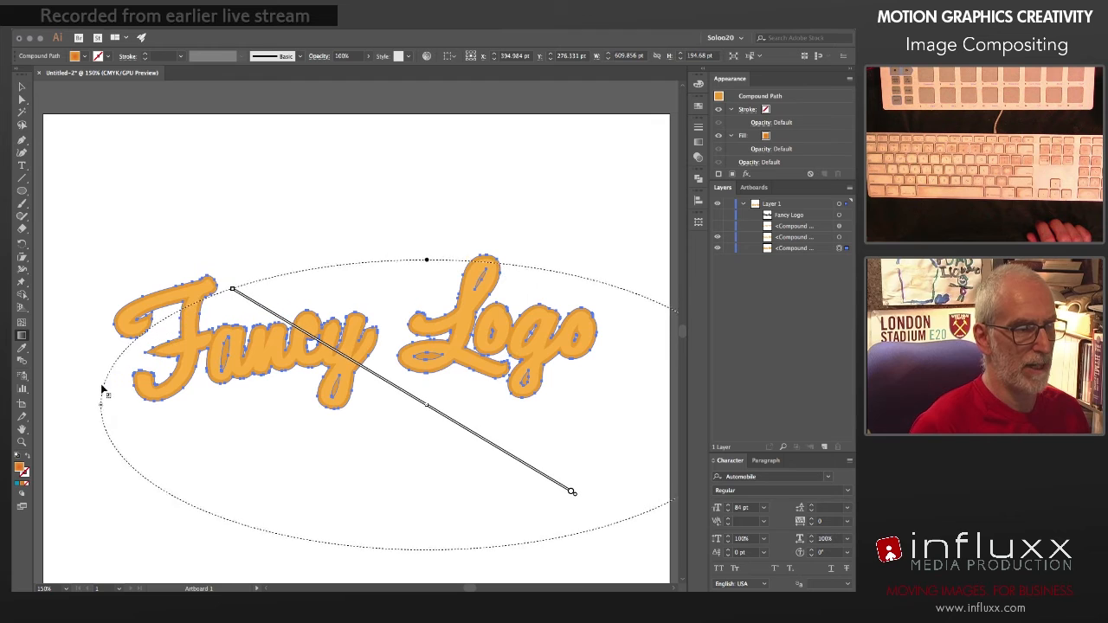
left_click_drag(427, 262, 428, 280)
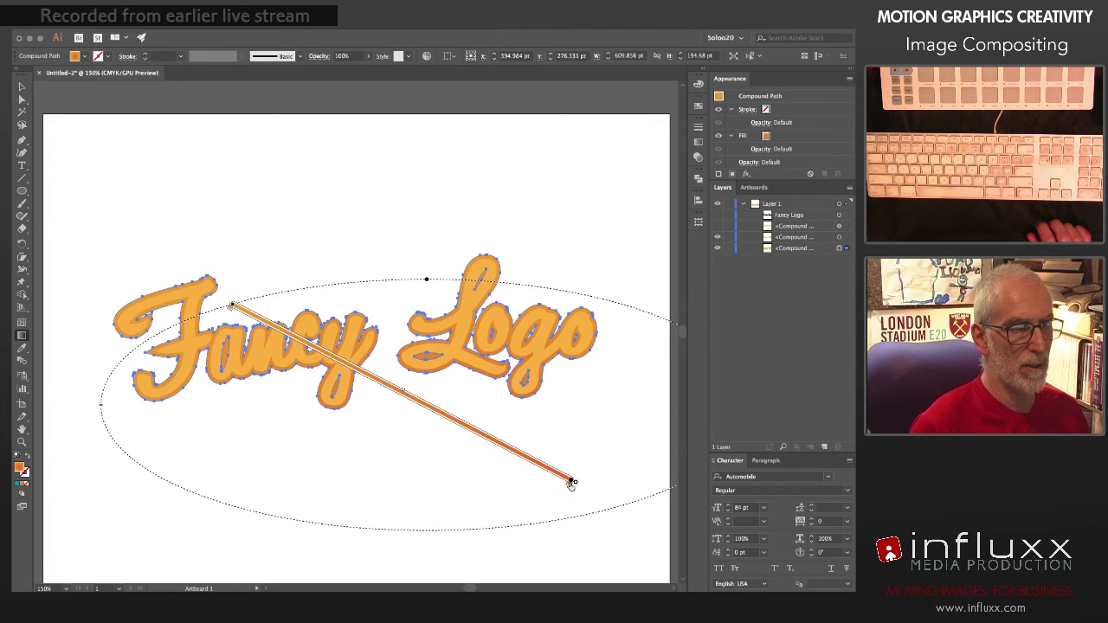
mouse_move(572, 482)
left_mouse_down()
mouse_move(588, 508)
mouse_move(542, 524)
left_mouse_up()
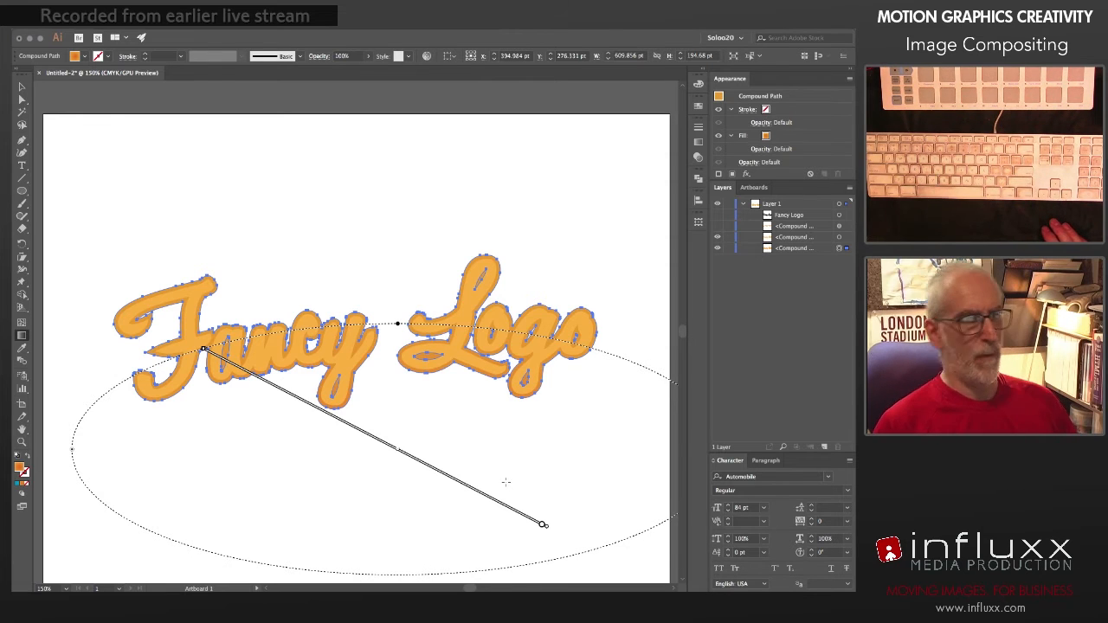
key("v")
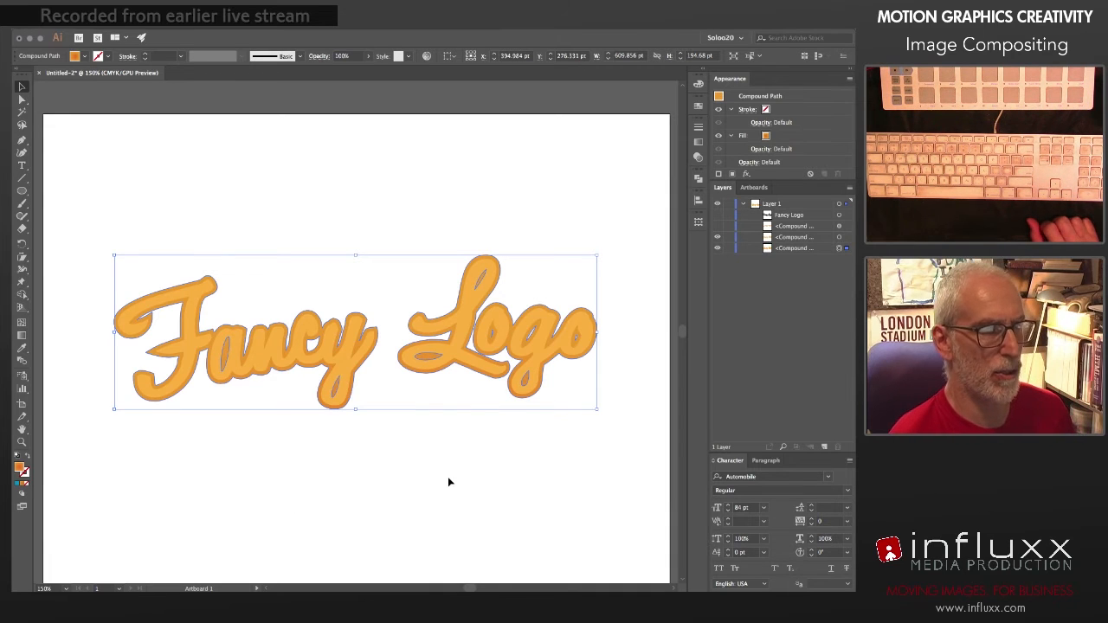
left_click(399, 191)
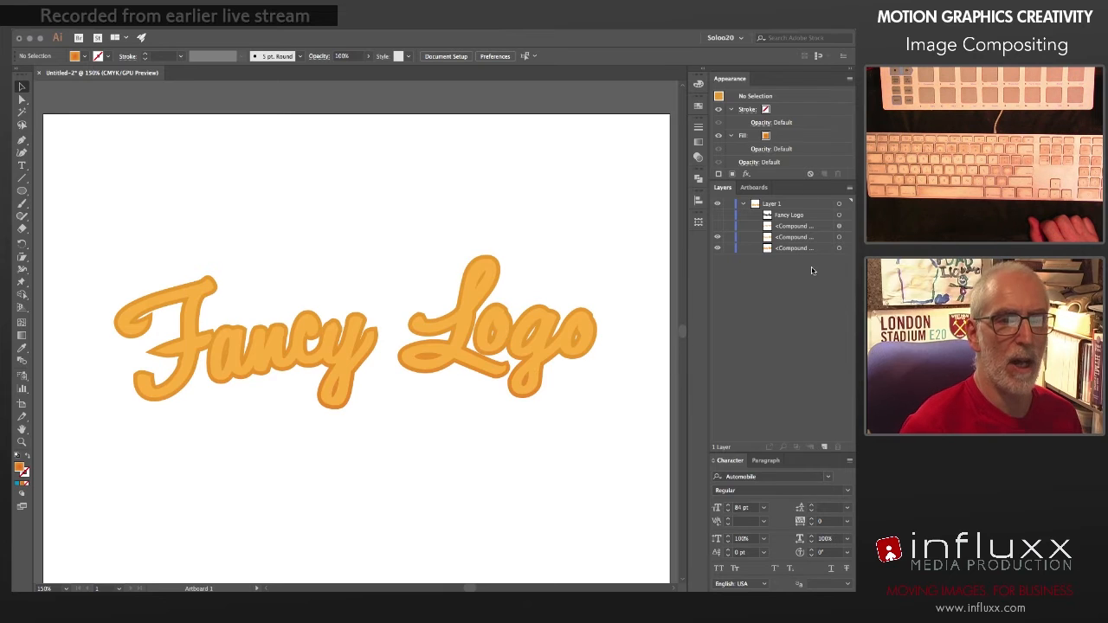
Step: Recolour the outer gradient stop of the backing shape to bright blue, C 100, M 23, Y 0, K 0
left_click(839, 250)
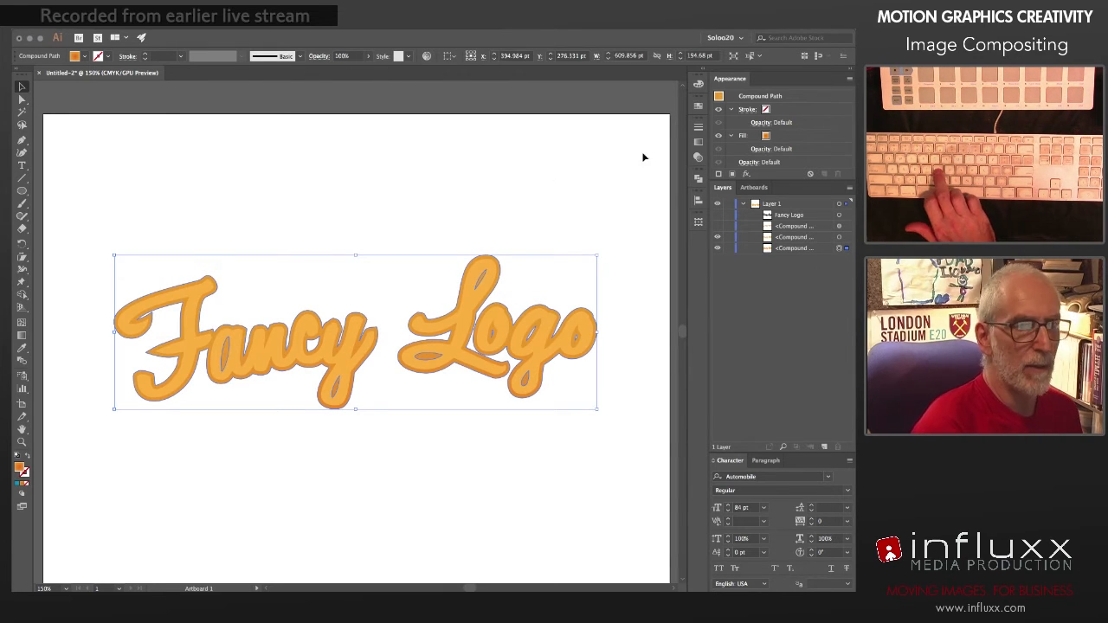
left_click(697, 143)
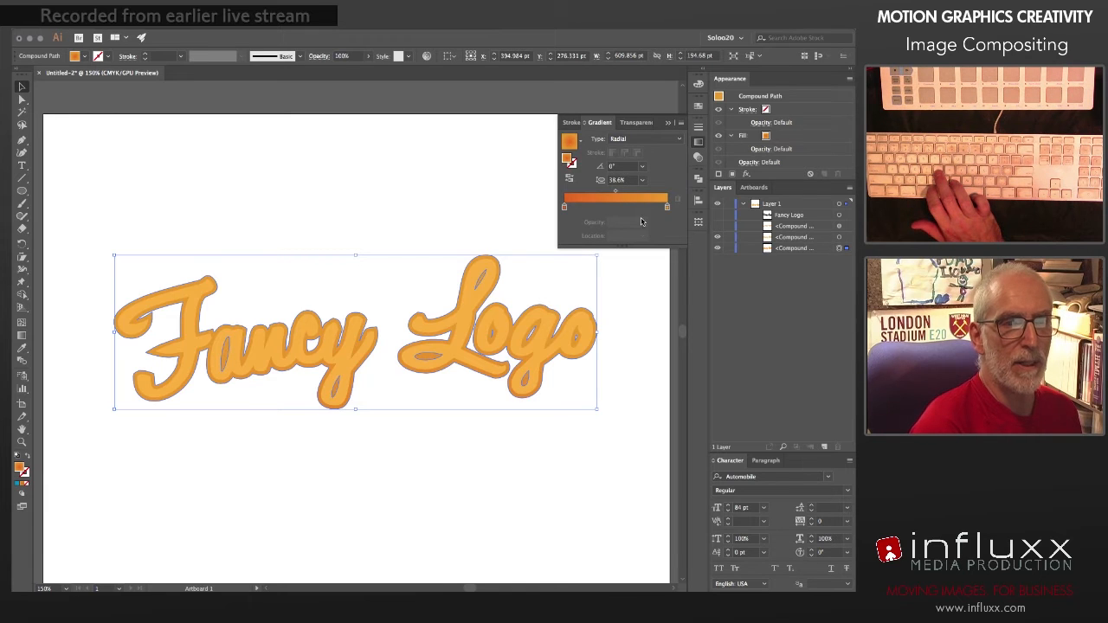
double_click(667, 208)
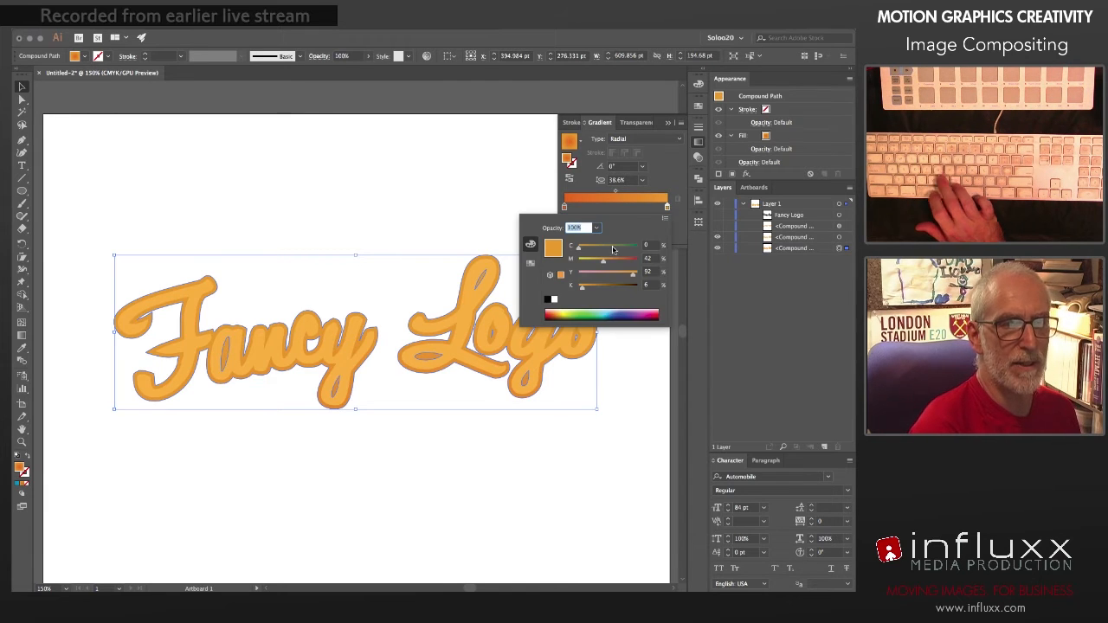
left_click(531, 262)
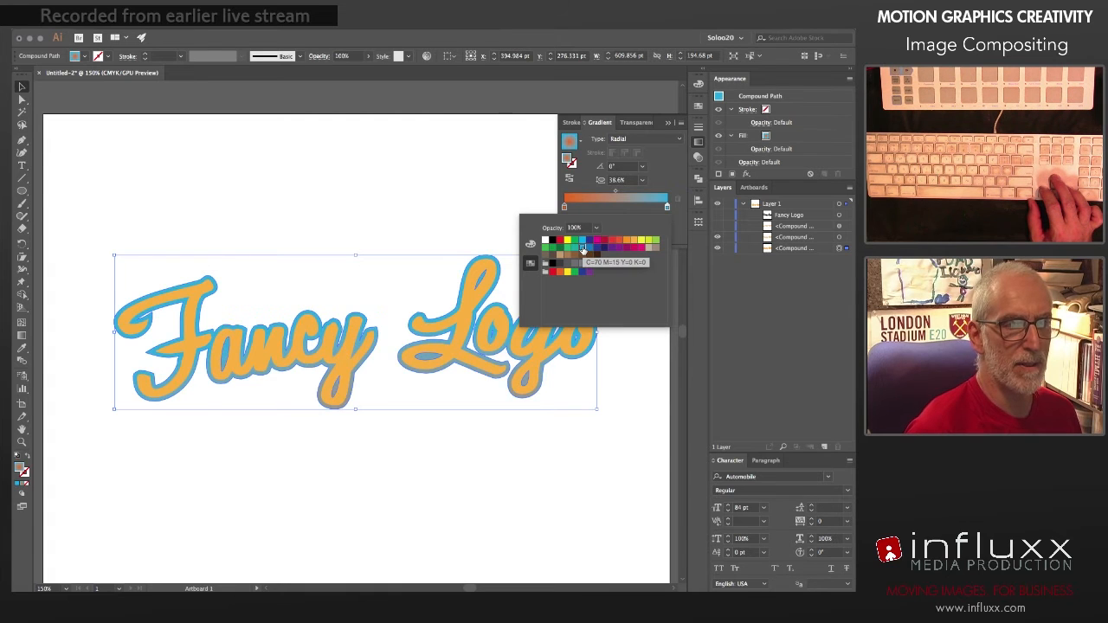
left_click(588, 250)
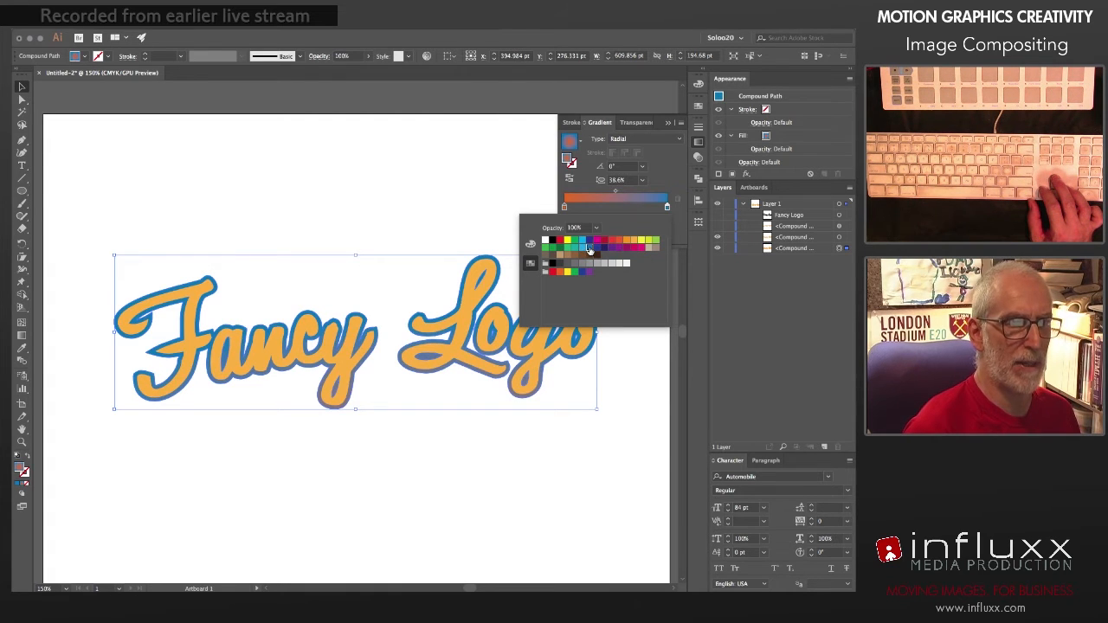
left_click(669, 177)
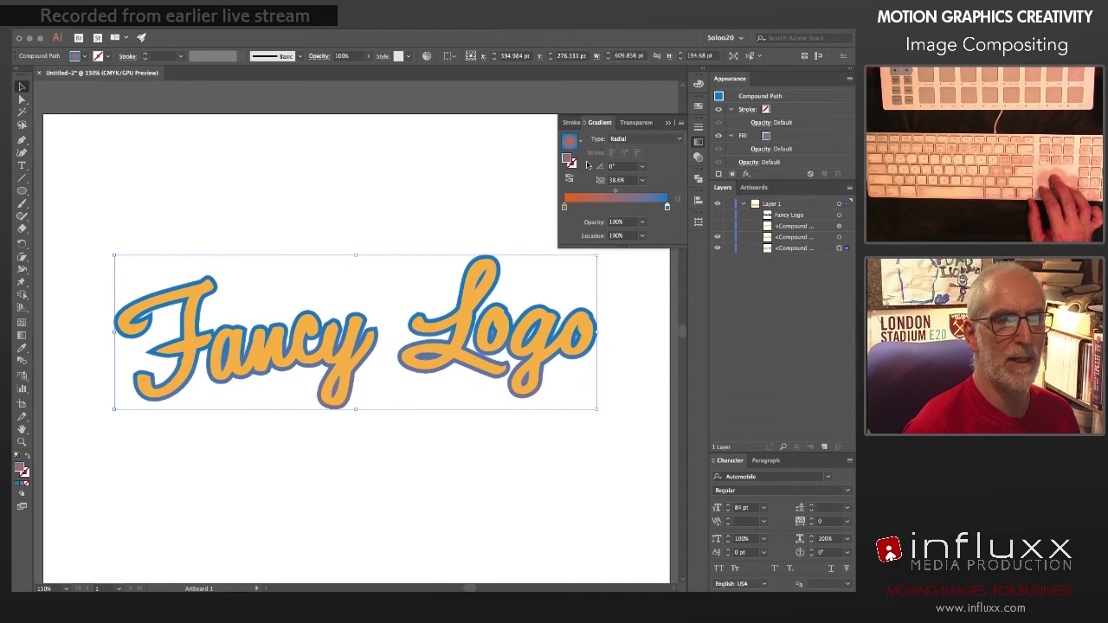
double_click(667, 206)
left_click(530, 245)
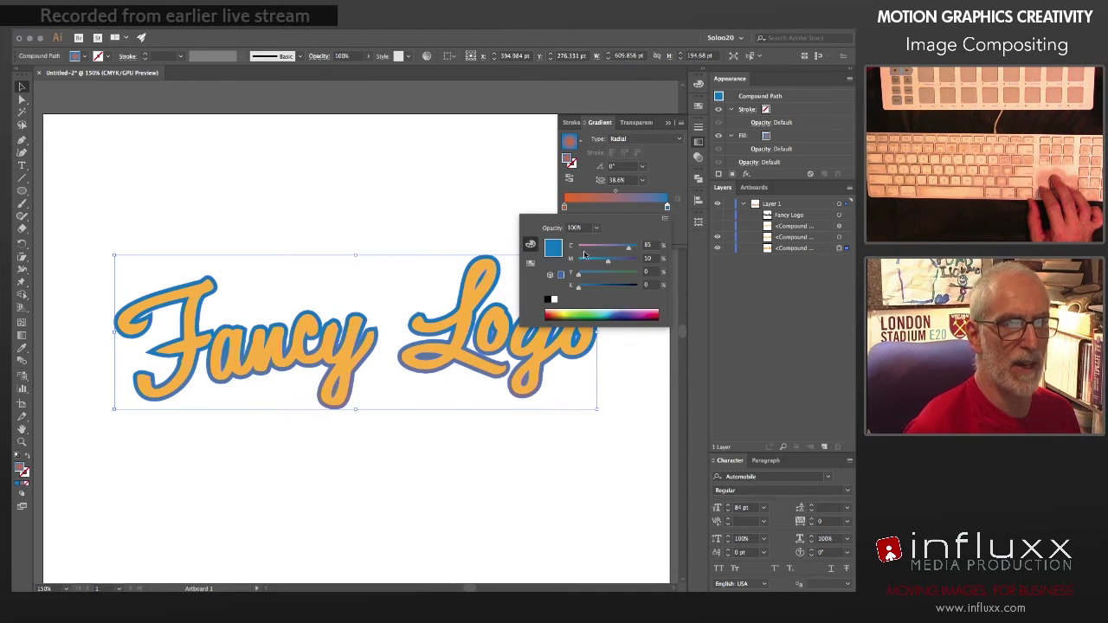
left_click_drag(629, 248, 591, 275)
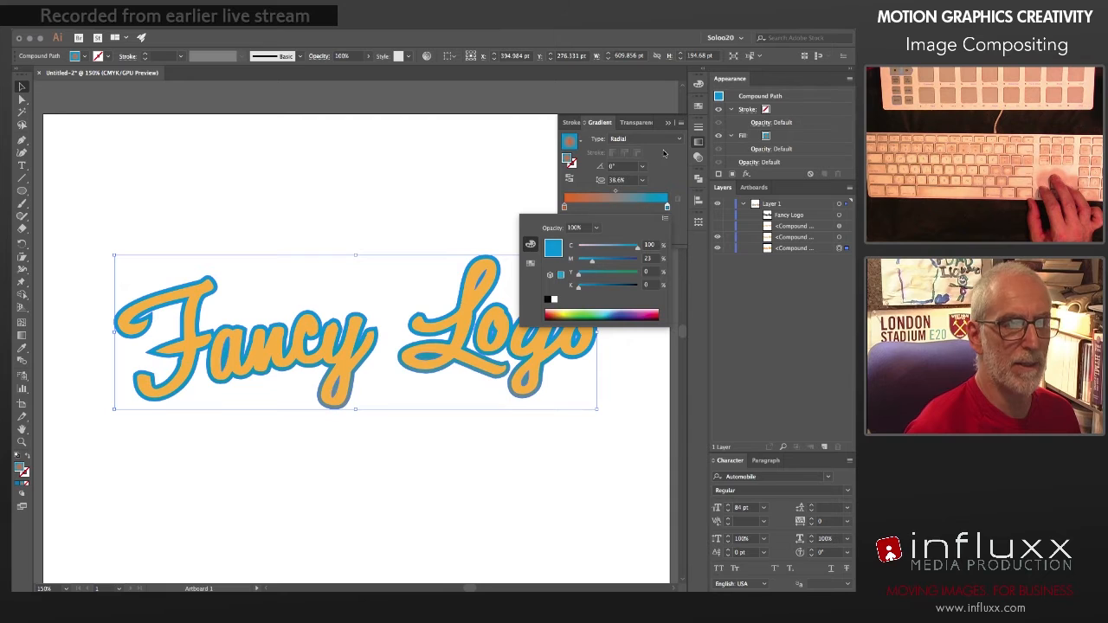
Step: Recolour the inner gradient stop of the backing shape to darker blue, C 90, M 48, Y 0, K 16
left_click(563, 207)
double_click(563, 207)
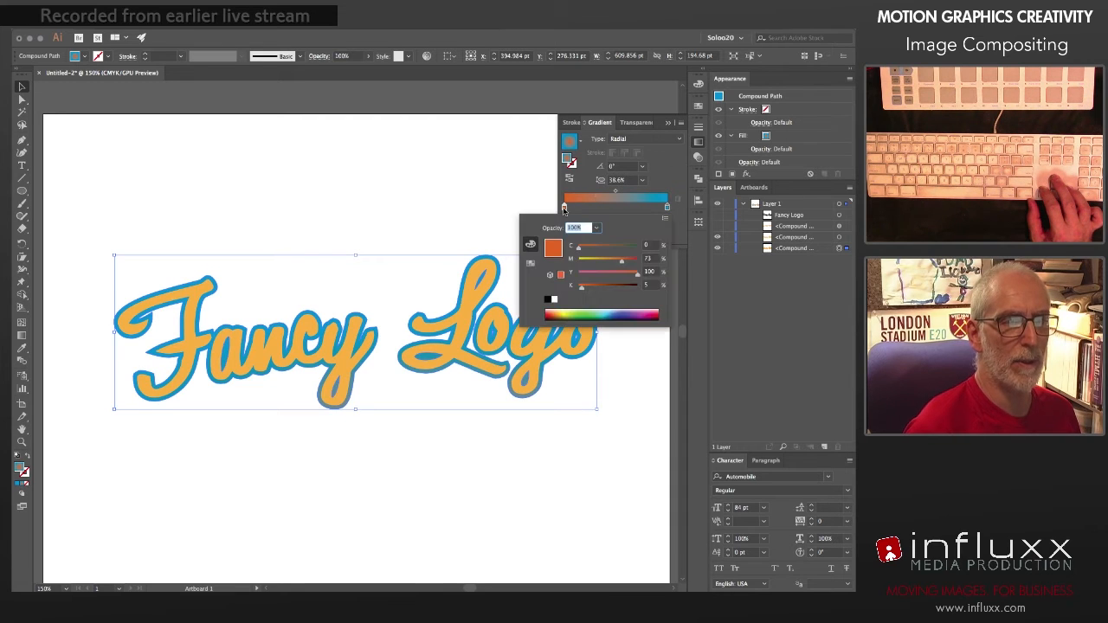
left_click(530, 263)
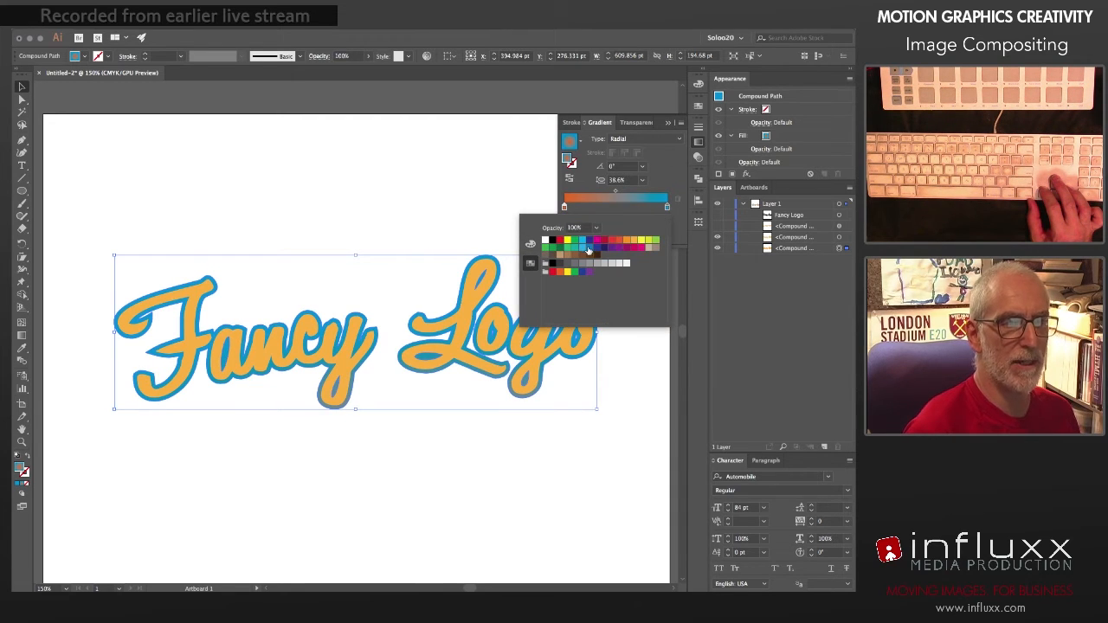
left_click(588, 250)
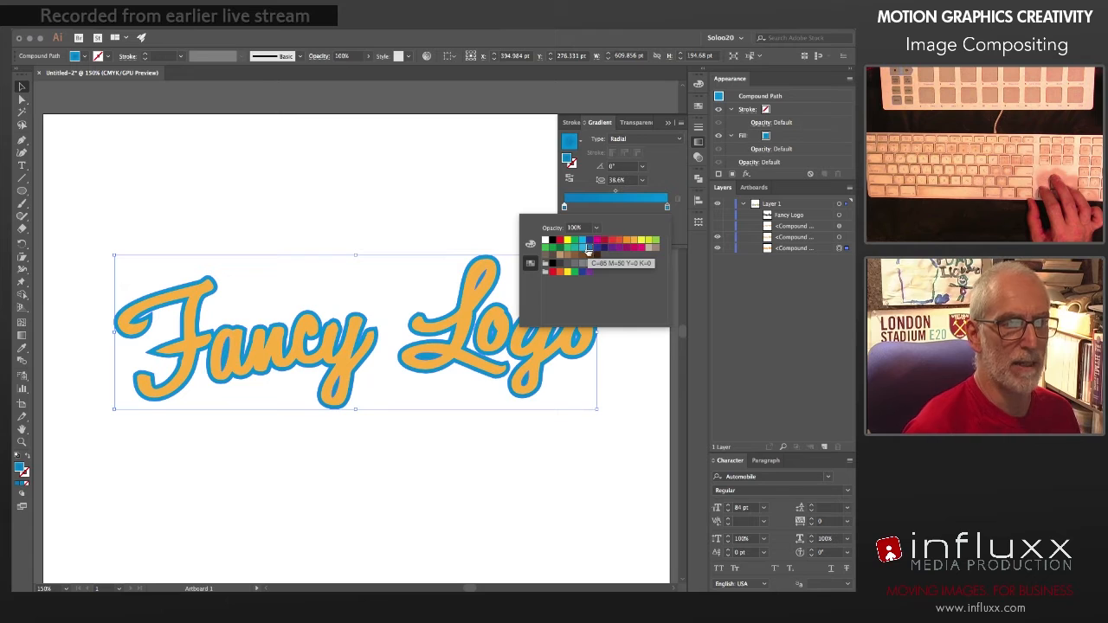
left_click(531, 245)
left_click_drag(628, 250, 606, 263)
left_click(589, 287)
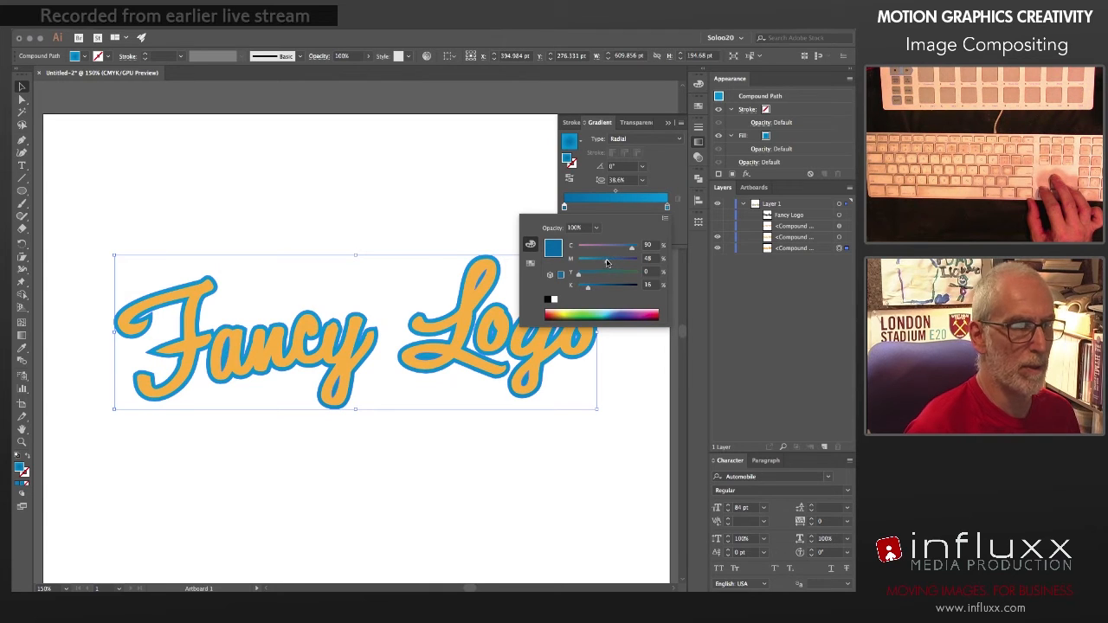
left_click(761, 297)
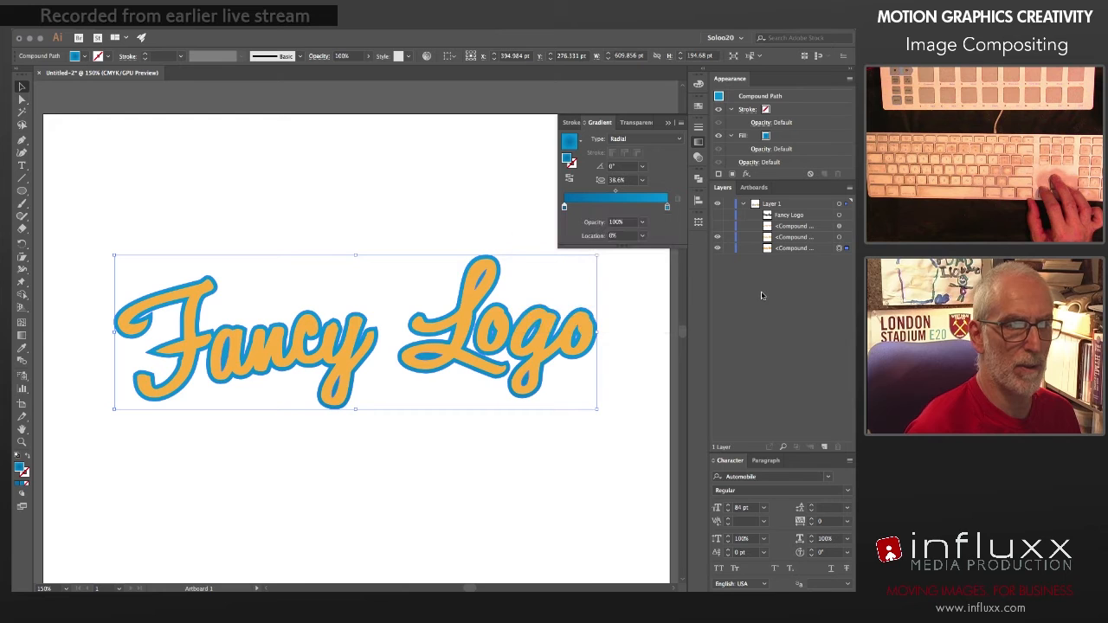
left_click(699, 139)
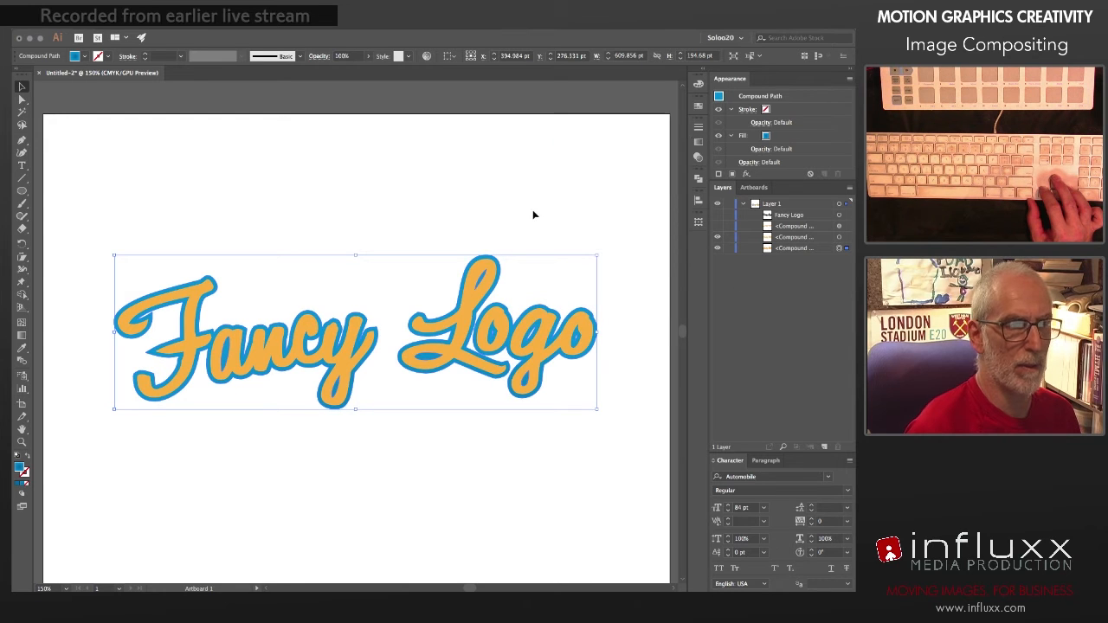
Step: Enlarge the blue radial gradient on the backing shape with the Gradient tool so its ellipse extends well beyond the lettering
key("g")
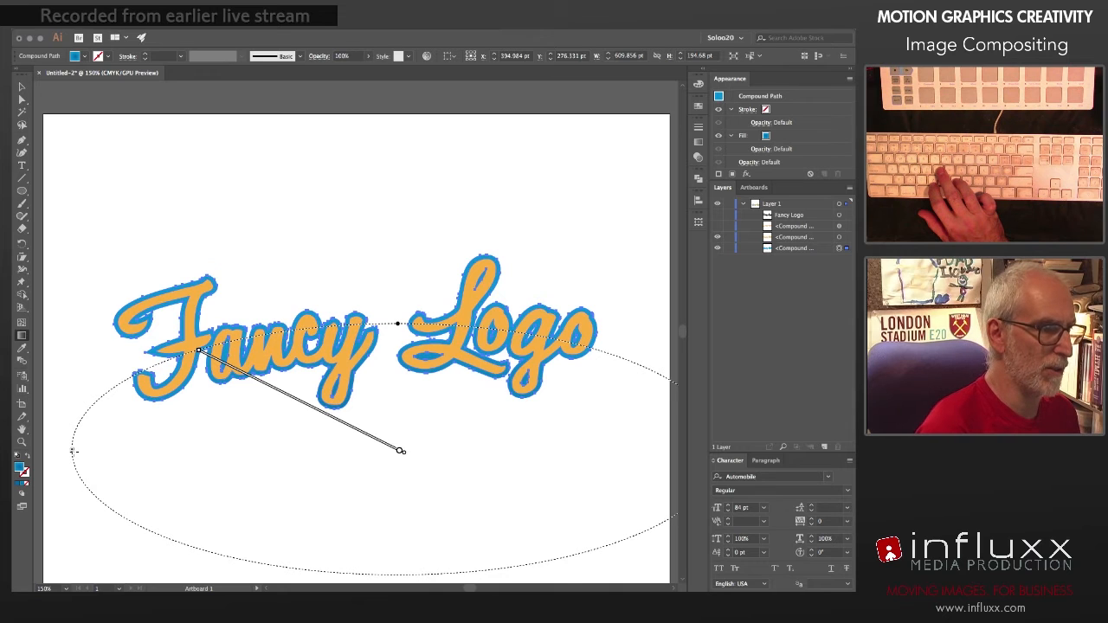
key("ctrl+1")
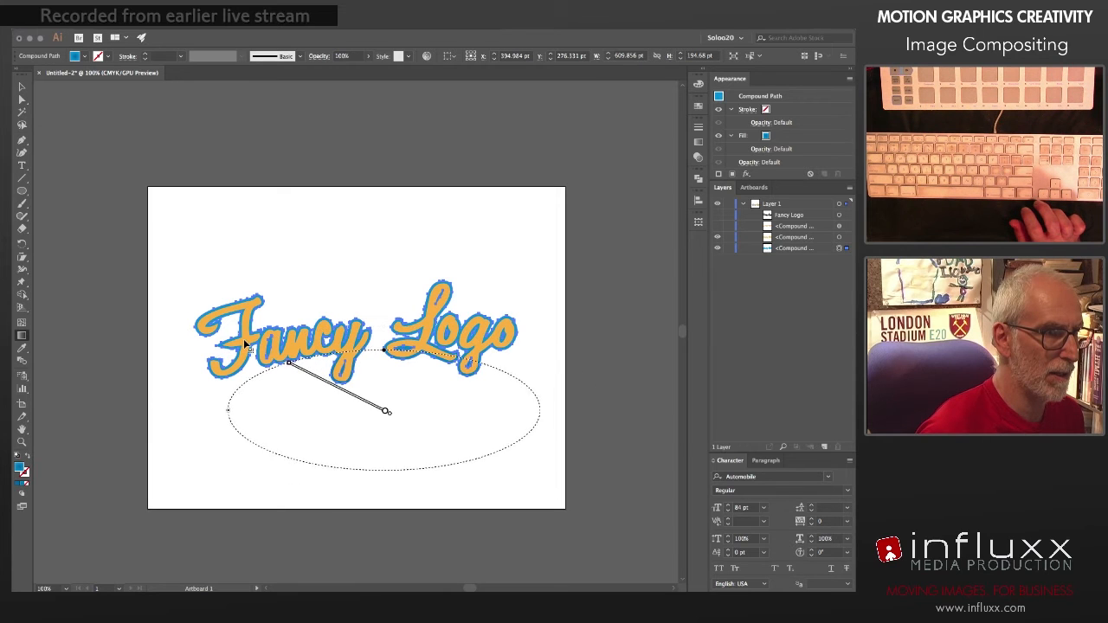
left_click_drag(251, 345, 121, 288)
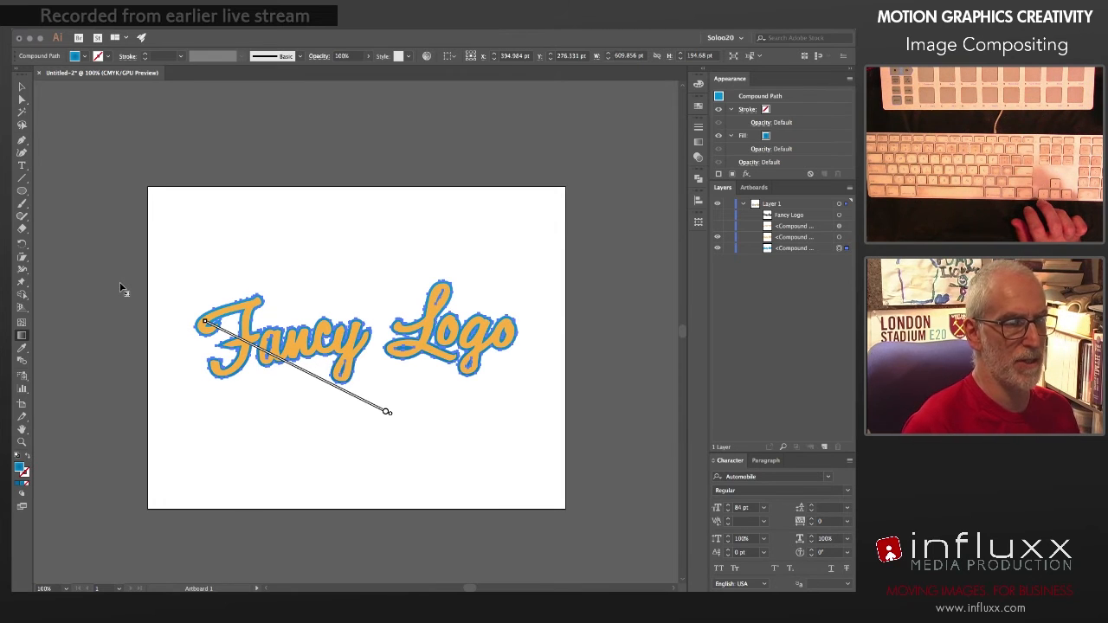
mouse_move(377, 414)
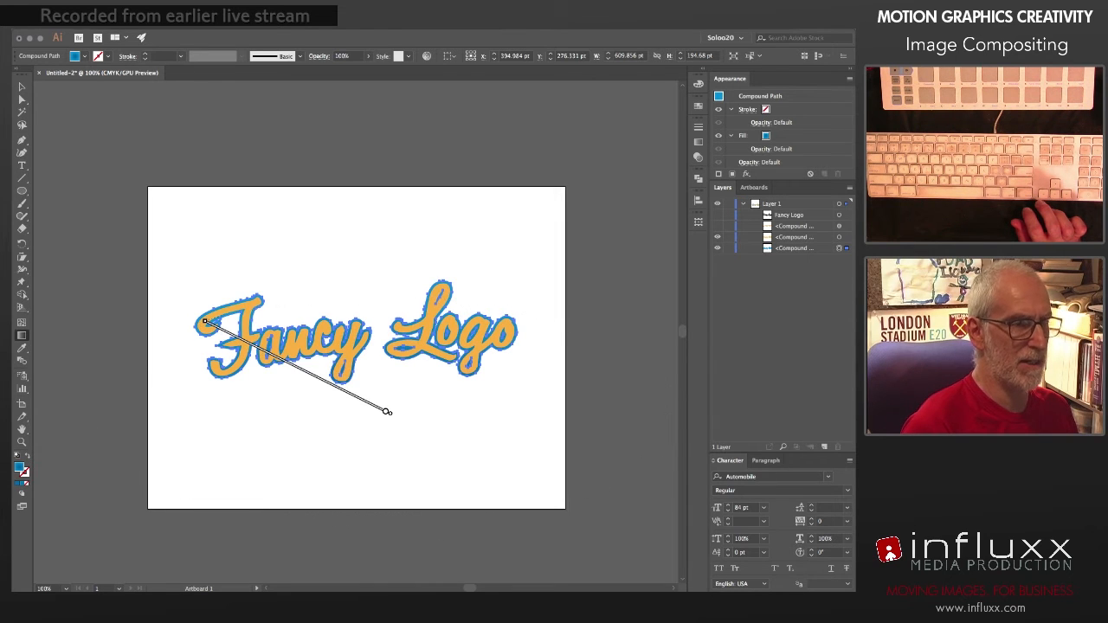
key("v")
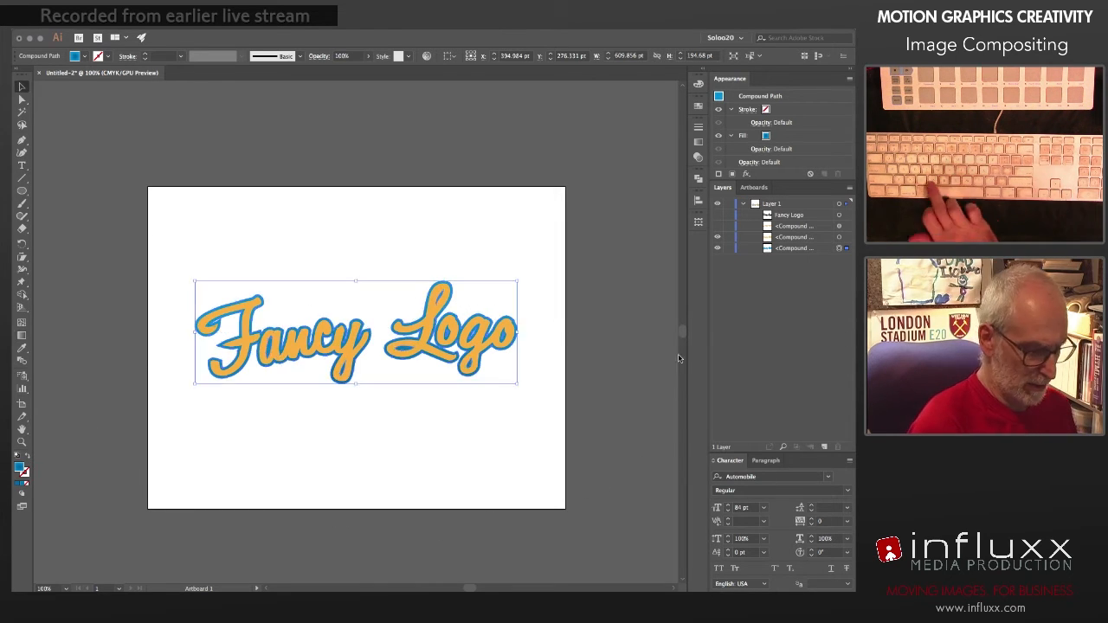
Step: Hide the orange lettering to check the blue backing gradient, restore it, and show the radial-gradient lower section of the letters
left_click(718, 238)
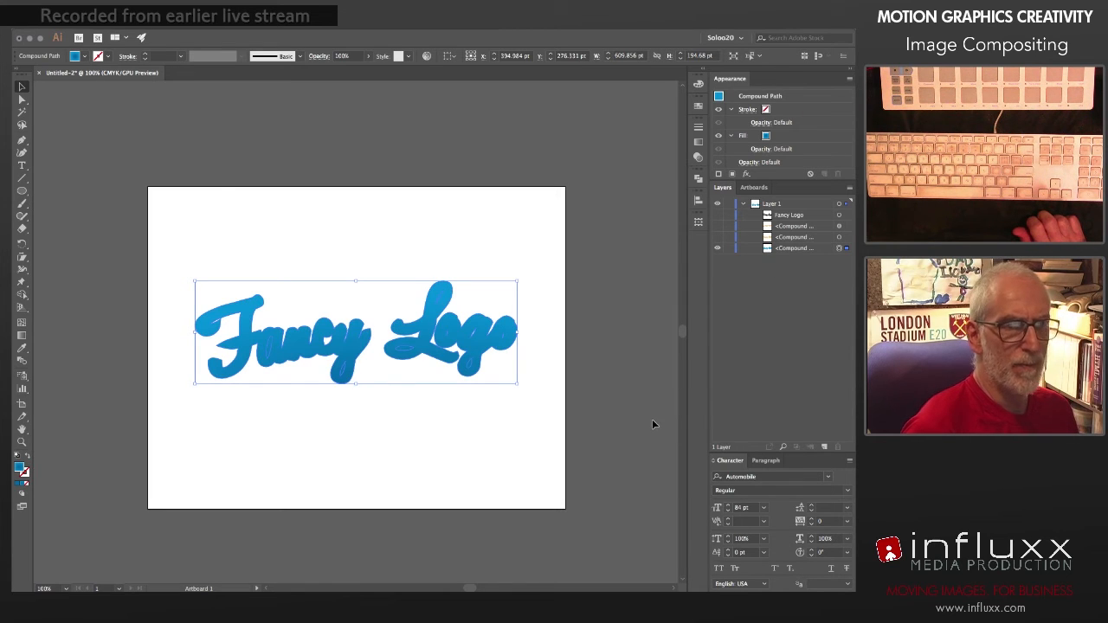
key("super+equal")
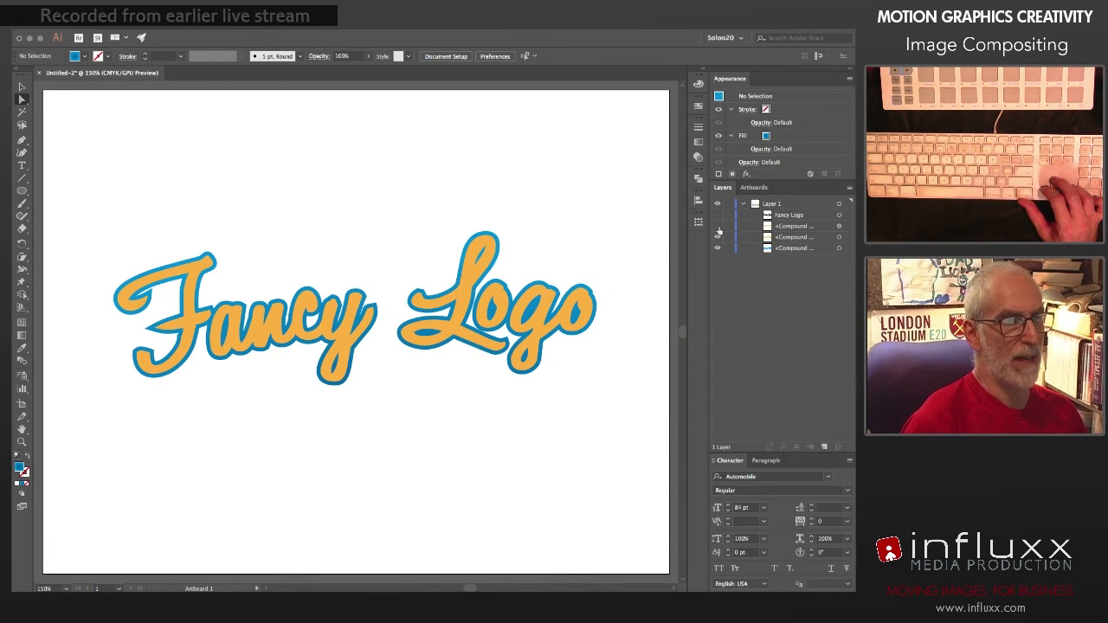
left_click(718, 227)
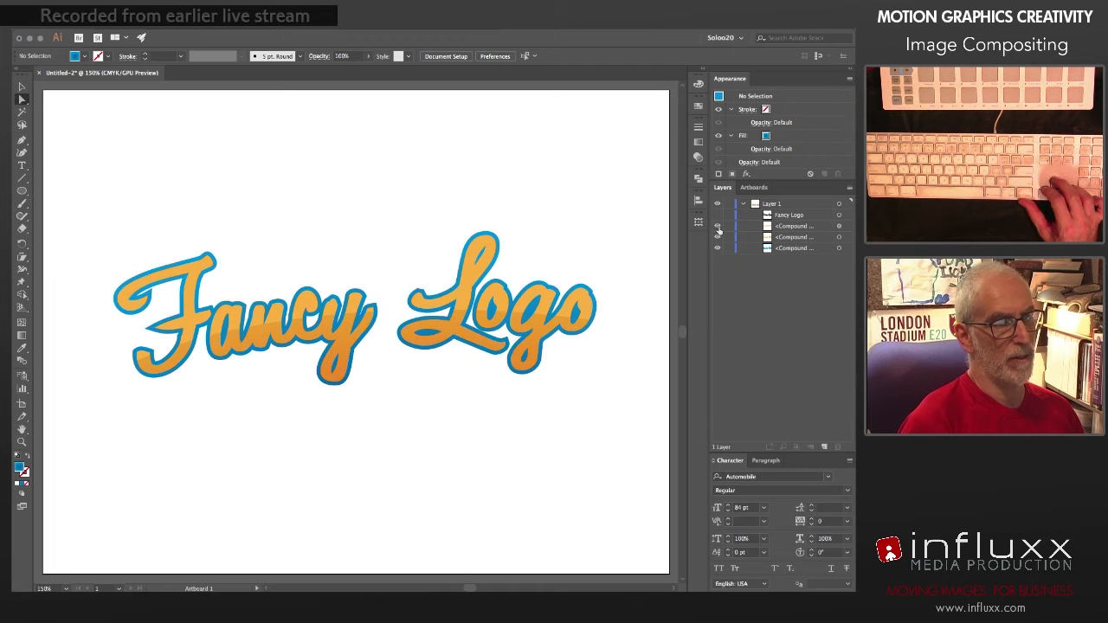
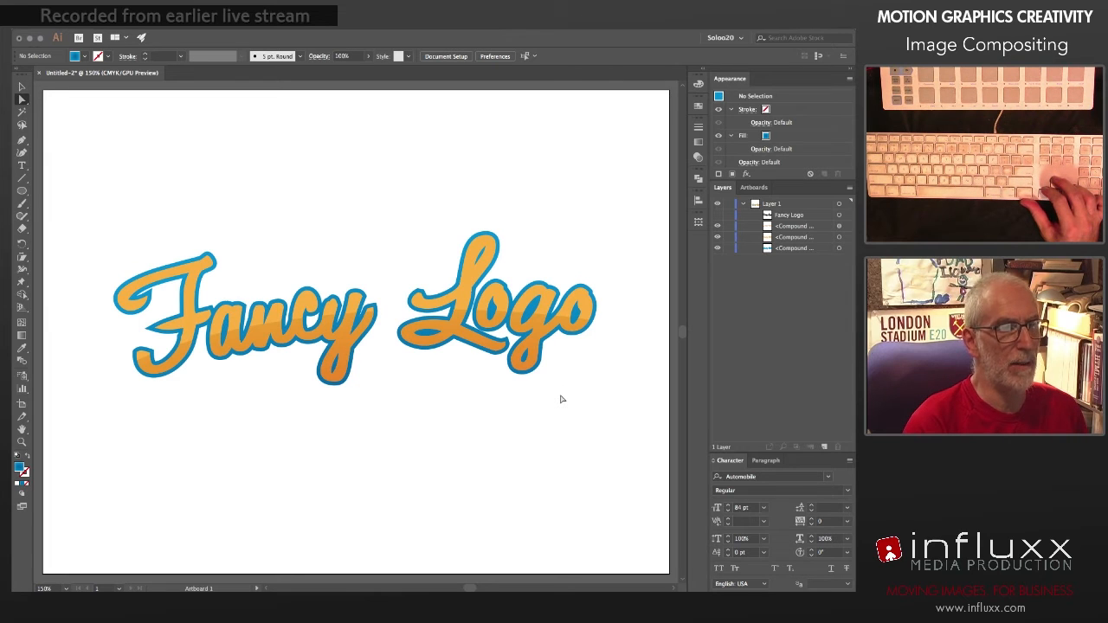
Step: Duplicate the blue gradient backing shape in place, putting the copy directly behind the original
left_click(839, 249)
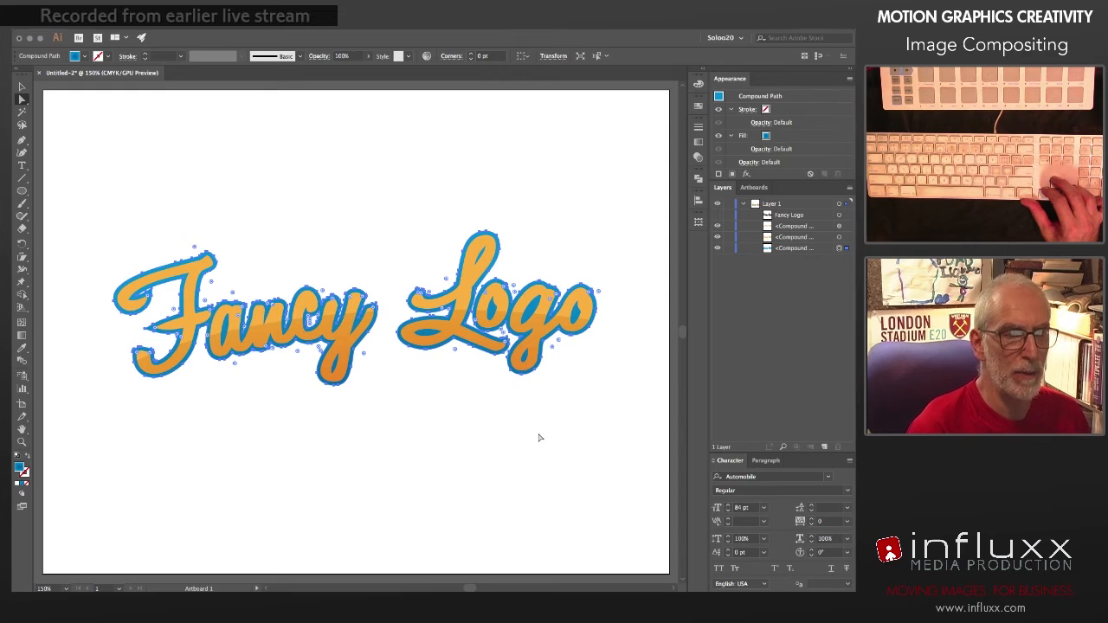
key("v")
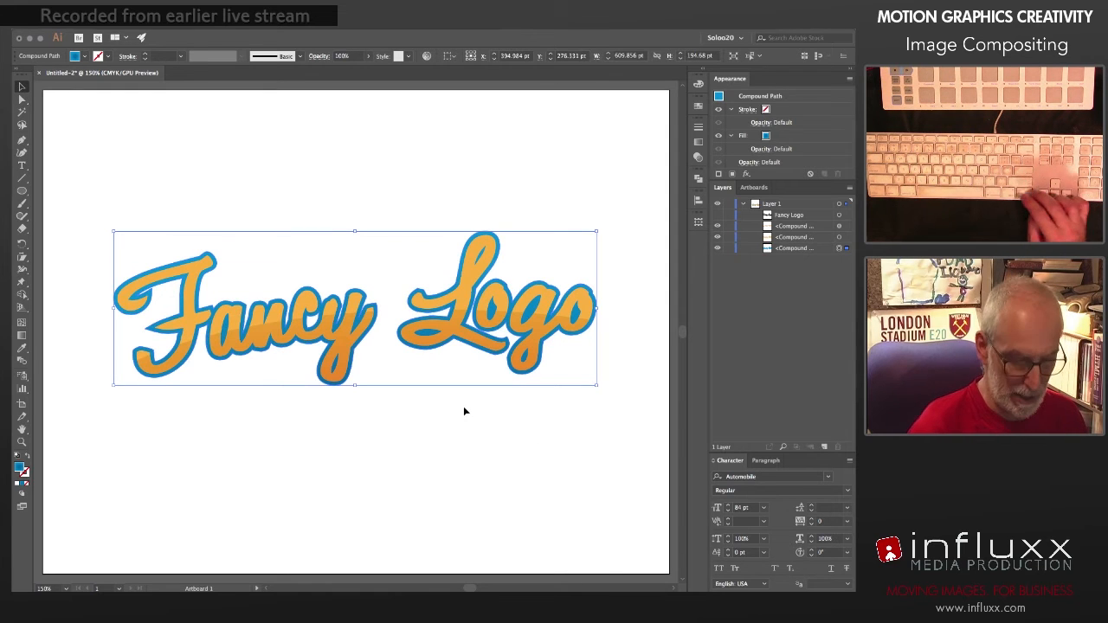
key("super+c")
key("super+b")
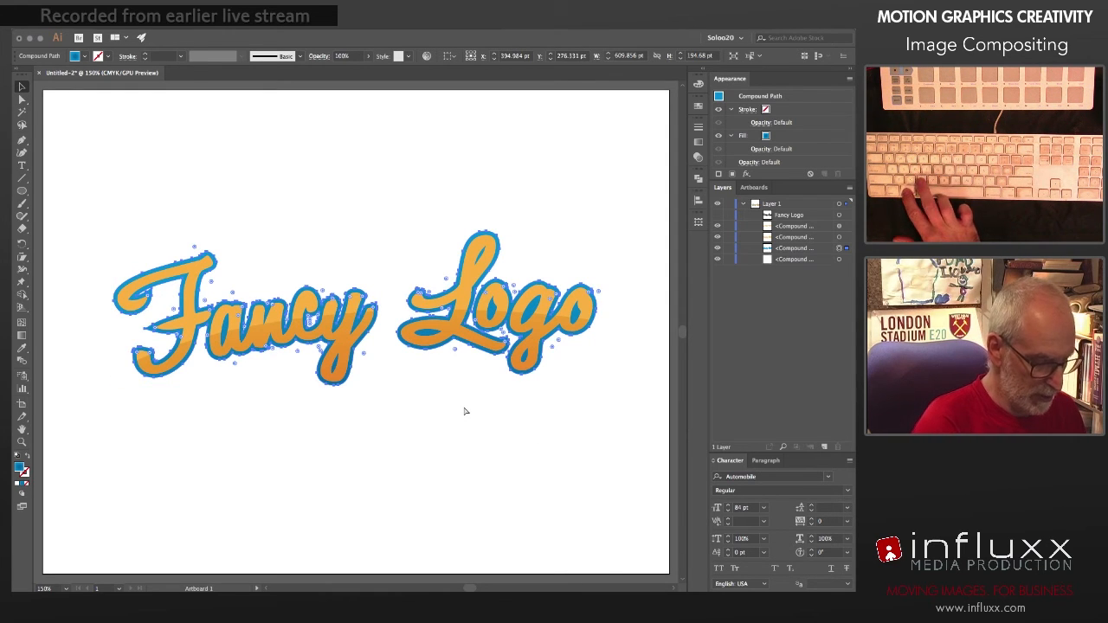
Step: Offset the rear copy of the blue backing shape 7.5 pt down and 7.5 pt to the right
left_click(842, 261)
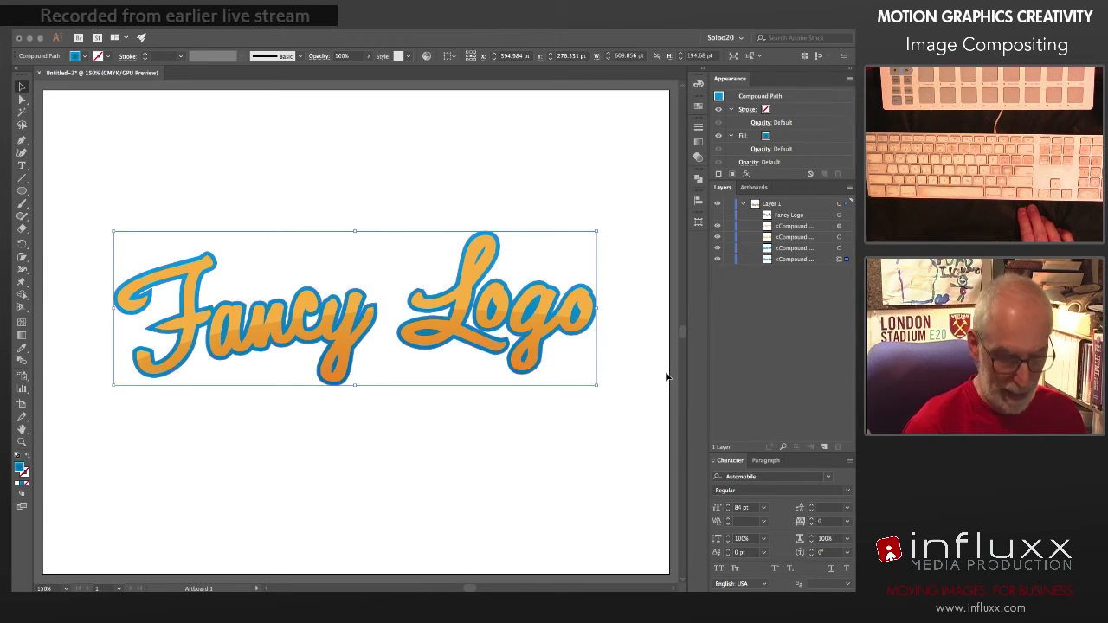
key("Down")
key("Down")
key("Down")
key("Down")
key("Down")
key("Right")
key("Right")
key("Right")
key("Right")
key("Right")
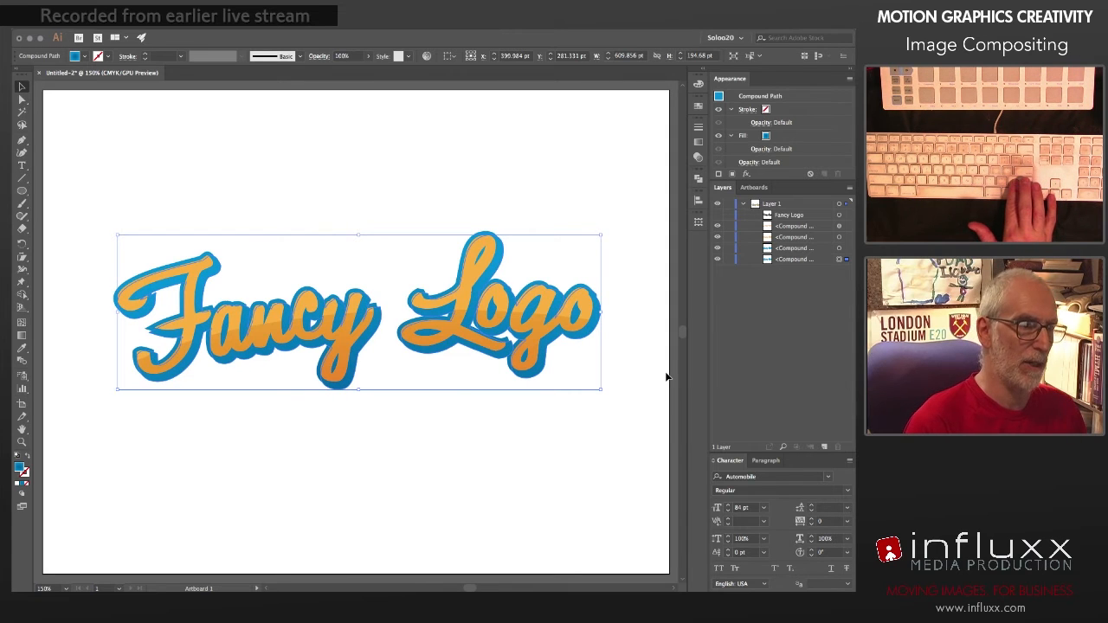
key("Down")
key("Down")
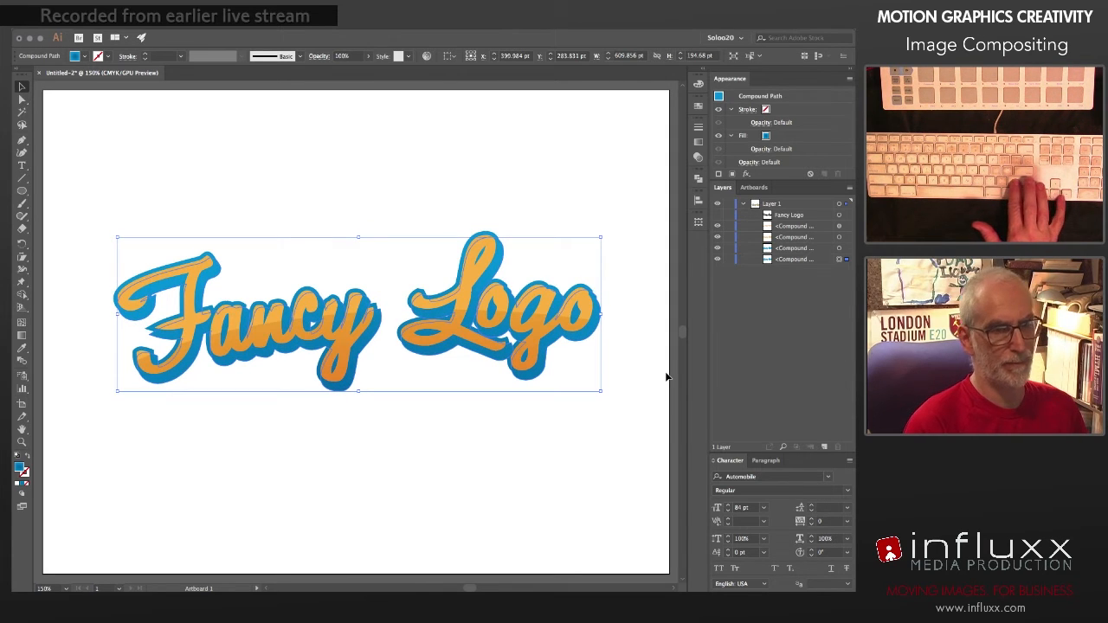
key("Right")
key("Right")
key("Right")
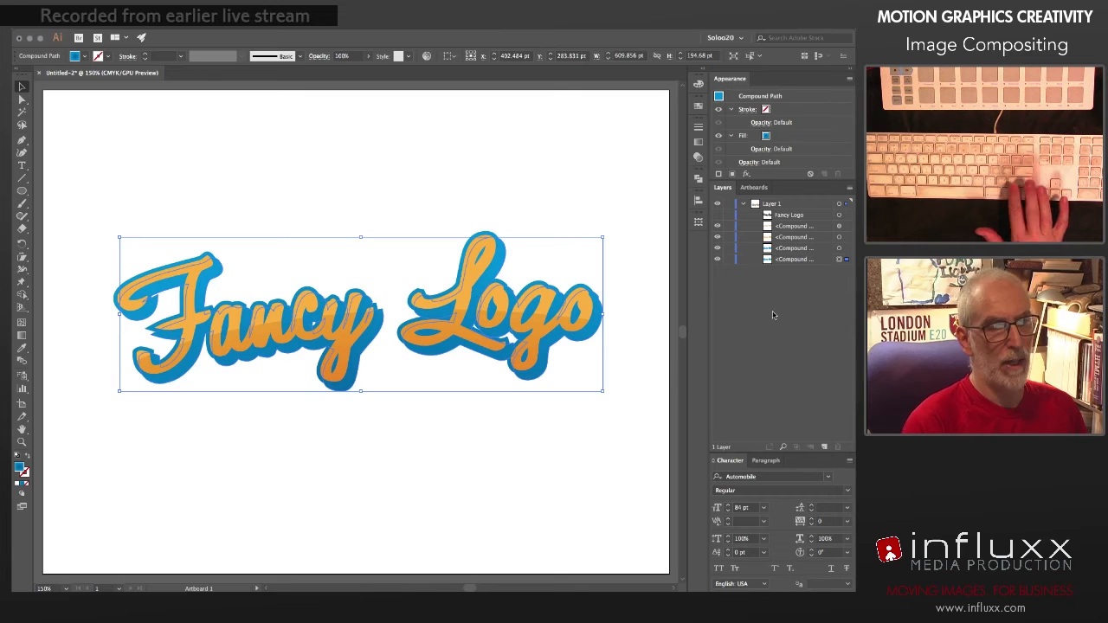
Step: Hide both orange lettering shapes and make a blend between the two blue backing shapes
left_click(845, 248, "shift")
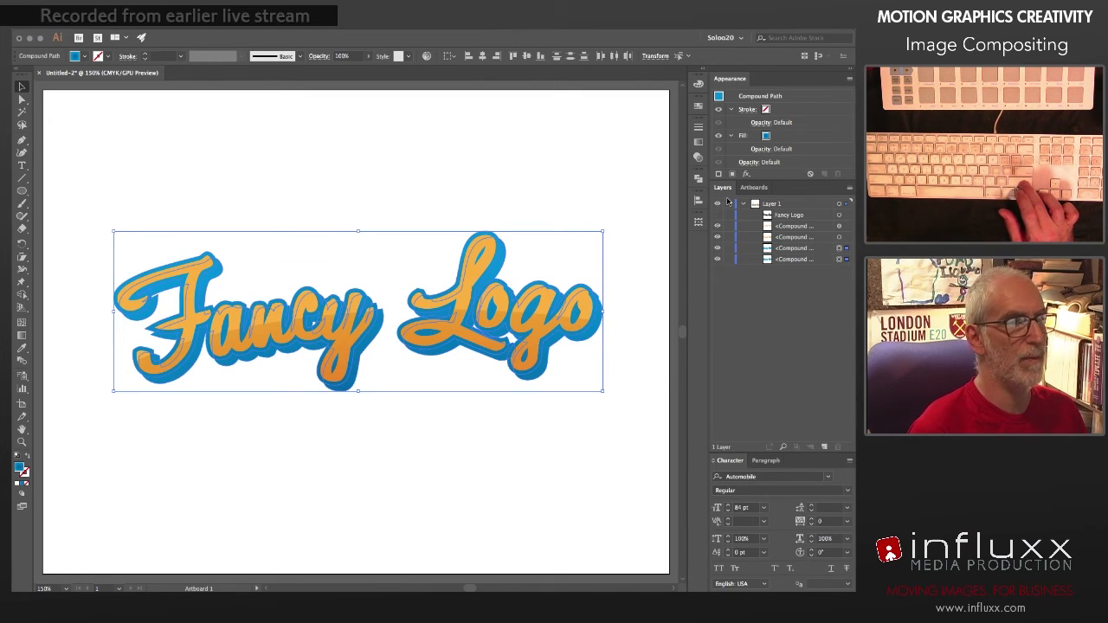
left_click_drag(718, 238, 719, 227)
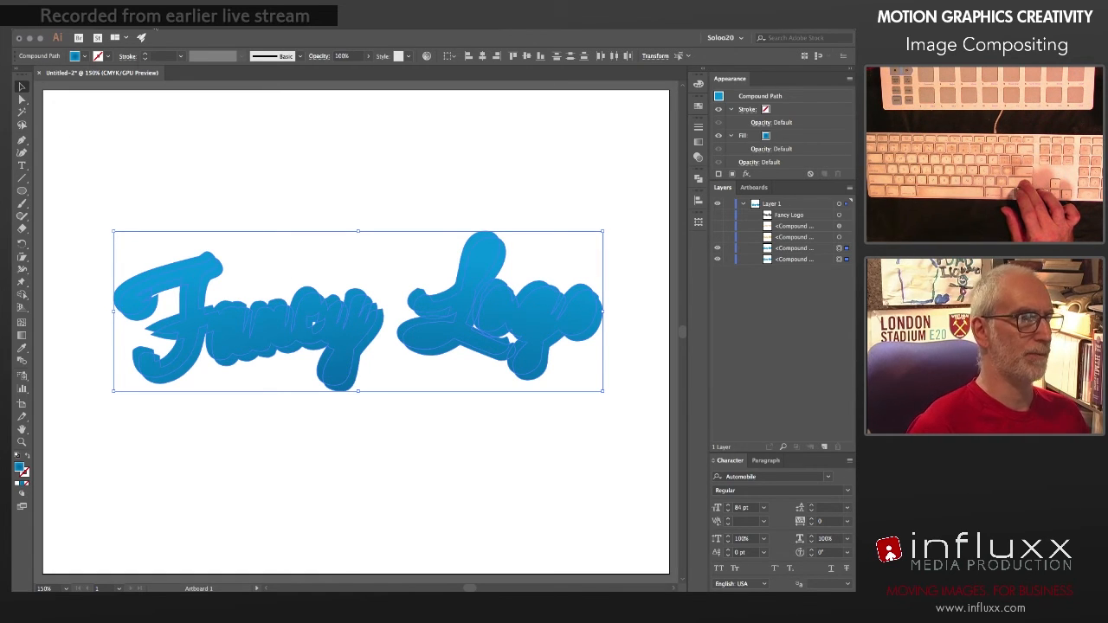
left_click(152, 15)
mouse_move(213, 283)
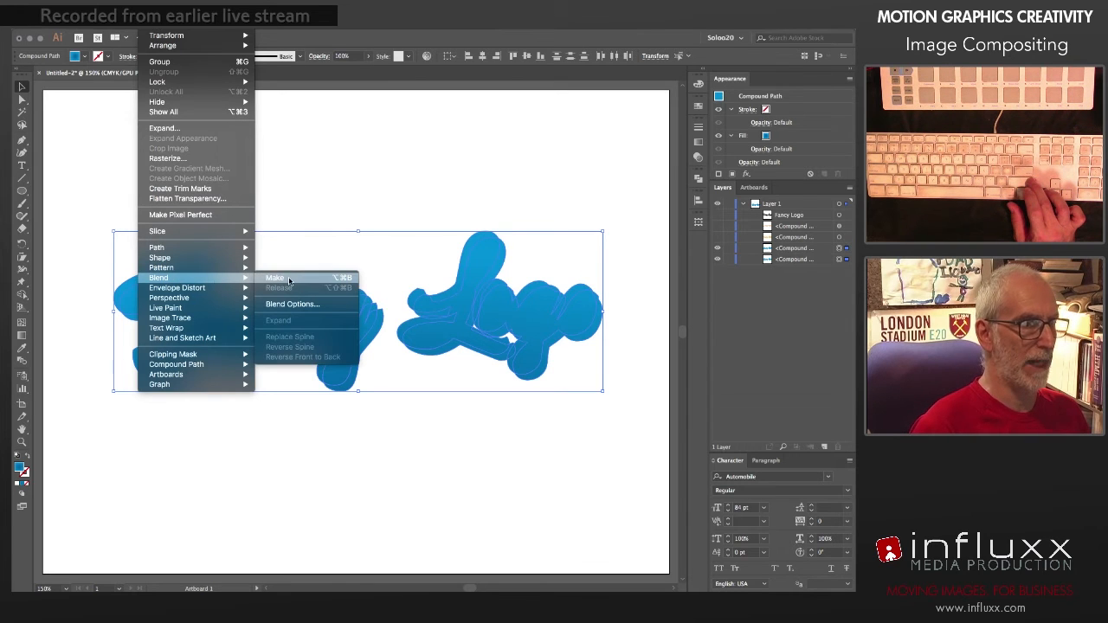
left_click(286, 278)
Step: Set the blend's spacing to 20 specified steps with preview turned on
left_click(153, 16)
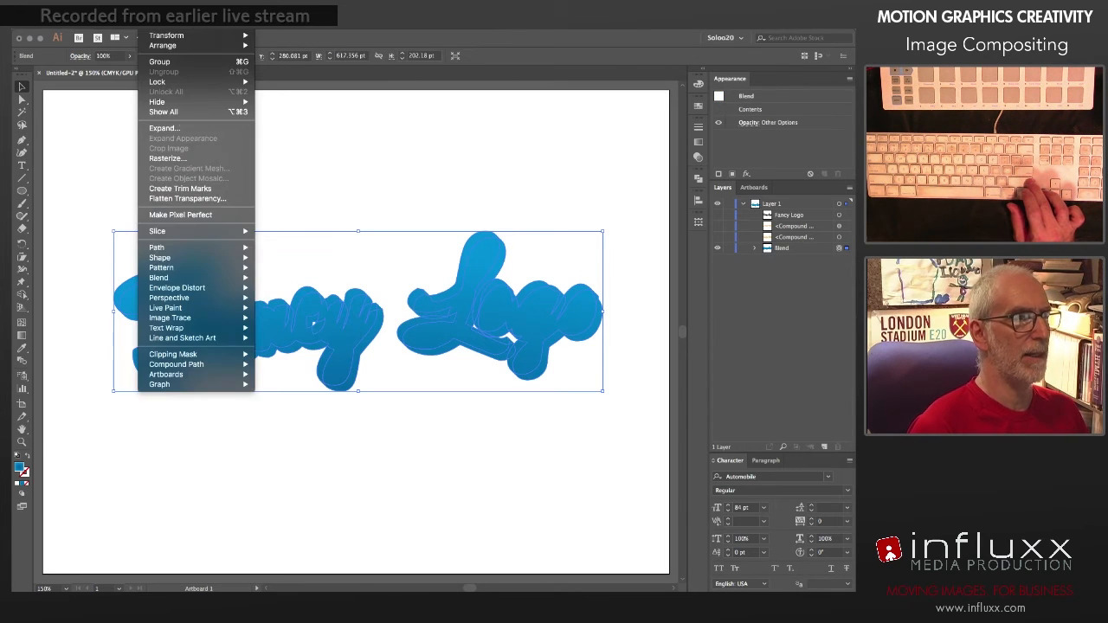
mouse_move(217, 278)
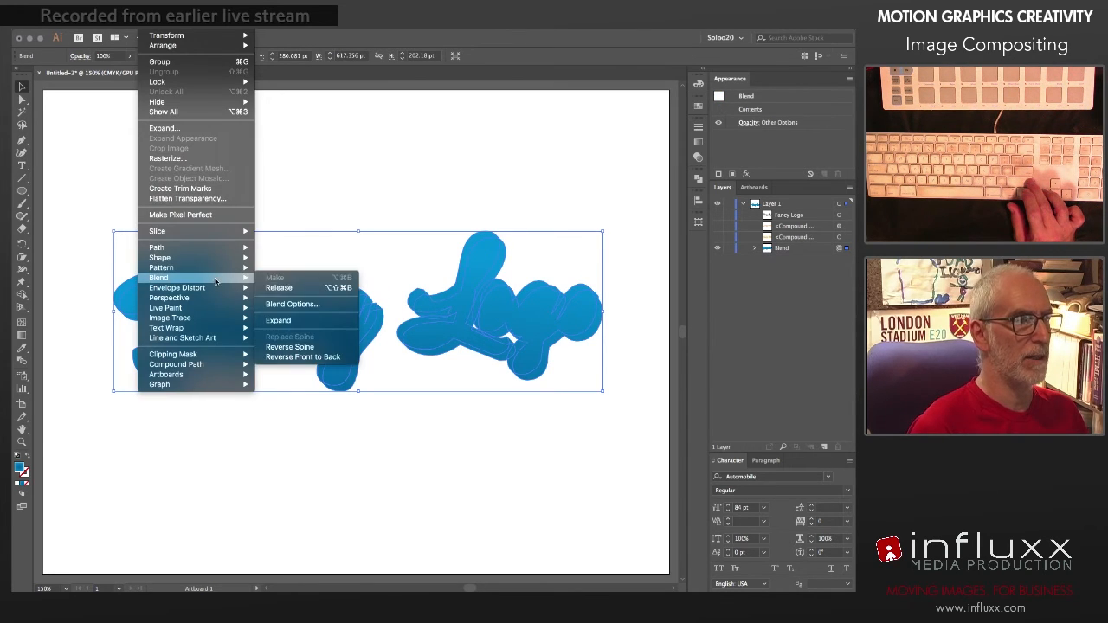
left_click(292, 304)
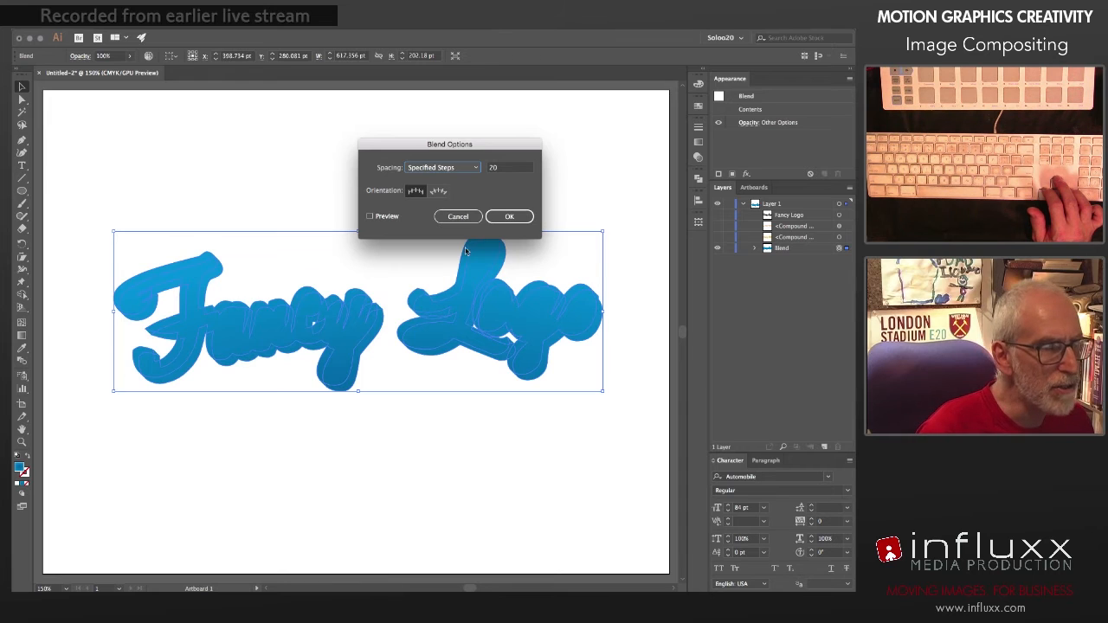
left_click(371, 216)
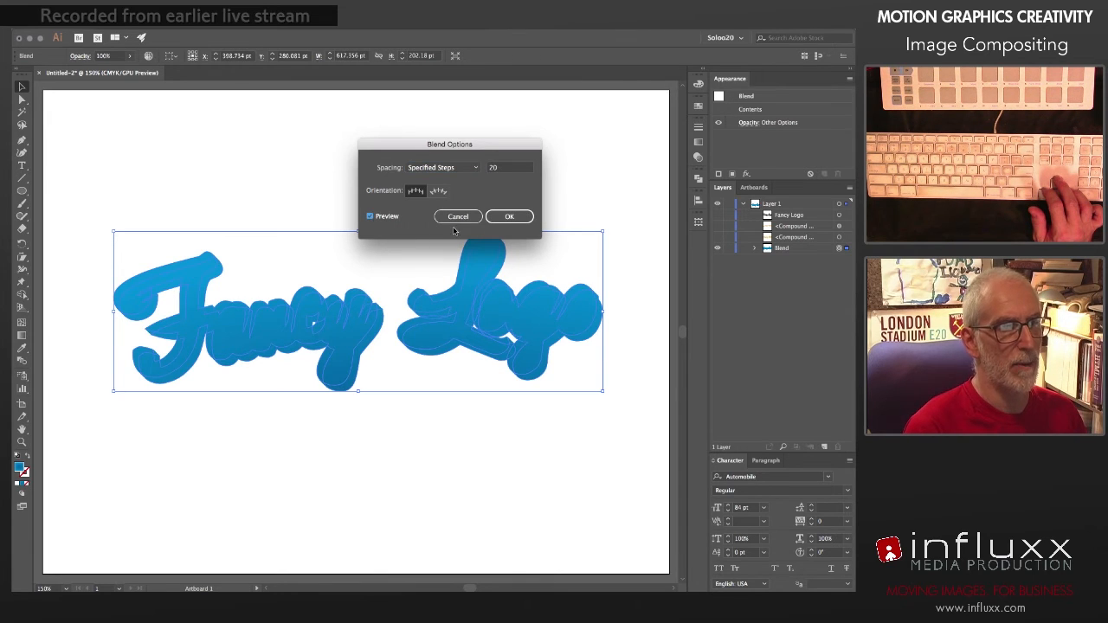
left_click(512, 216)
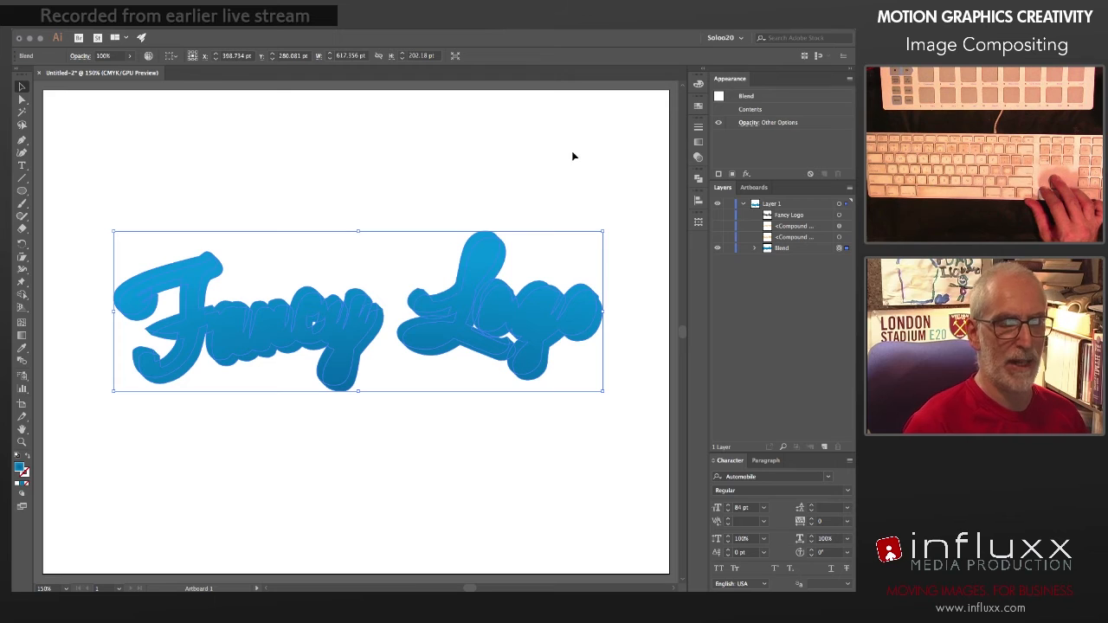
Step: Expand the blend's object and fill, converting gradients to Gradient Mesh, and inspect the contents of the expanded group
left_click(155, 22)
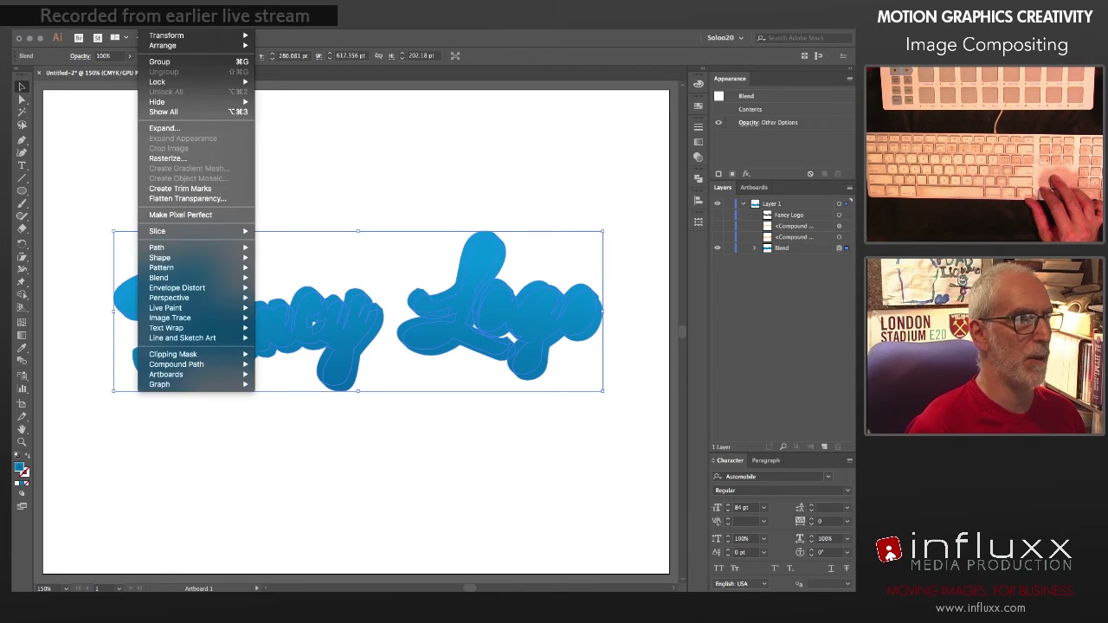
left_click(186, 129)
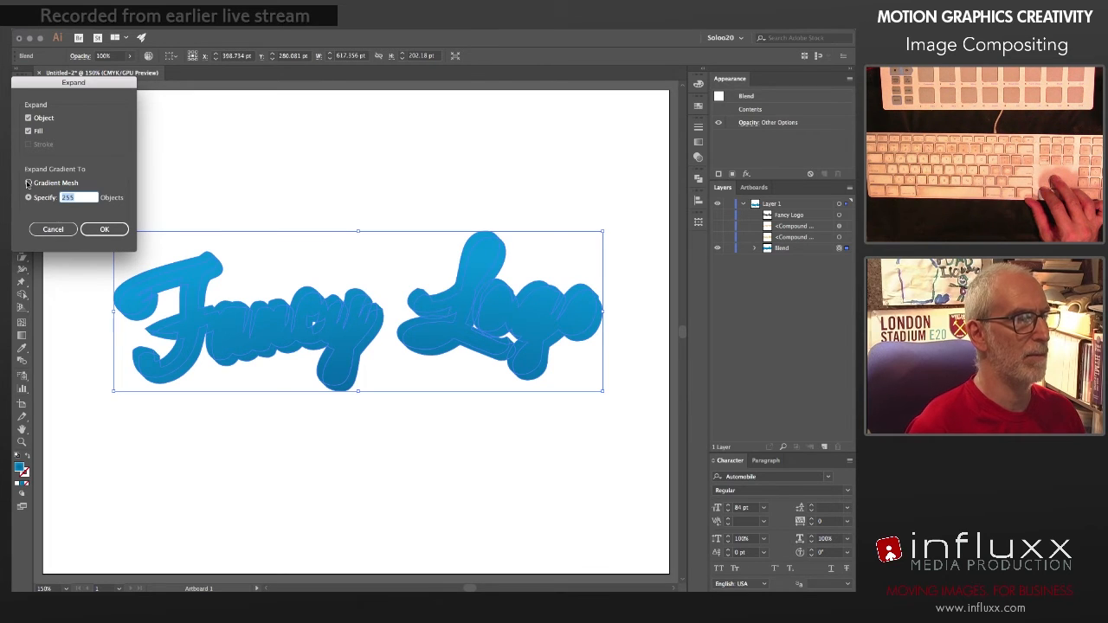
left_click(27, 184)
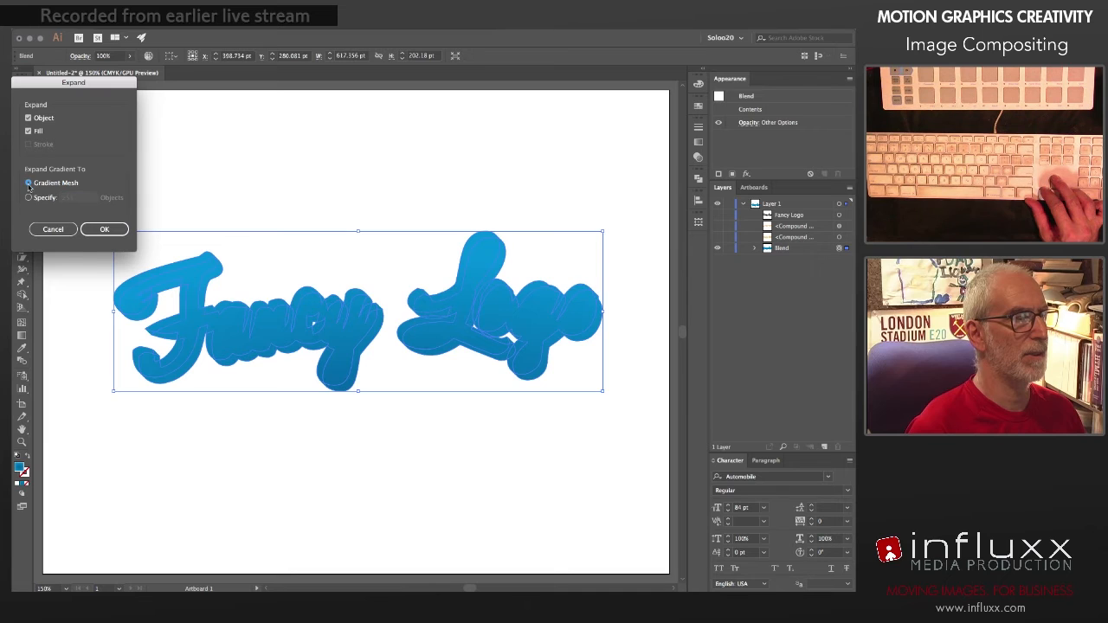
left_click(102, 229)
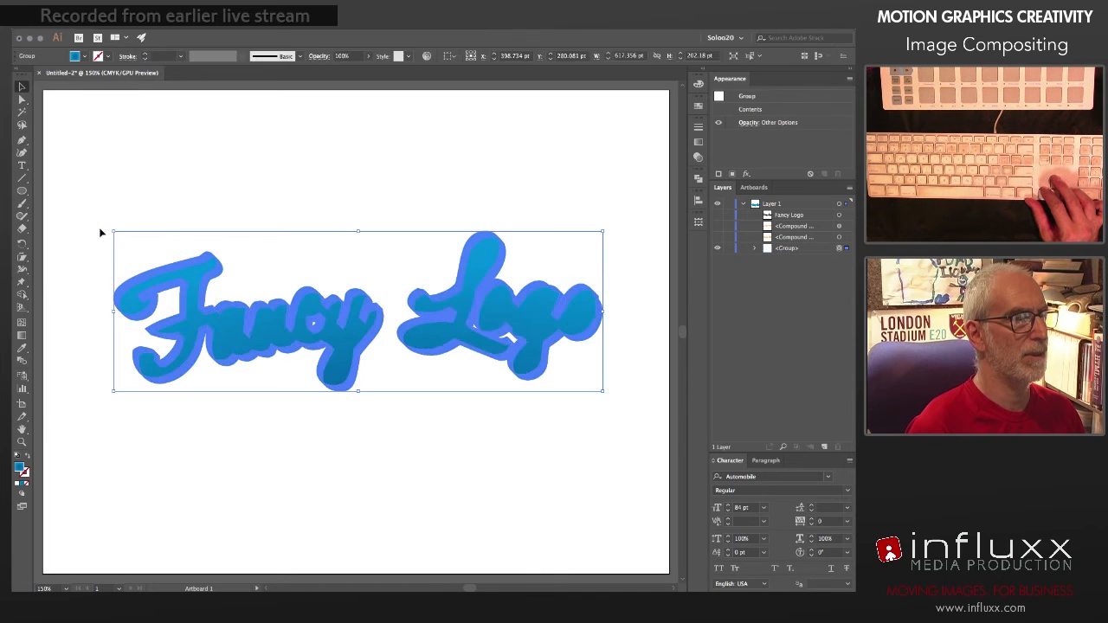
left_click(276, 208)
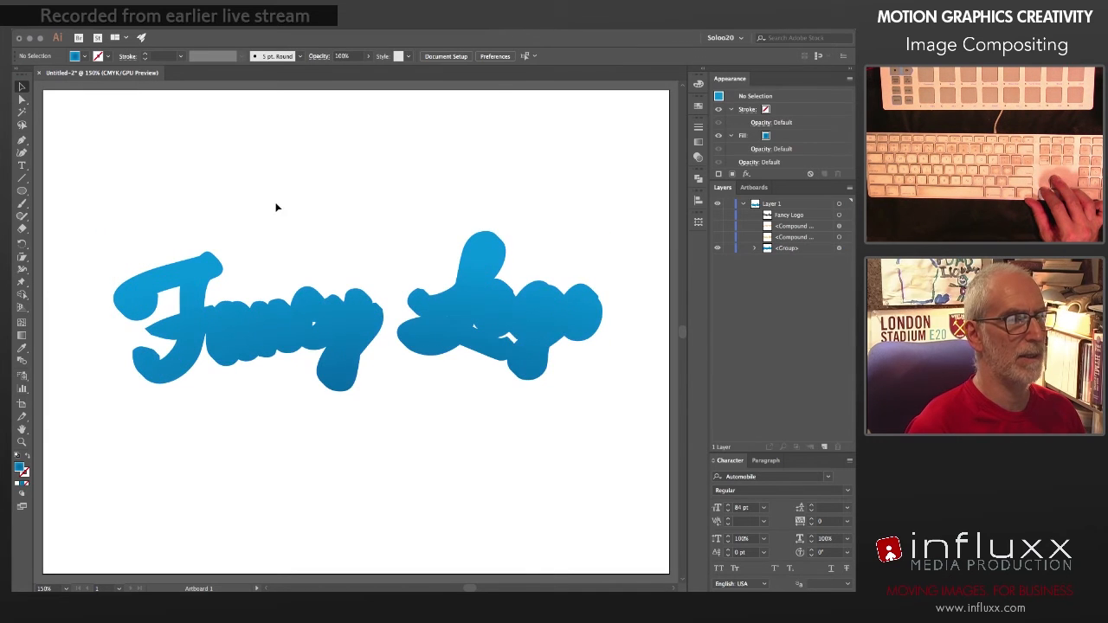
left_click(756, 249)
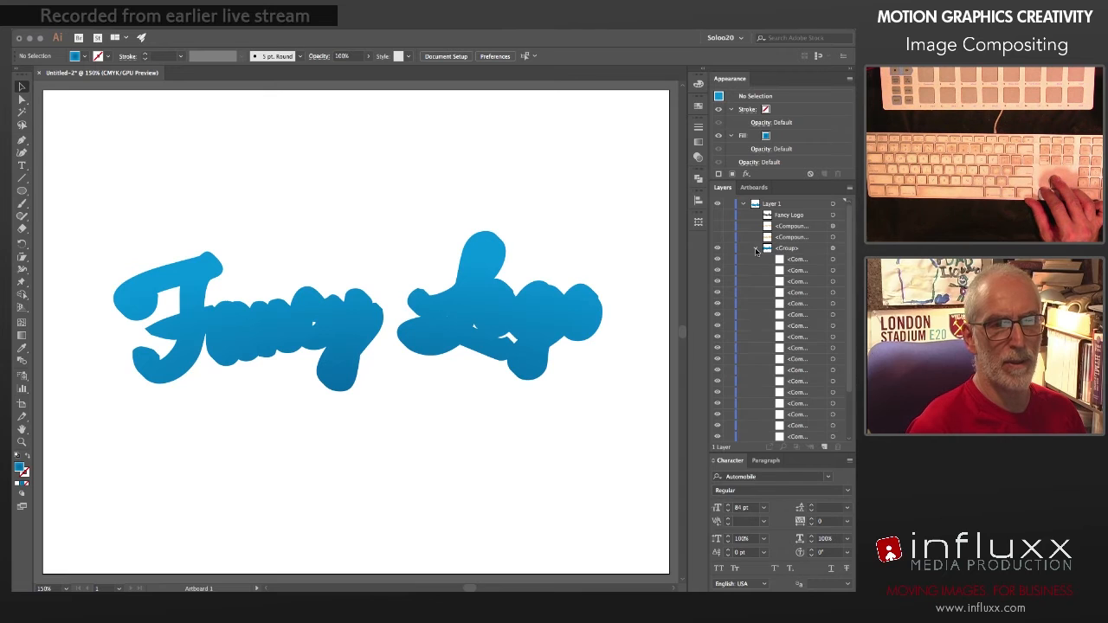
left_click(756, 248)
Step: Unite all shapes in the expanded blue group with the Pathfinder Unite operation
left_click(839, 248)
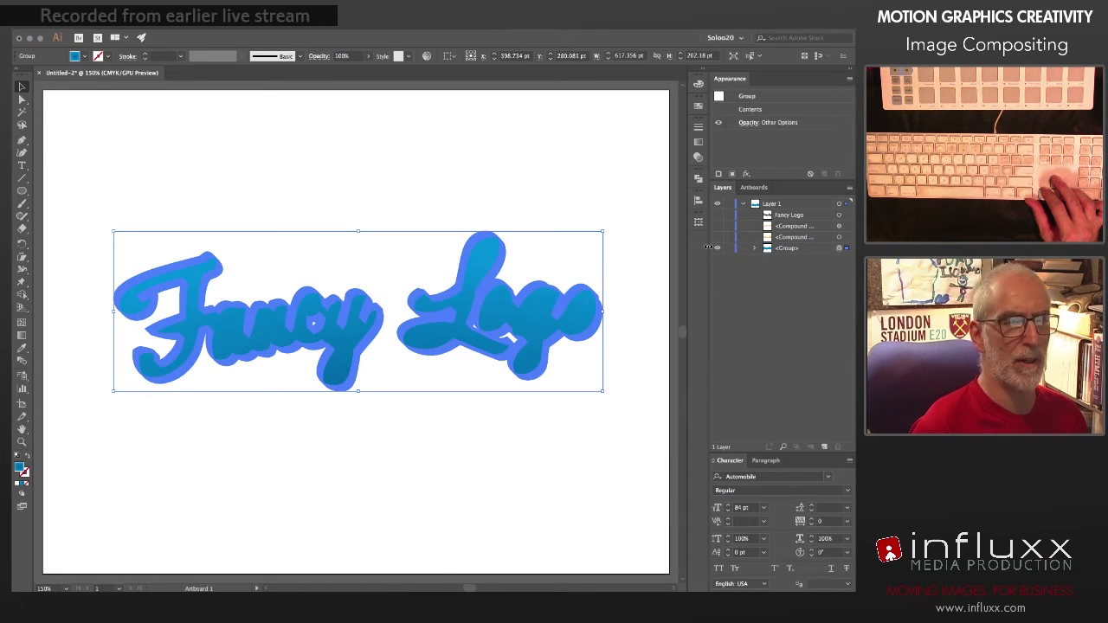
left_click(698, 179)
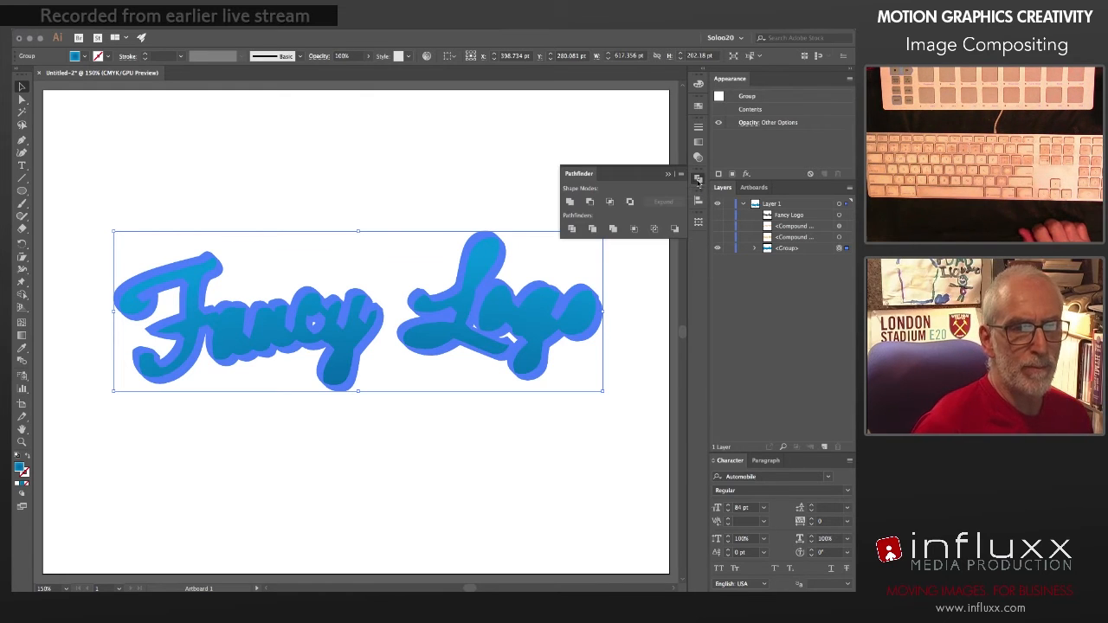
left_click(571, 203)
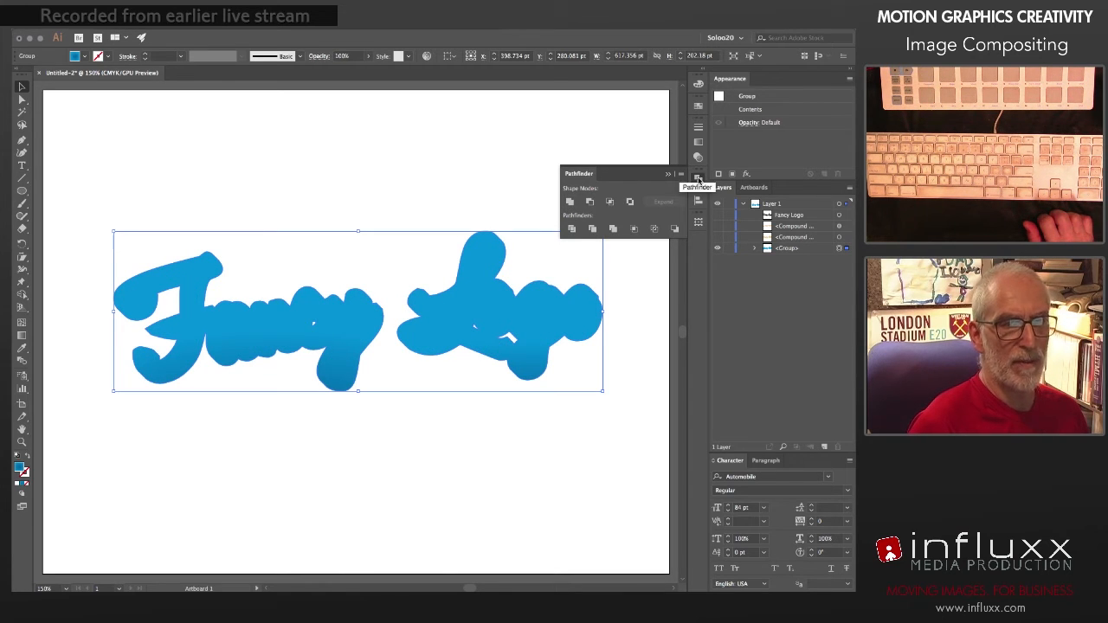
left_click(698, 179)
Step: Convert the united blue group into a compound path and deselect it
left_click(754, 248)
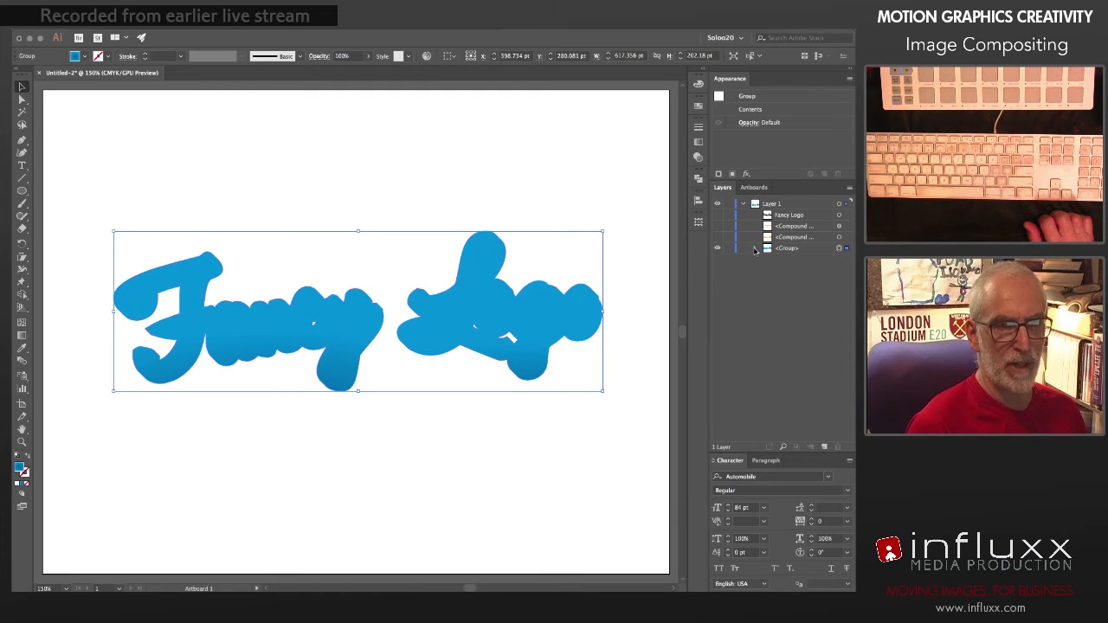
key("super+8")
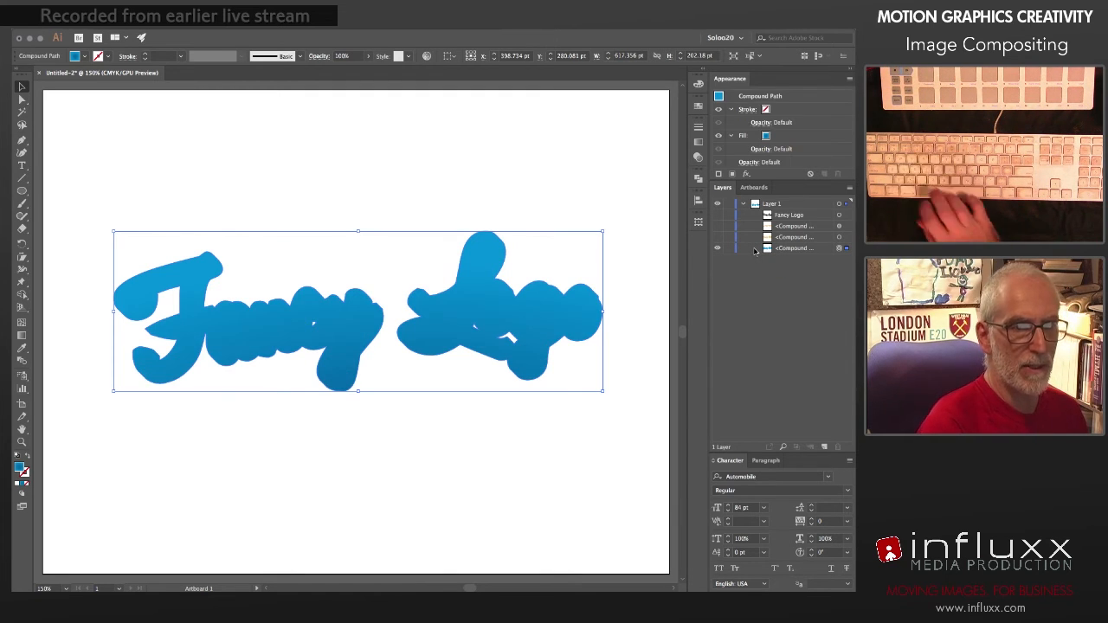
left_click(611, 182)
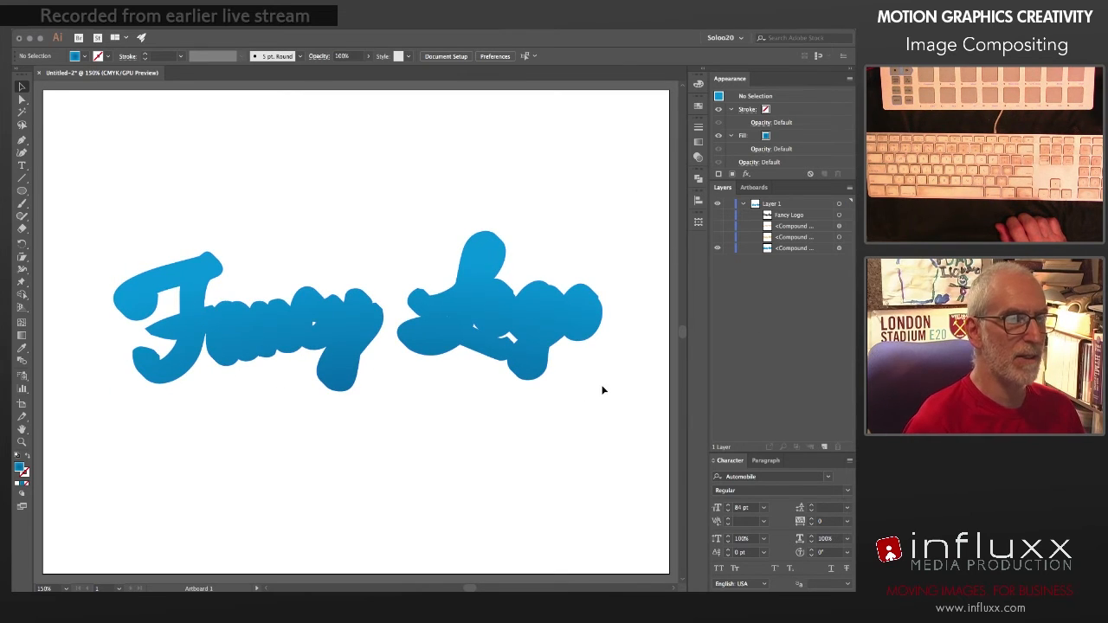
Step: Show the solid orange lettering again and give it a white stroke
left_click(718, 238)
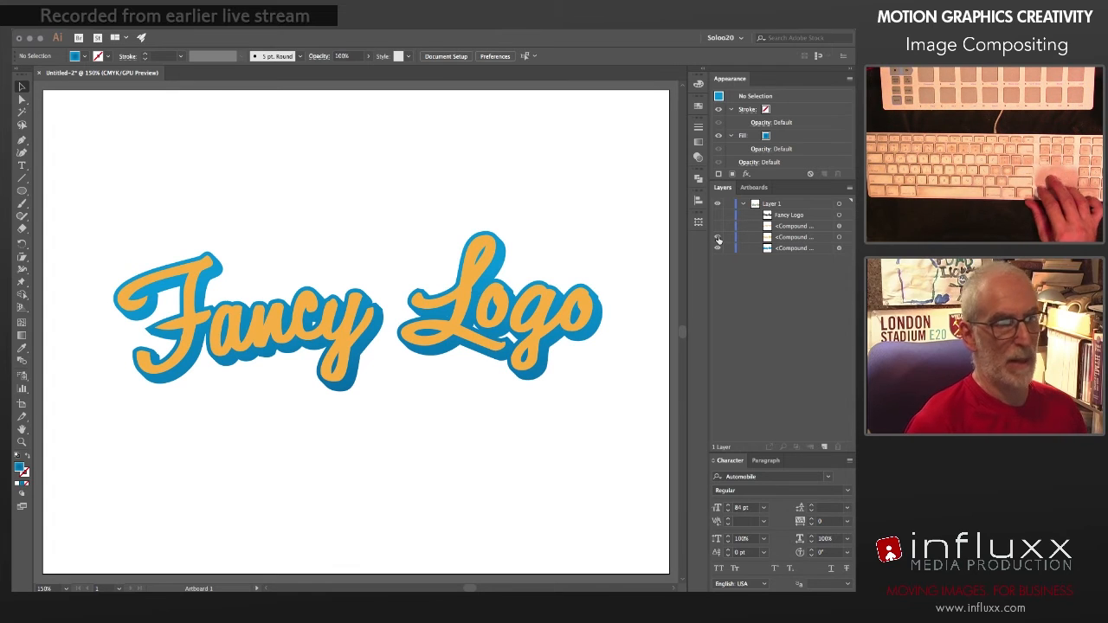
left_click(847, 239)
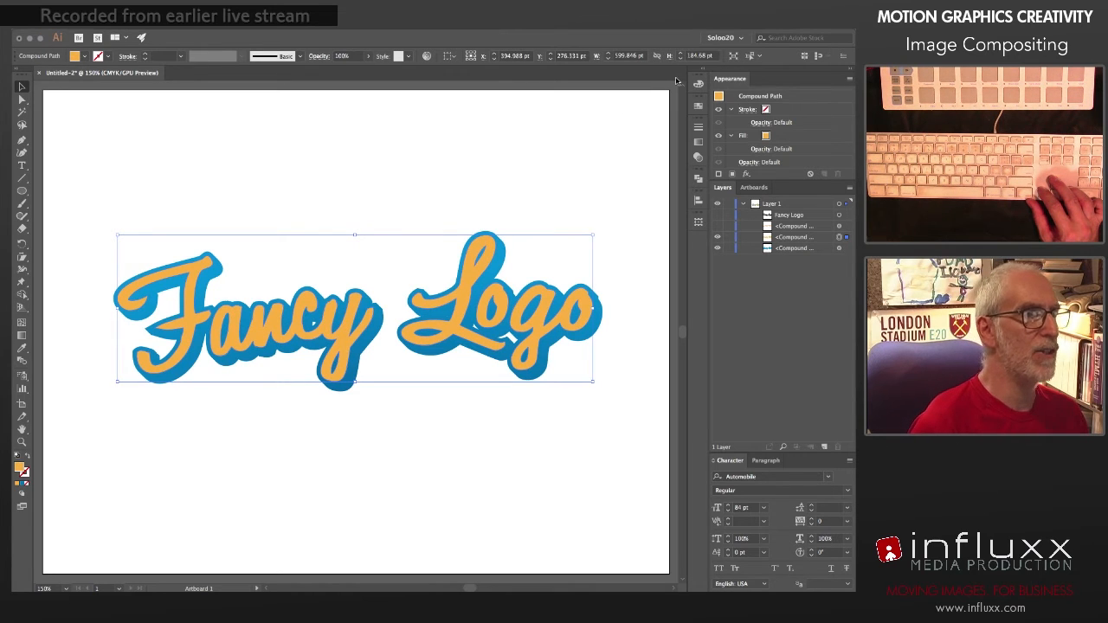
left_click(698, 106)
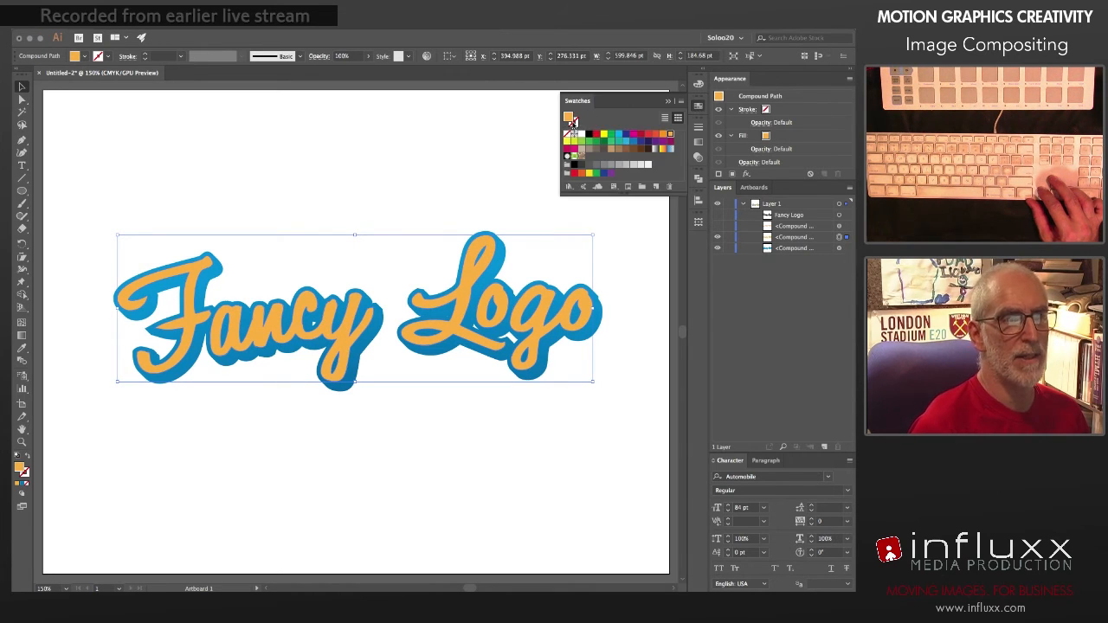
left_click(578, 135)
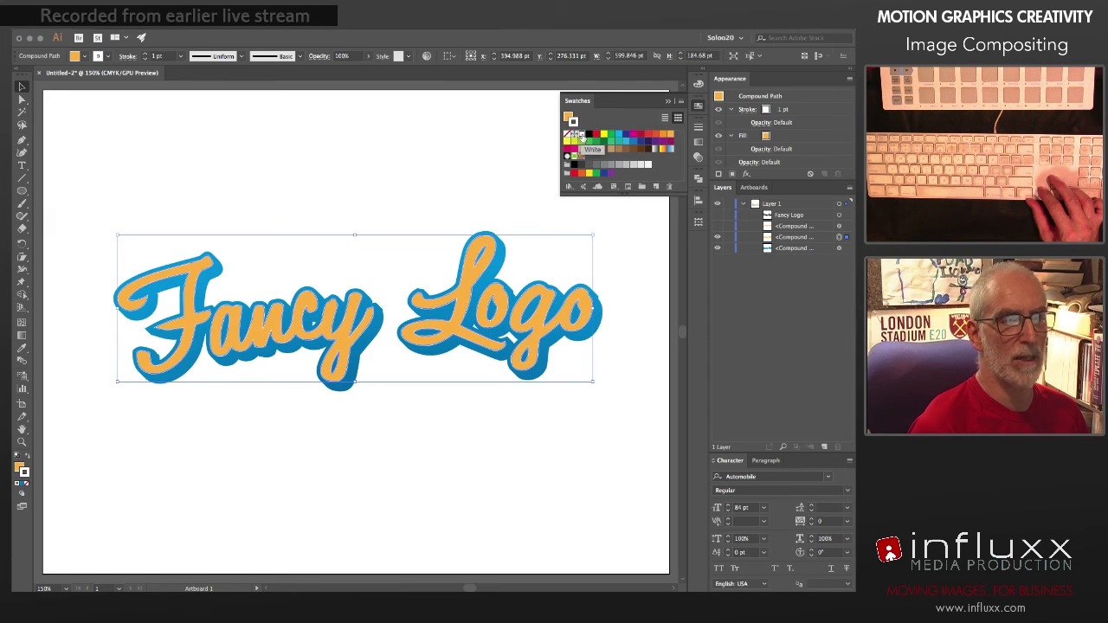
Step: Align the orange lettering's white stroke to the outside and set its weight to 0.75 pt
left_click(699, 128)
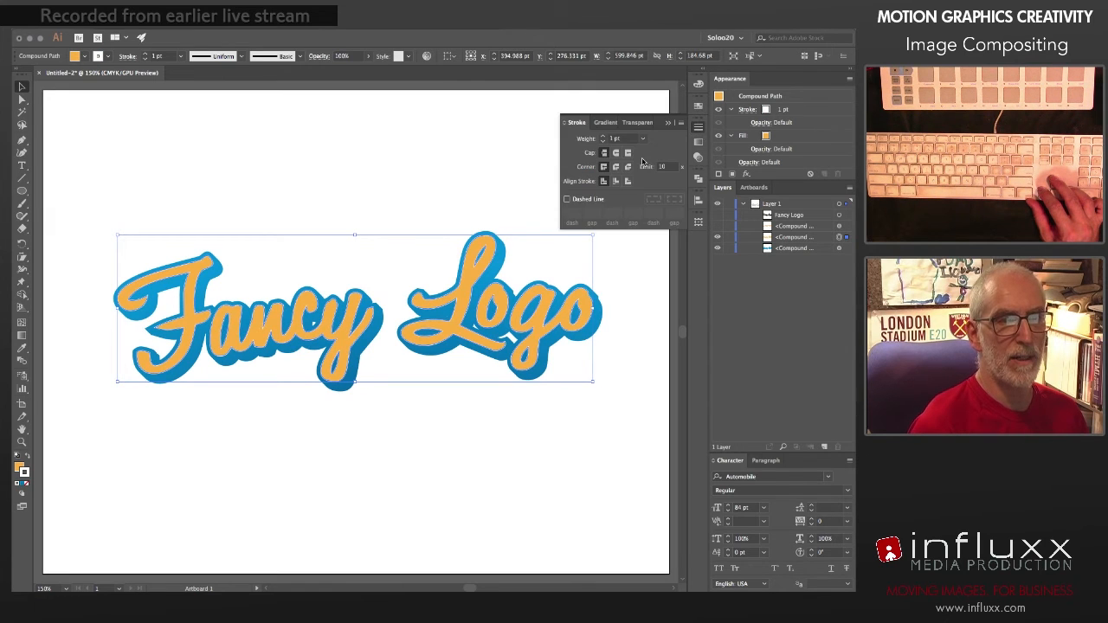
left_click(628, 181)
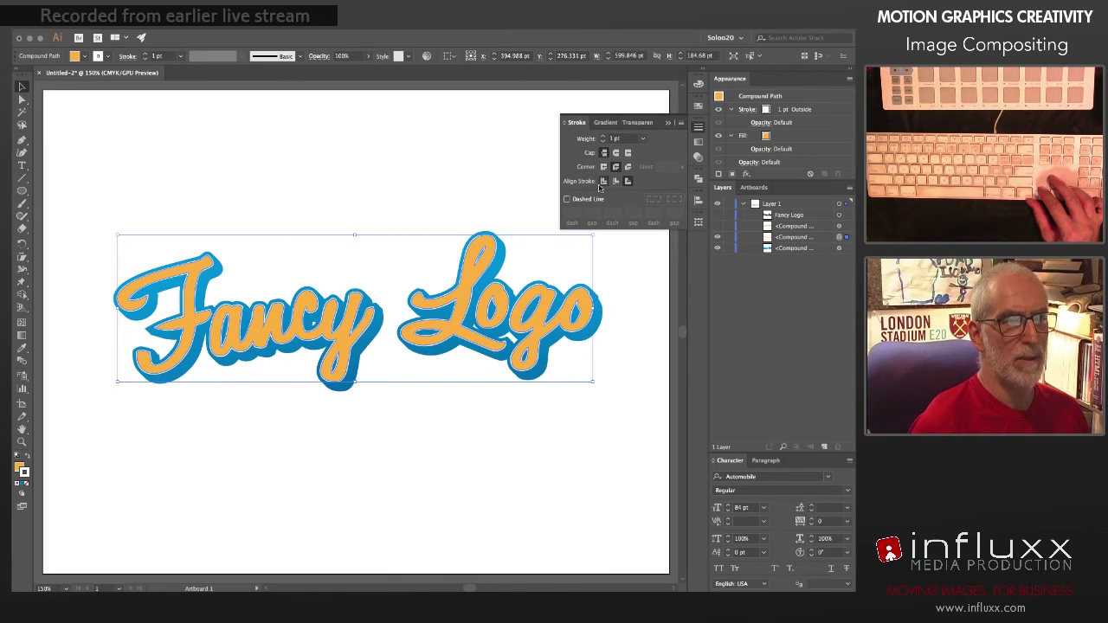
left_click(479, 172)
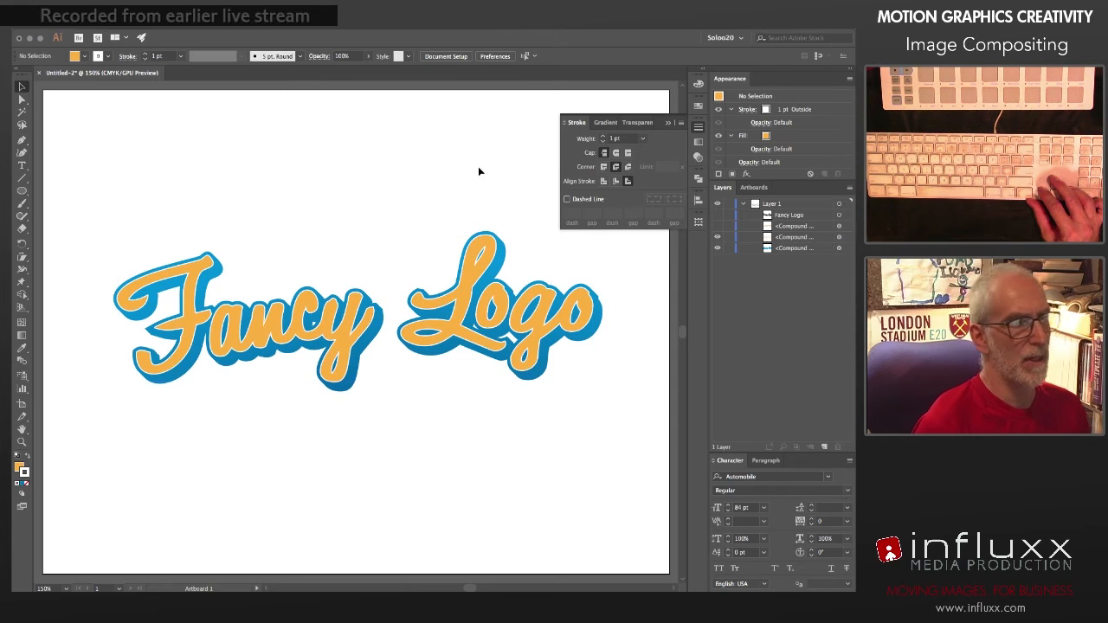
left_click(839, 237)
left_click(604, 142)
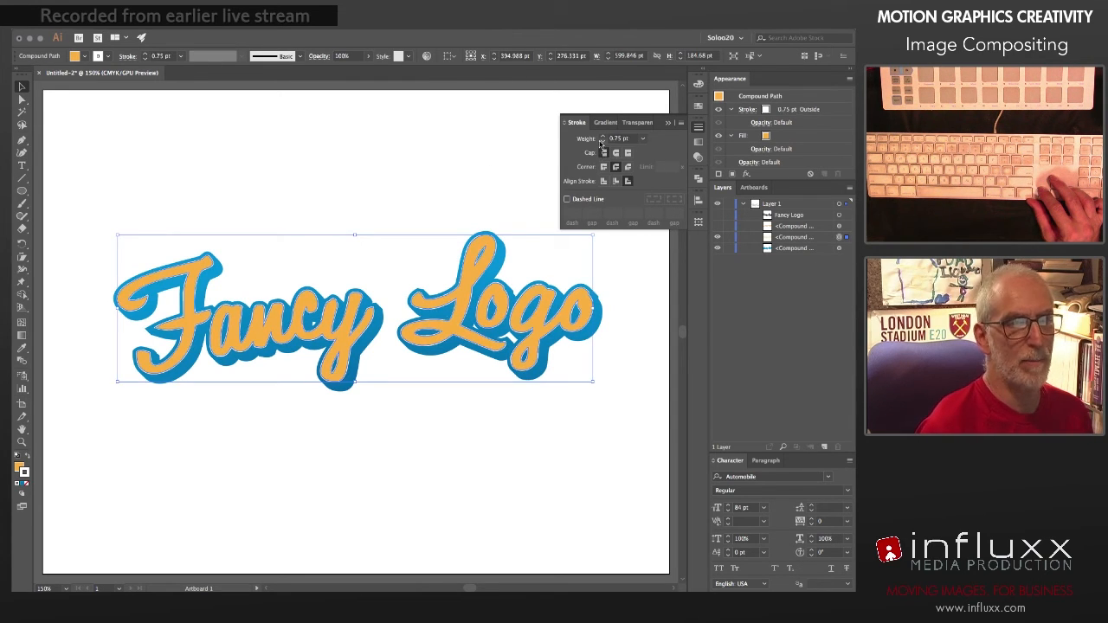
Step: Show the gradient lower section of the lettering again, lower its opacity to 74%, and deselect it
left_click(504, 161)
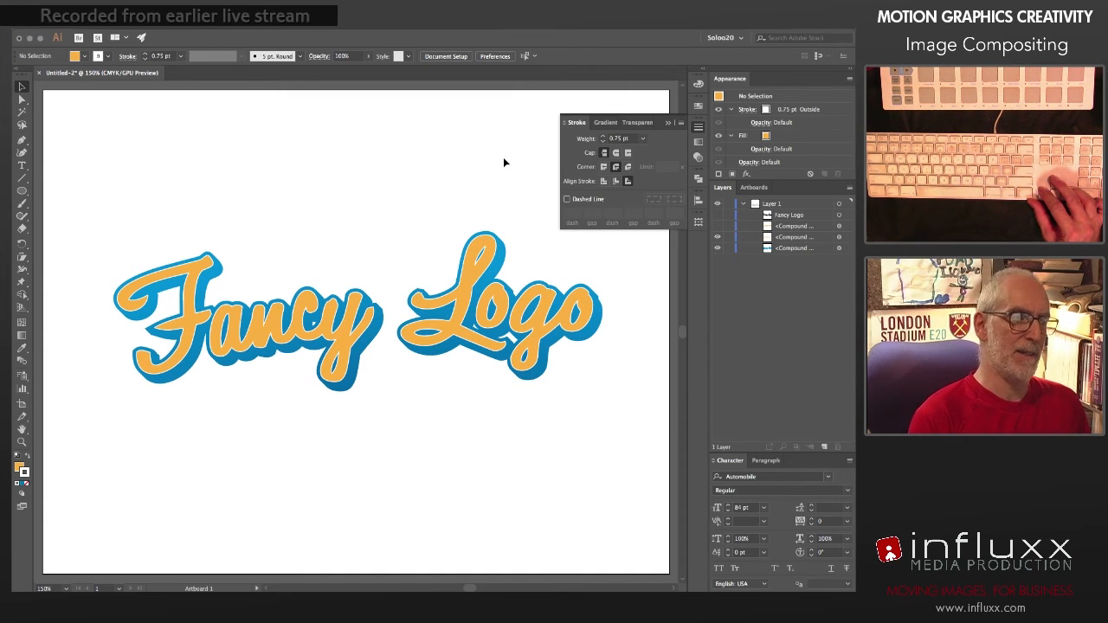
left_click(699, 129)
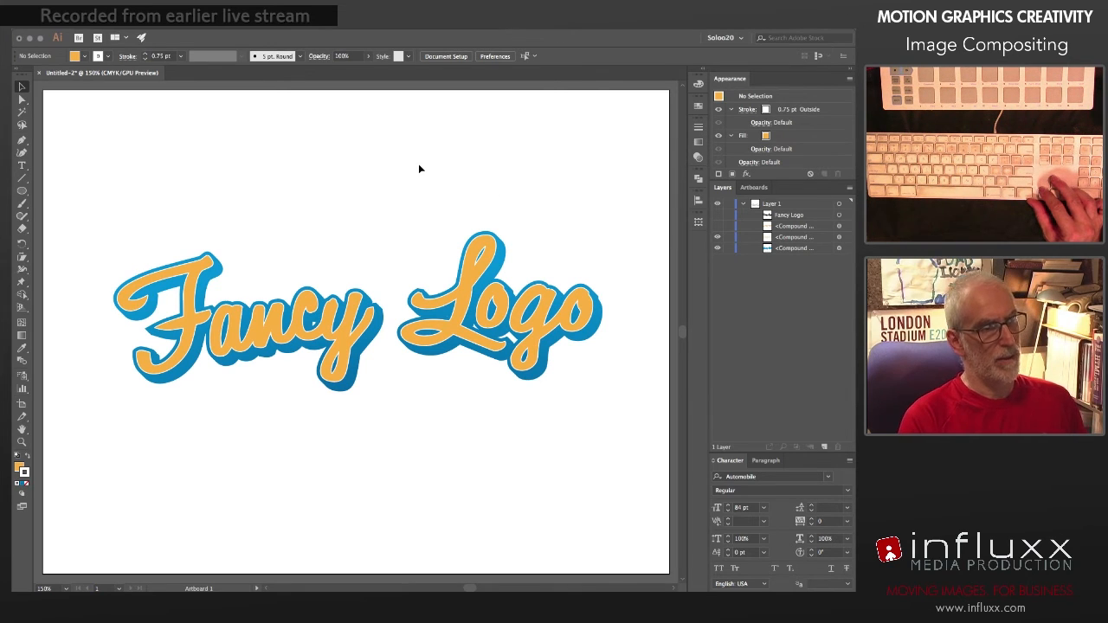
left_click(716, 225)
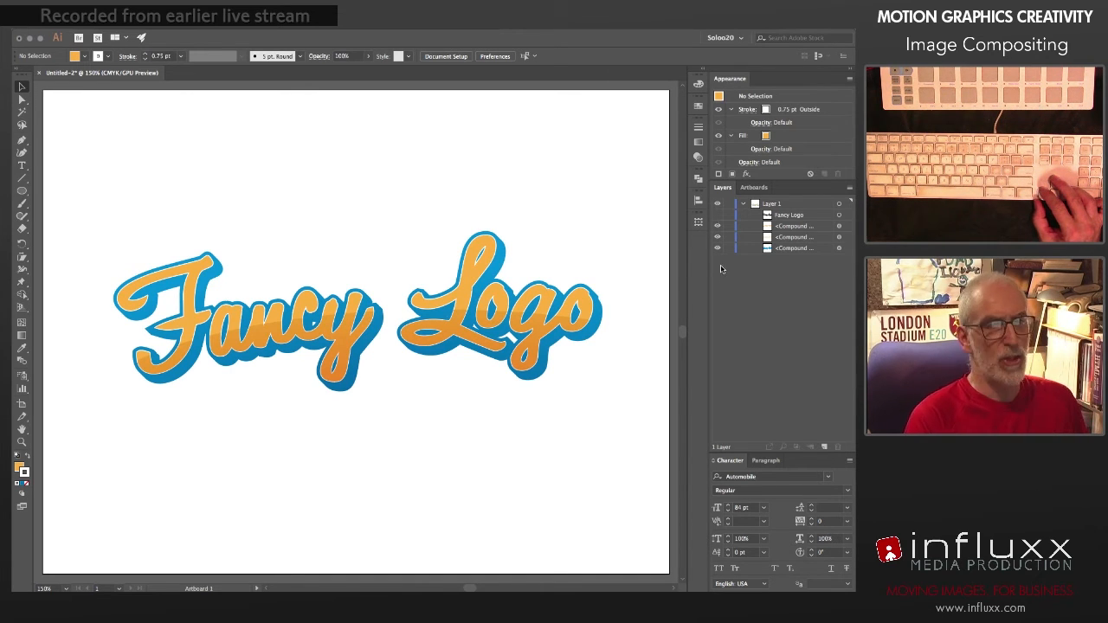
left_click(839, 226)
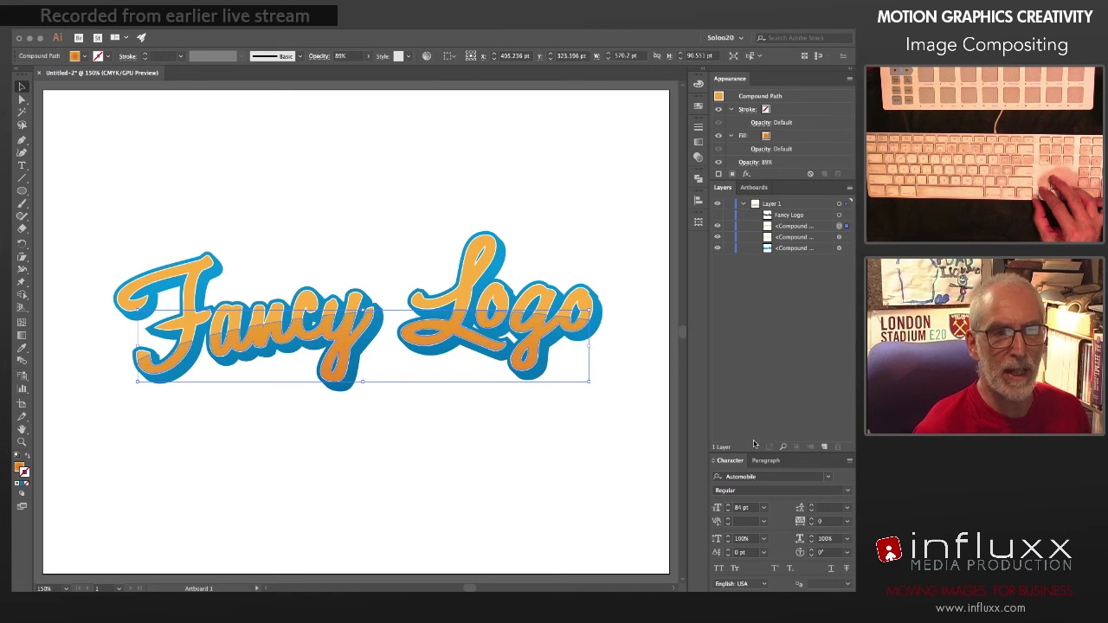
left_click(698, 159)
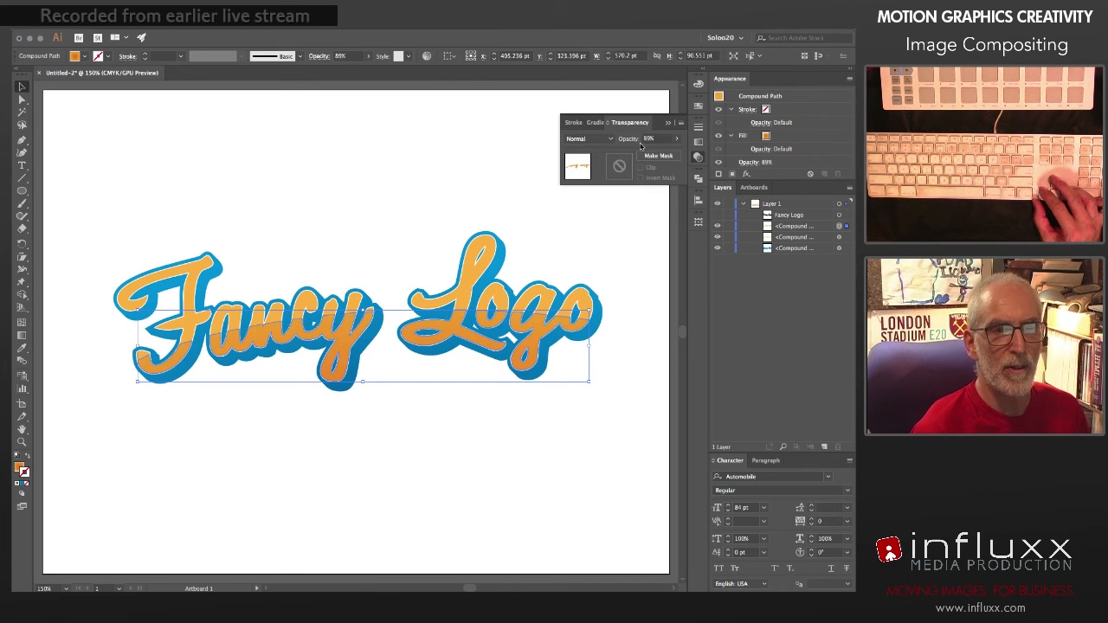
left_click(676, 138)
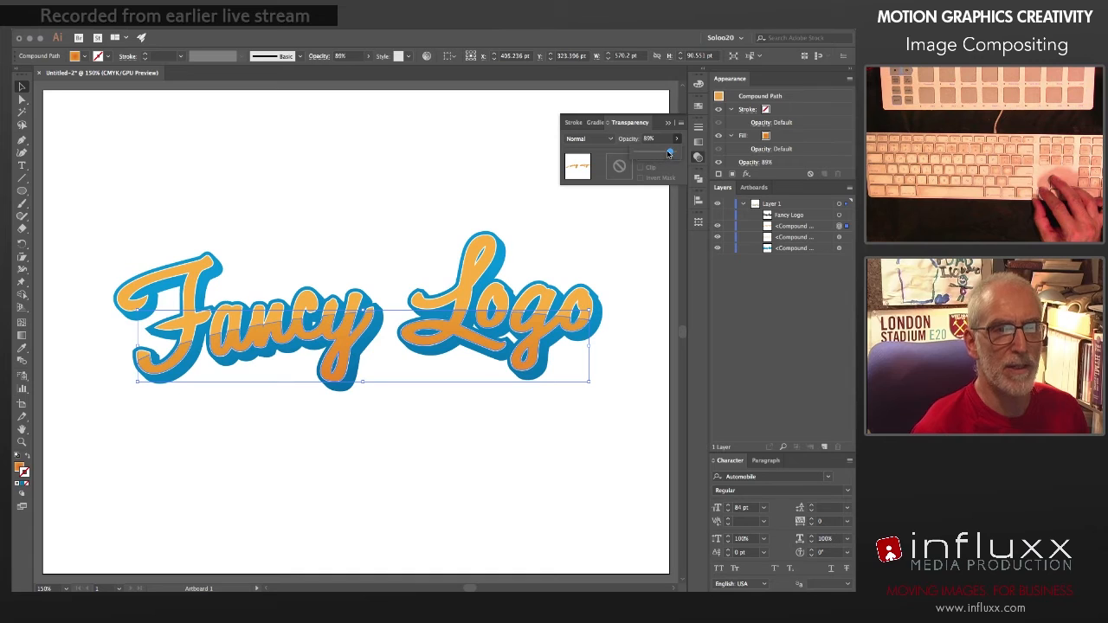
left_click_drag(669, 153, 666, 154)
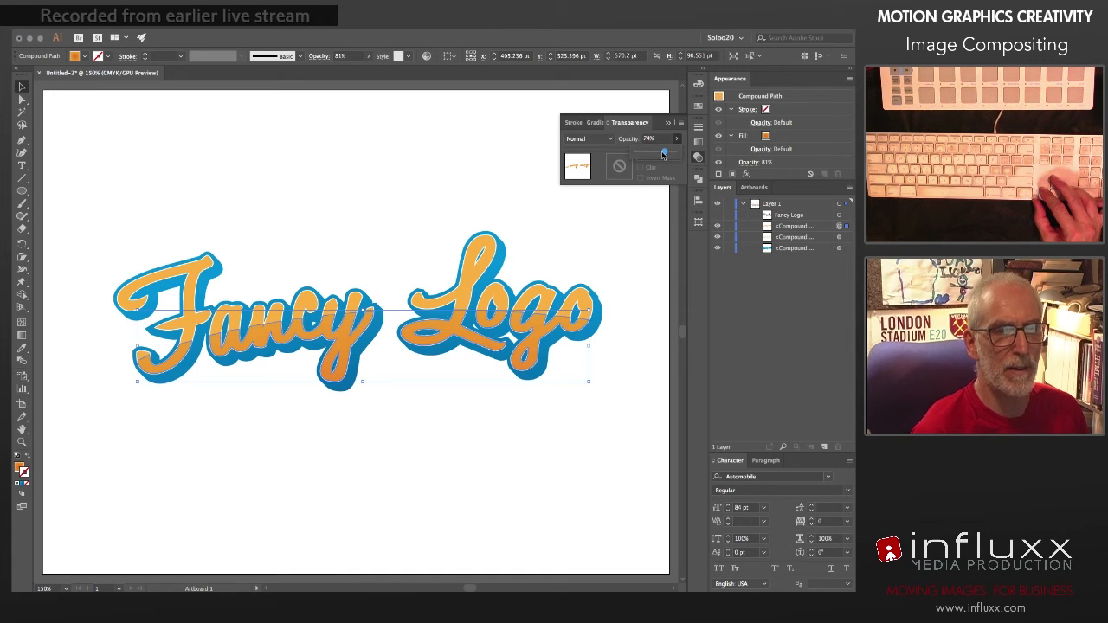
left_click(480, 196)
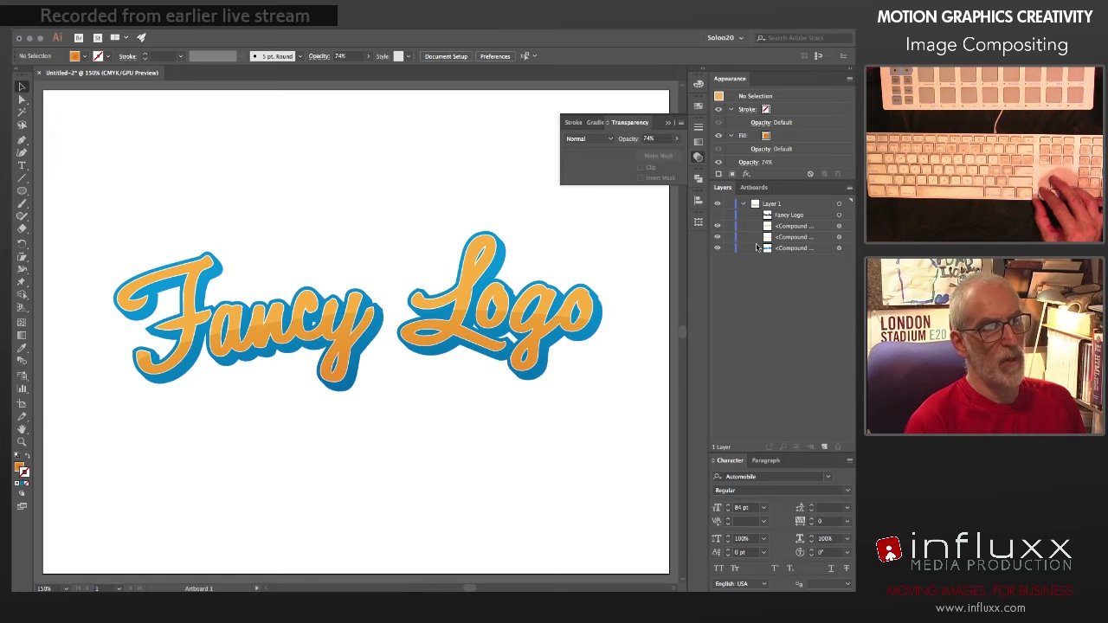
Step: Duplicate the white-outlined orange lettering in place, directly in front of the original
left_click(840, 237)
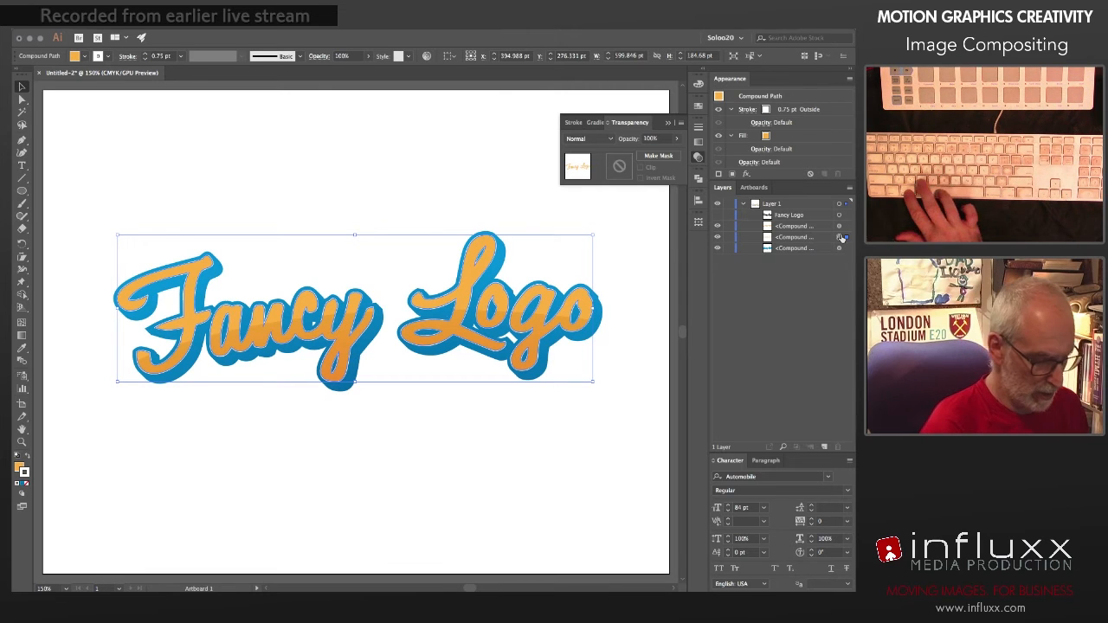
key("super+c")
key("super+f")
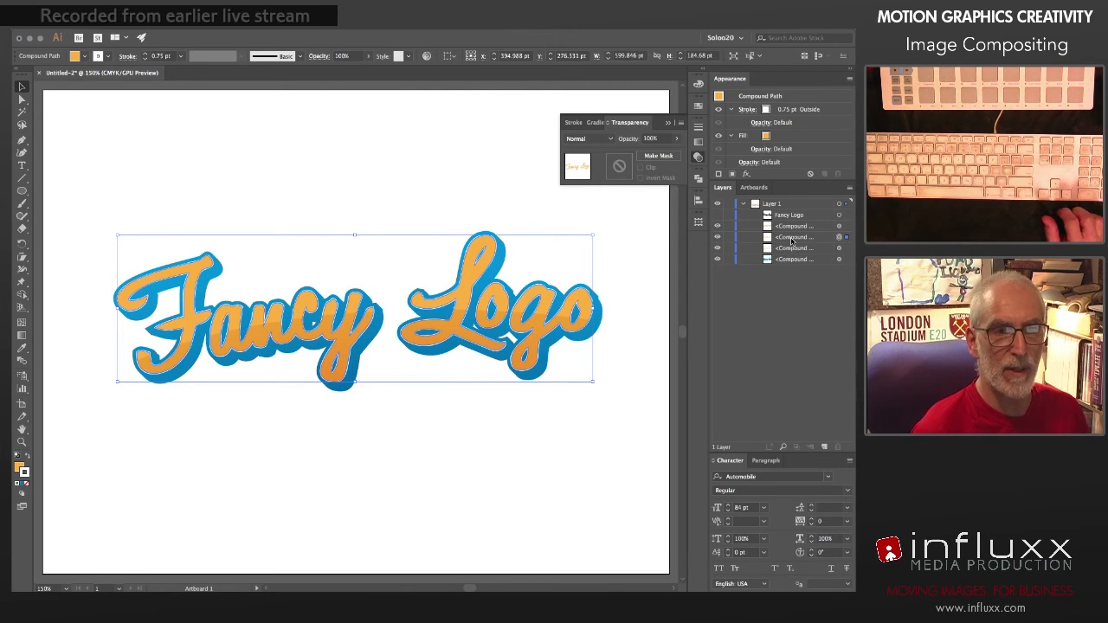
Step: Draw a wide ellipse about 1063 by 316 pt covering the lower part of the lettering, its upper edge curving through the letters
left_click(698, 128)
key("super+1")
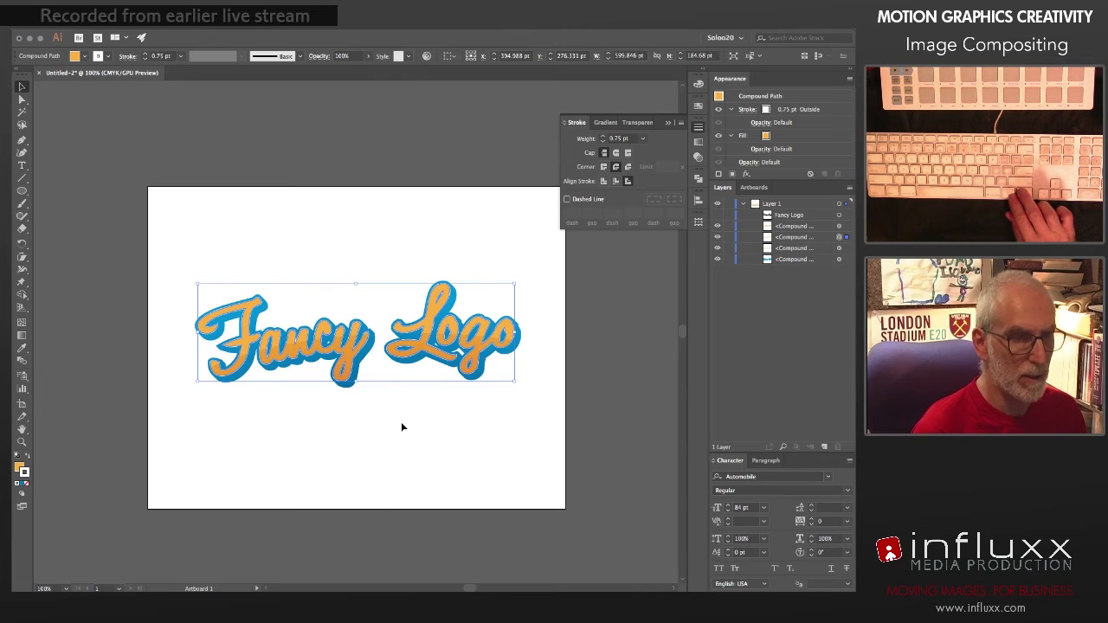
key("l")
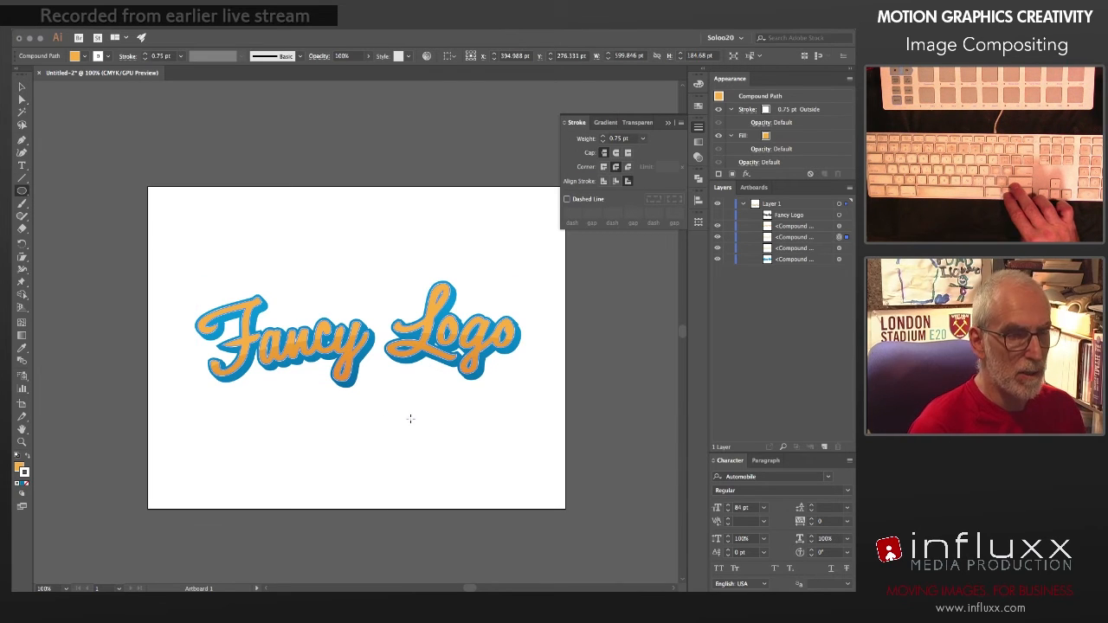
mouse_move(404, 419)
left_mouse_down()
mouse_move(565, 500)
mouse_move(661, 506)
mouse_move(608, 499)
mouse_move(644, 491)
mouse_move(617, 492)
left_mouse_up()
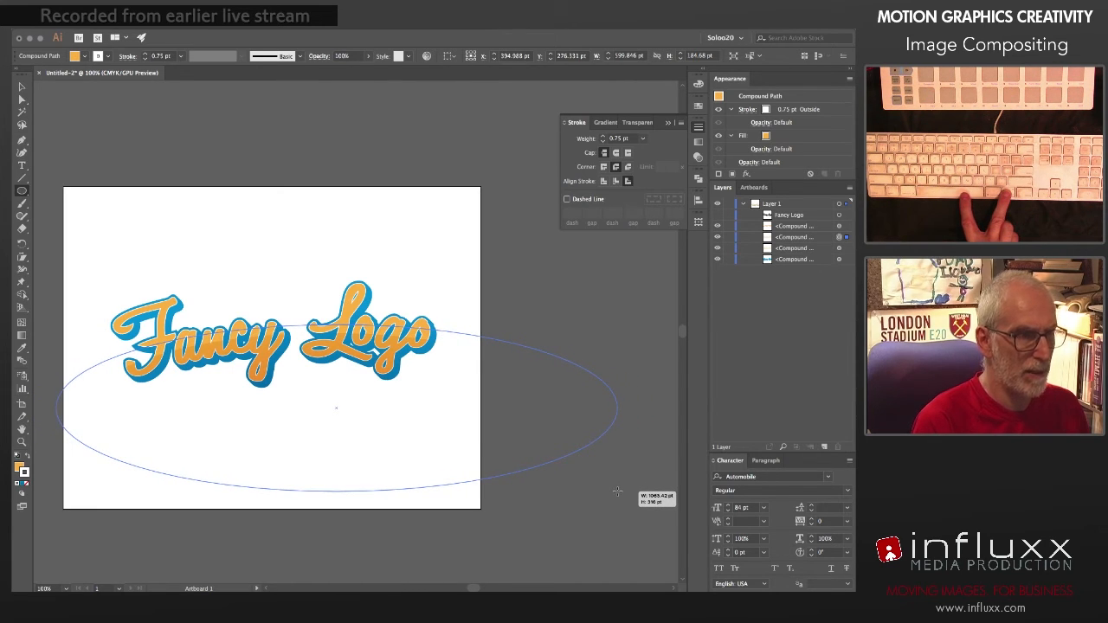
left_click_drag(617, 492, 617, 492)
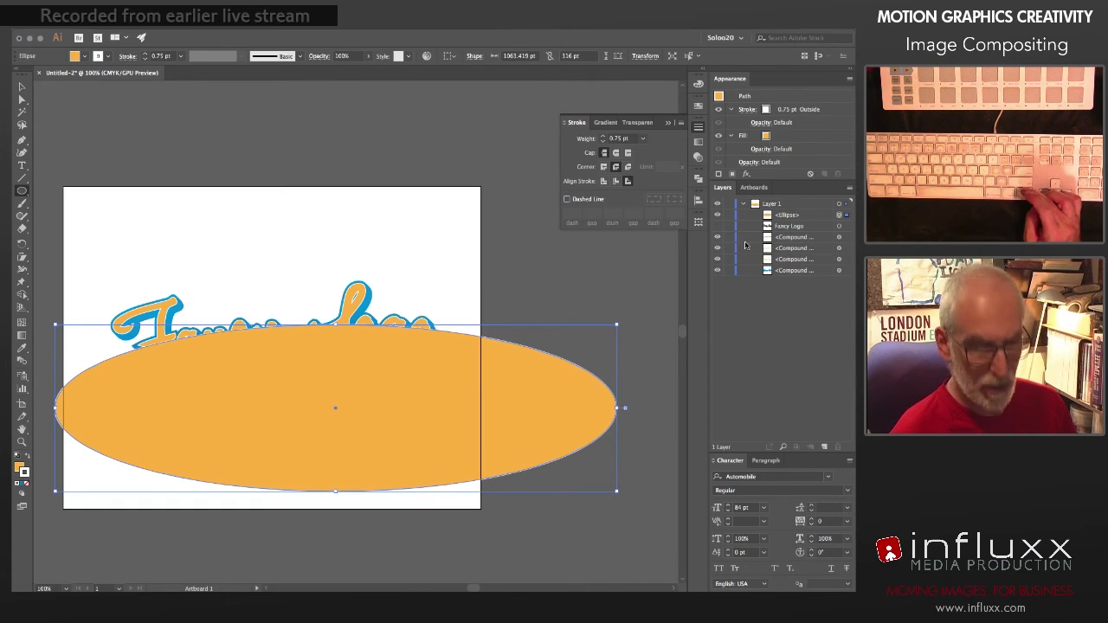
Step: Hide the gradient section, the original orange lettering and the blue backing, keeping the ellipse and the lettering copy visible
left_click(718, 238)
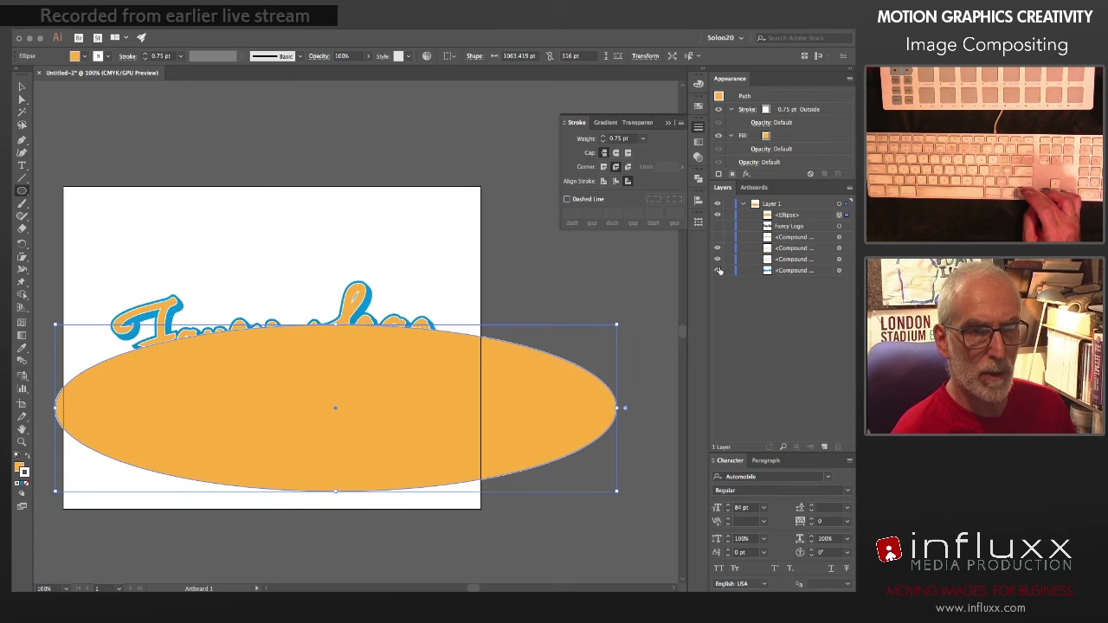
left_click(717, 261)
left_click(718, 270)
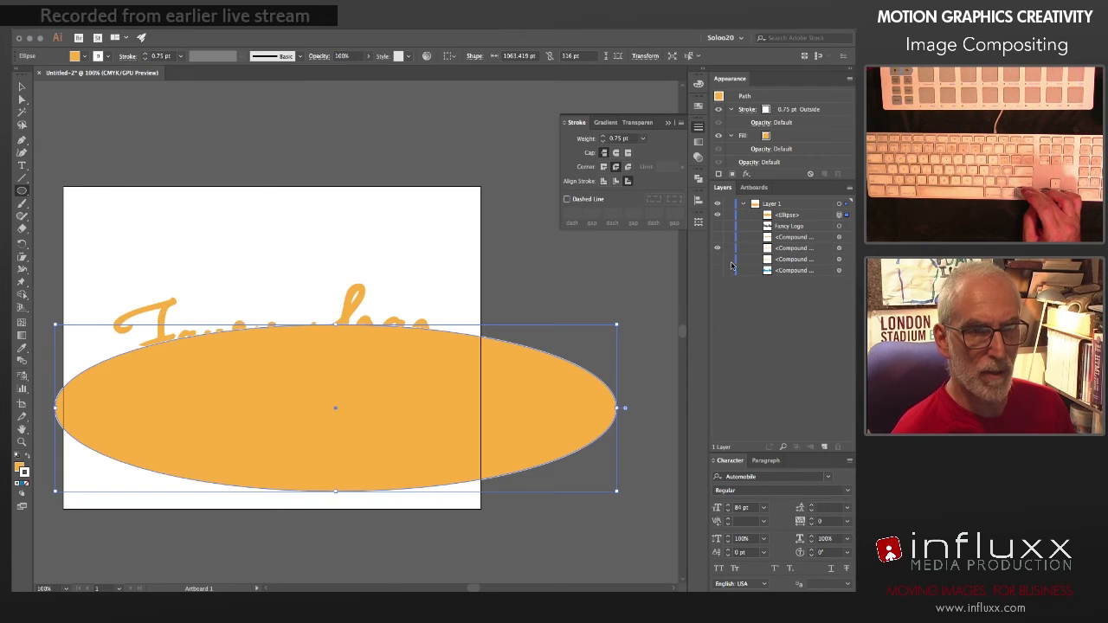
left_click(717, 215)
left_click(717, 215)
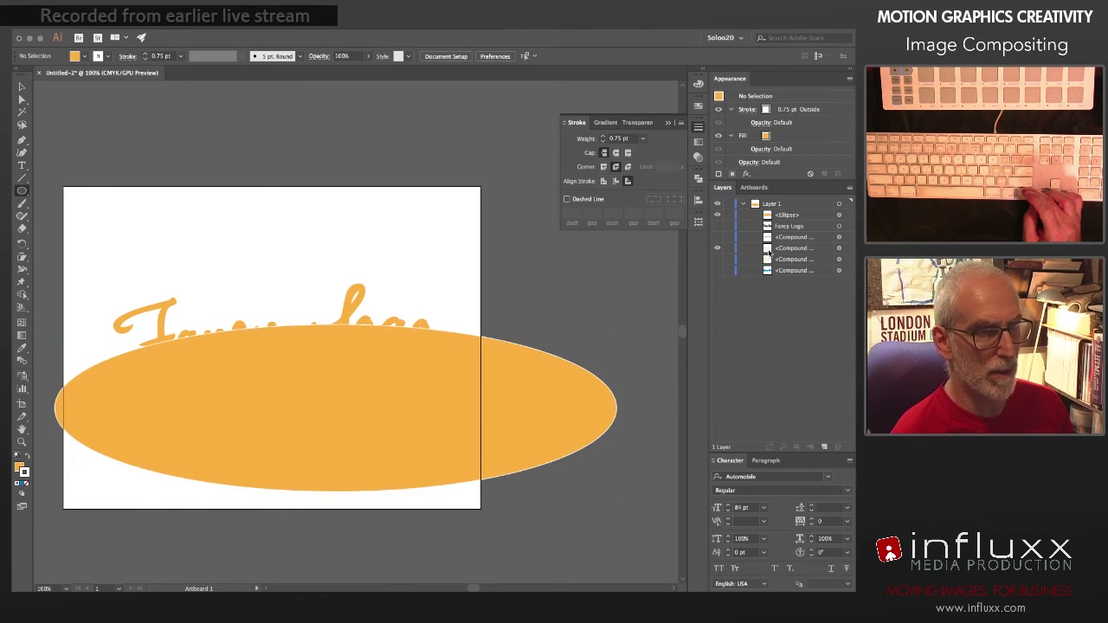
Step: Try Pathfinder Intersect on the lettering copy and ellipse, undo it, and subtract the ellipse from the lettering with Minus Front
left_click(846, 249)
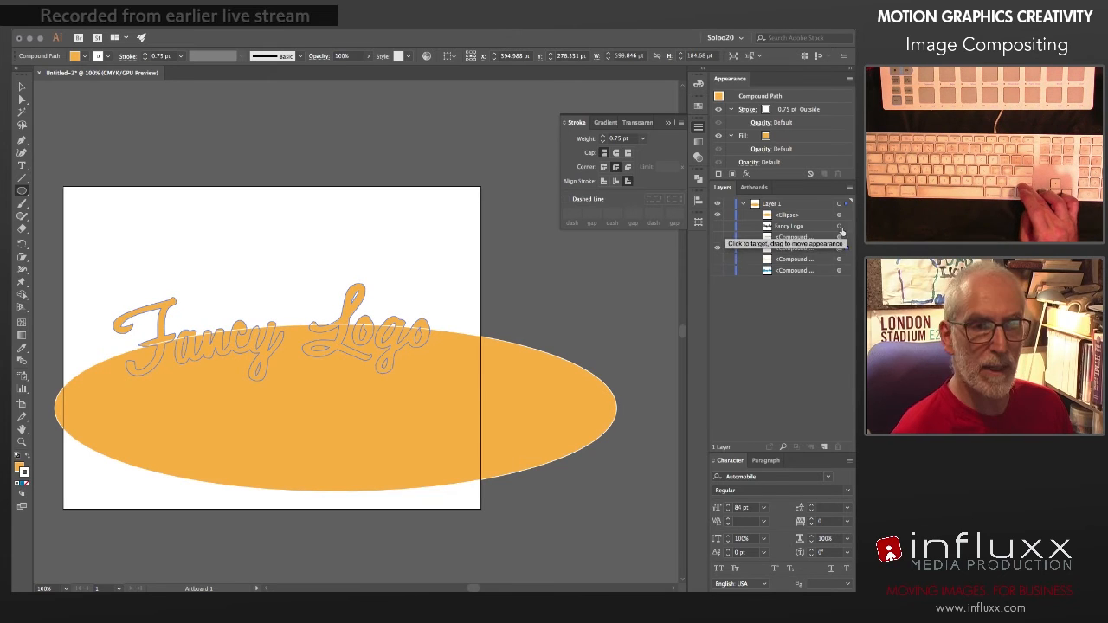
left_click(840, 216, "shift")
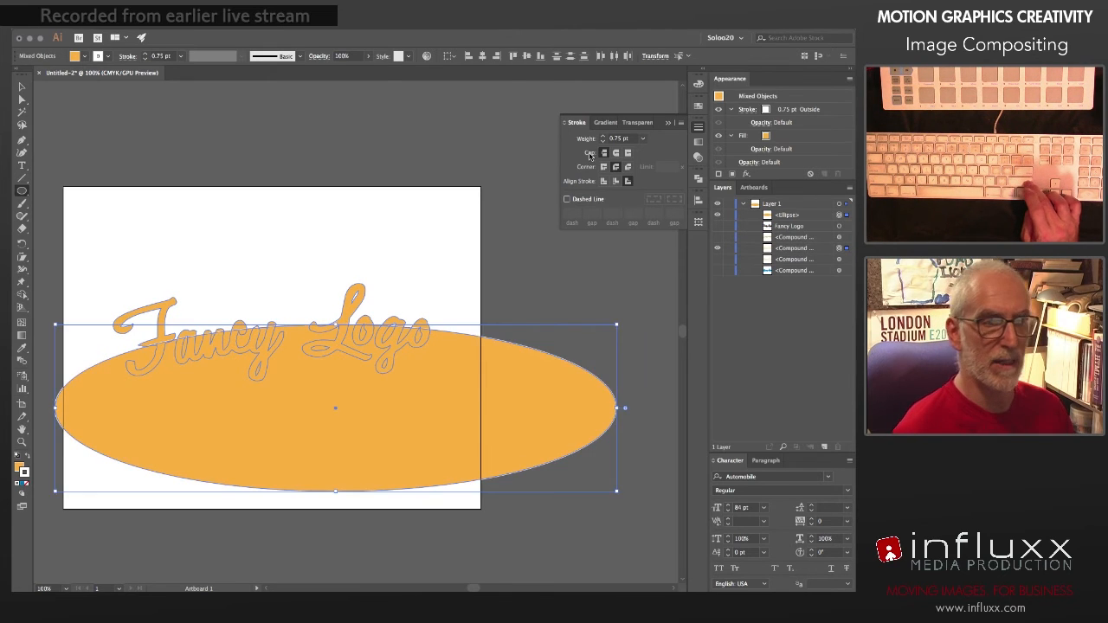
left_click(698, 178)
left_click(610, 202)
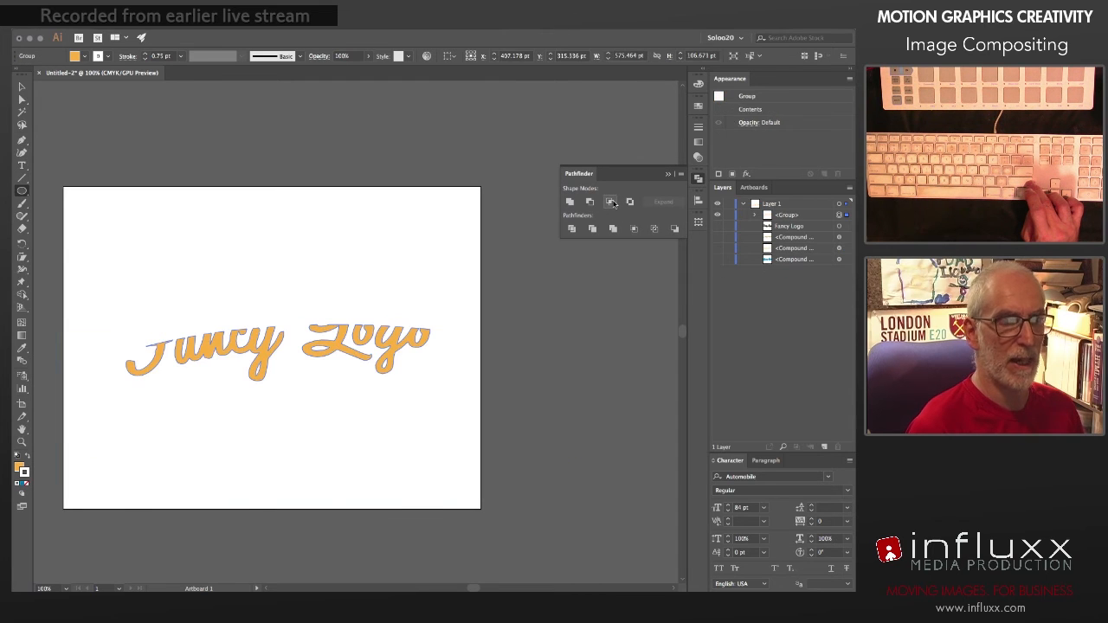
key("ctrl+z")
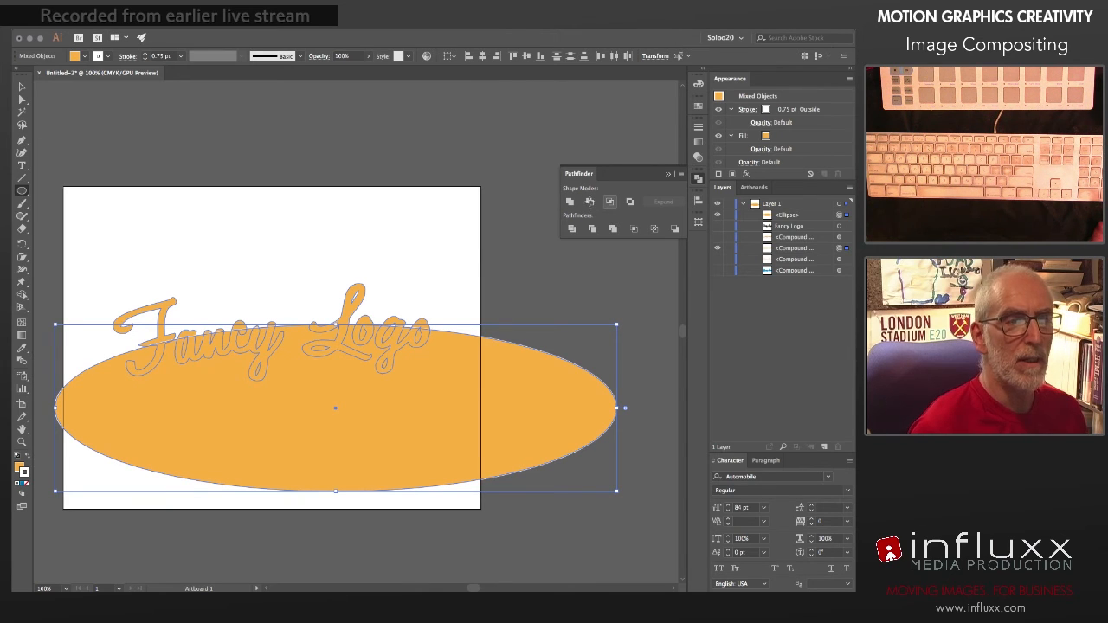
left_click(610, 201)
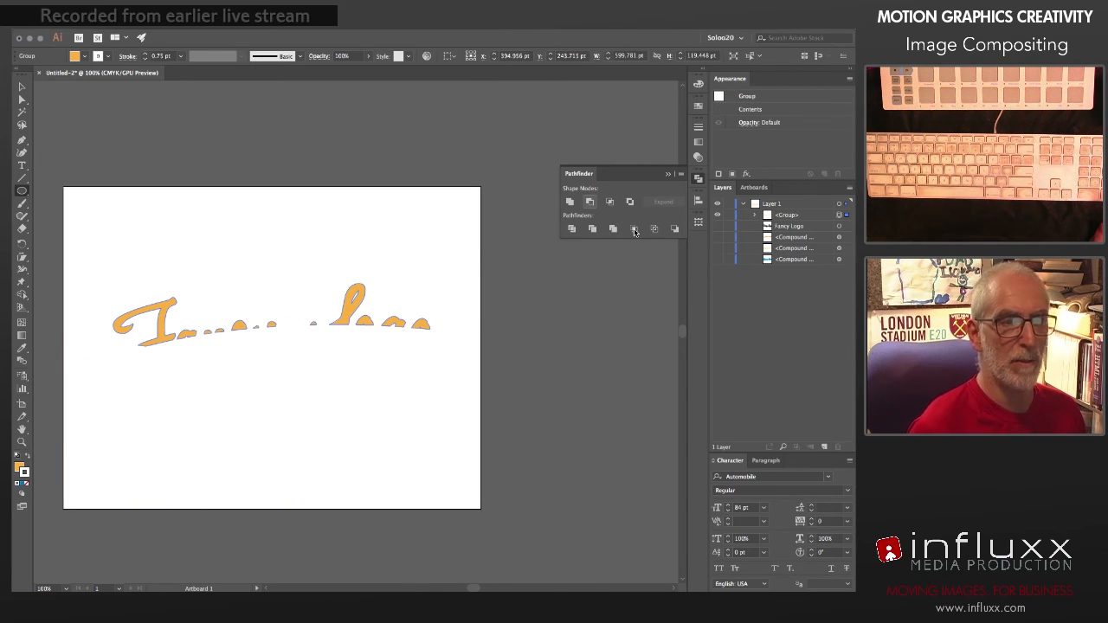
Step: Merge the grouped upper letter pieces into one compound path with Pathfinder Unite
left_click(698, 179)
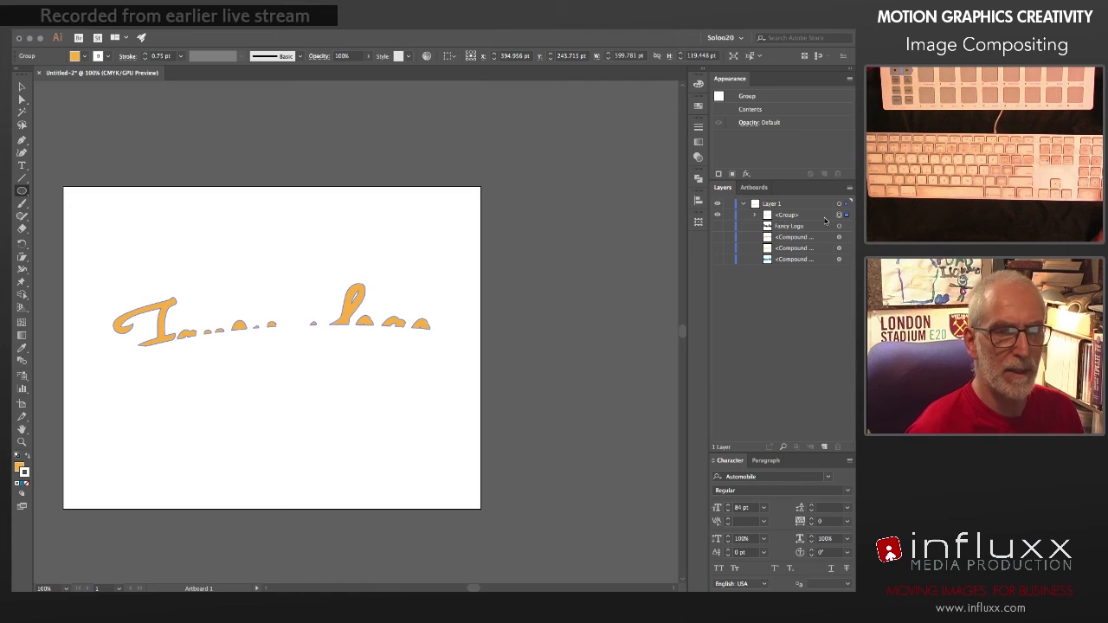
left_click(697, 178)
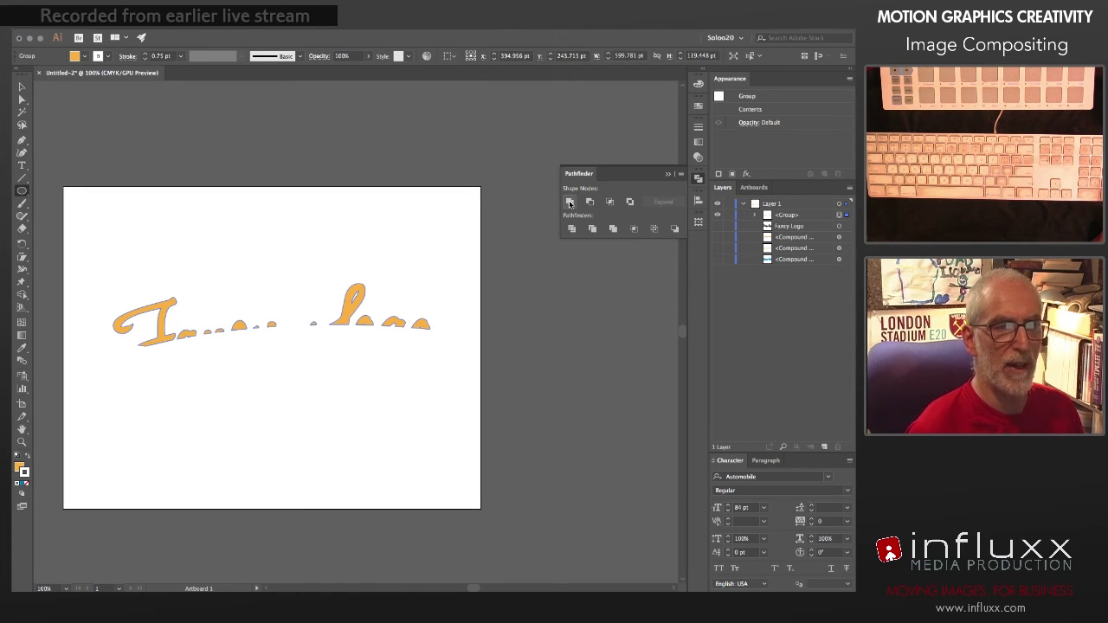
left_click(569, 203)
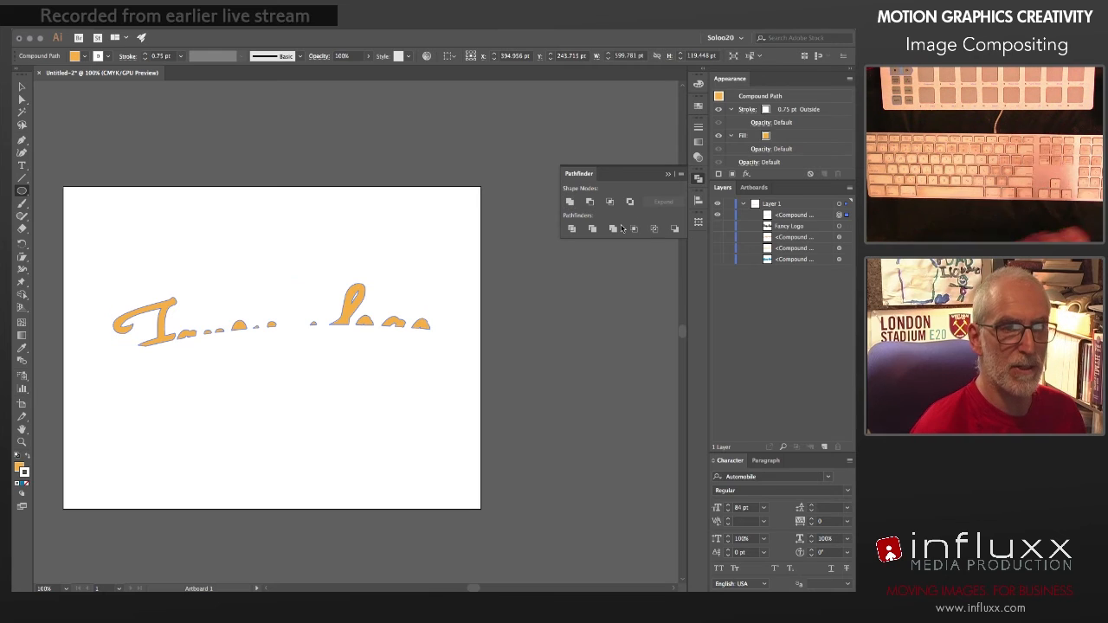
left_click(698, 178)
Step: Move the upper lettering section below the hidden Fancy Logo text in the layer stack and lock Fancy Logo
left_click(716, 214)
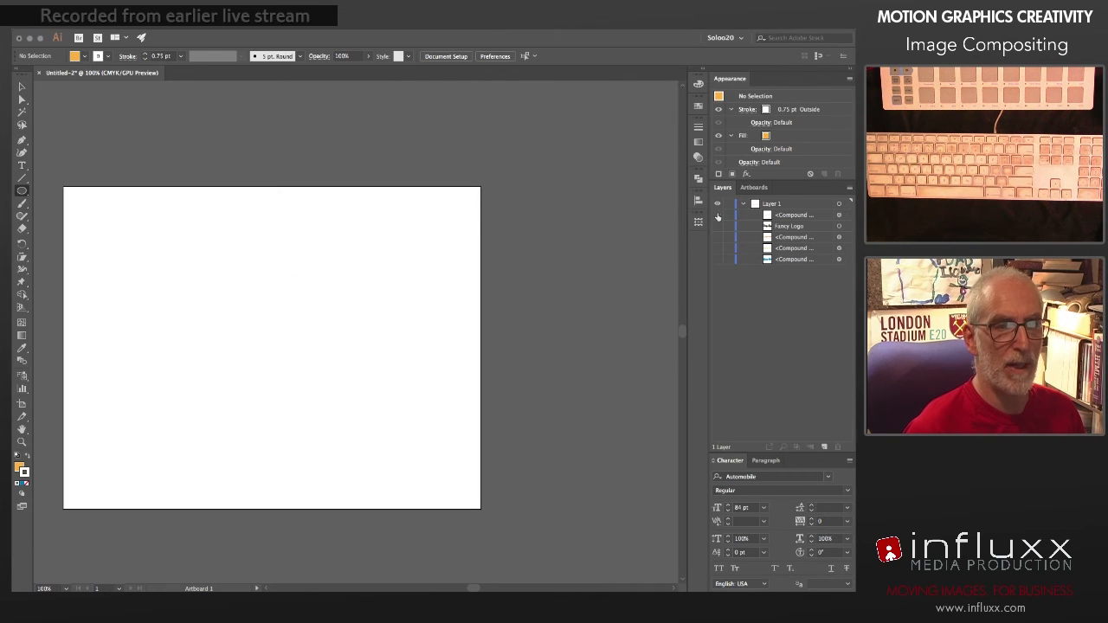
left_click(716, 215)
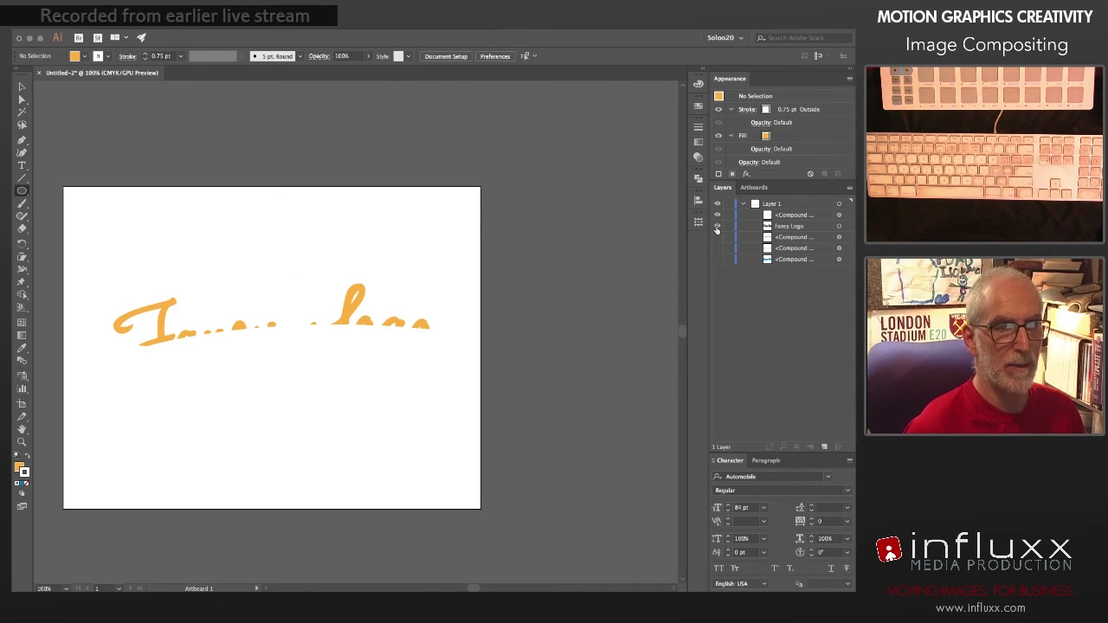
left_click(716, 227)
left_click(715, 227)
left_click_drag(778, 216, 784, 231)
left_click(729, 216)
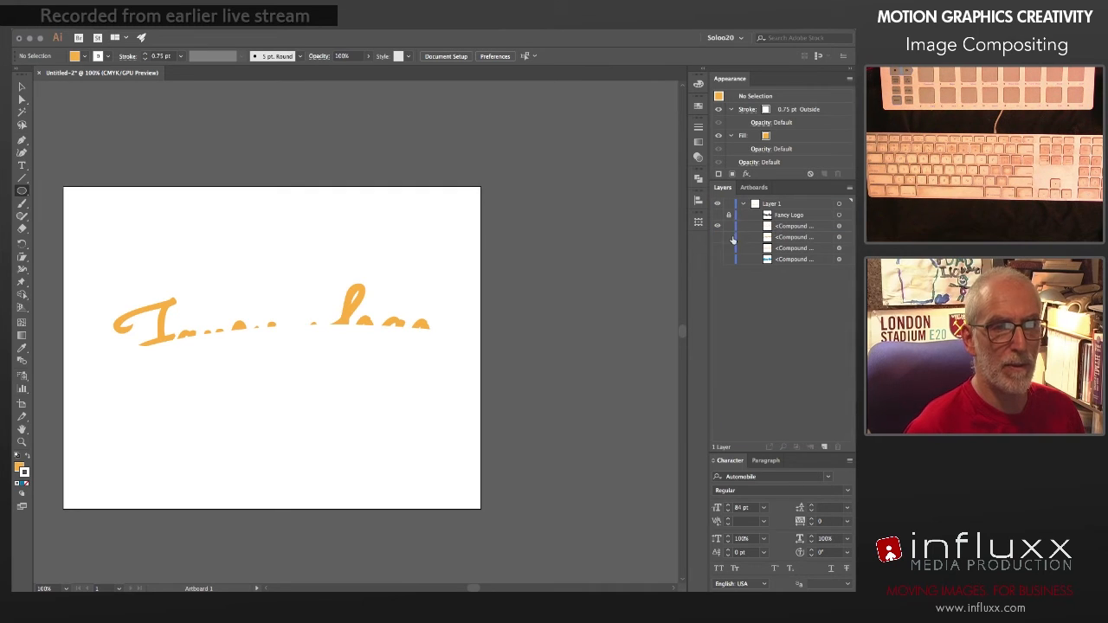
Step: Show the gradient lower section together with the upper lettering section
left_click(717, 226)
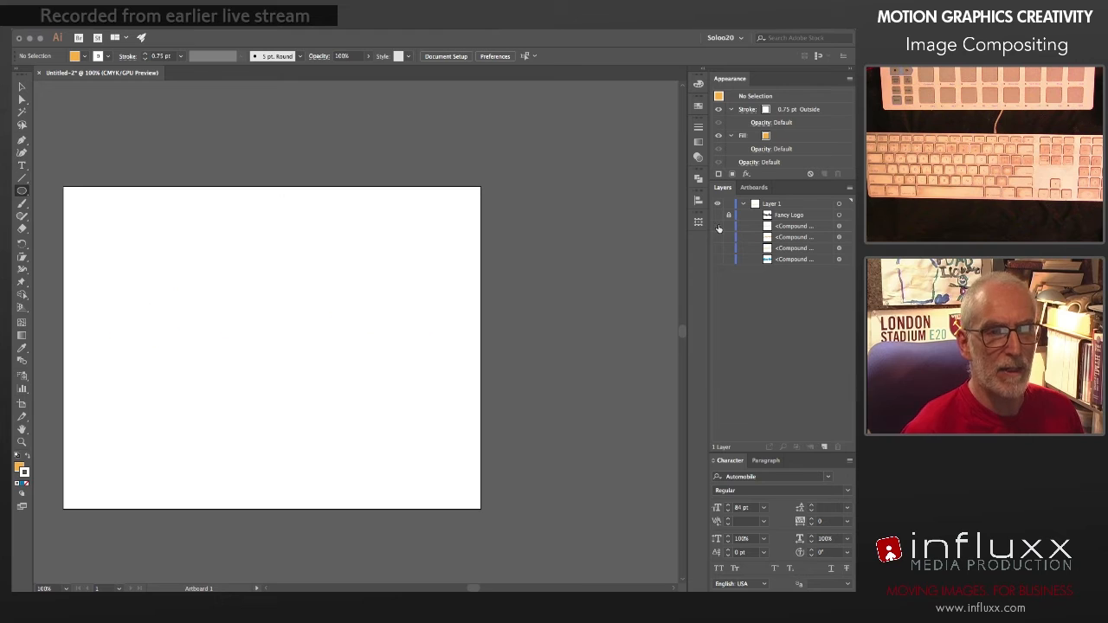
left_click(717, 227)
left_click(718, 238)
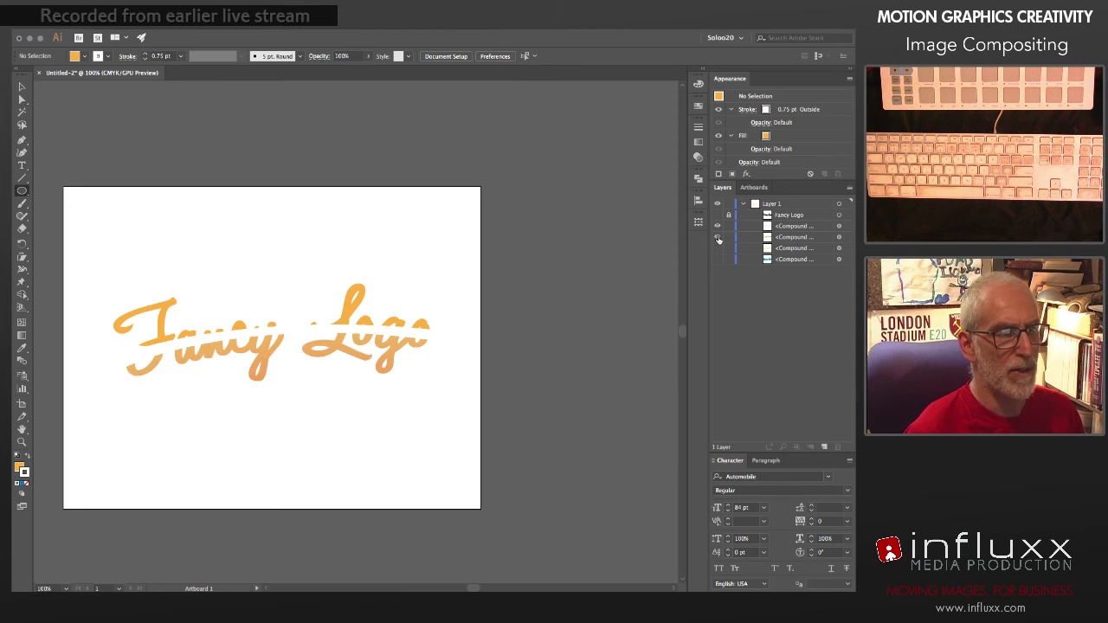
Step: Remove the white stroke from the upper lettering section and open its gradient settings
left_click(840, 226)
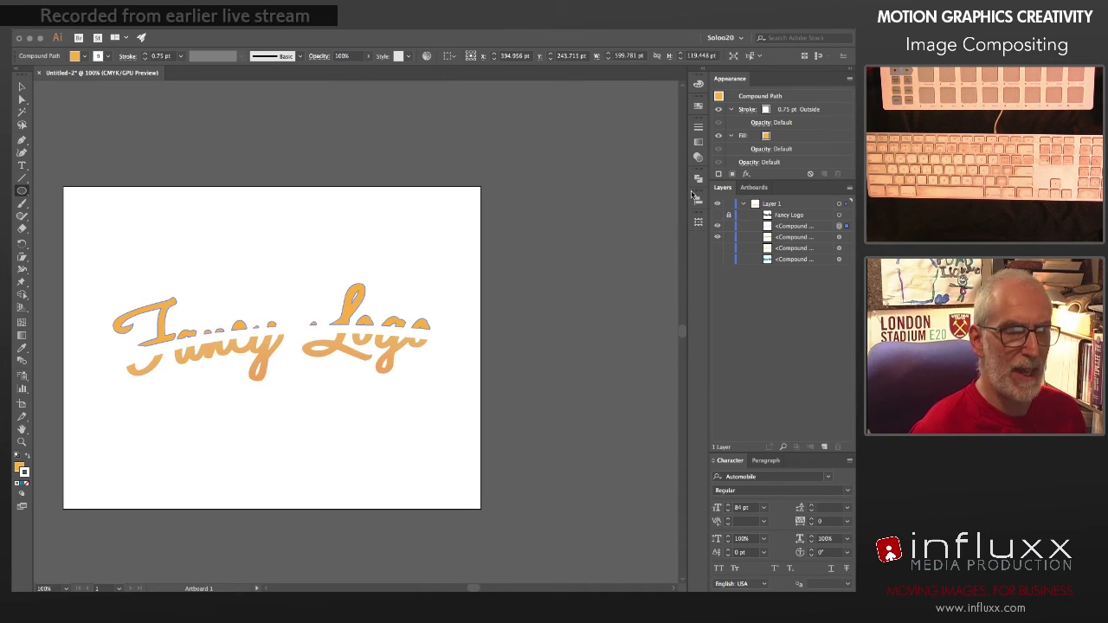
left_click(698, 144)
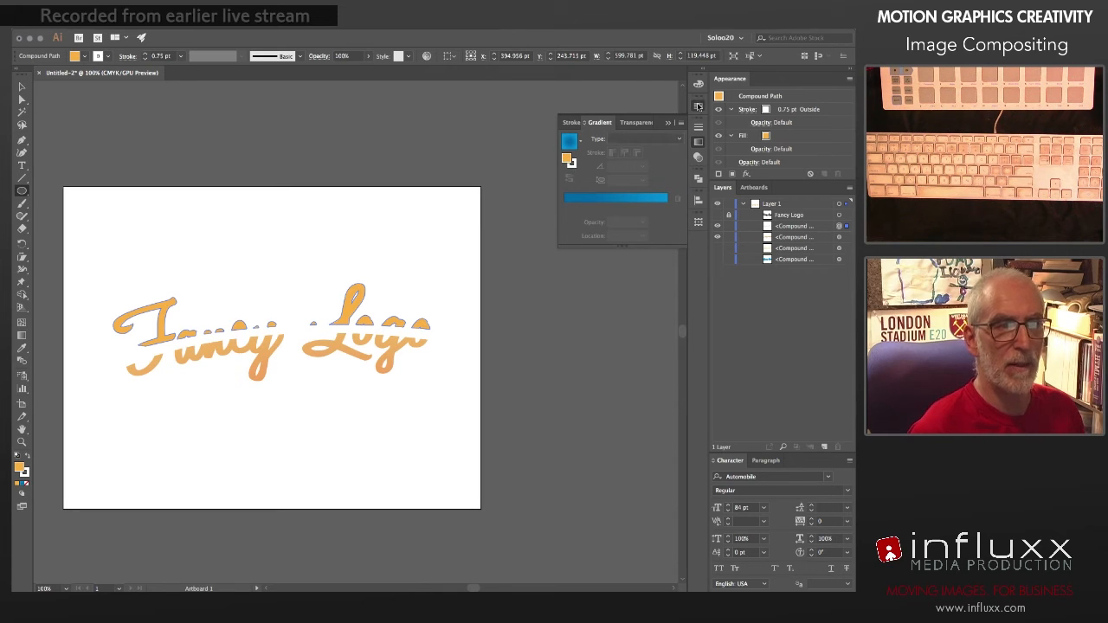
left_click(698, 105)
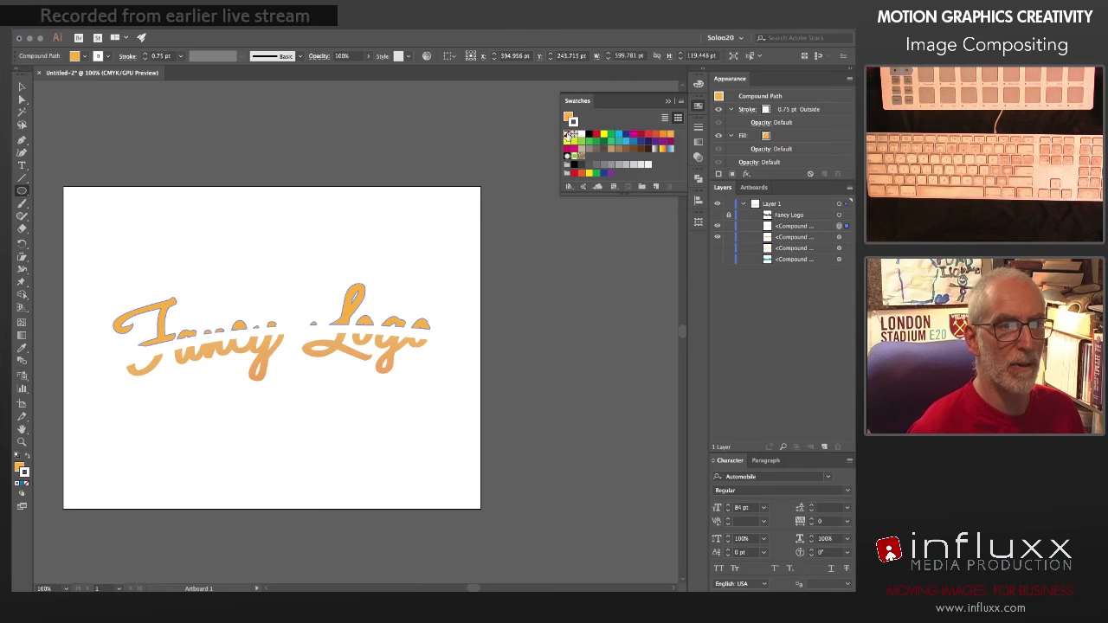
left_click(568, 135)
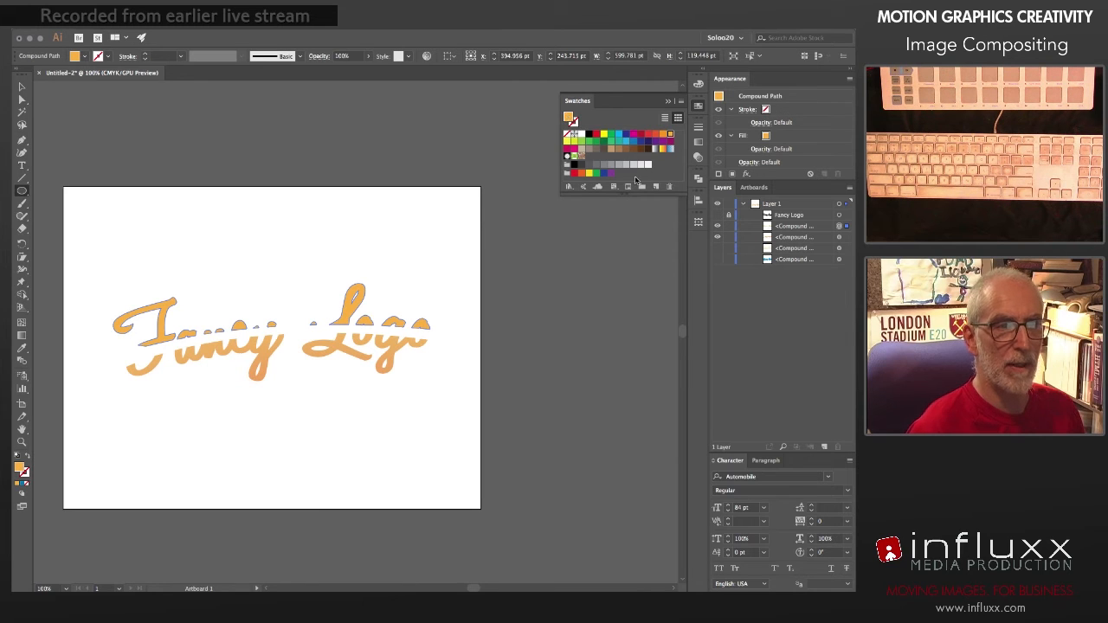
left_click(699, 142)
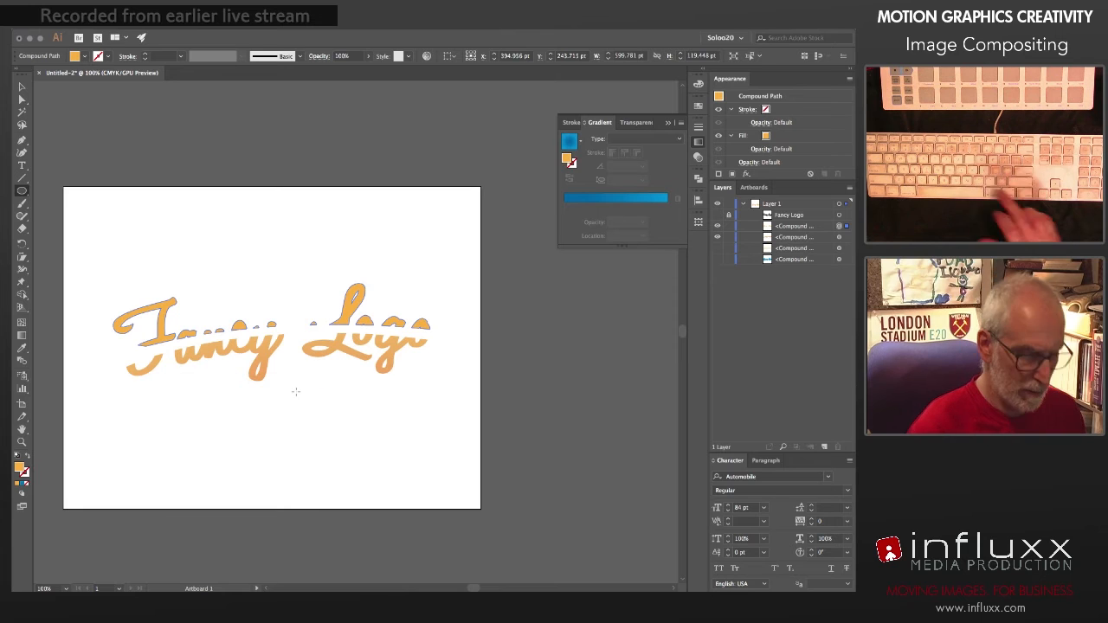
Step: Fill the upper lettering section with a radial gradient, centre it below the text and flatten it to about 53.3% aspect ratio
key("g")
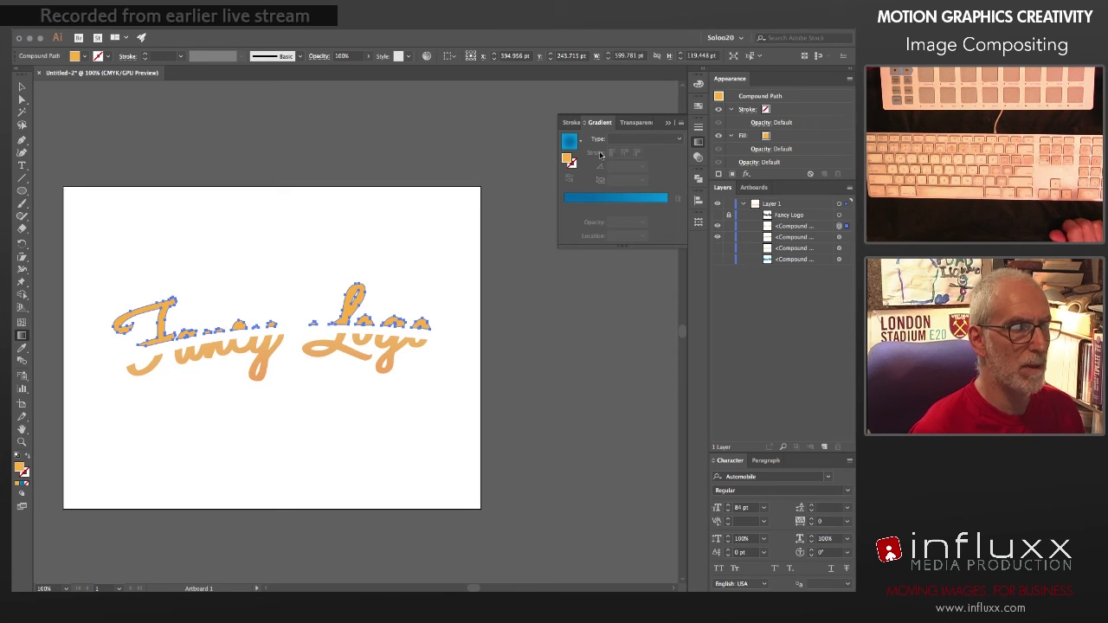
left_click(625, 139)
left_click(625, 161)
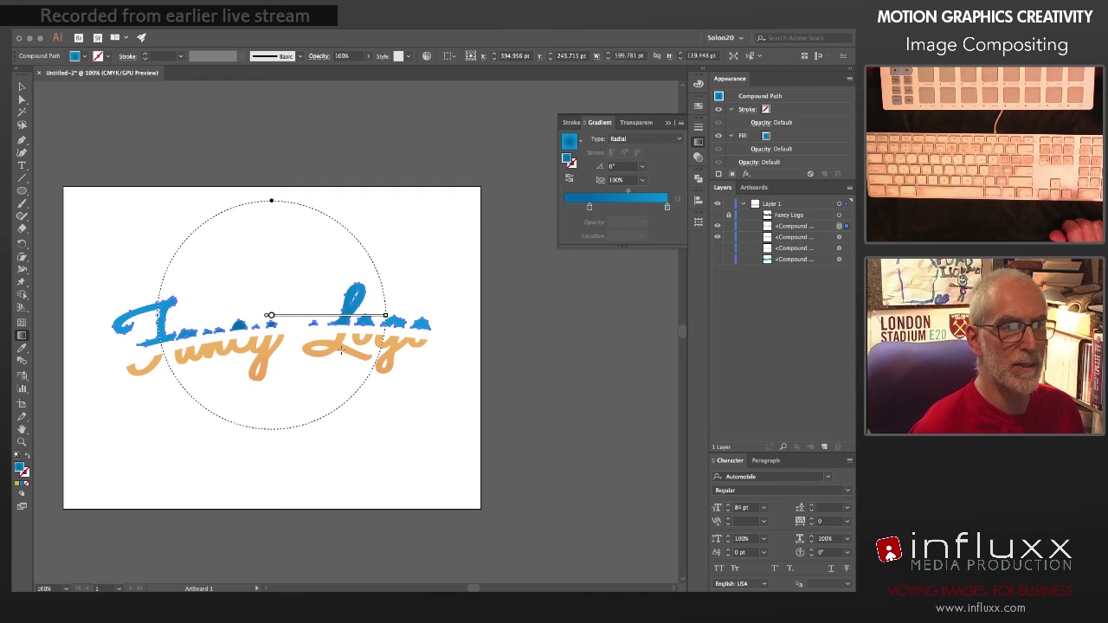
left_click_drag(271, 317, 312, 373)
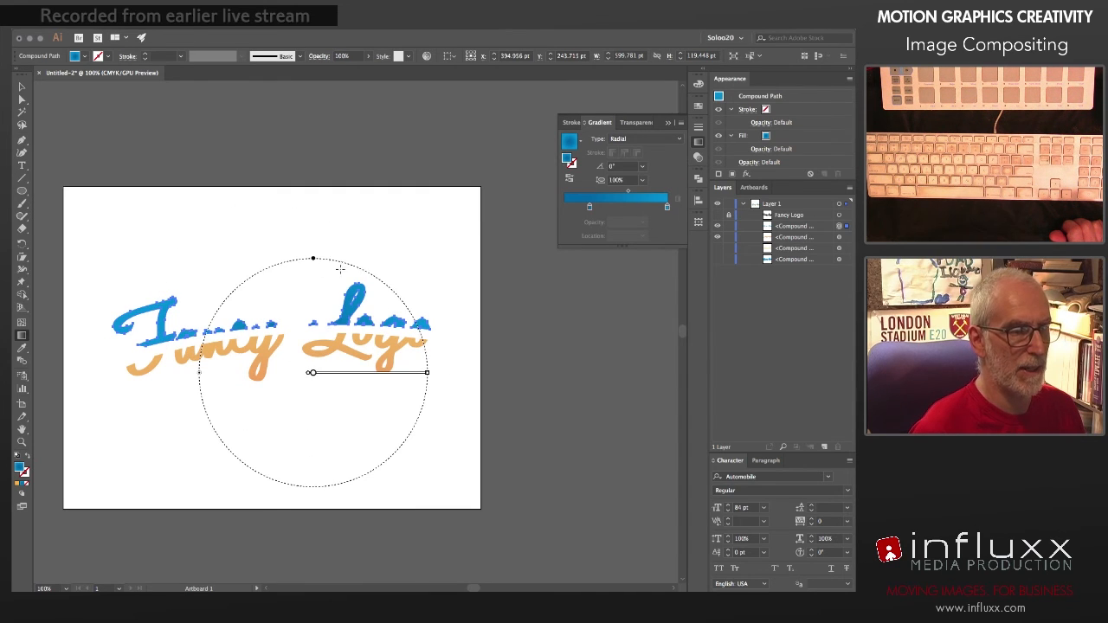
left_click_drag(314, 259, 313, 311)
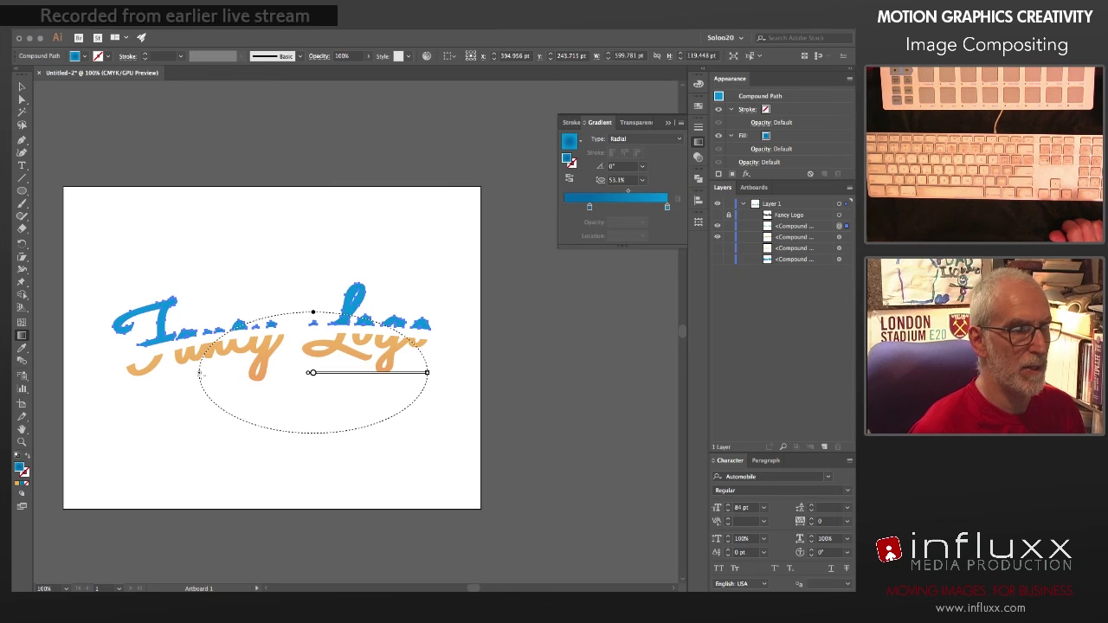
Step: Widen the radial gradient well beyond the lettering, lower its centre further and flatten it to about 33.2% aspect ratio
left_click_drag(199, 375, 129, 375)
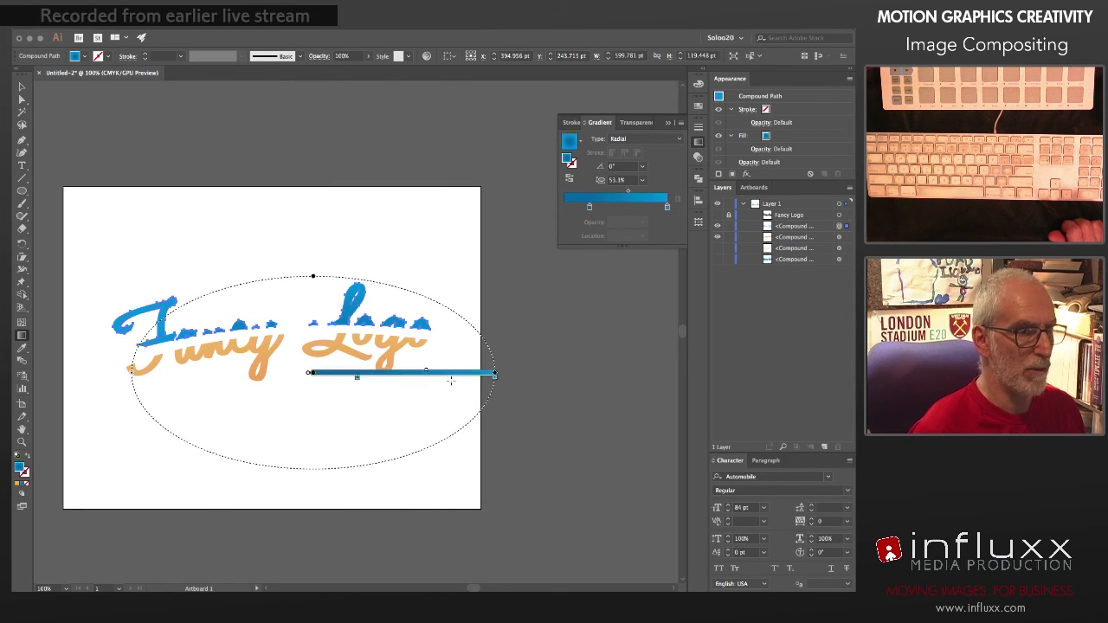
left_click_drag(494, 374, 468, 373)
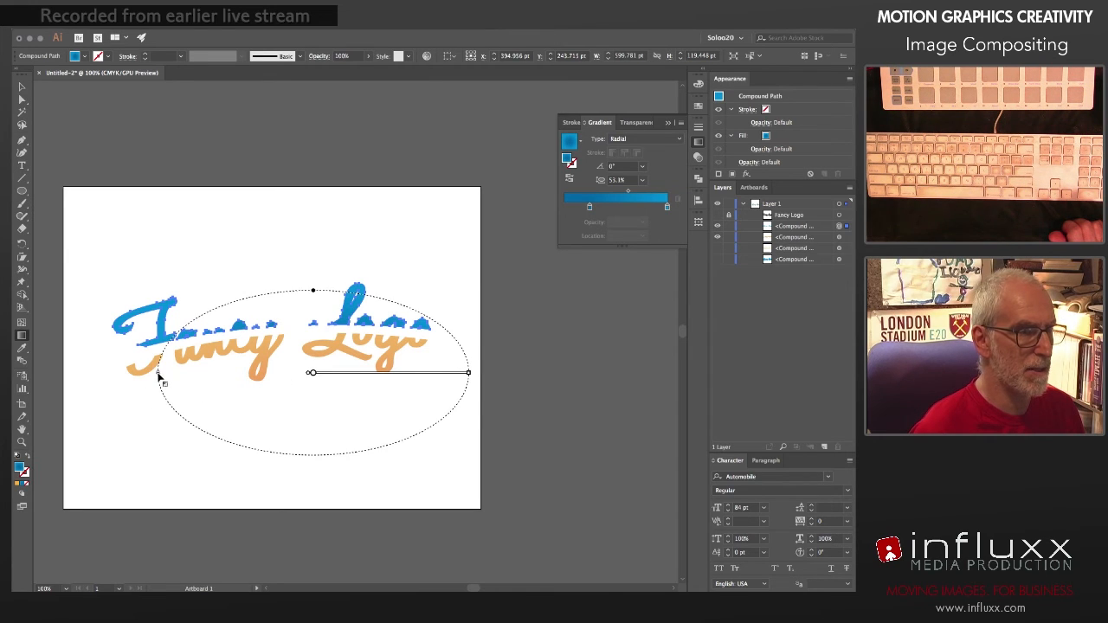
left_click_drag(159, 375, 123, 370)
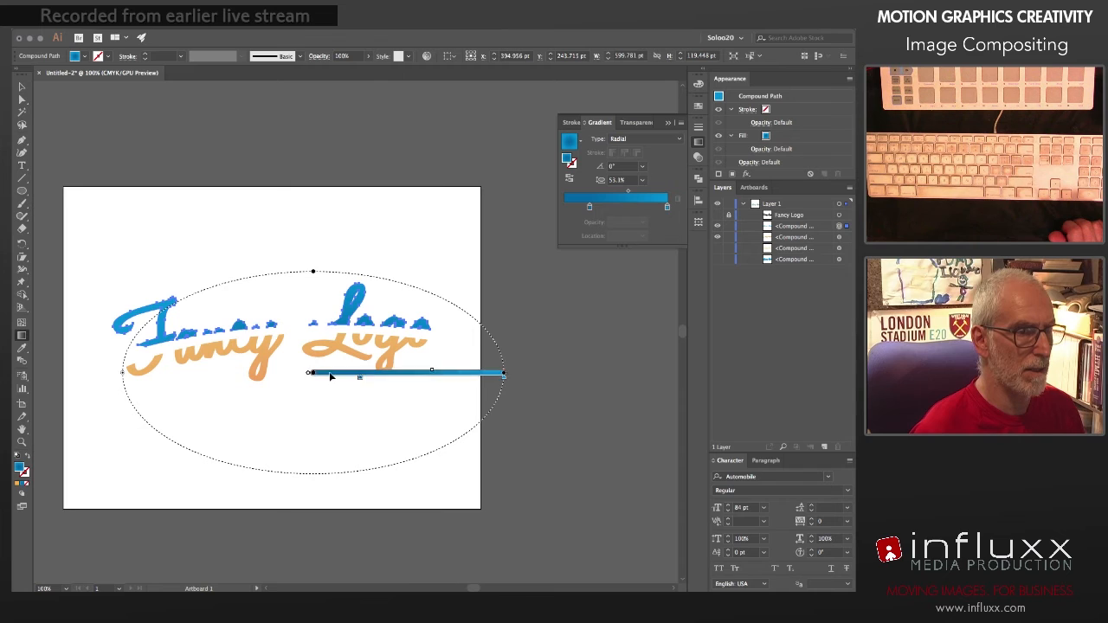
left_click_drag(311, 372, 303, 399)
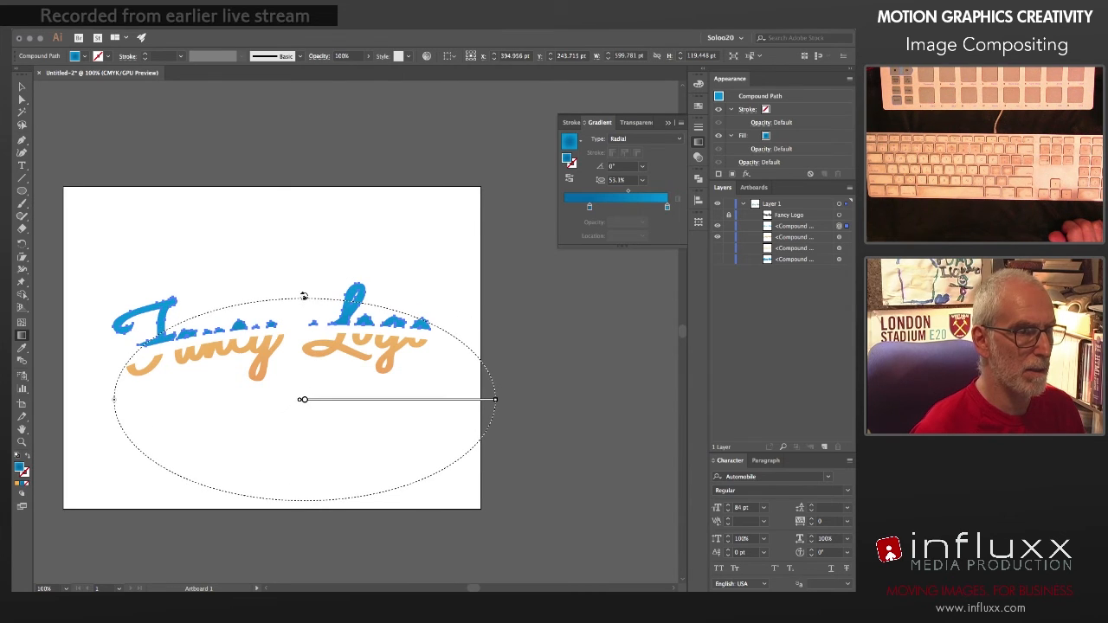
left_click_drag(304, 329, 305, 337)
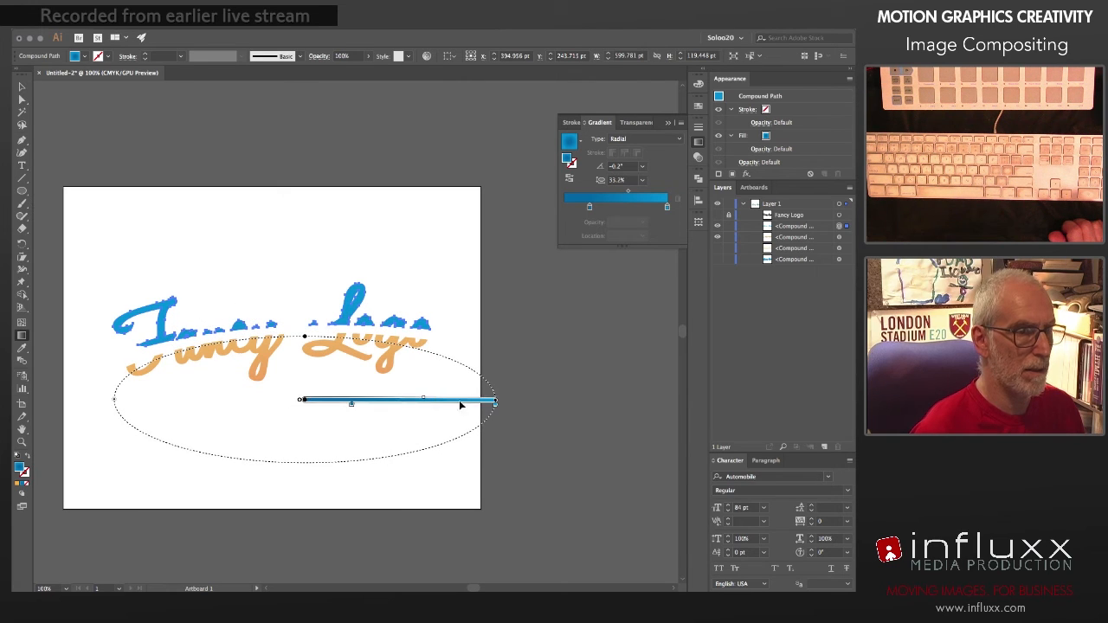
left_click_drag(496, 402, 554, 401)
left_click_drag(304, 400, 322, 406)
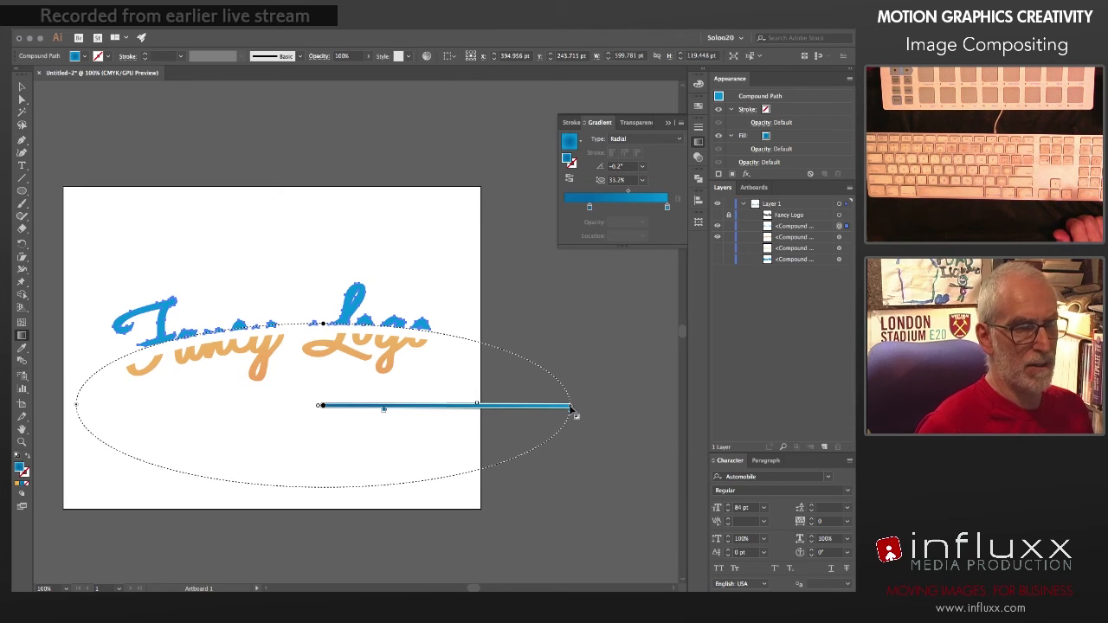
mouse_move(571, 406)
left_mouse_down()
mouse_move(564, 395)
mouse_move(588, 401)
left_mouse_up()
Step: Set the inner stop of the radial gradient to the orange swatch C=0 M=35 Y=85 K=0
double_click(590, 206)
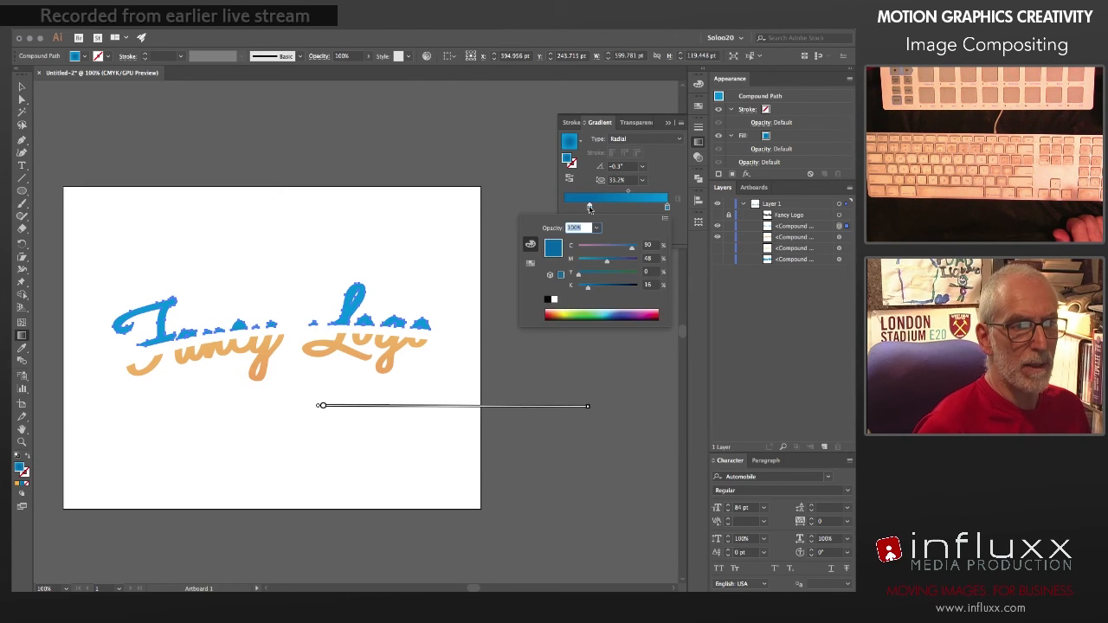
left_click(530, 263)
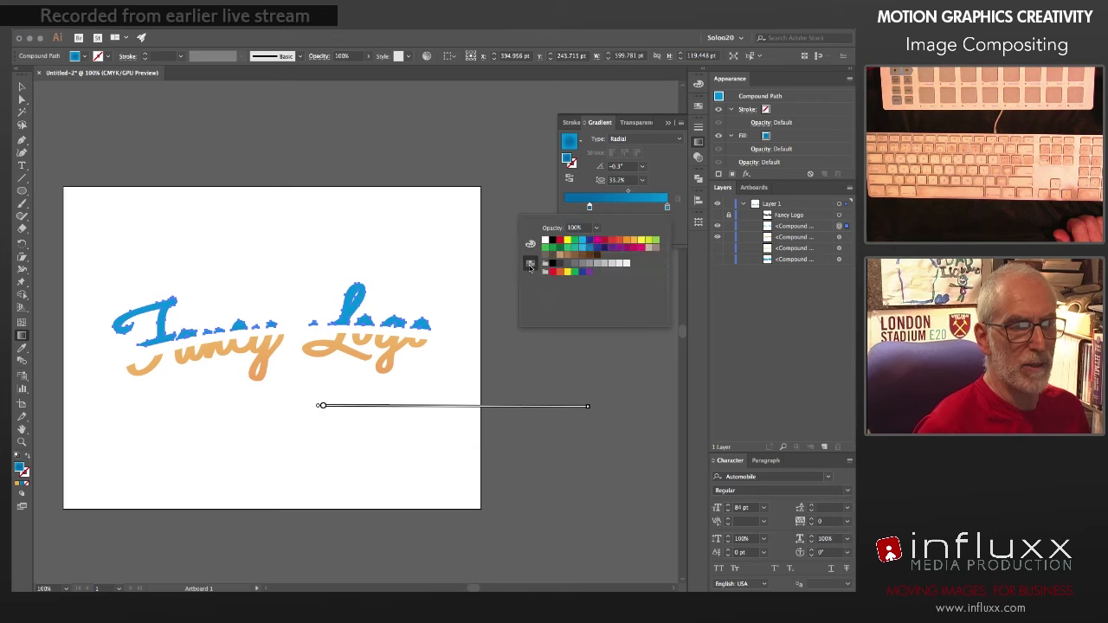
left_click(635, 241)
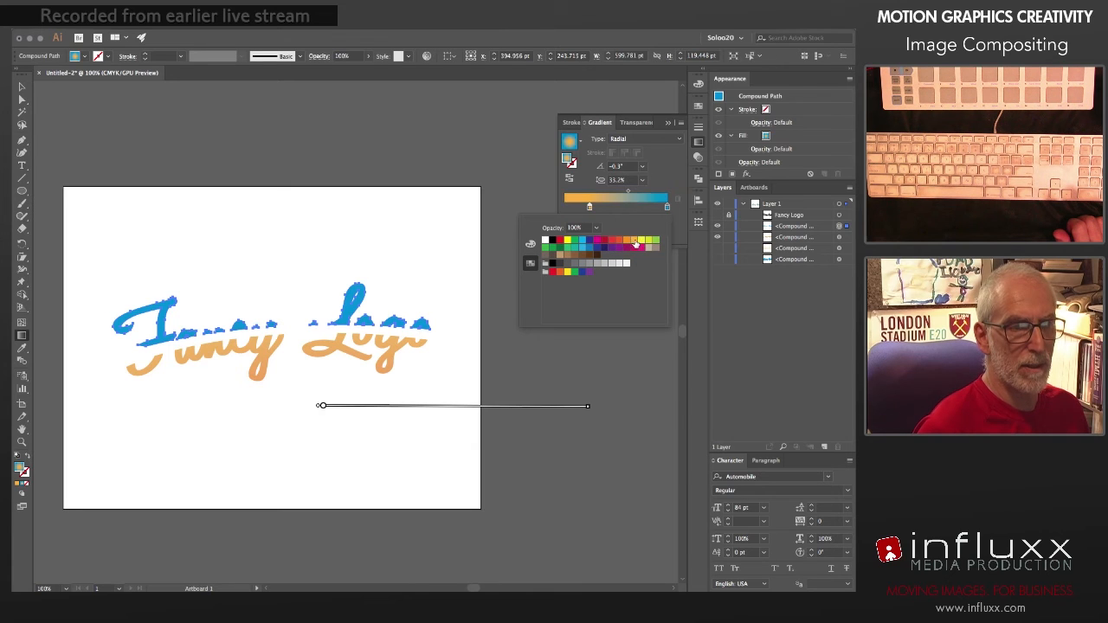
Step: Recolour the outer gradient stop, starting from the same orange swatch, to pale yellow C=0 M=6 Y=56 K=0
double_click(667, 208)
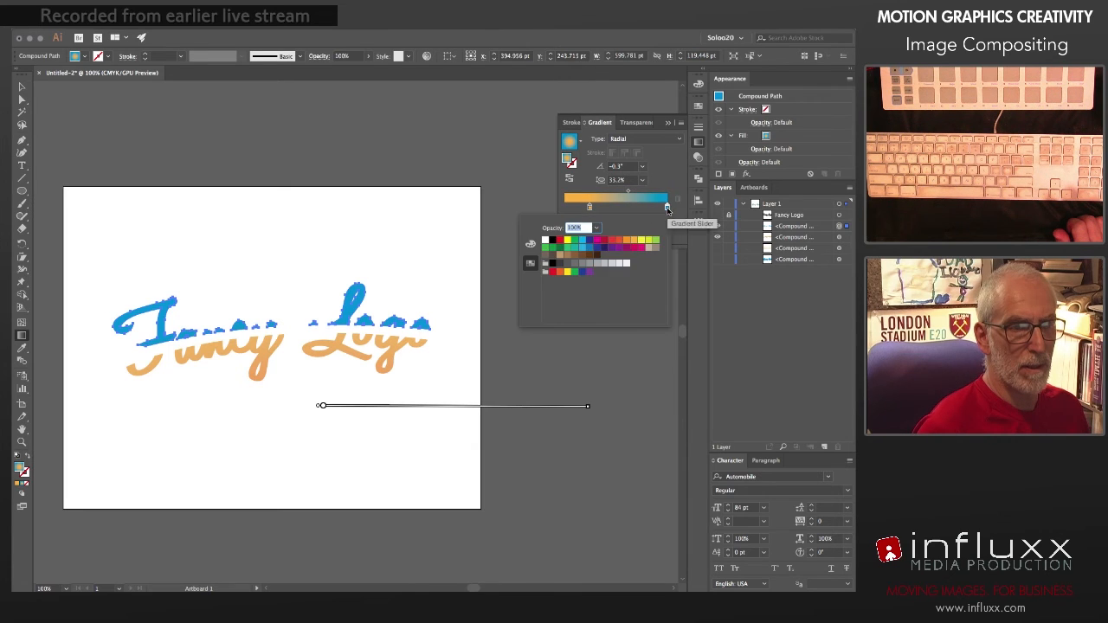
left_click(634, 242)
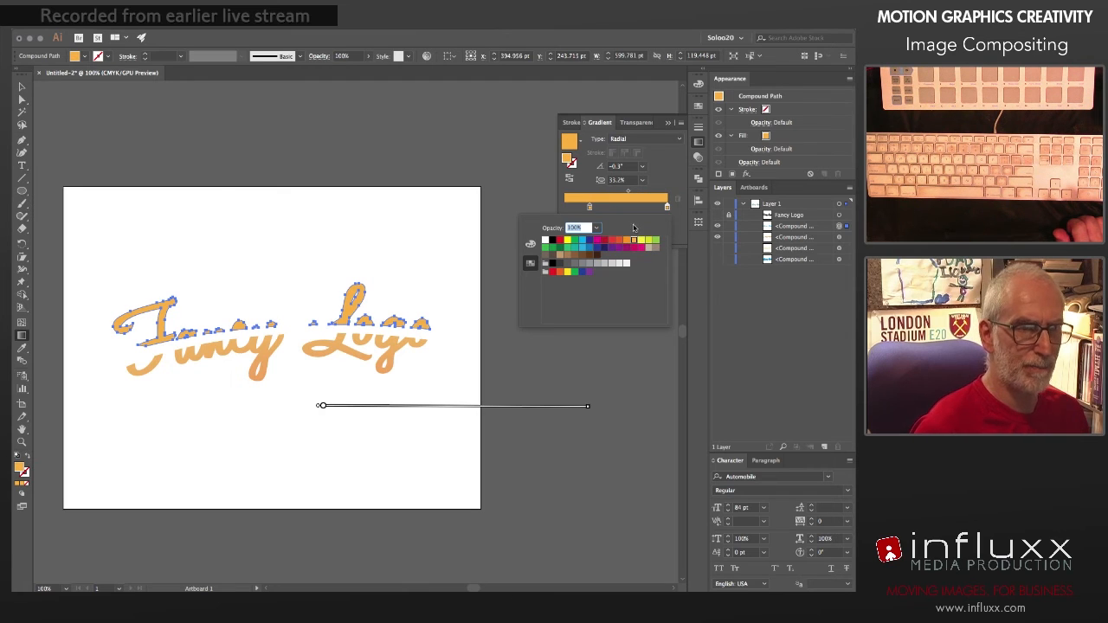
left_click(531, 244)
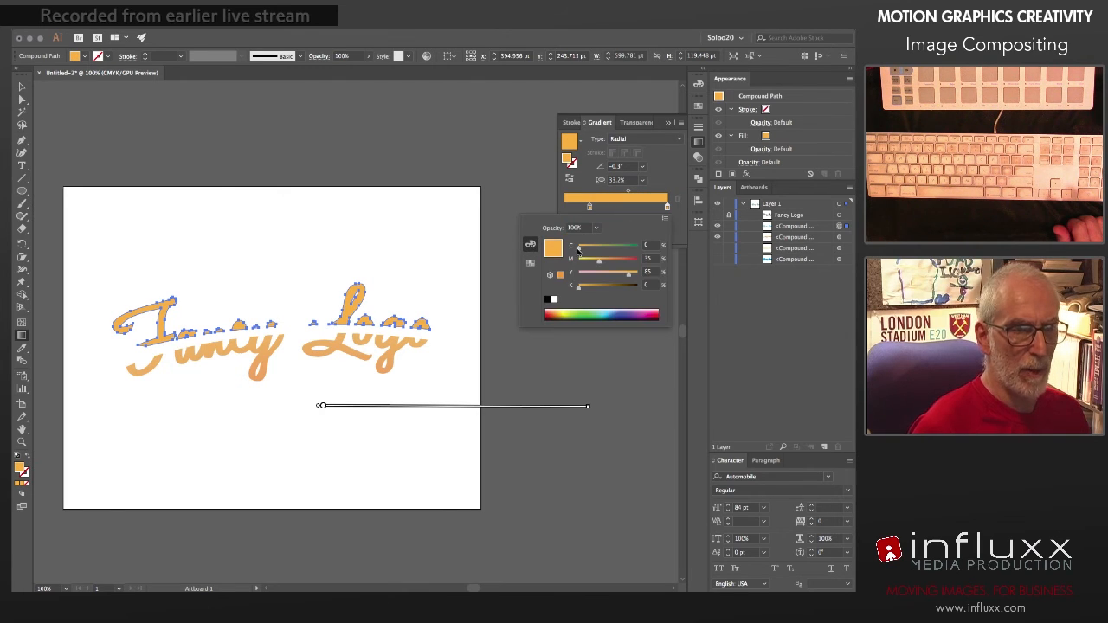
mouse_move(596, 262)
left_mouse_down()
mouse_move(633, 274)
mouse_move(582, 262)
mouse_move(622, 274)
mouse_move(611, 275)
left_mouse_up()
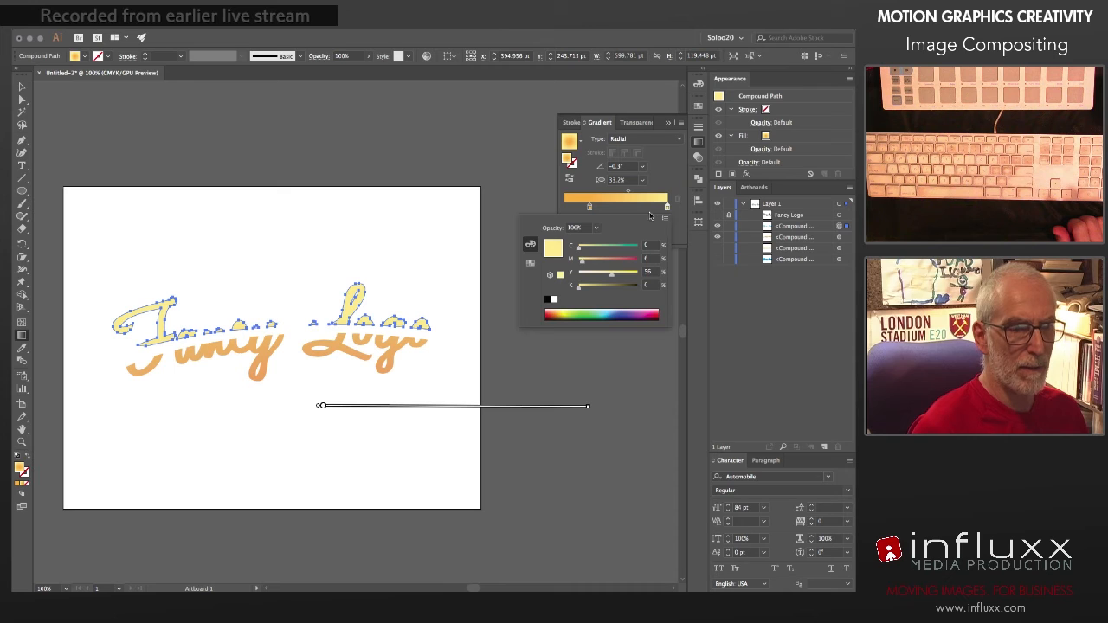
left_click(659, 175)
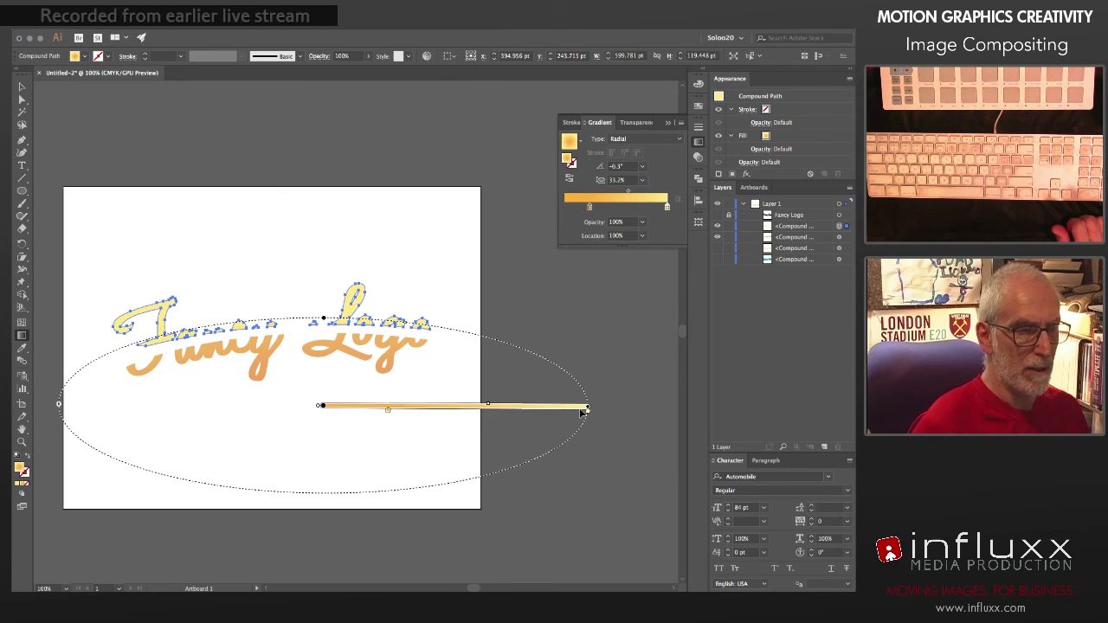
Step: Slide the orange gradient stop outward until it is close to the pale yellow stop, and enlarge the gradient ellipse
left_click_drag(587, 415, 546, 412)
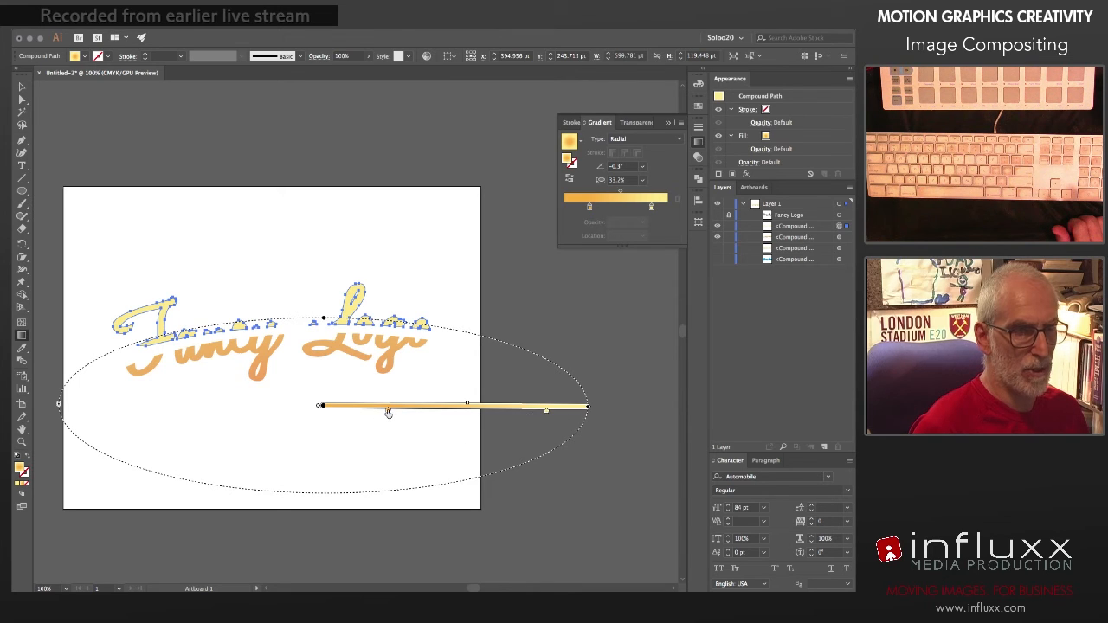
left_click_drag(388, 413, 581, 416)
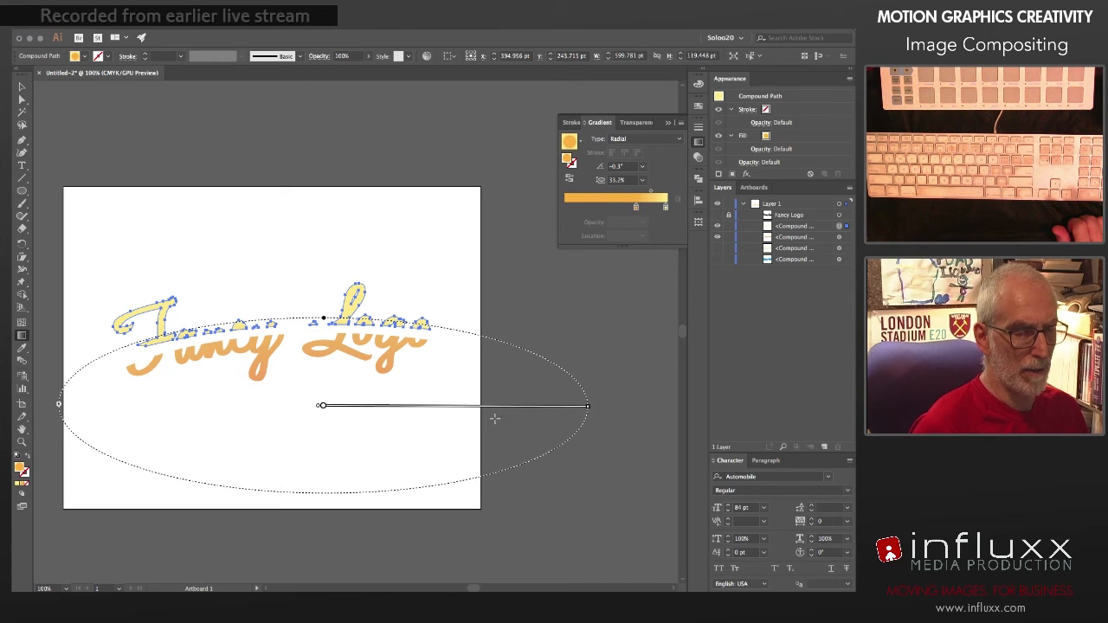
left_click_drag(509, 413, 566, 413)
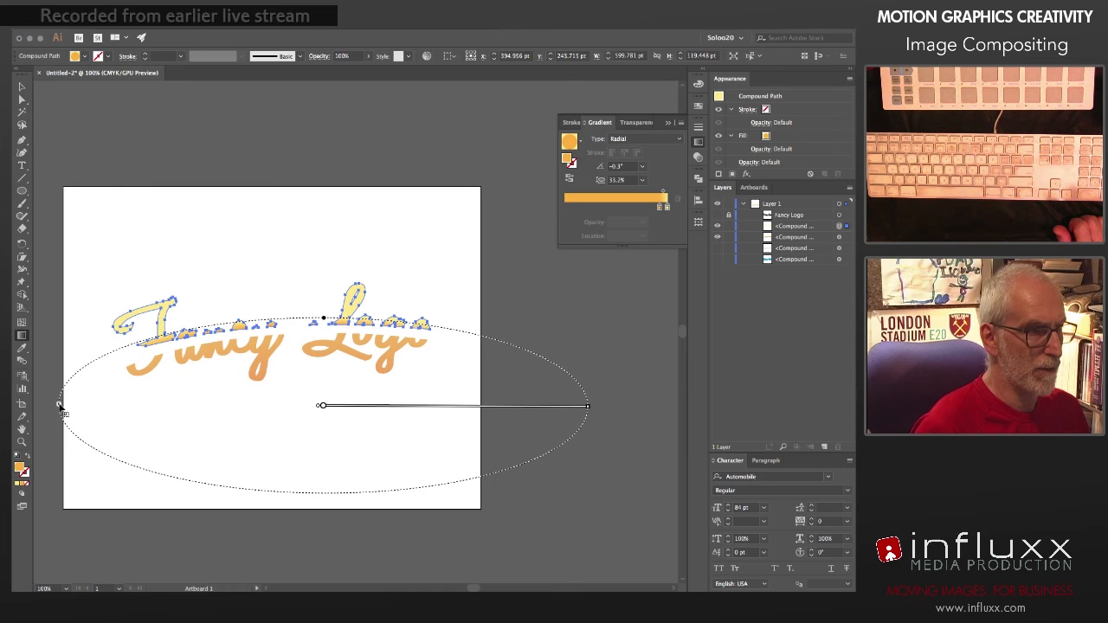
mouse_move(59, 404)
left_mouse_down()
mouse_move(90, 404)
mouse_move(56, 404)
left_mouse_up()
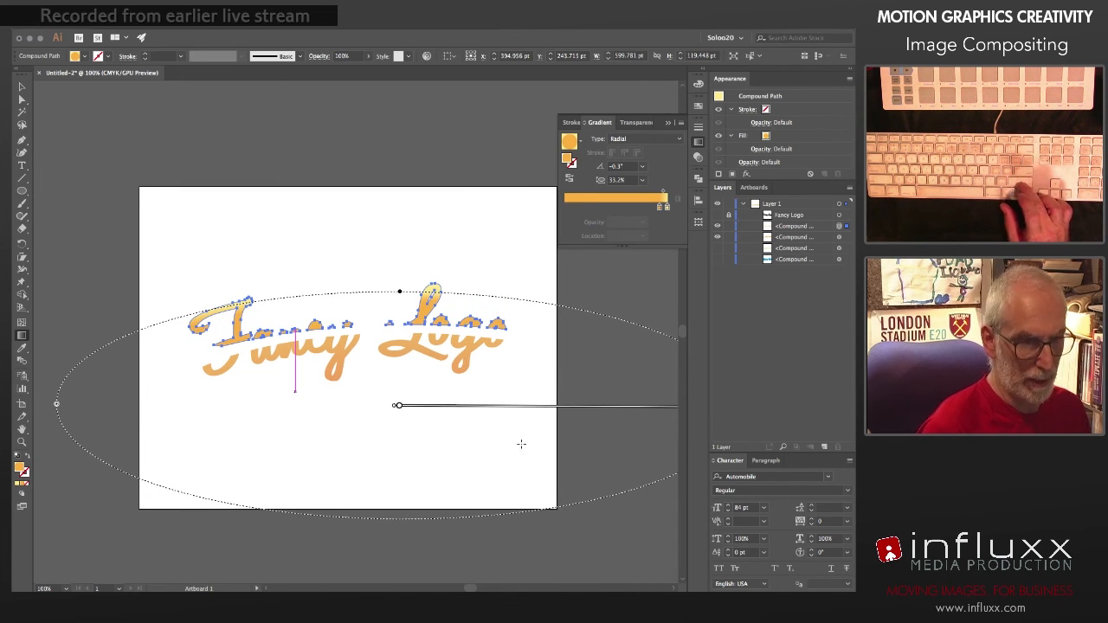
Step: Move the orange stop partway back inward to widen its transition into pale yellow, deselect the lettering and close the gradient settings
key("space")
left_click_drag(570, 436, 468, 427)
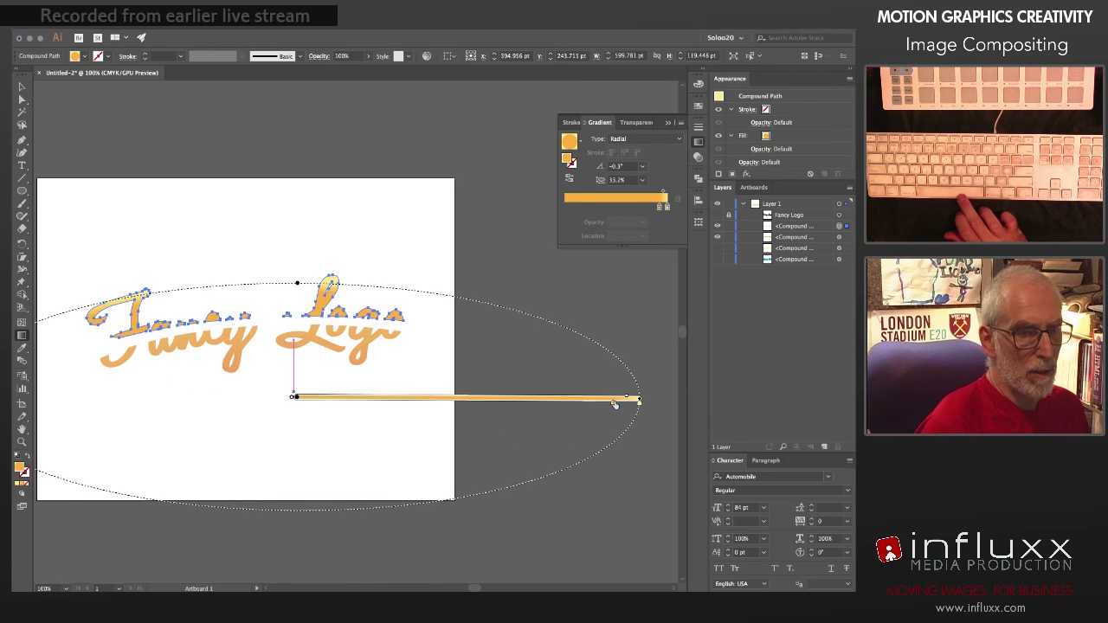
left_click_drag(612, 403, 549, 409)
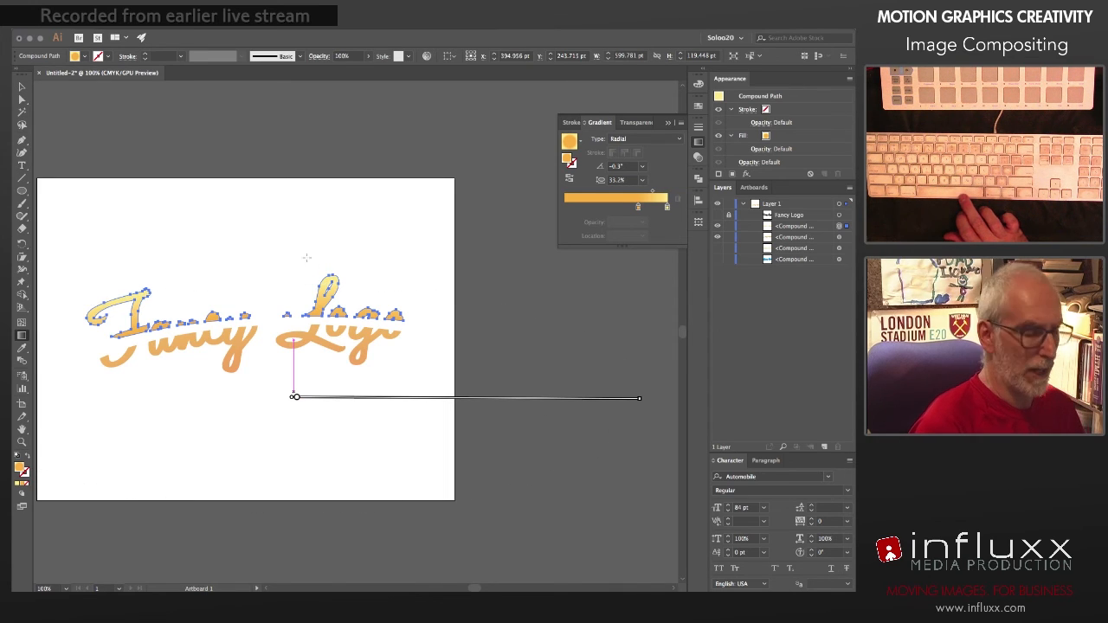
key("v")
left_click(301, 184)
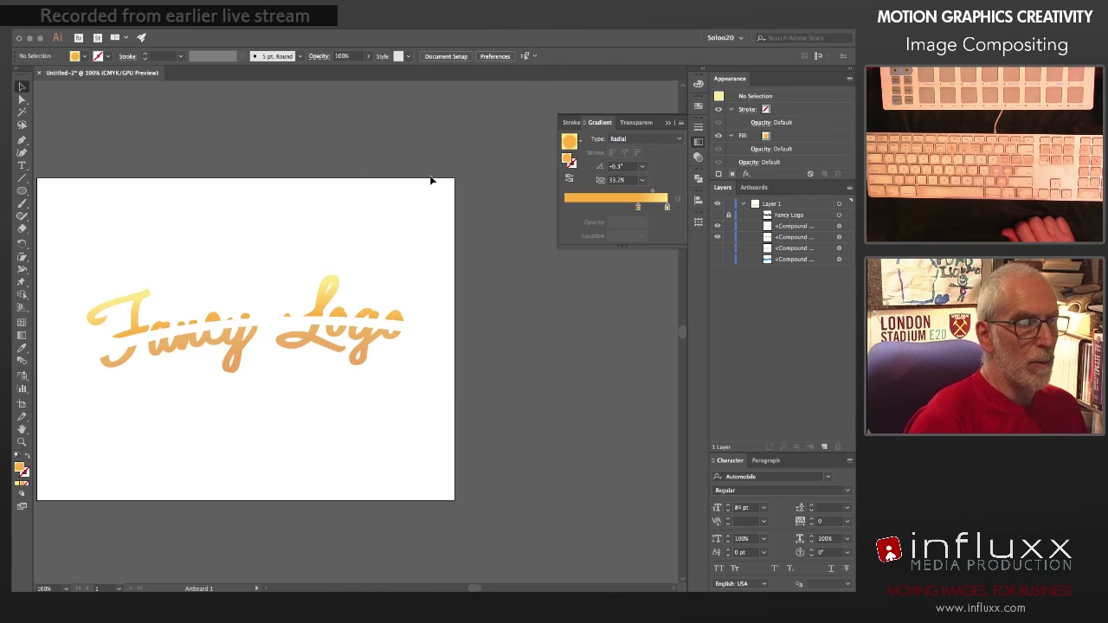
left_click(699, 142)
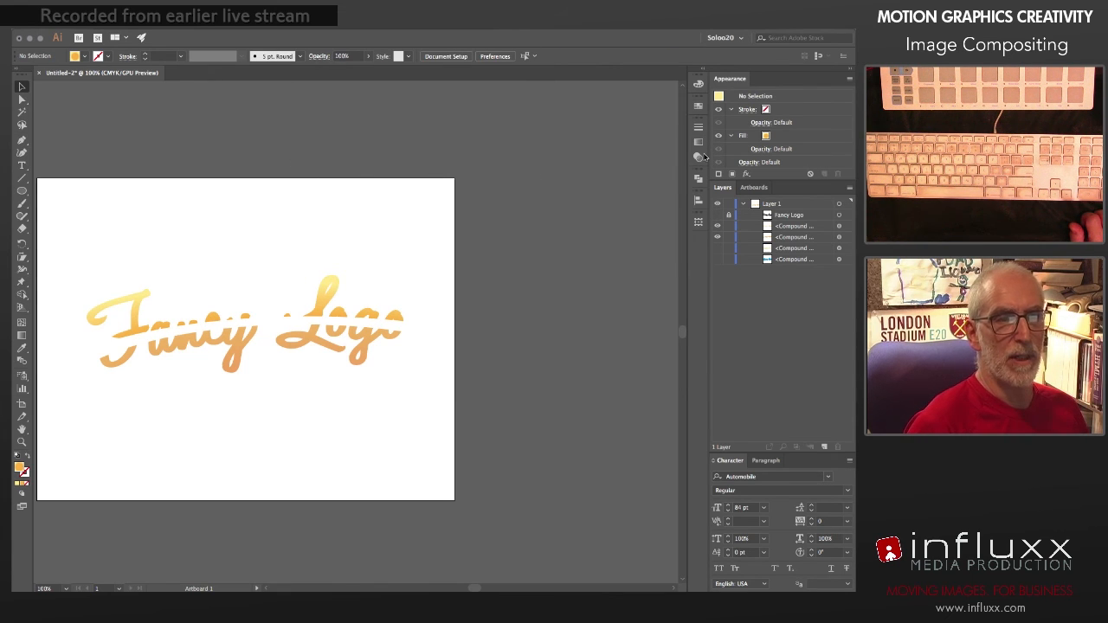
Step: Show the full orange lettering beneath the two sections and set the upper section's blending mode to Screen
left_click(718, 248)
left_click(800, 226)
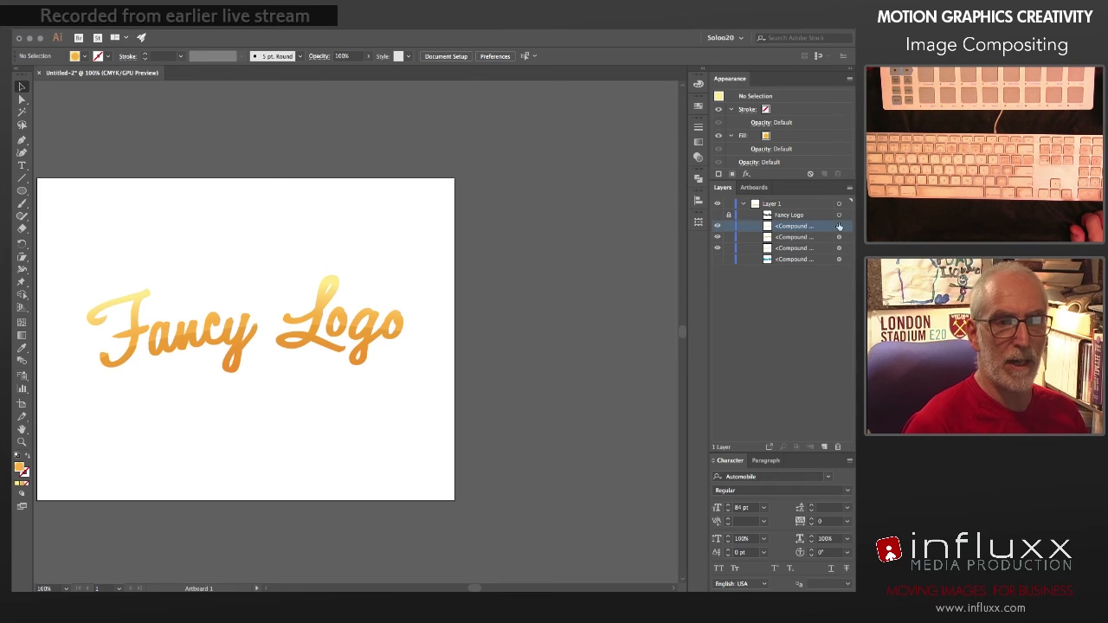
left_click(839, 227)
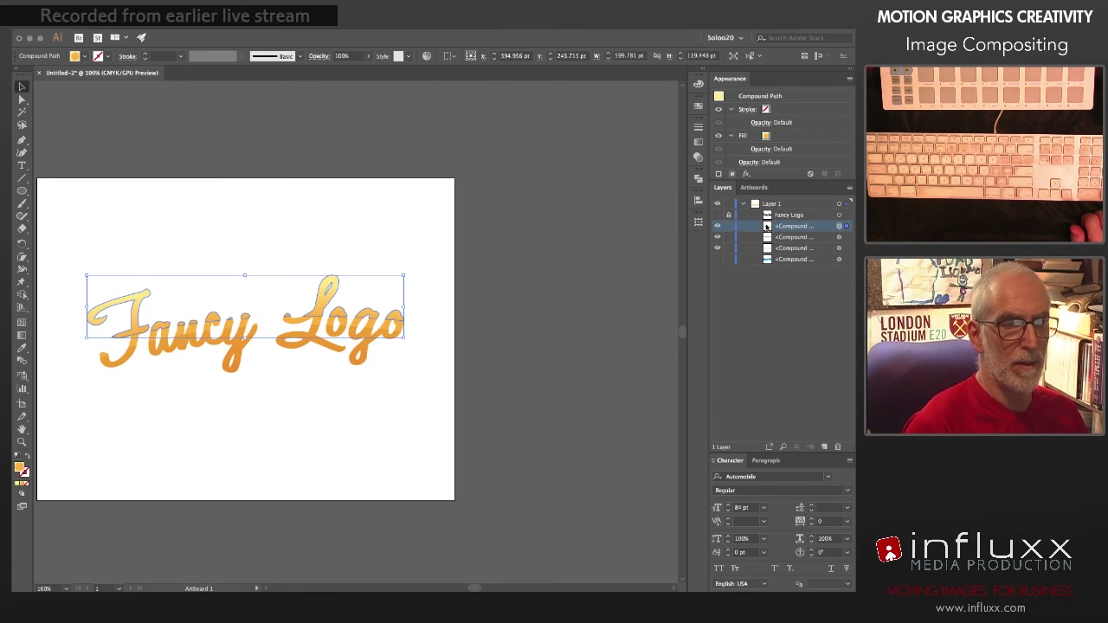
left_click(697, 157)
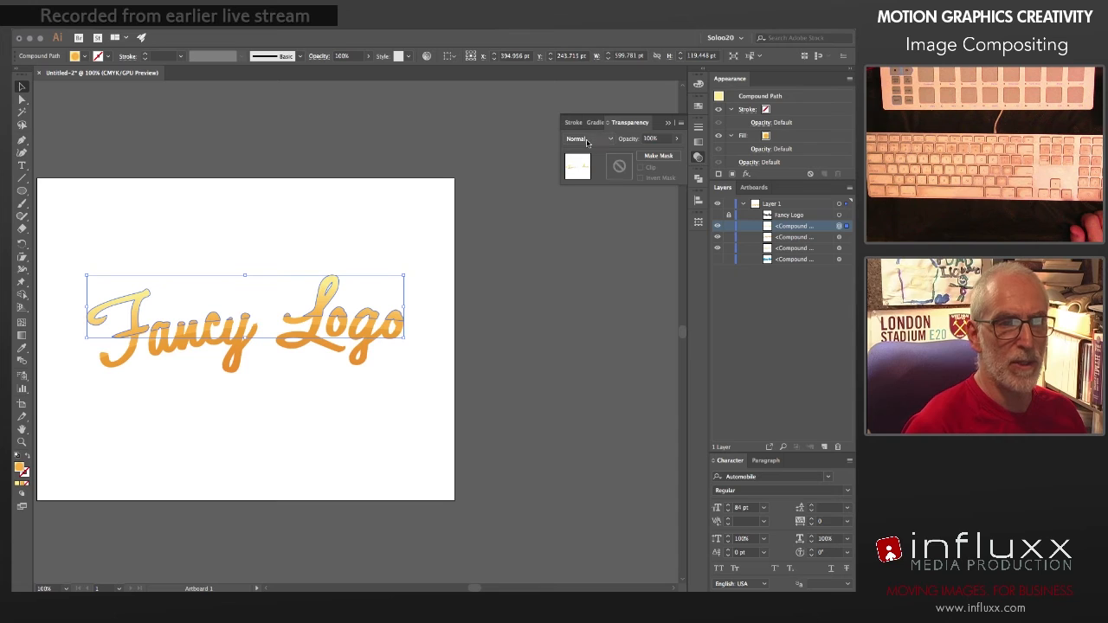
left_click(588, 138)
left_click(586, 213)
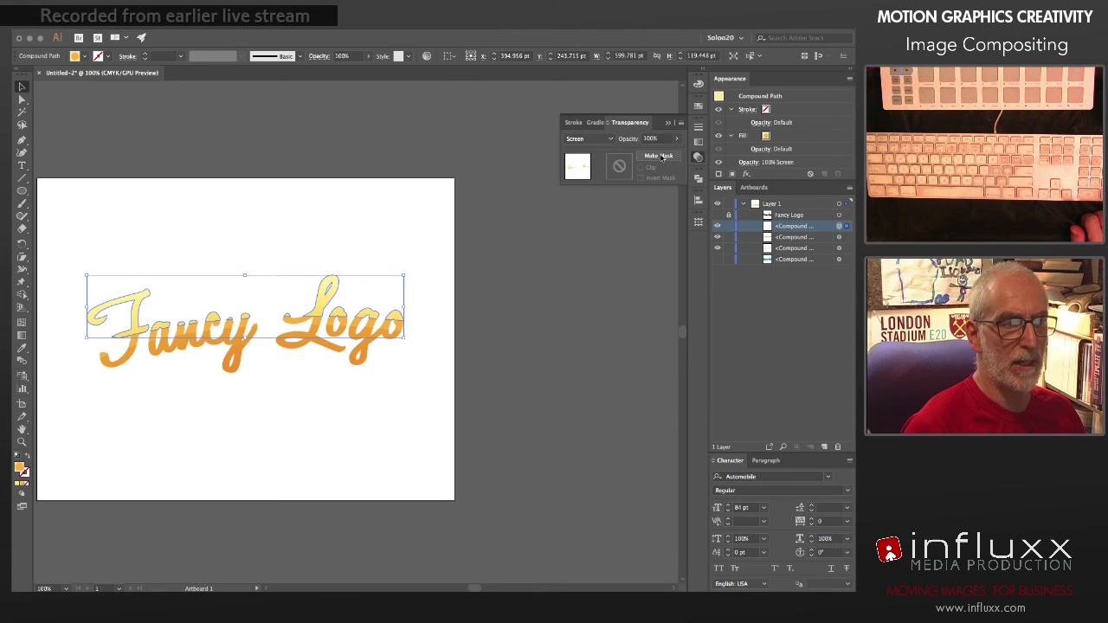
Step: Reduce the upper section's opacity to 27%, deselect it and close the transparency settings
left_click(677, 139)
left_click_drag(672, 153, 645, 156)
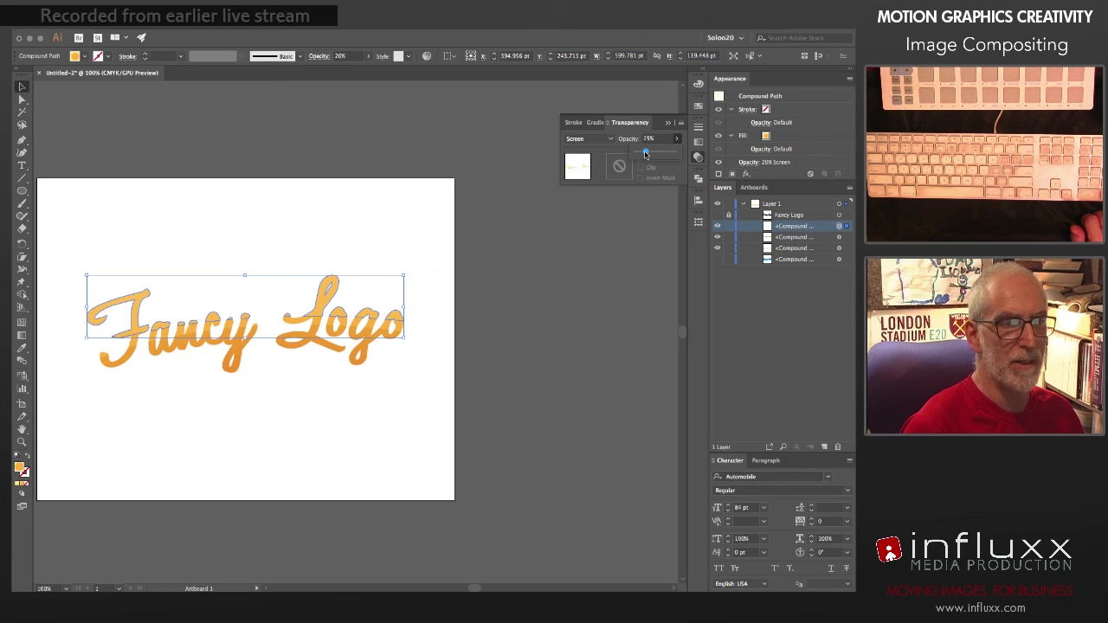
left_click(445, 156)
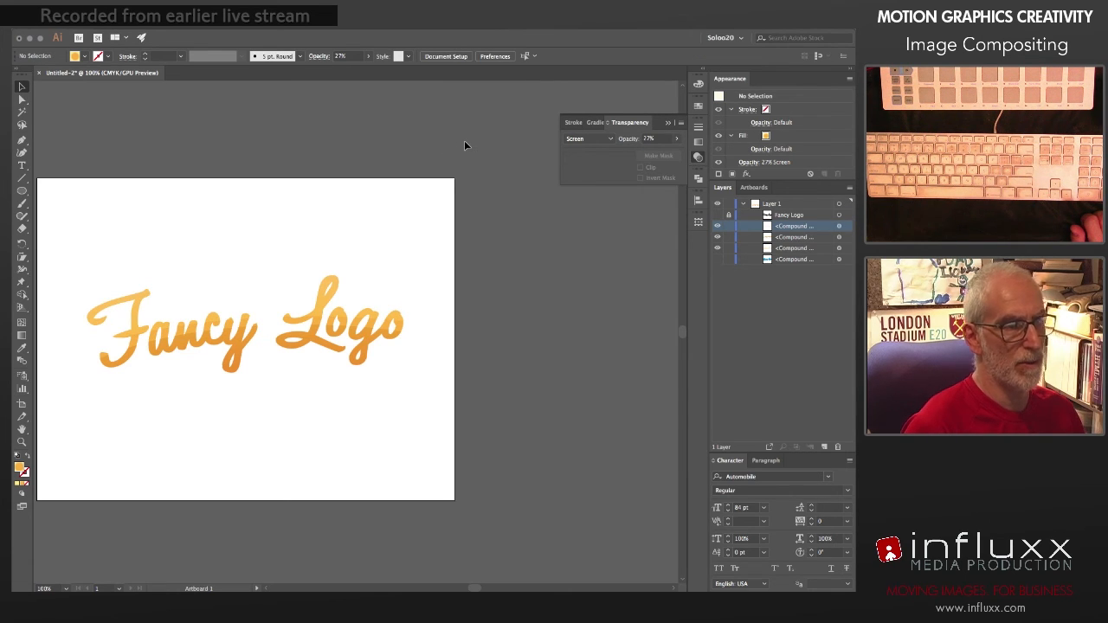
left_click(697, 156)
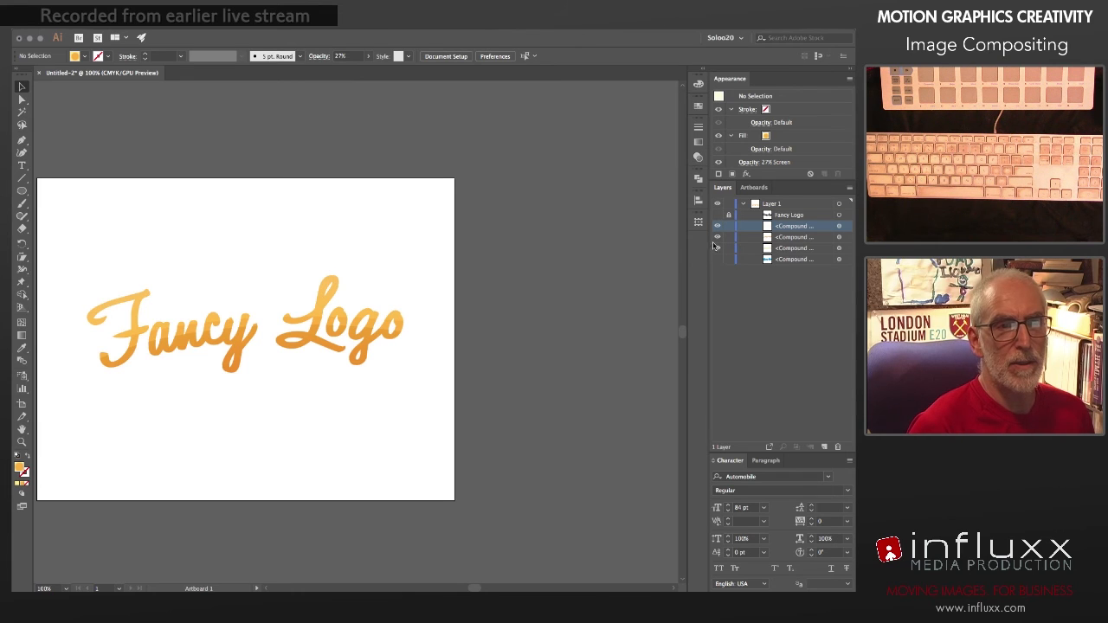
Step: Show the extruded blue backing shape behind the lettering
left_click(715, 260)
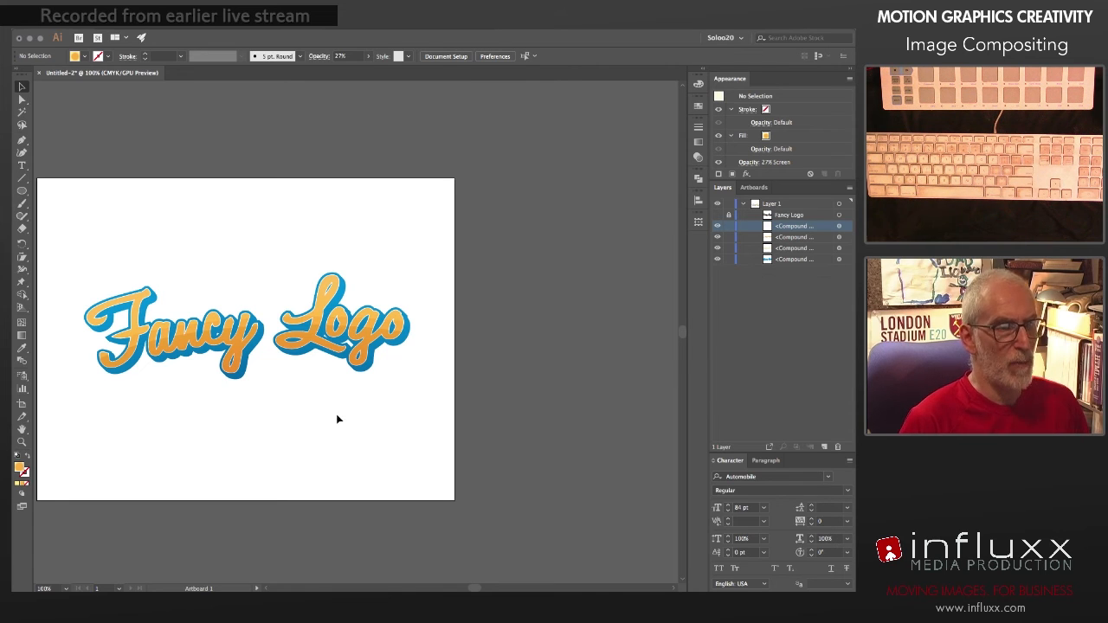
key("super+0")
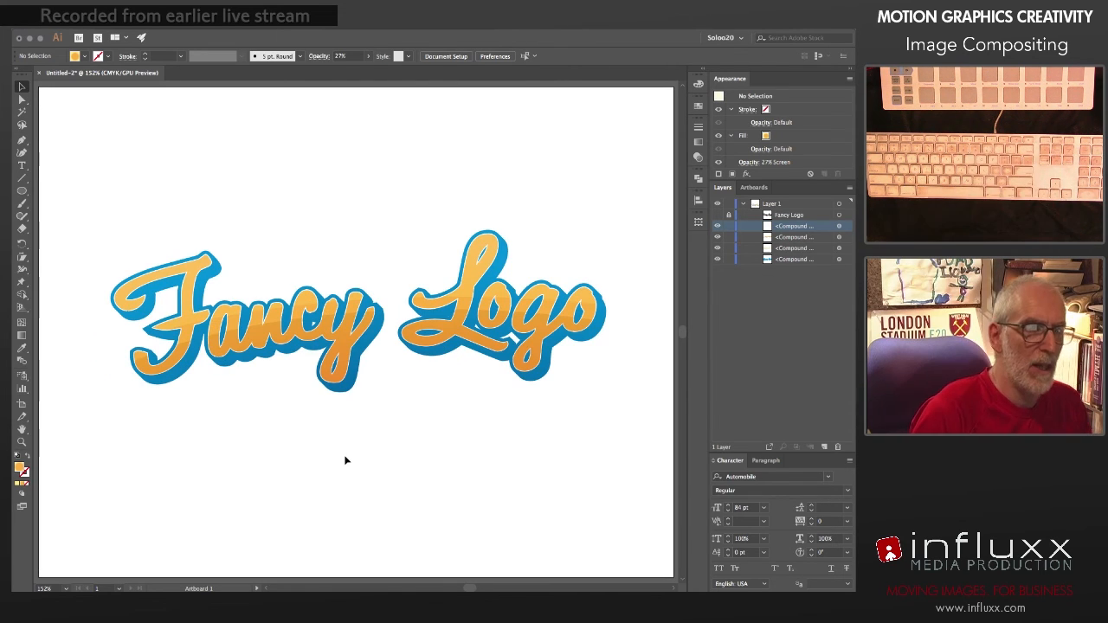